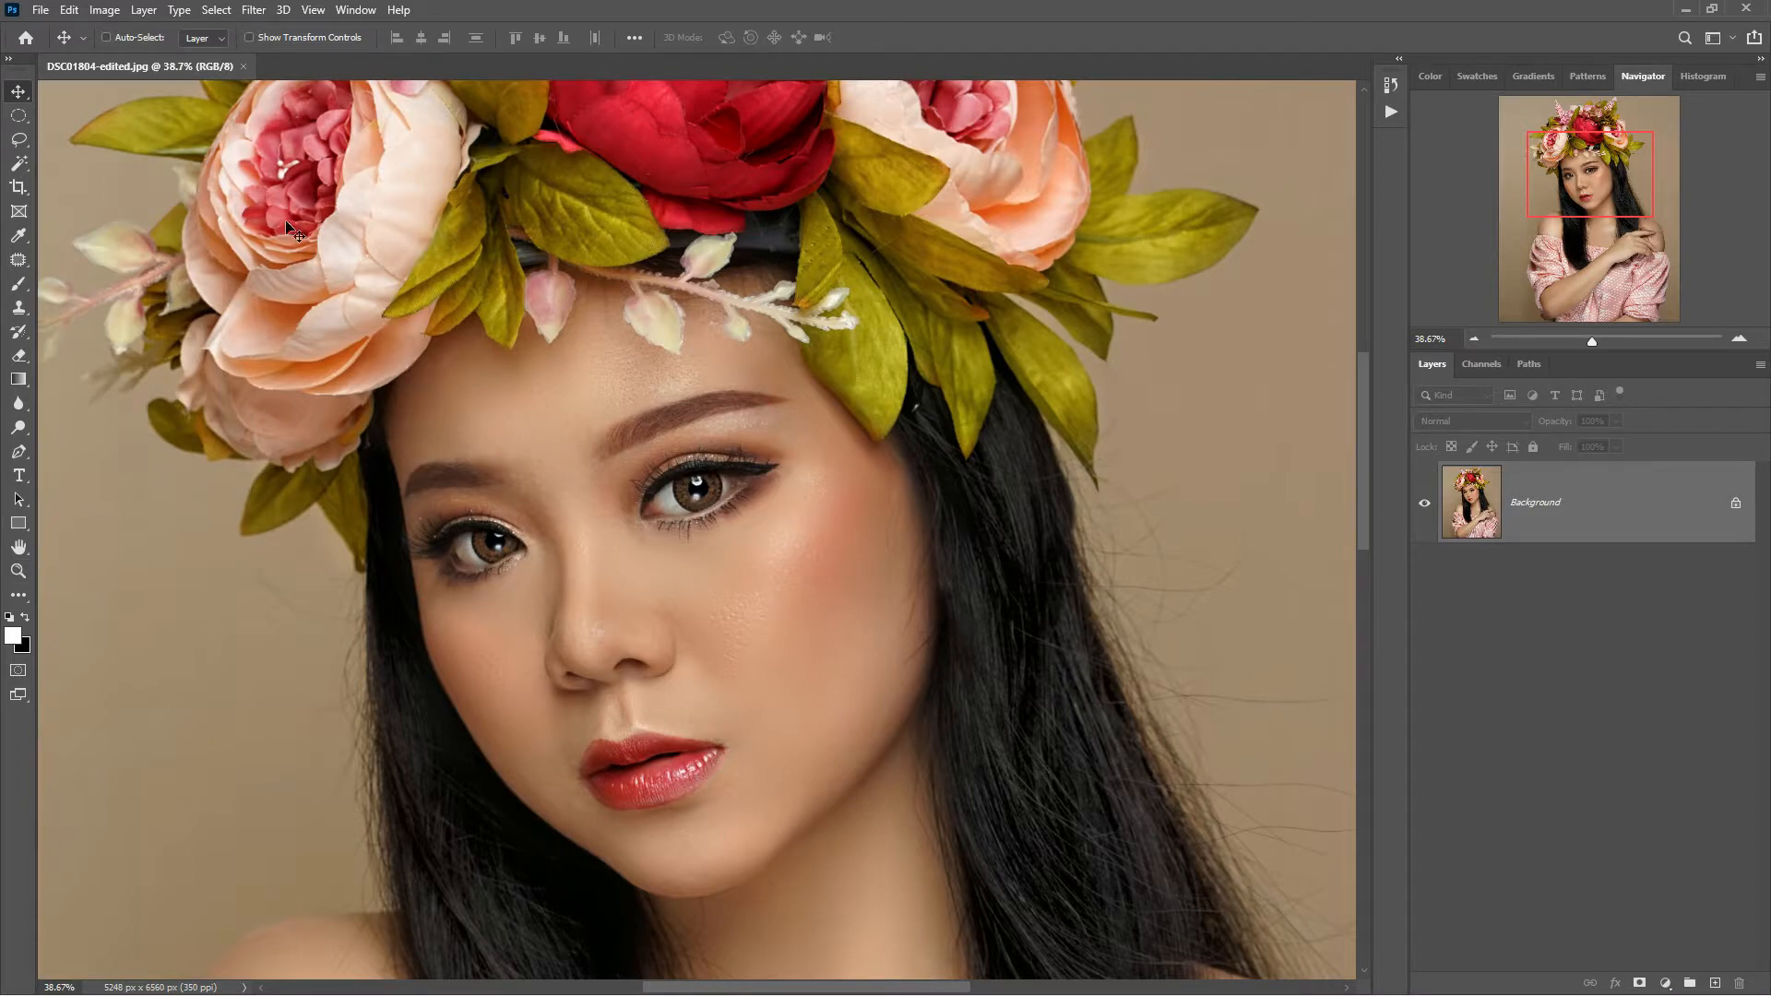
Step: Start the Camera Raw Filter on the Background layer and set Texture to +43 and Clarity to +24
{"action": "left_click", "coordinate": [261, 11]}
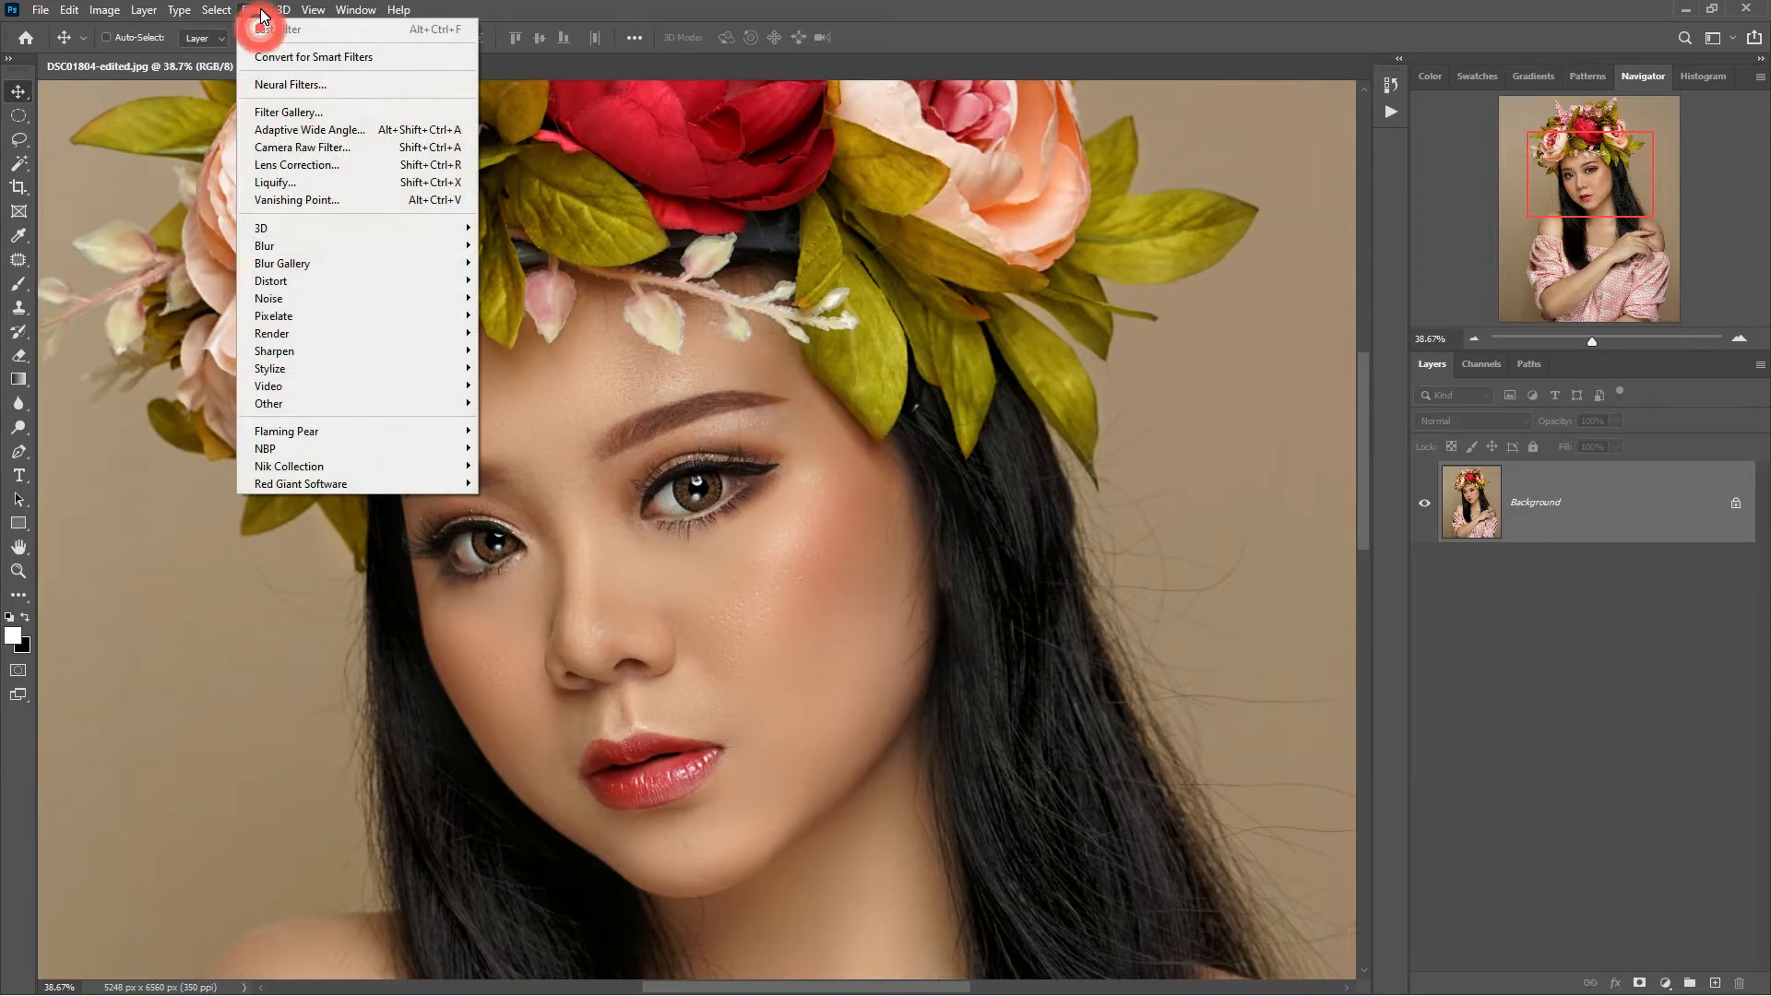
{"action": "left_click", "coordinate": [302, 150]}
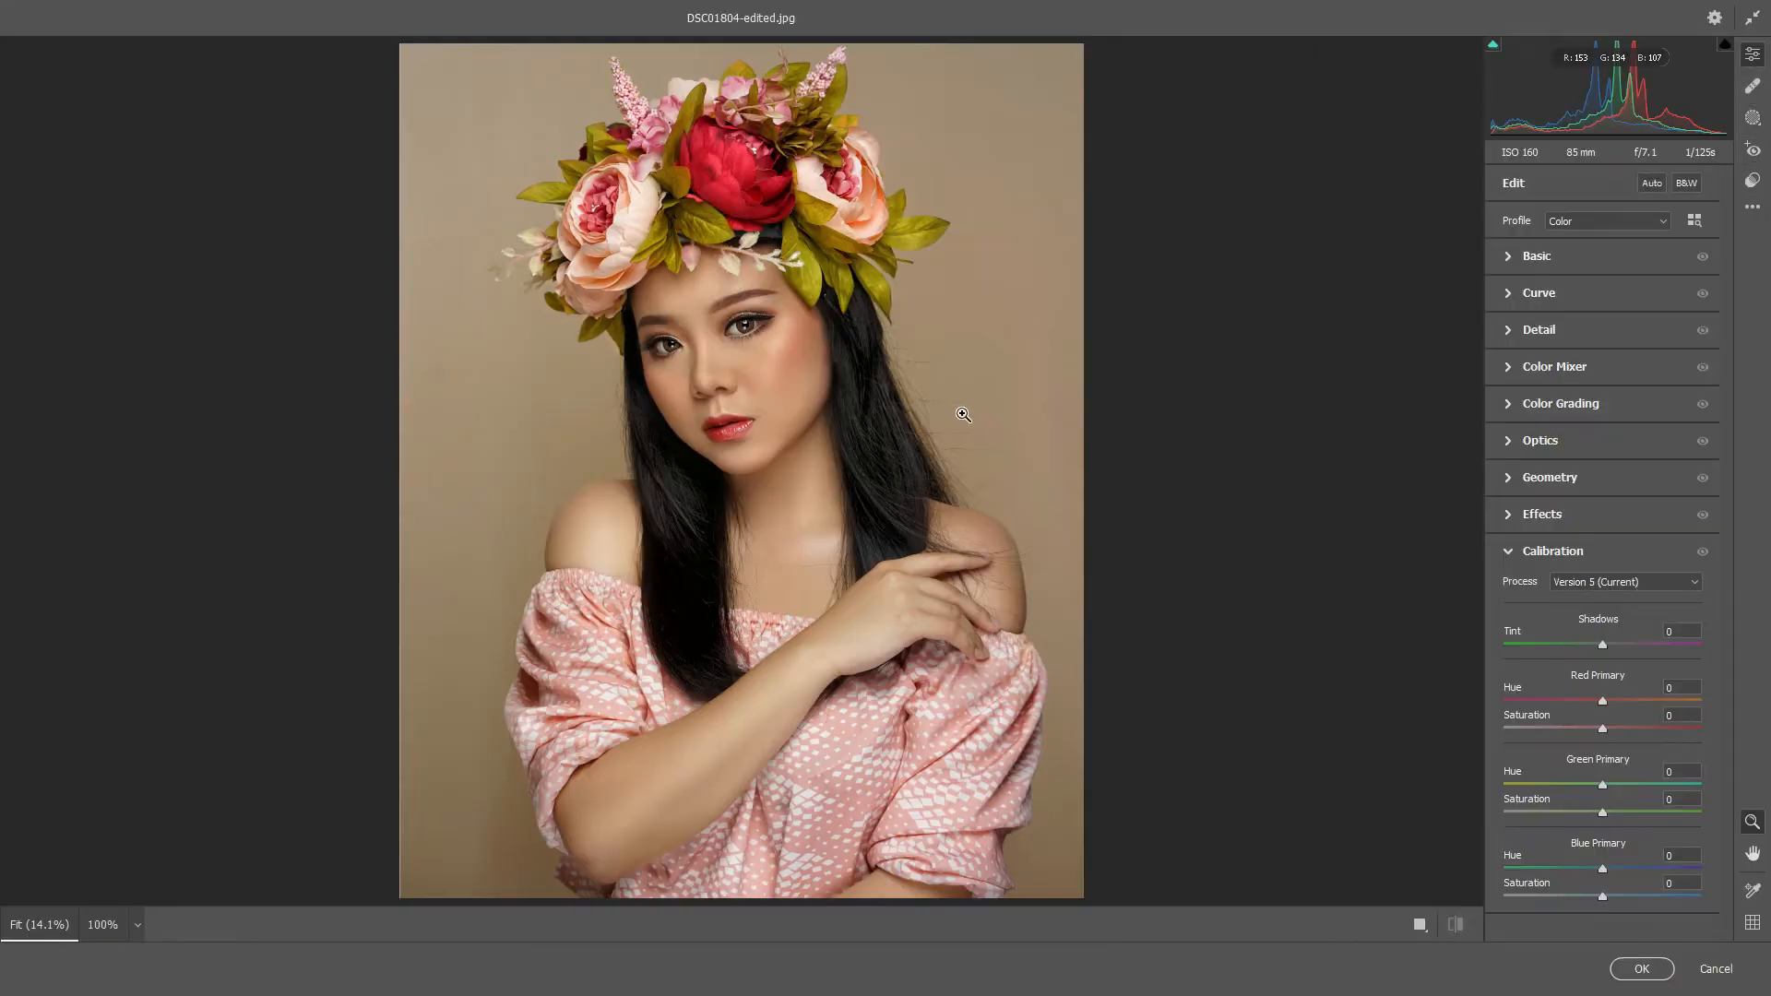
{"action": "left_click", "coordinate": [1510, 517]}
{"action": "left_click", "coordinate": [1509, 513]}
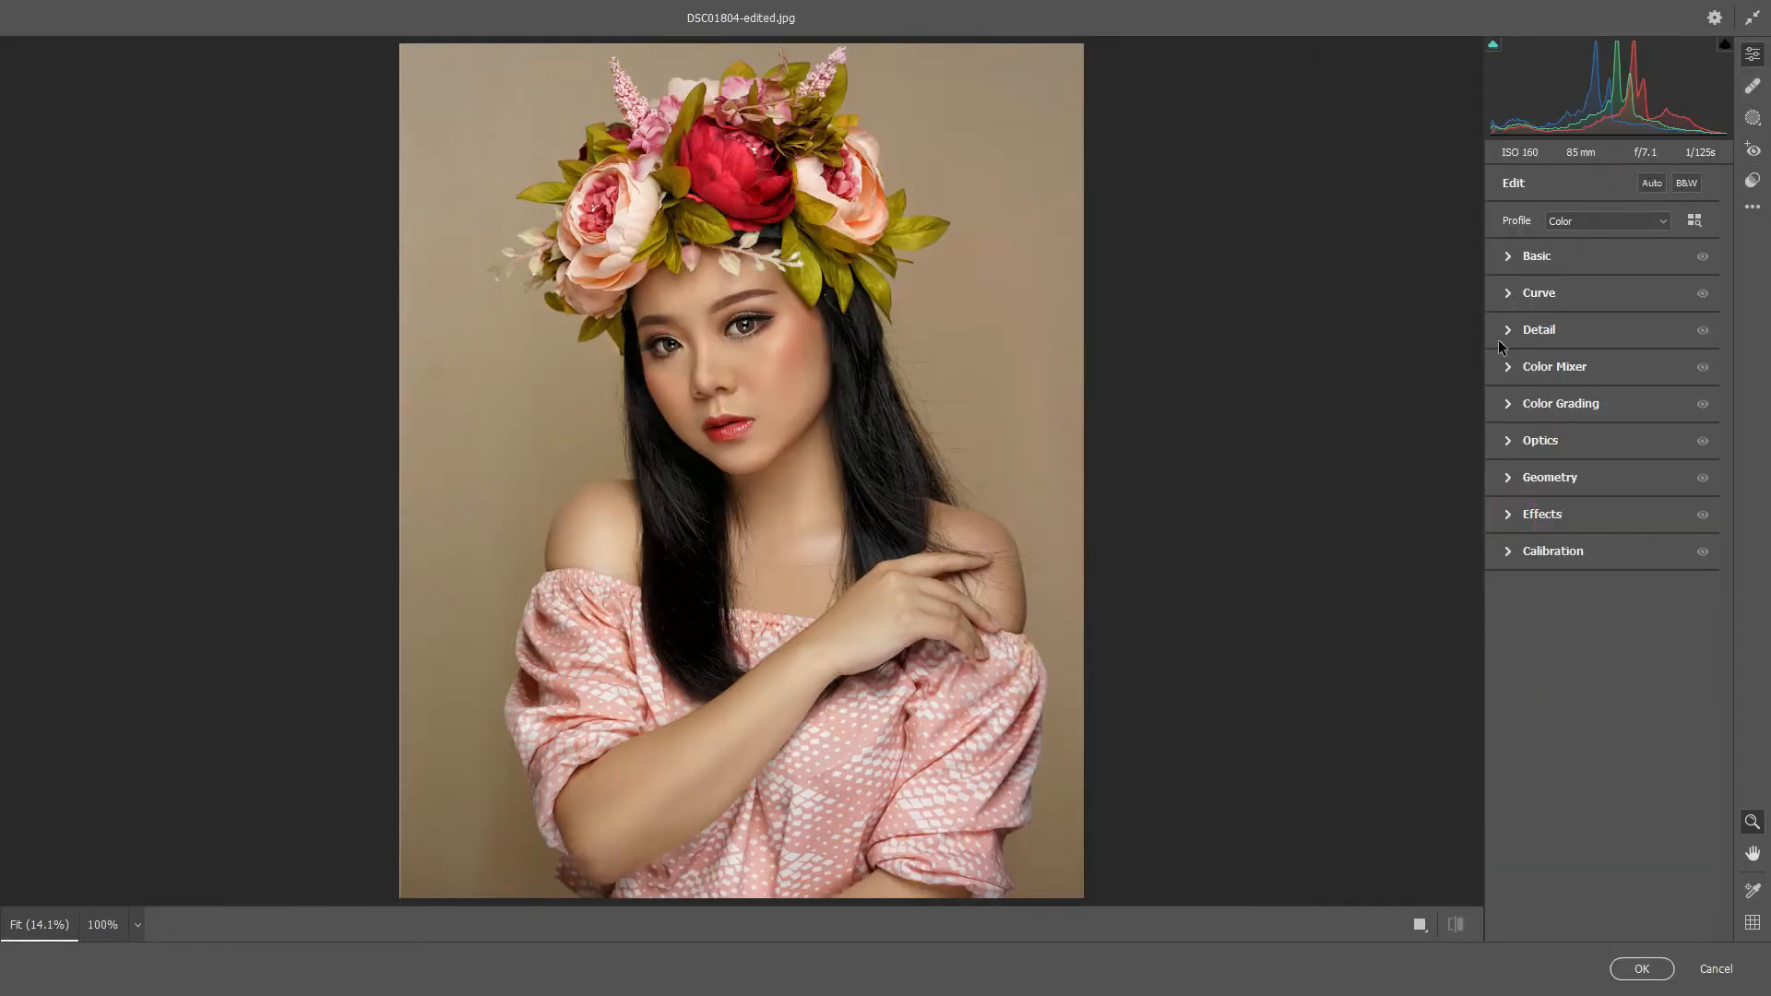
{"action": "left_click", "coordinate": [1509, 257]}
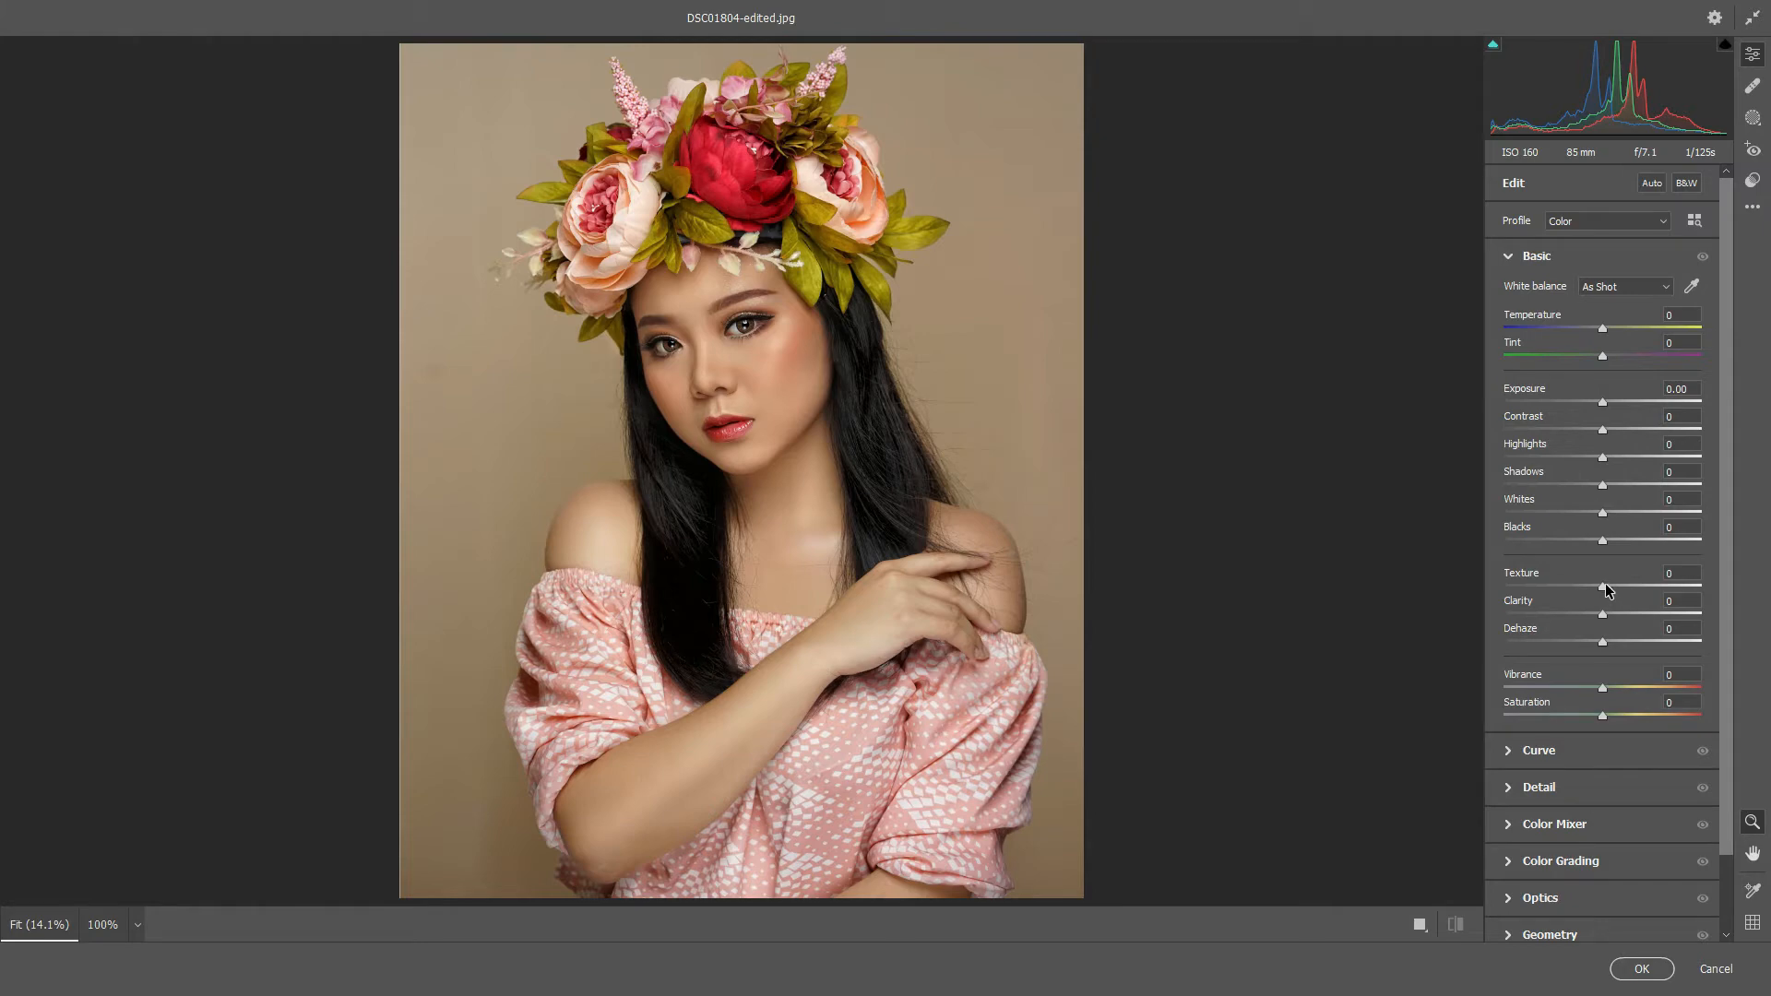
{"action": "left_click_drag", "start_coordinate": [1604, 587], "coordinate": [1643, 594]}
{"action": "mouse_move", "coordinate": [1603, 615]}
{"action": "left_mouse_down"}
{"action": "mouse_move", "coordinate": [1634, 616]}
{"action": "mouse_move", "coordinate": [1619, 619]}
{"action": "left_mouse_up"}
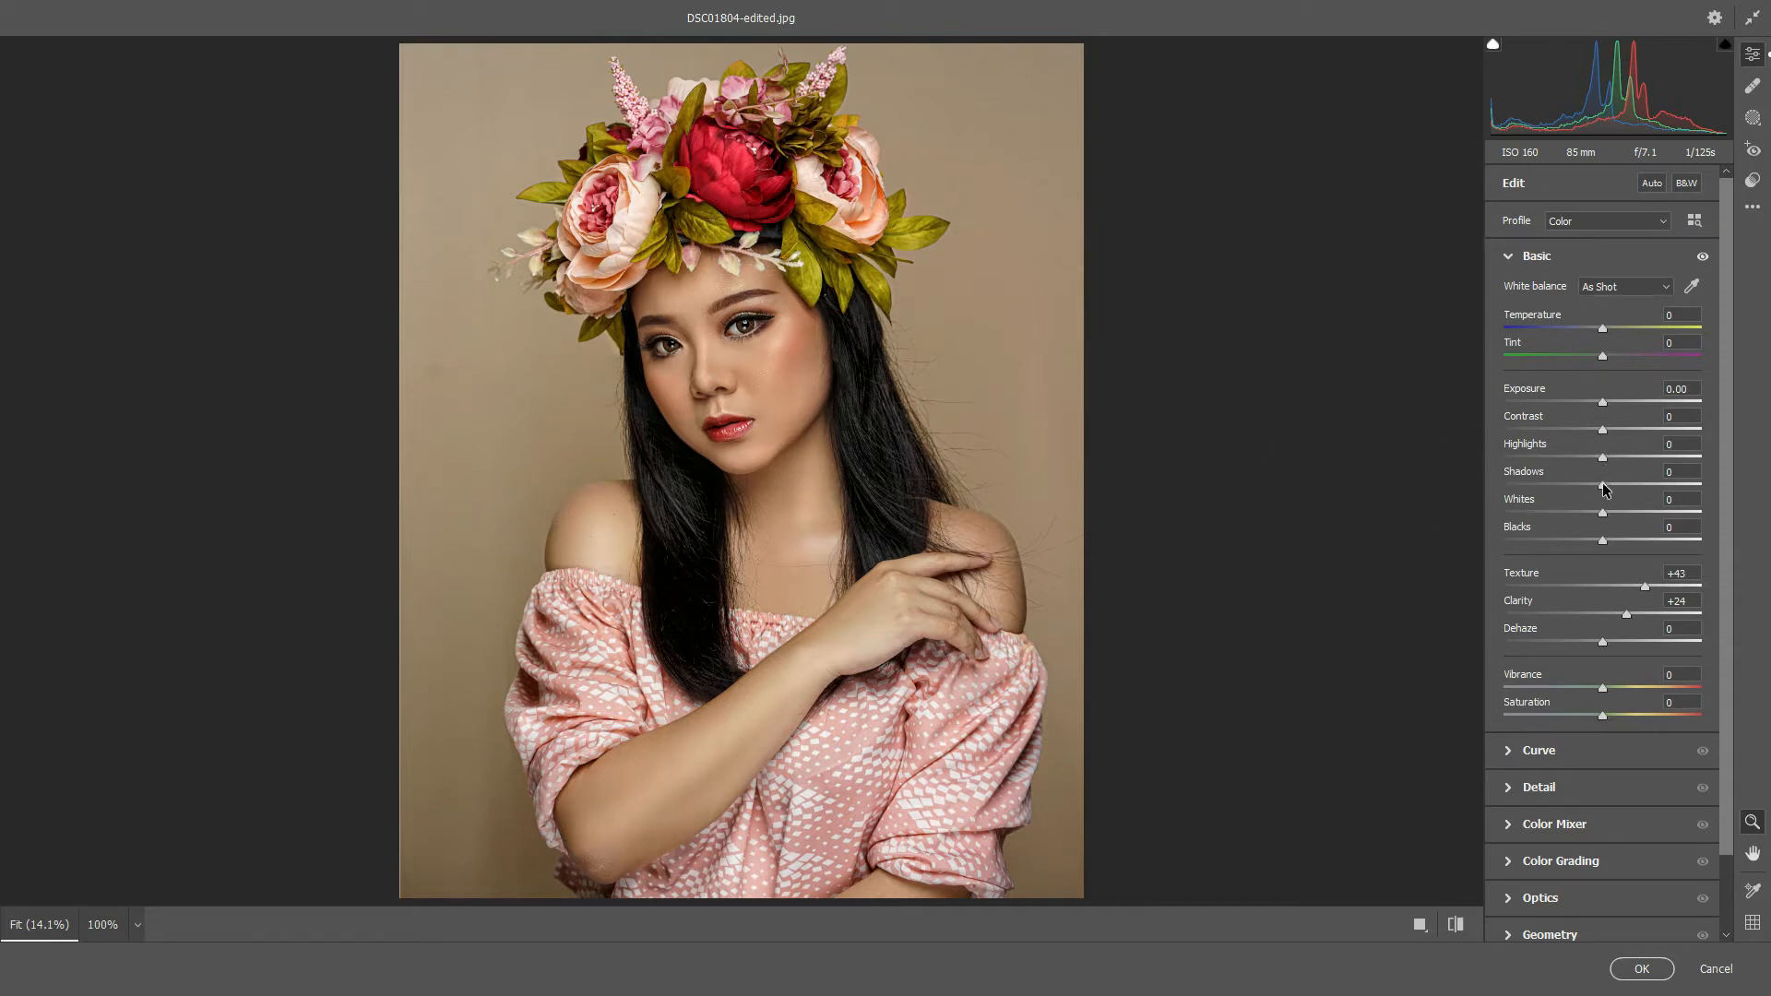
Step: Raise Shadows to +28 and apply the Camera Raw adjustments to the portrait
{"action": "left_click_drag", "start_coordinate": [1602, 486], "coordinate": [1627, 489]}
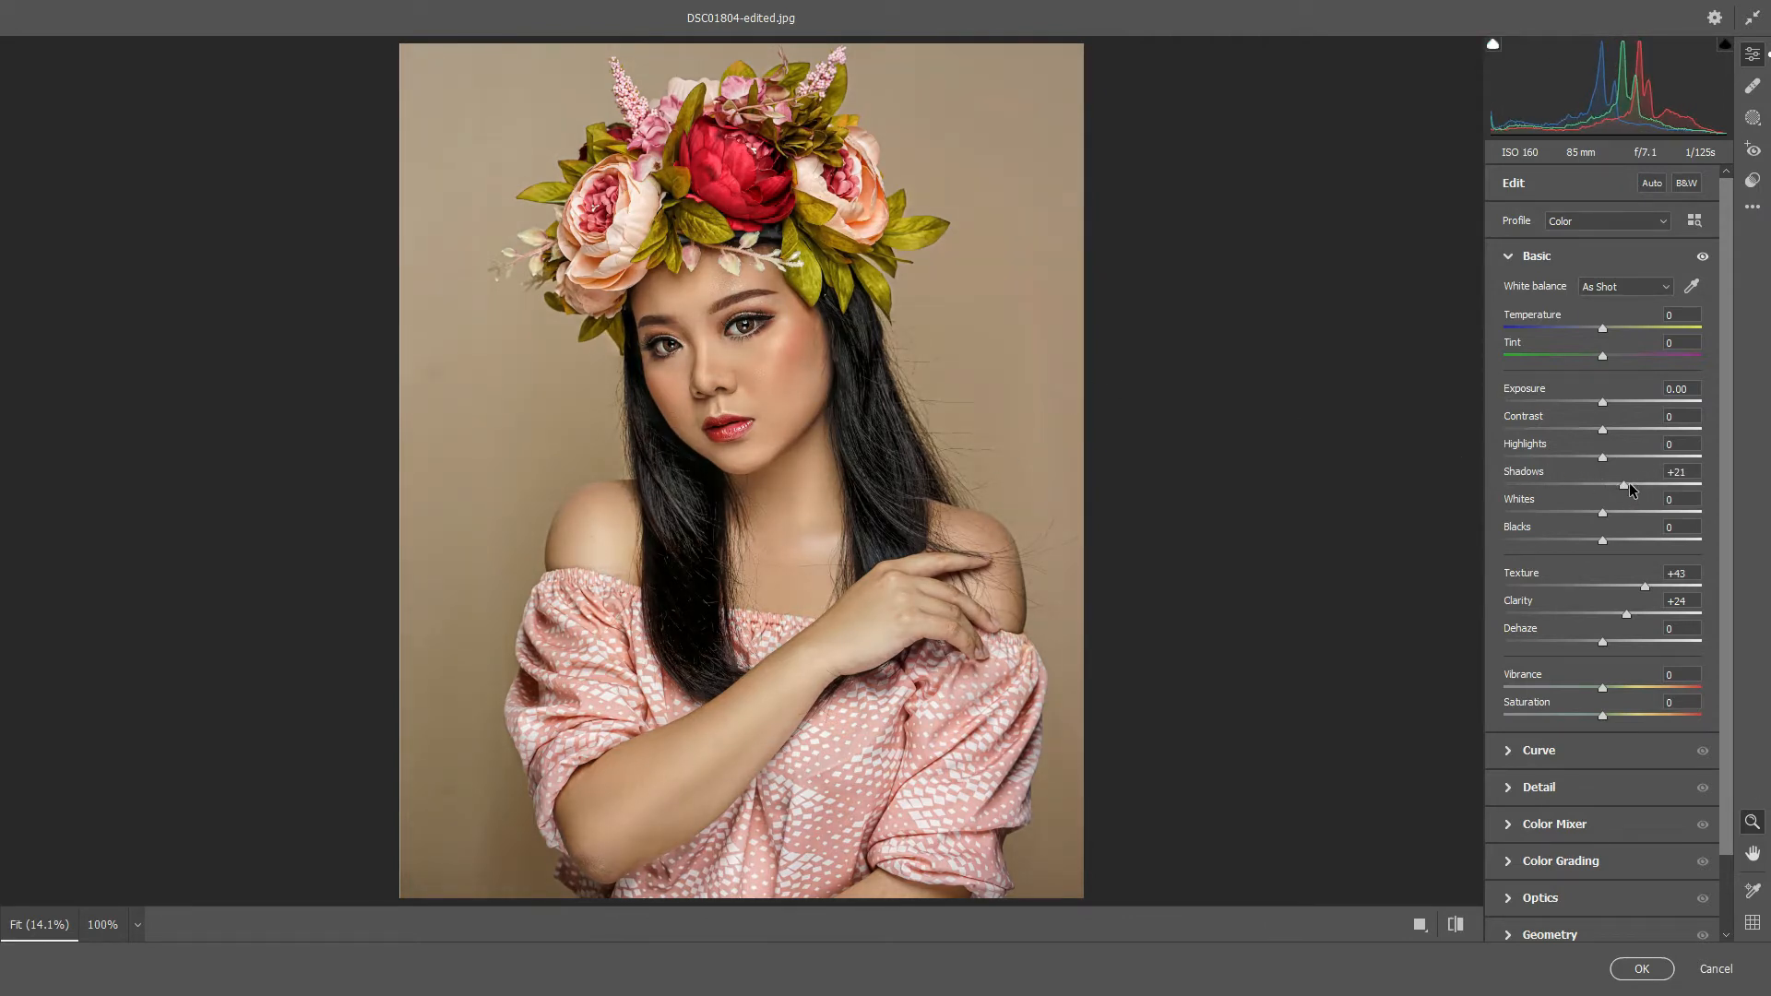
{"action": "left_click_drag", "start_coordinate": [1622, 483], "coordinate": [1627, 485]}
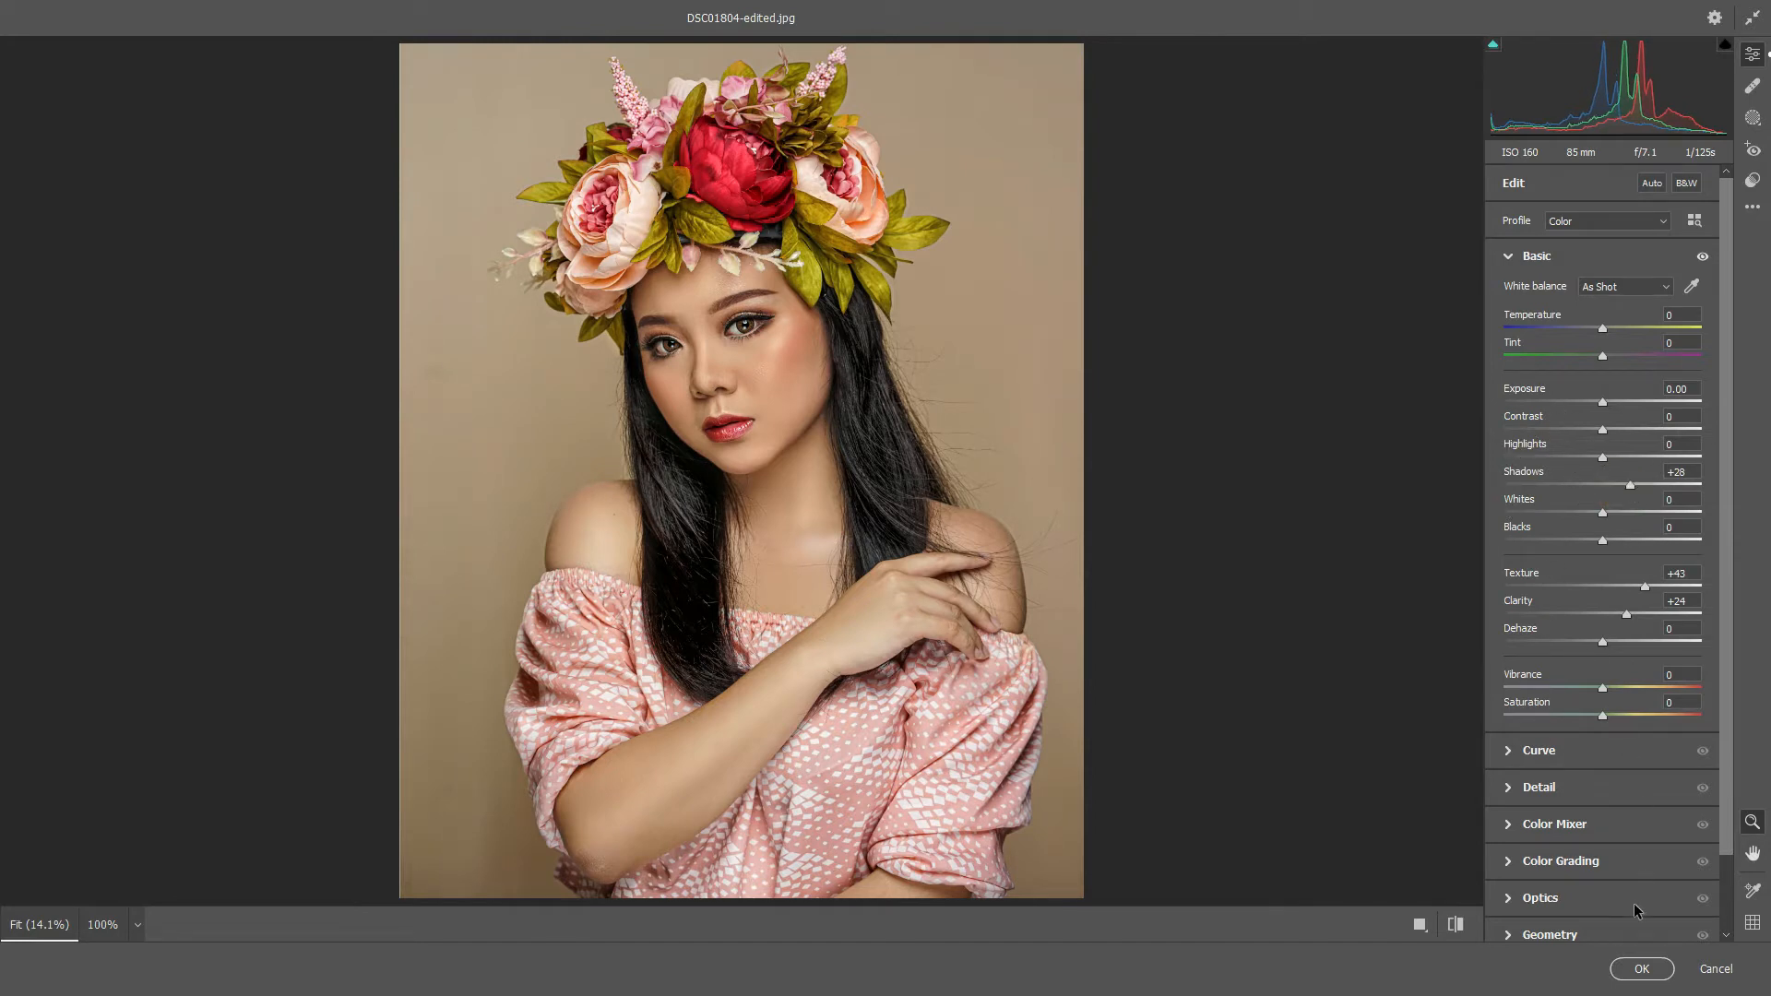
{"action": "left_click", "coordinate": [1642, 968]}
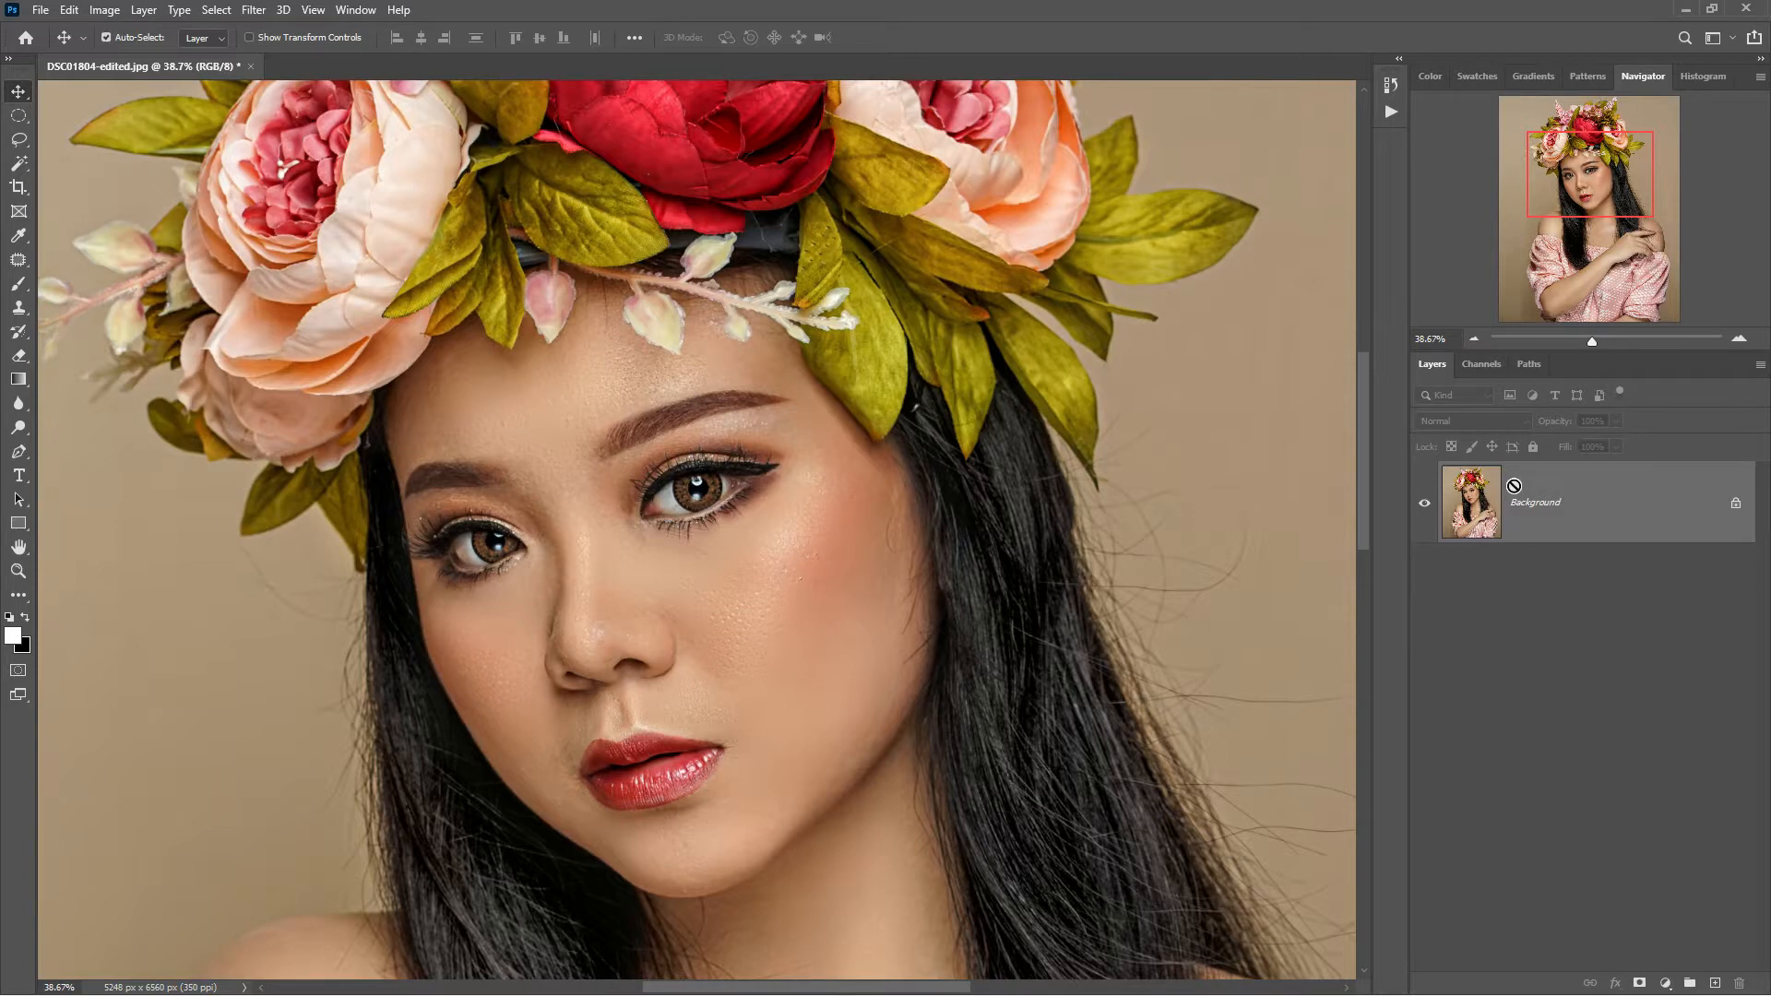
Step: Duplicate the Background layer and apply the Stylize Diffuse filter to the copy in Anisotropic mode
{"action": "key", "text": "ctrl+j"}
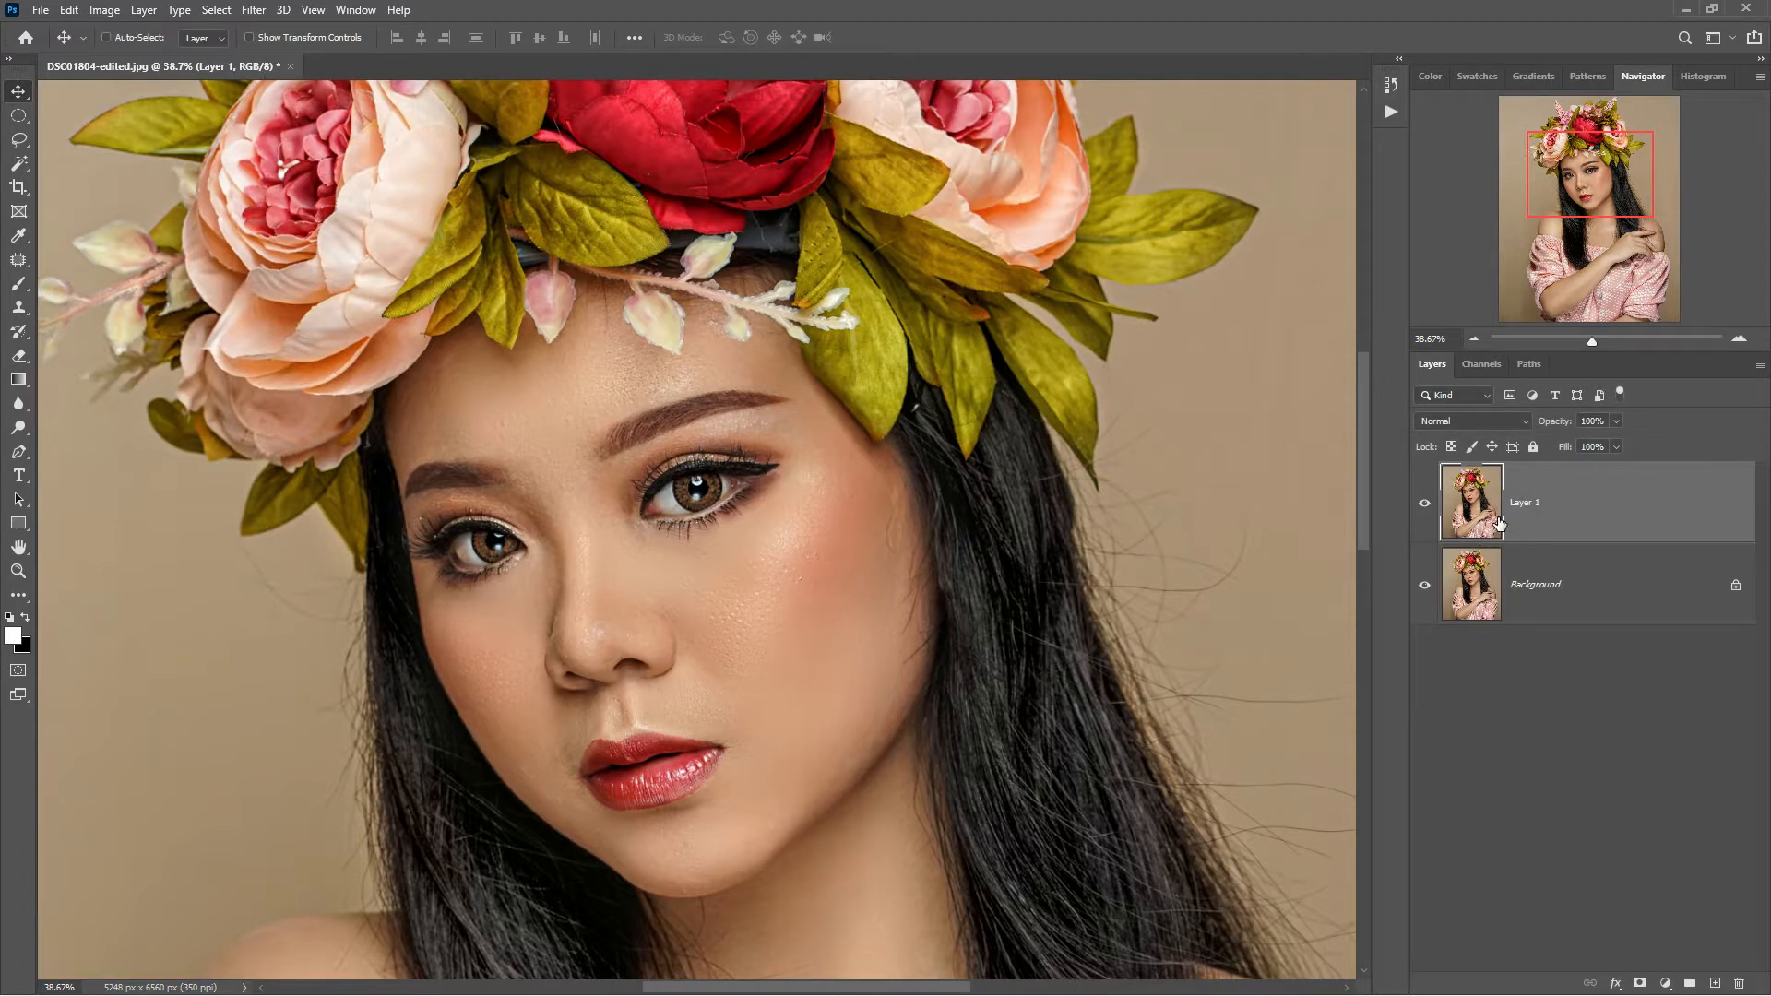
{"action": "left_click", "coordinate": [19, 570]}
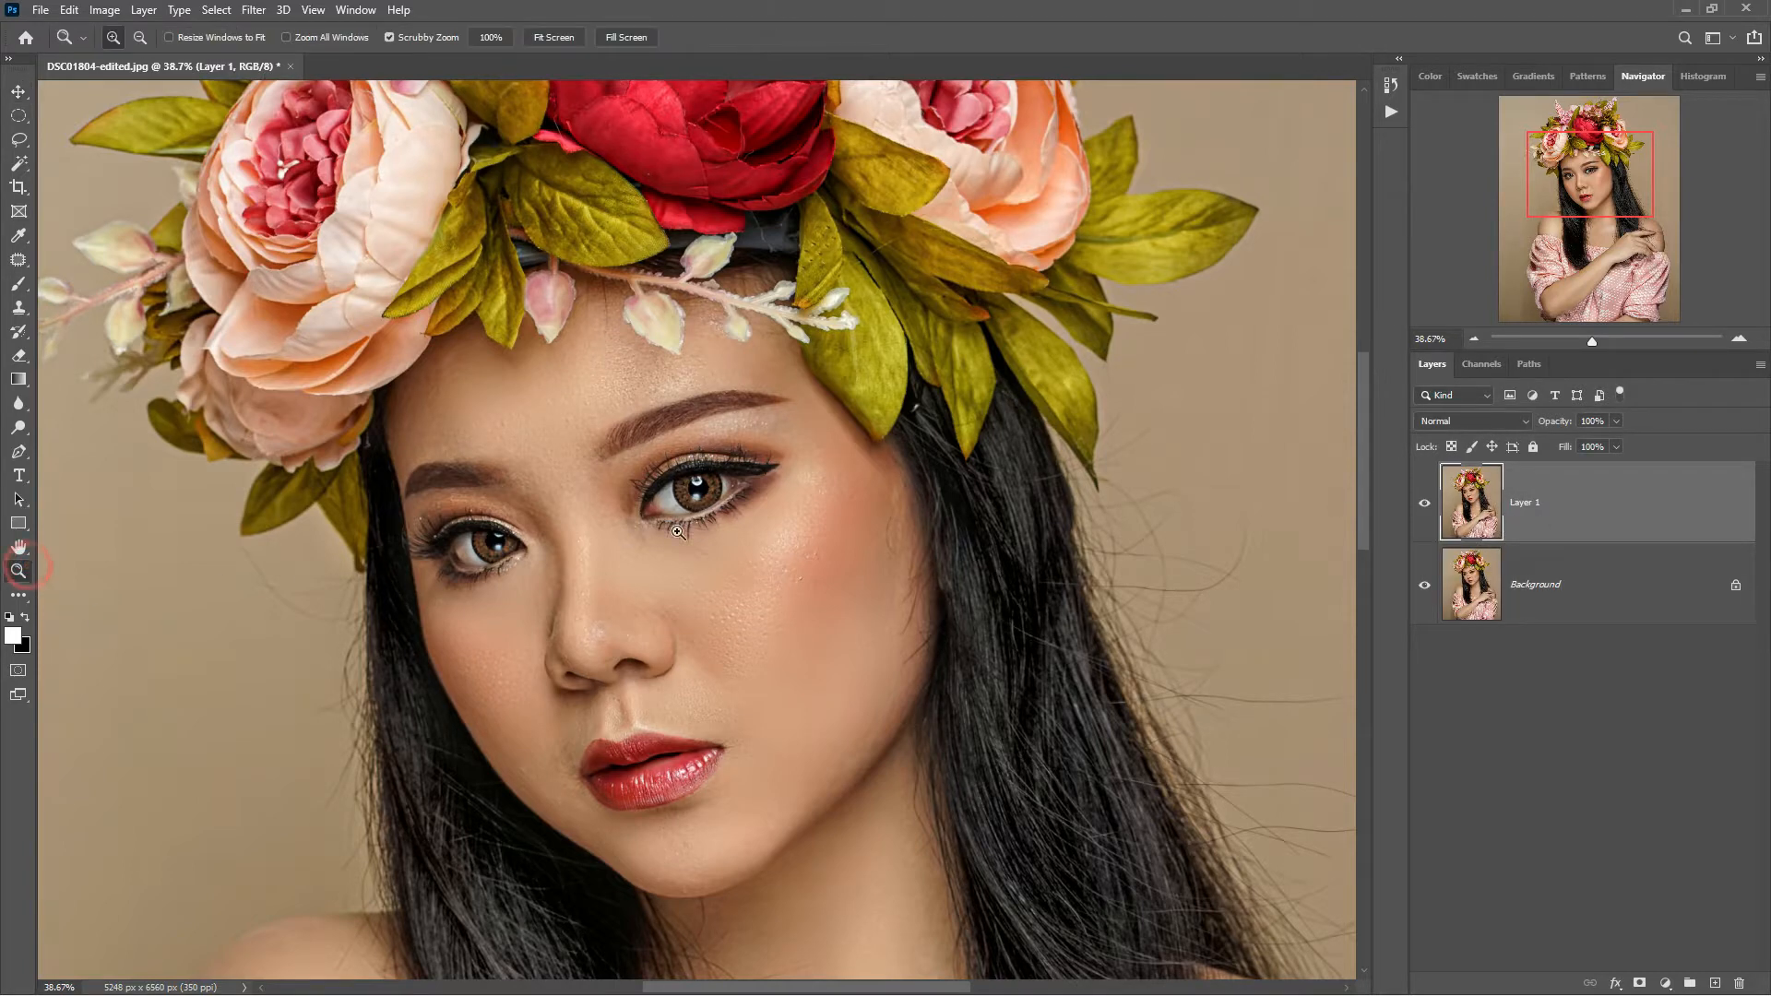
{"action": "left_click_drag", "start_coordinate": [712, 525], "coordinate": [693, 519]}
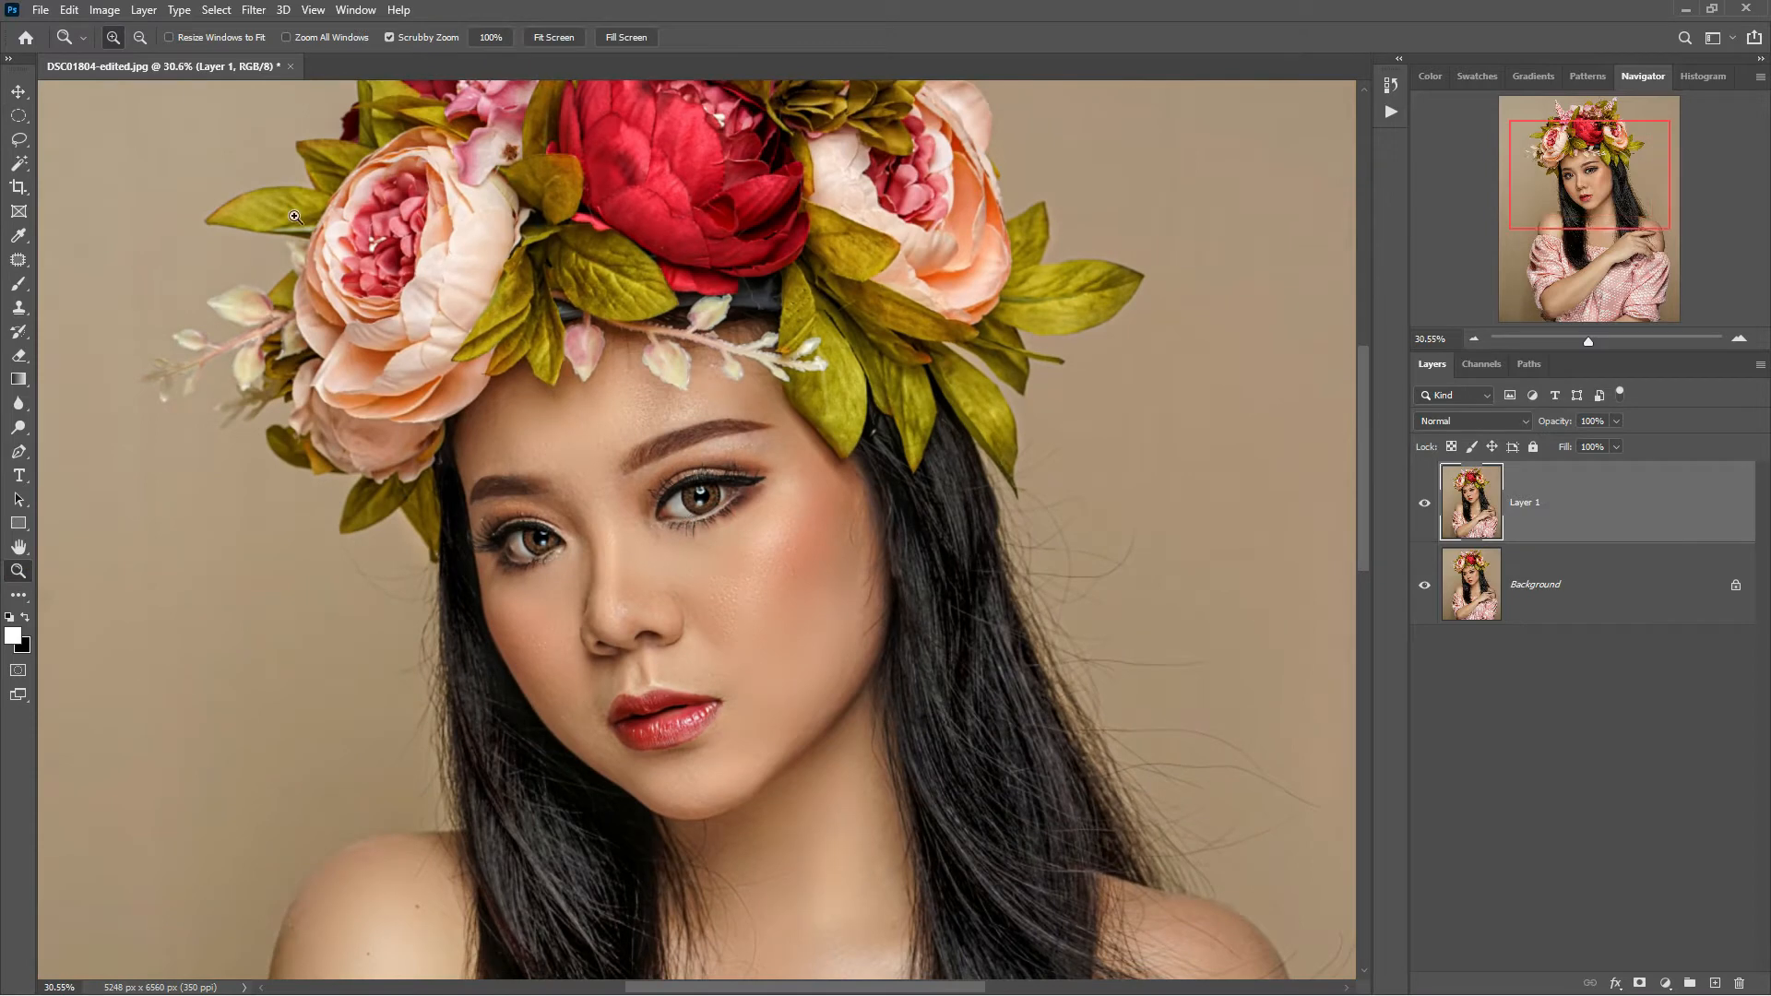
{"action": "left_click", "coordinate": [253, 10]}
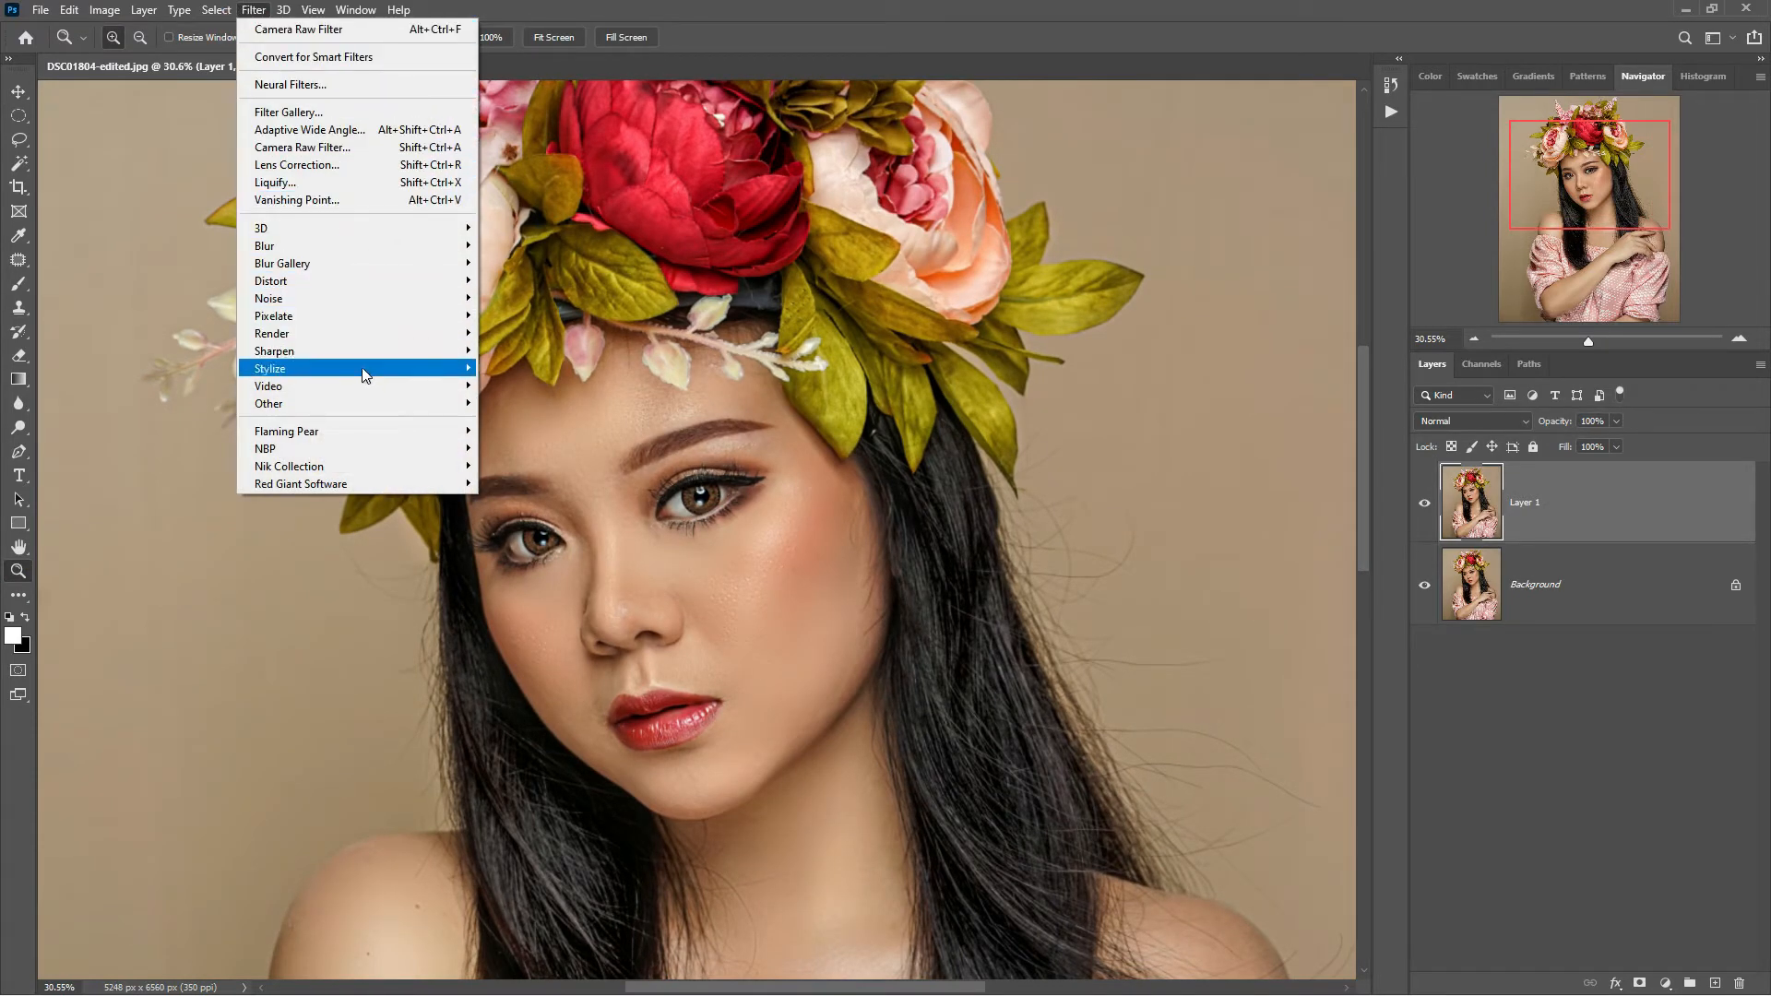
{"action": "mouse_move", "coordinate": [362, 372]}
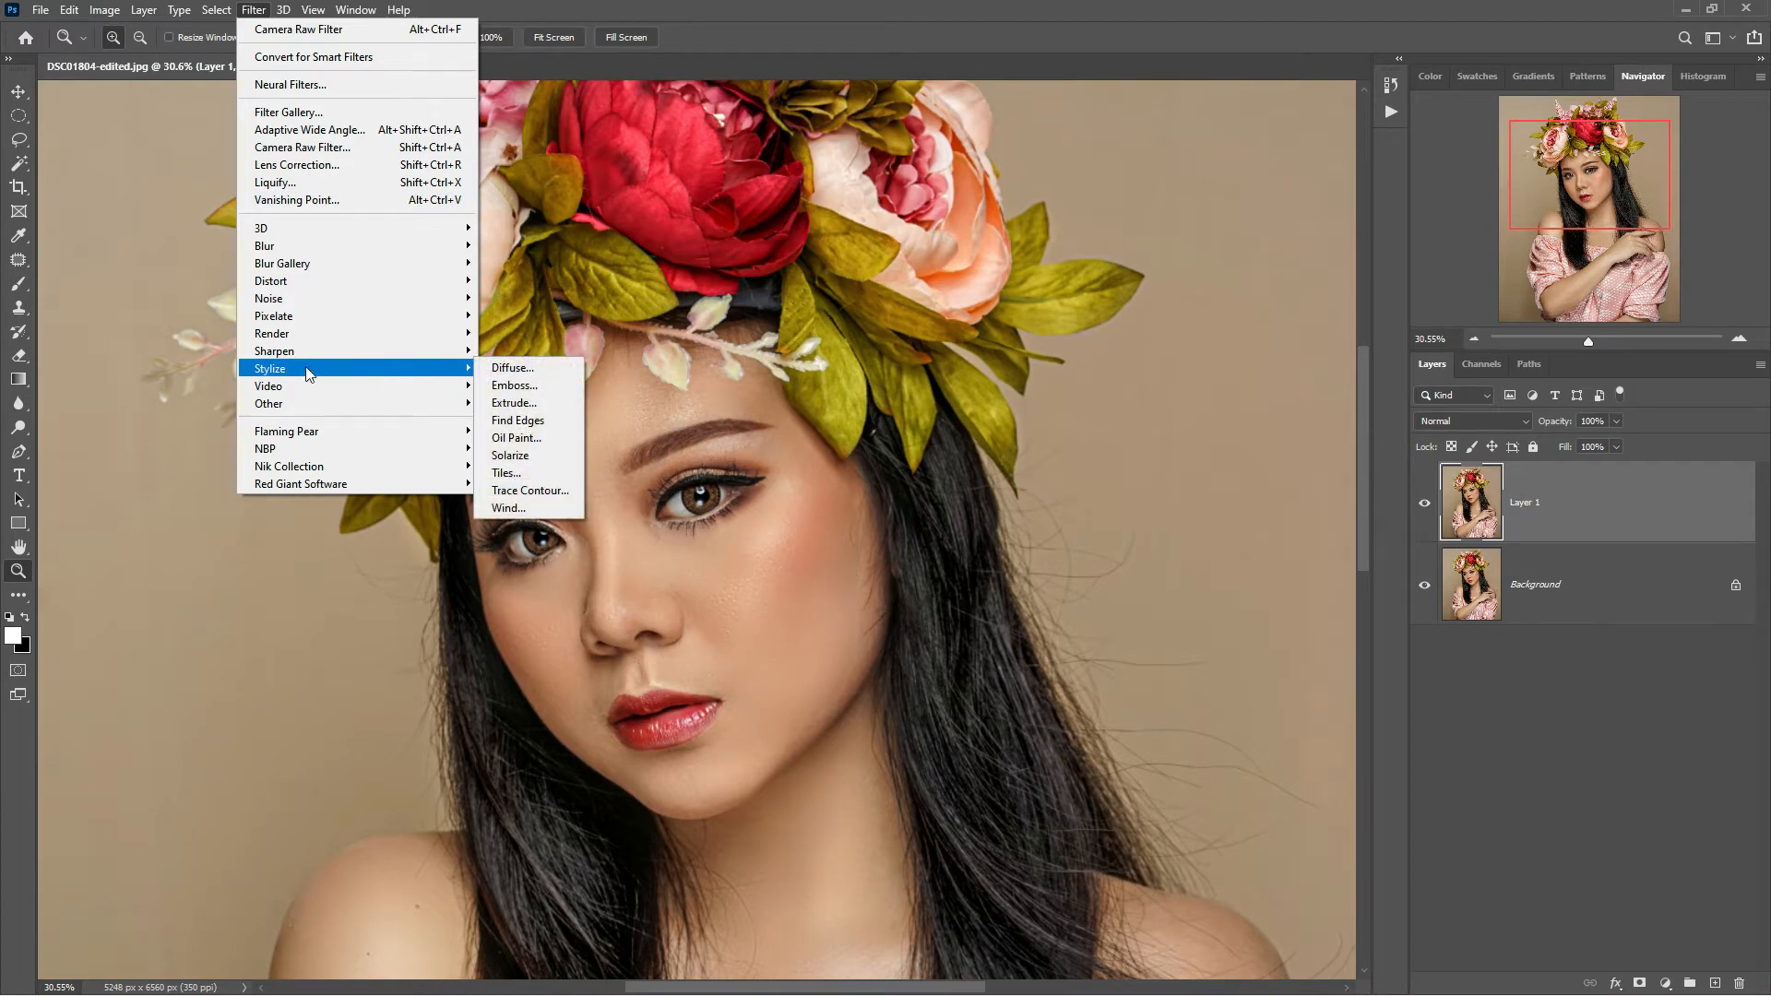
{"action": "left_click", "coordinate": [525, 366]}
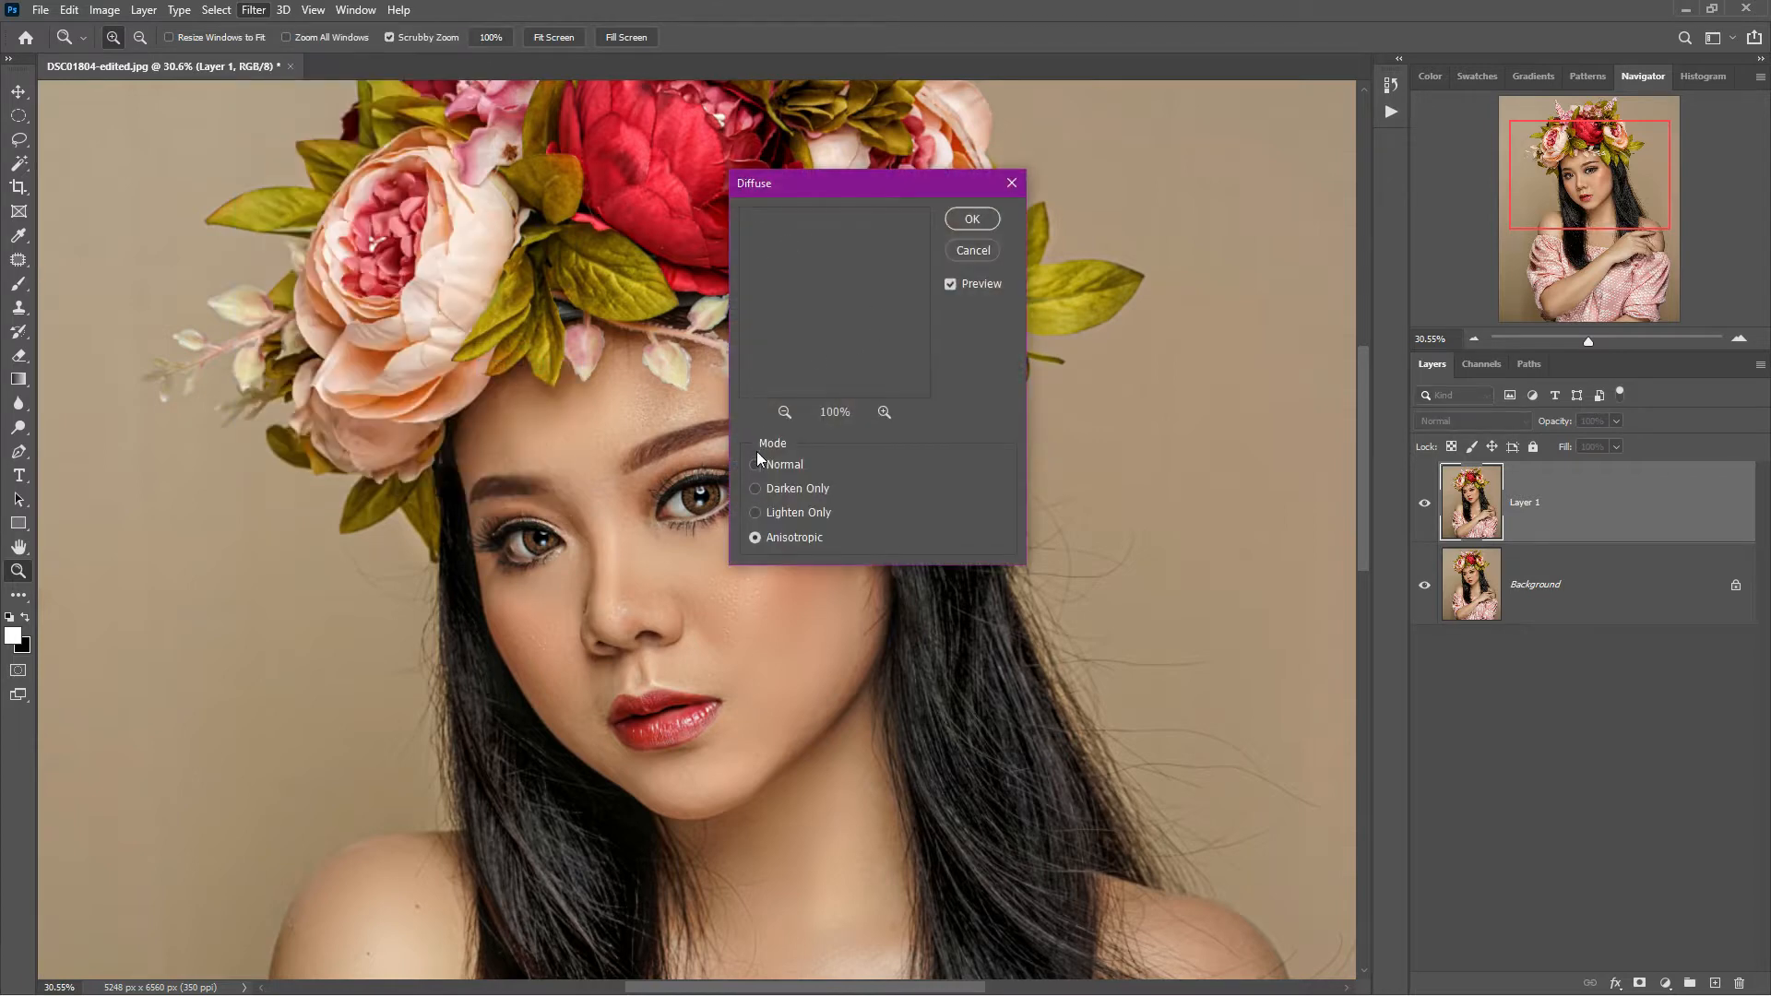
{"action": "left_click", "coordinate": [754, 464]}
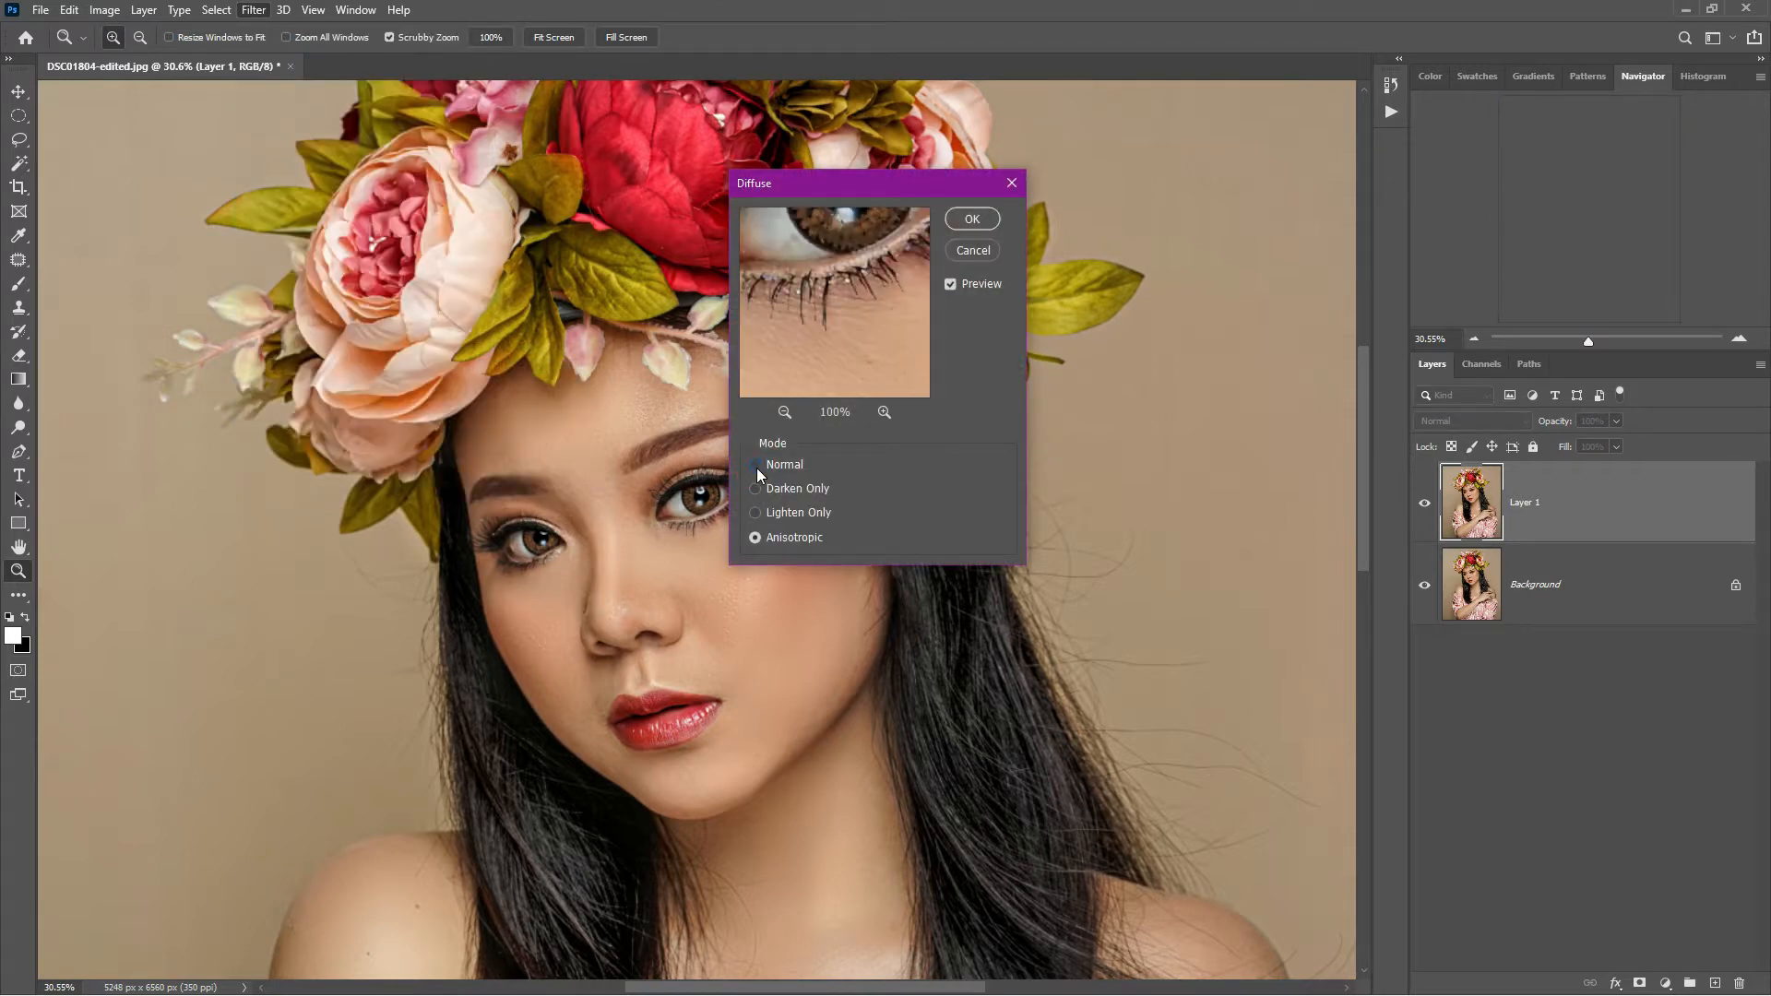
{"action": "left_click", "coordinate": [756, 464]}
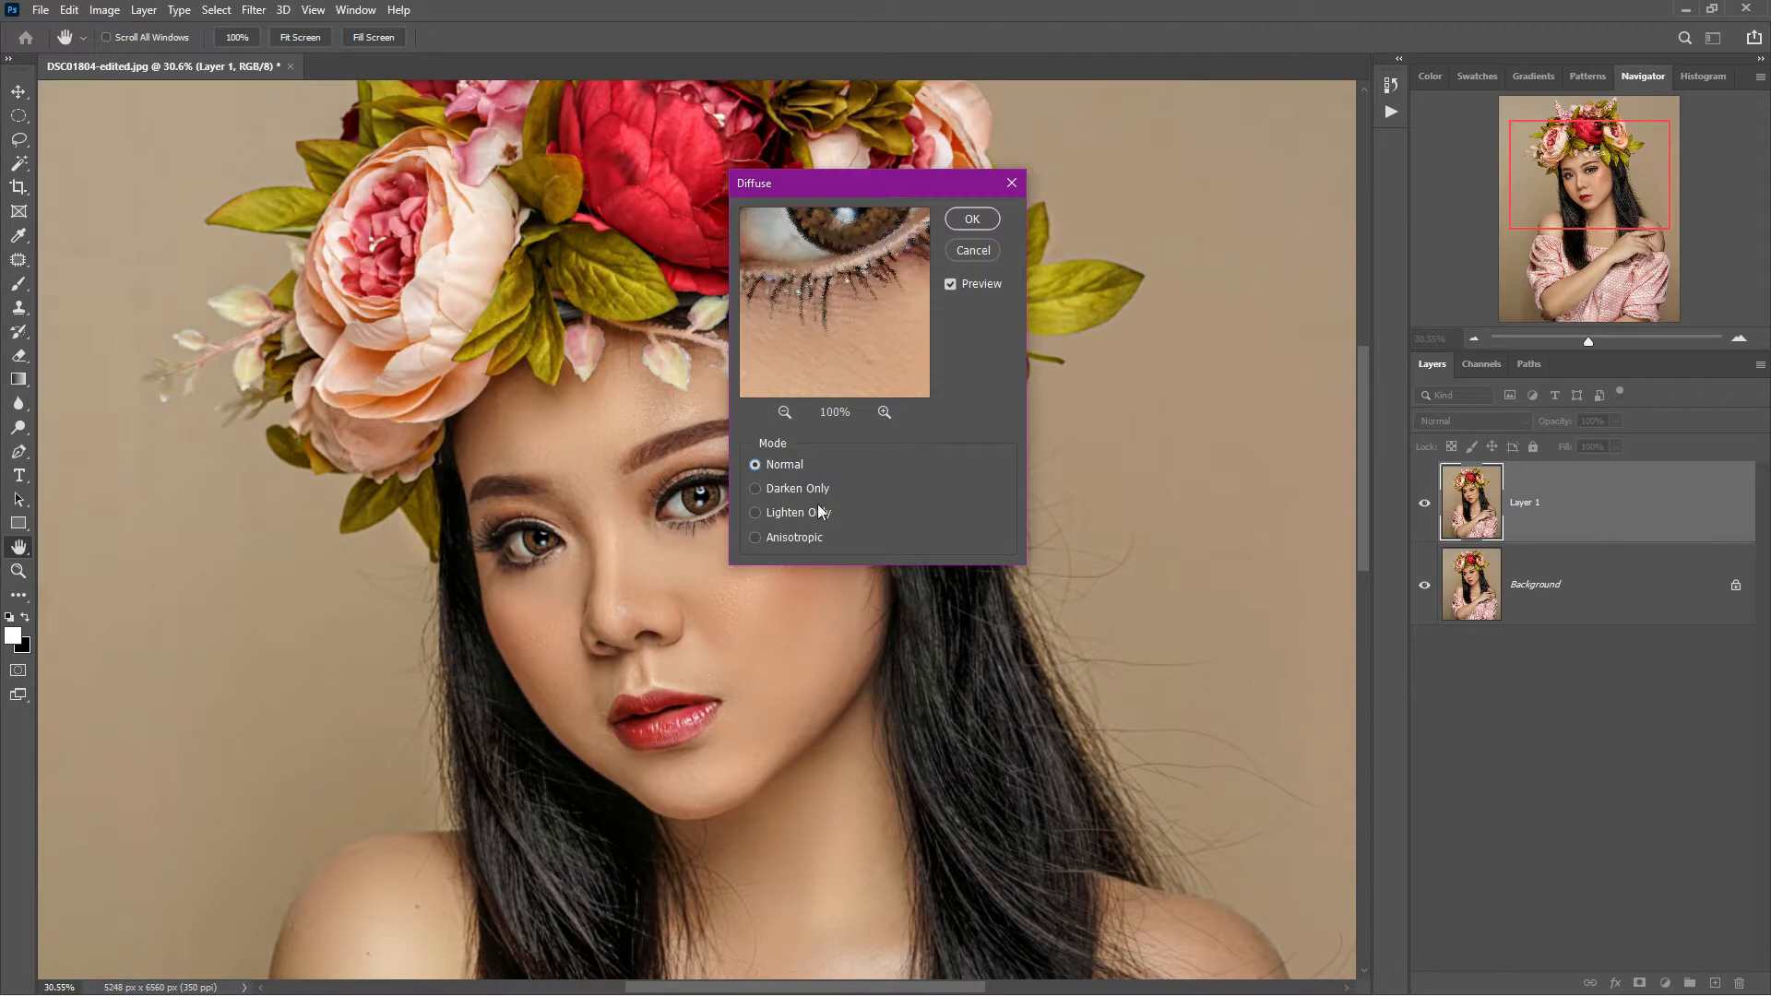
{"action": "left_click", "coordinate": [756, 536]}
{"action": "left_click", "coordinate": [972, 218]}
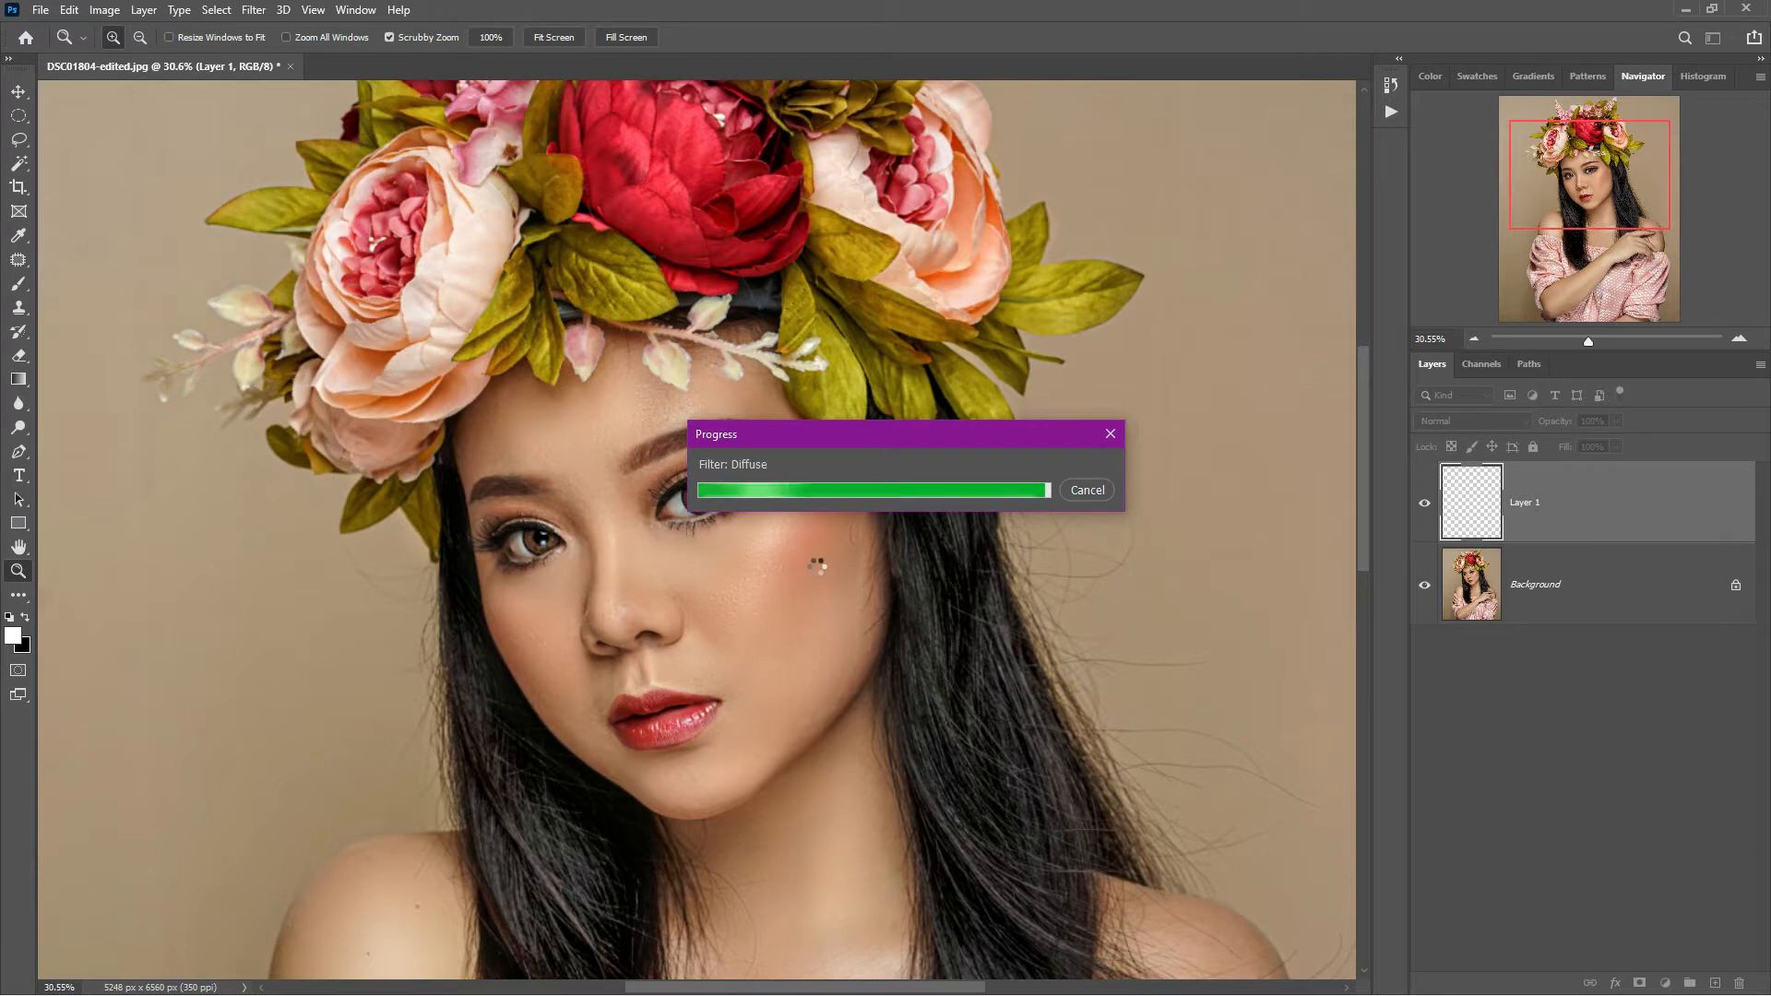
Step: Examine the effect of the Diffuse filter on the skin, eyes and hair close up and at full view
{"action": "scroll", "coordinate": [694, 522], "scroll_direction": "up", "scroll_amount": 8}
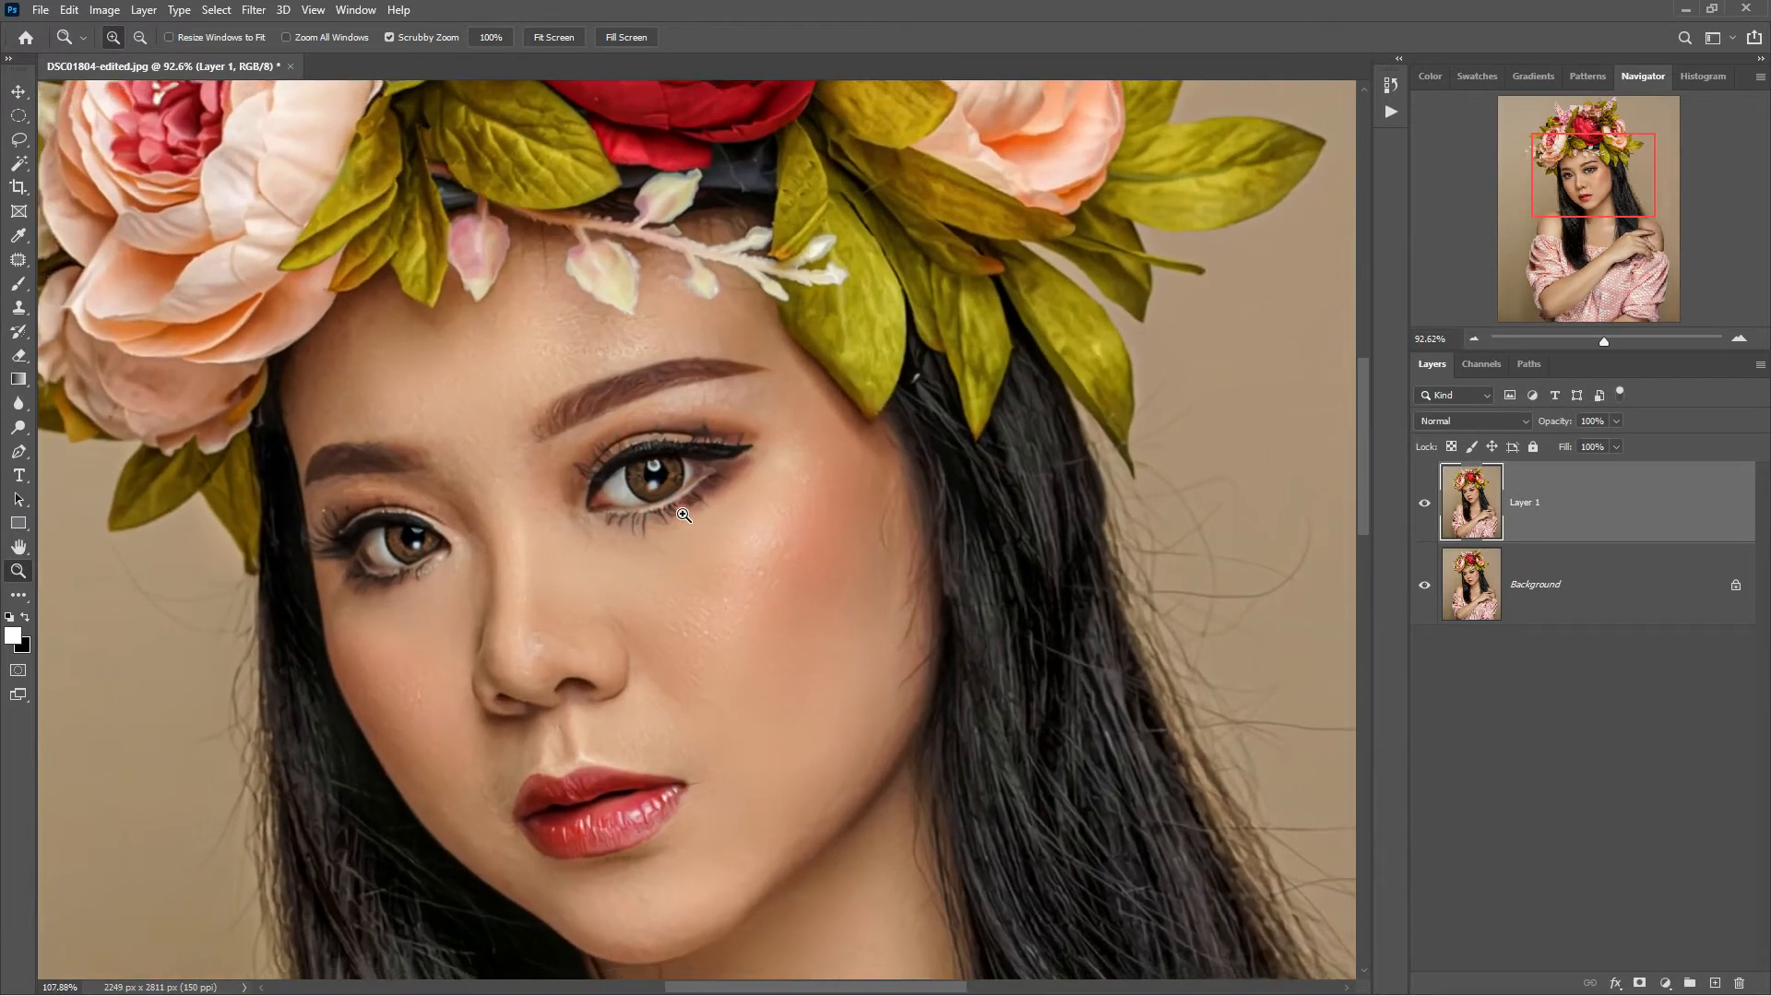
{"action": "scroll", "coordinate": [693, 522], "scroll_direction": "up", "scroll_amount": 5}
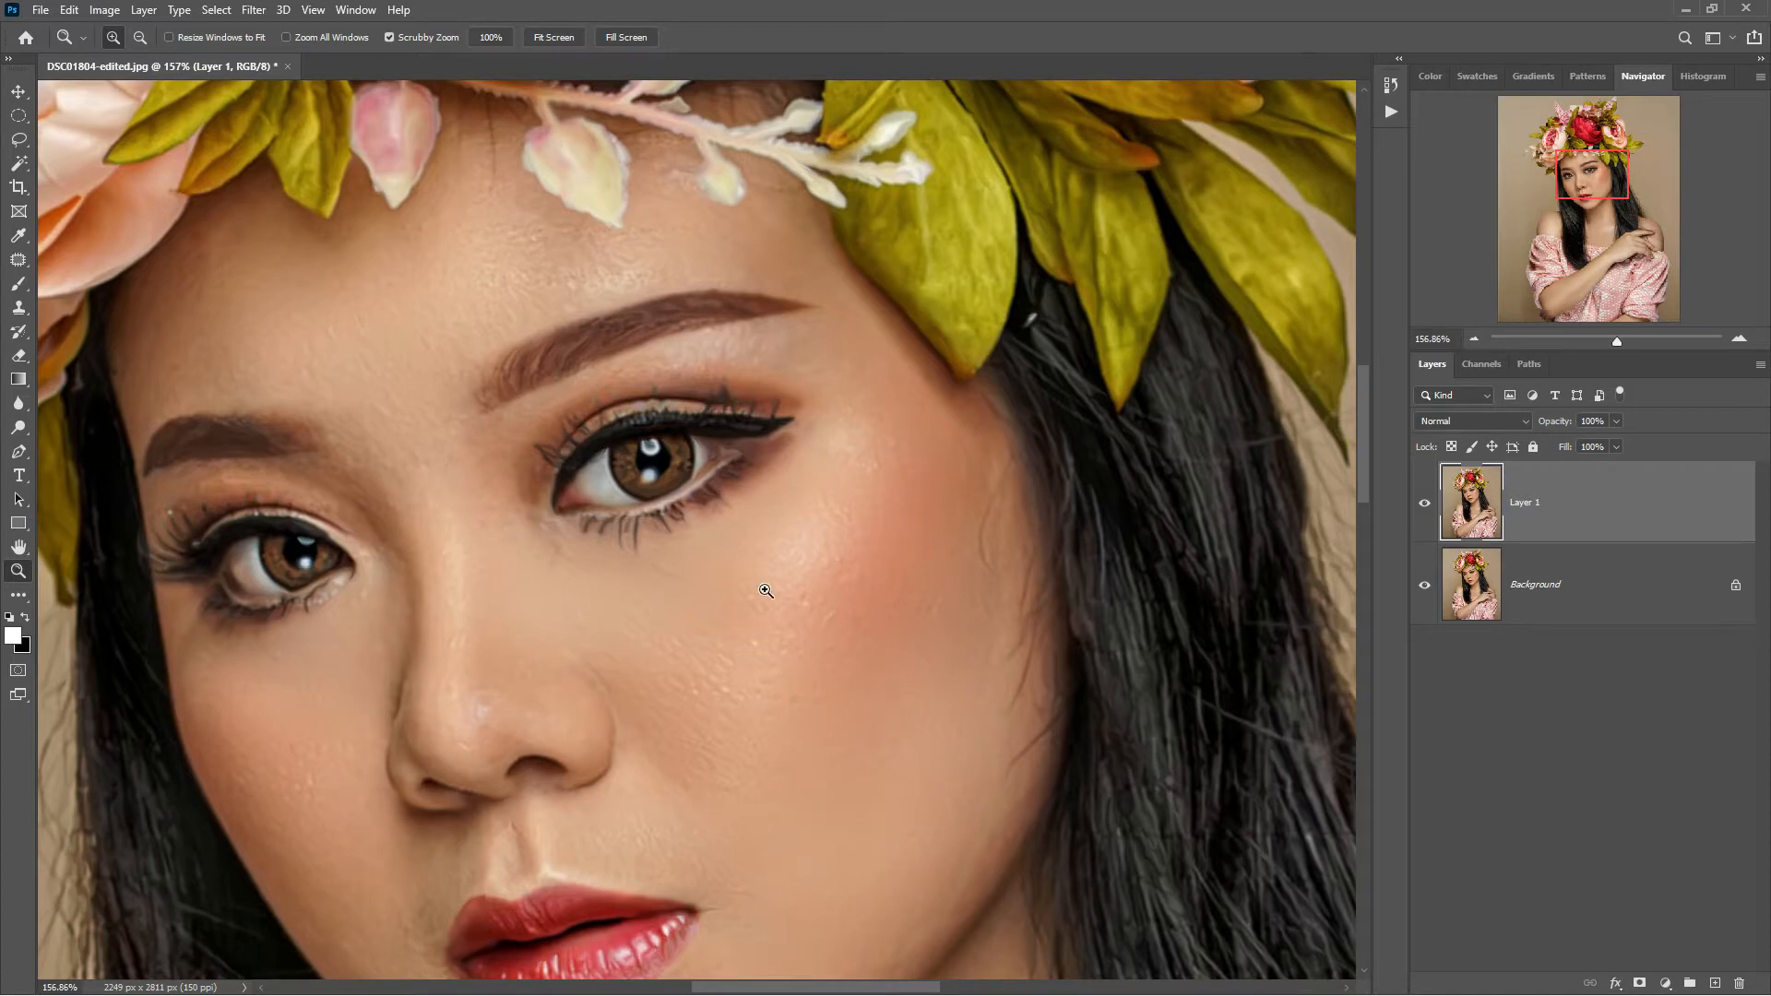
{"action": "scroll", "coordinate": [724, 507], "scroll_direction": "up", "scroll_amount": 3}
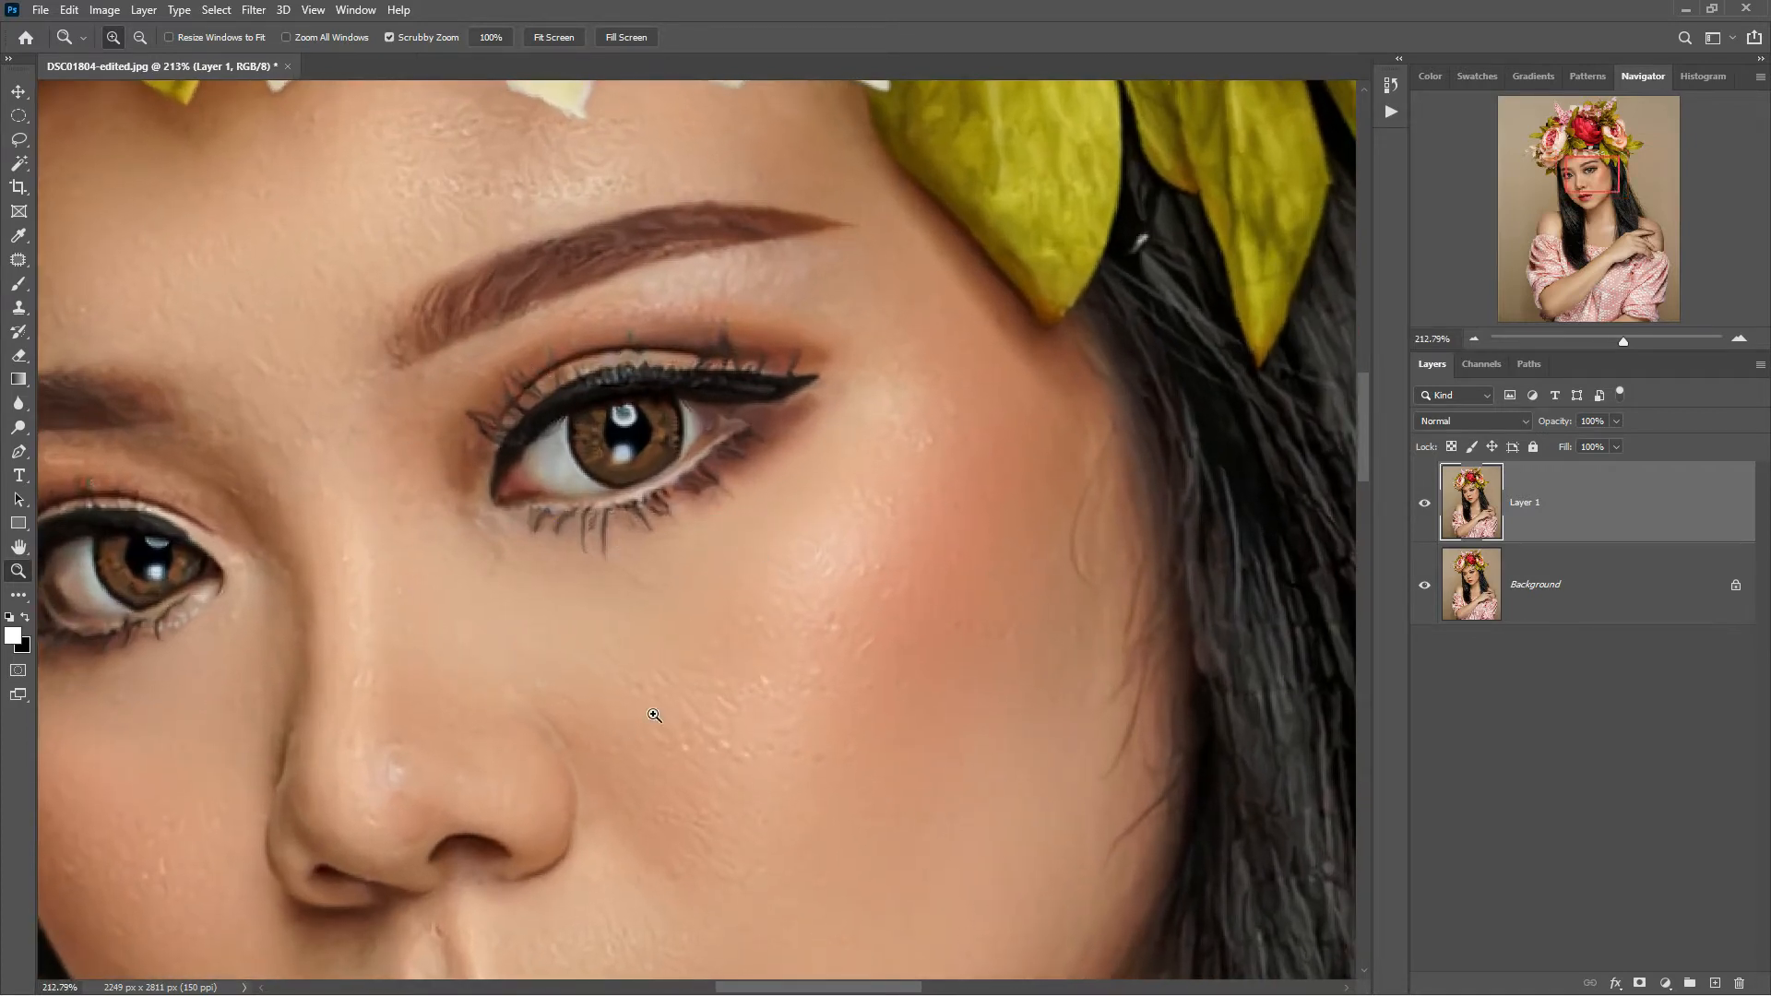
{"action": "scroll", "coordinate": [846, 601], "scroll_direction": "down", "scroll_amount": 4}
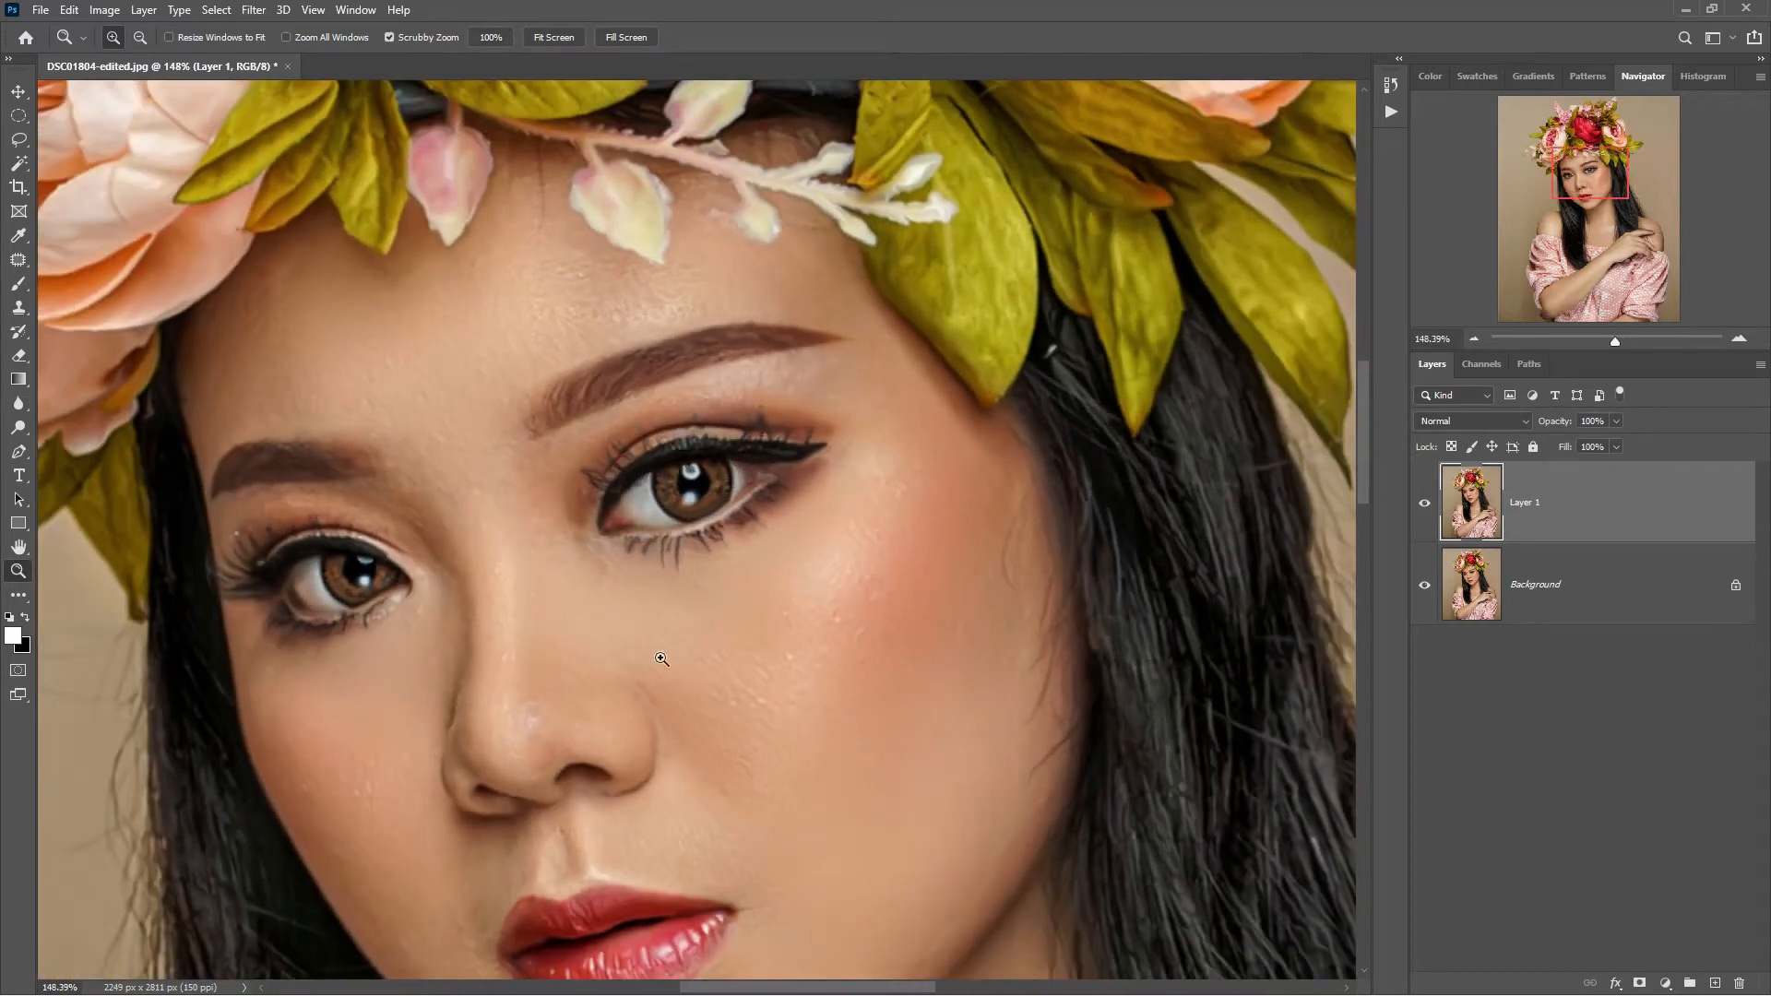
{"action": "scroll", "coordinate": [719, 535], "scroll_direction": "up", "scroll_amount": 2}
{"action": "scroll", "coordinate": [745, 540], "scroll_direction": "down", "scroll_amount": 3}
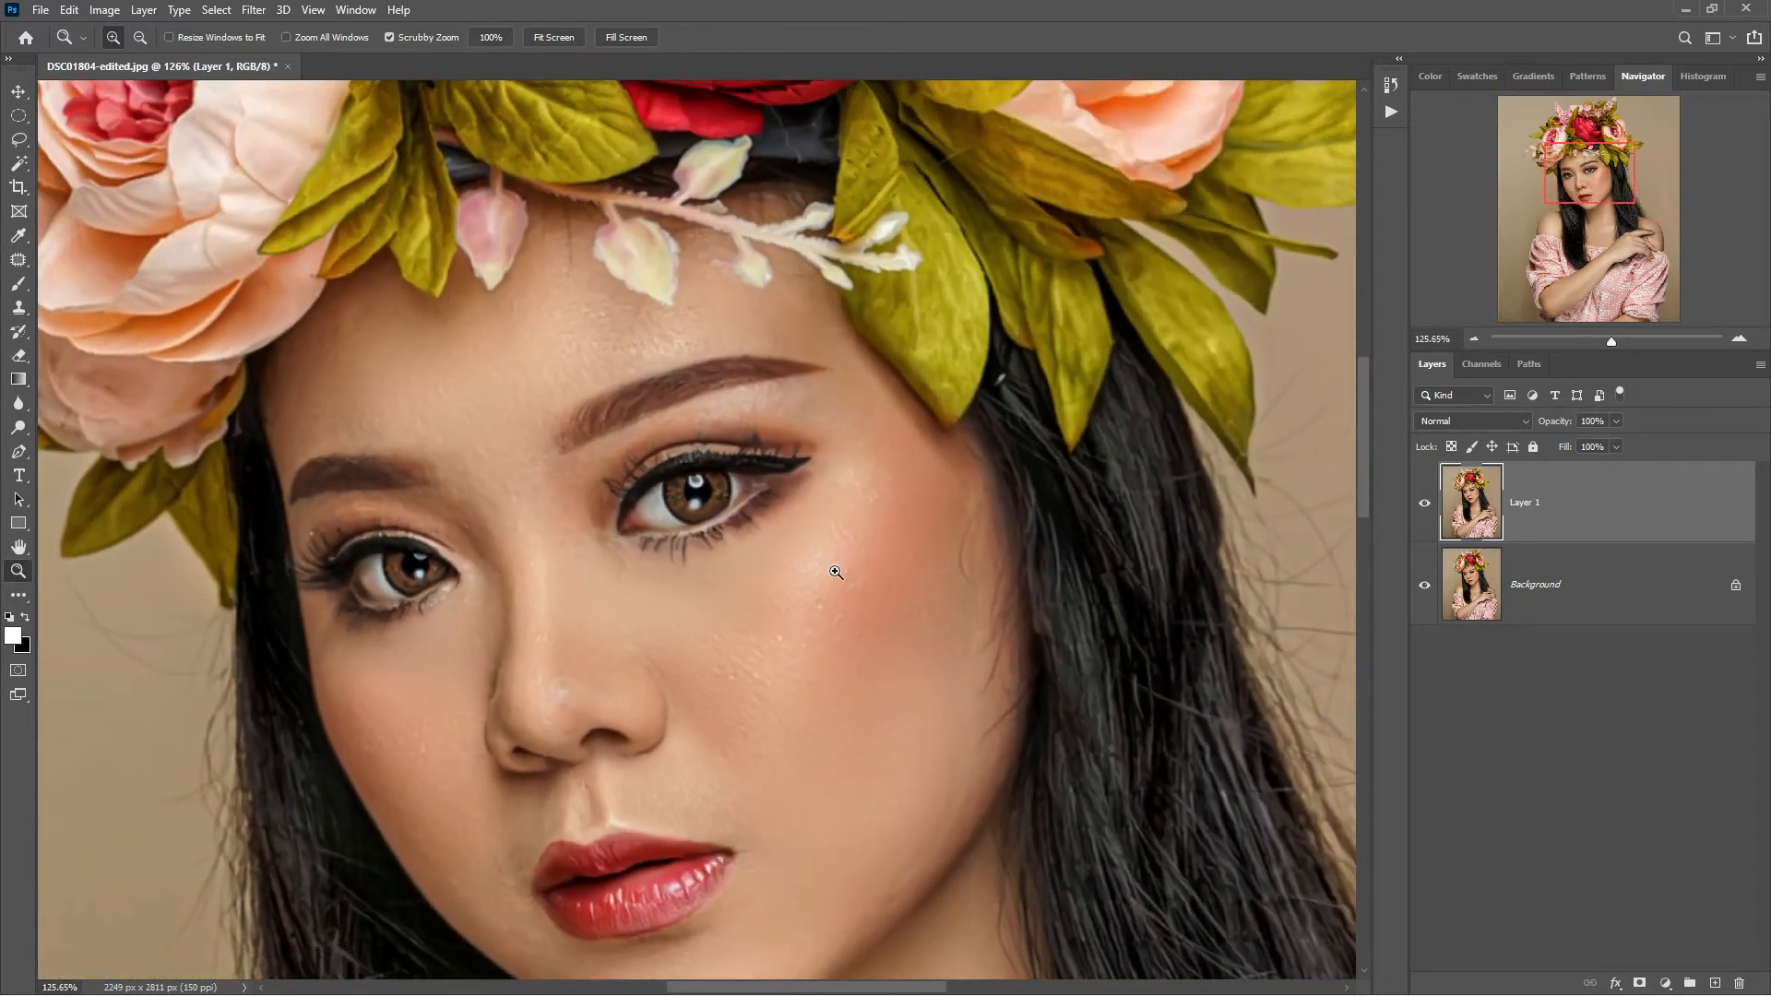
{"action": "scroll", "coordinate": [835, 570], "scroll_direction": "up", "scroll_amount": 2}
{"action": "scroll", "coordinate": [823, 563], "scroll_direction": "down", "scroll_amount": 1}
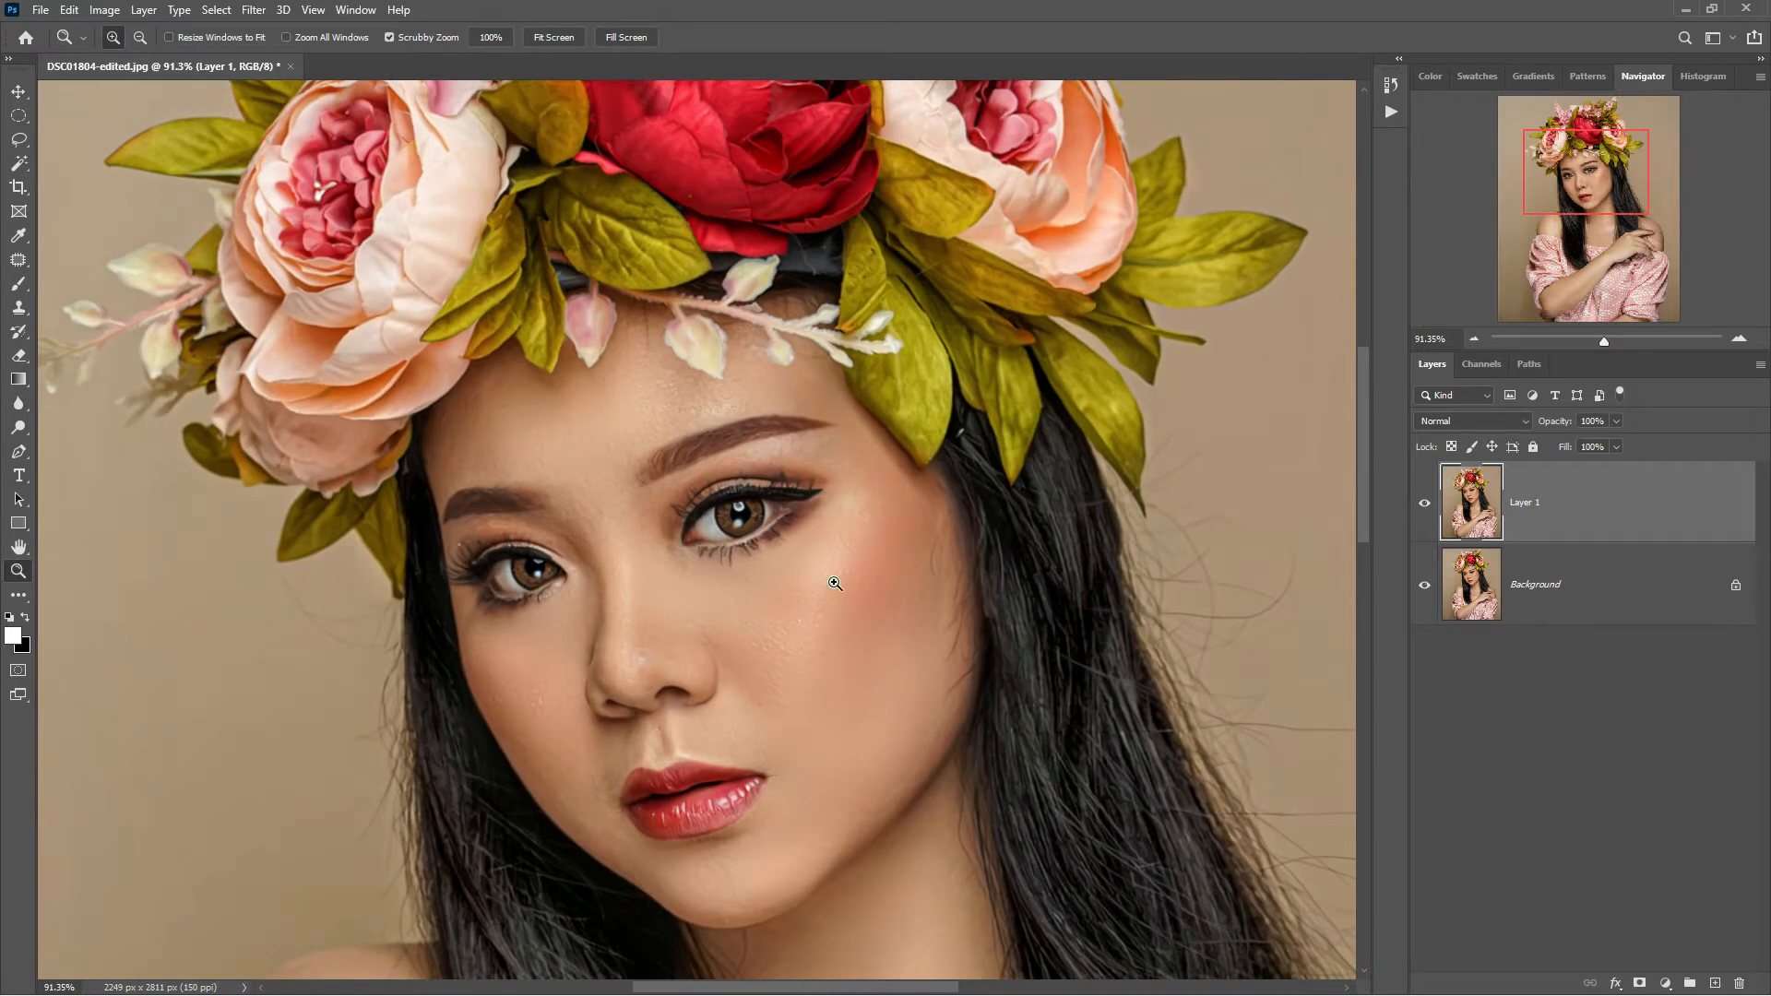
{"action": "scroll", "coordinate": [829, 580], "scroll_direction": "down", "scroll_amount": 3}
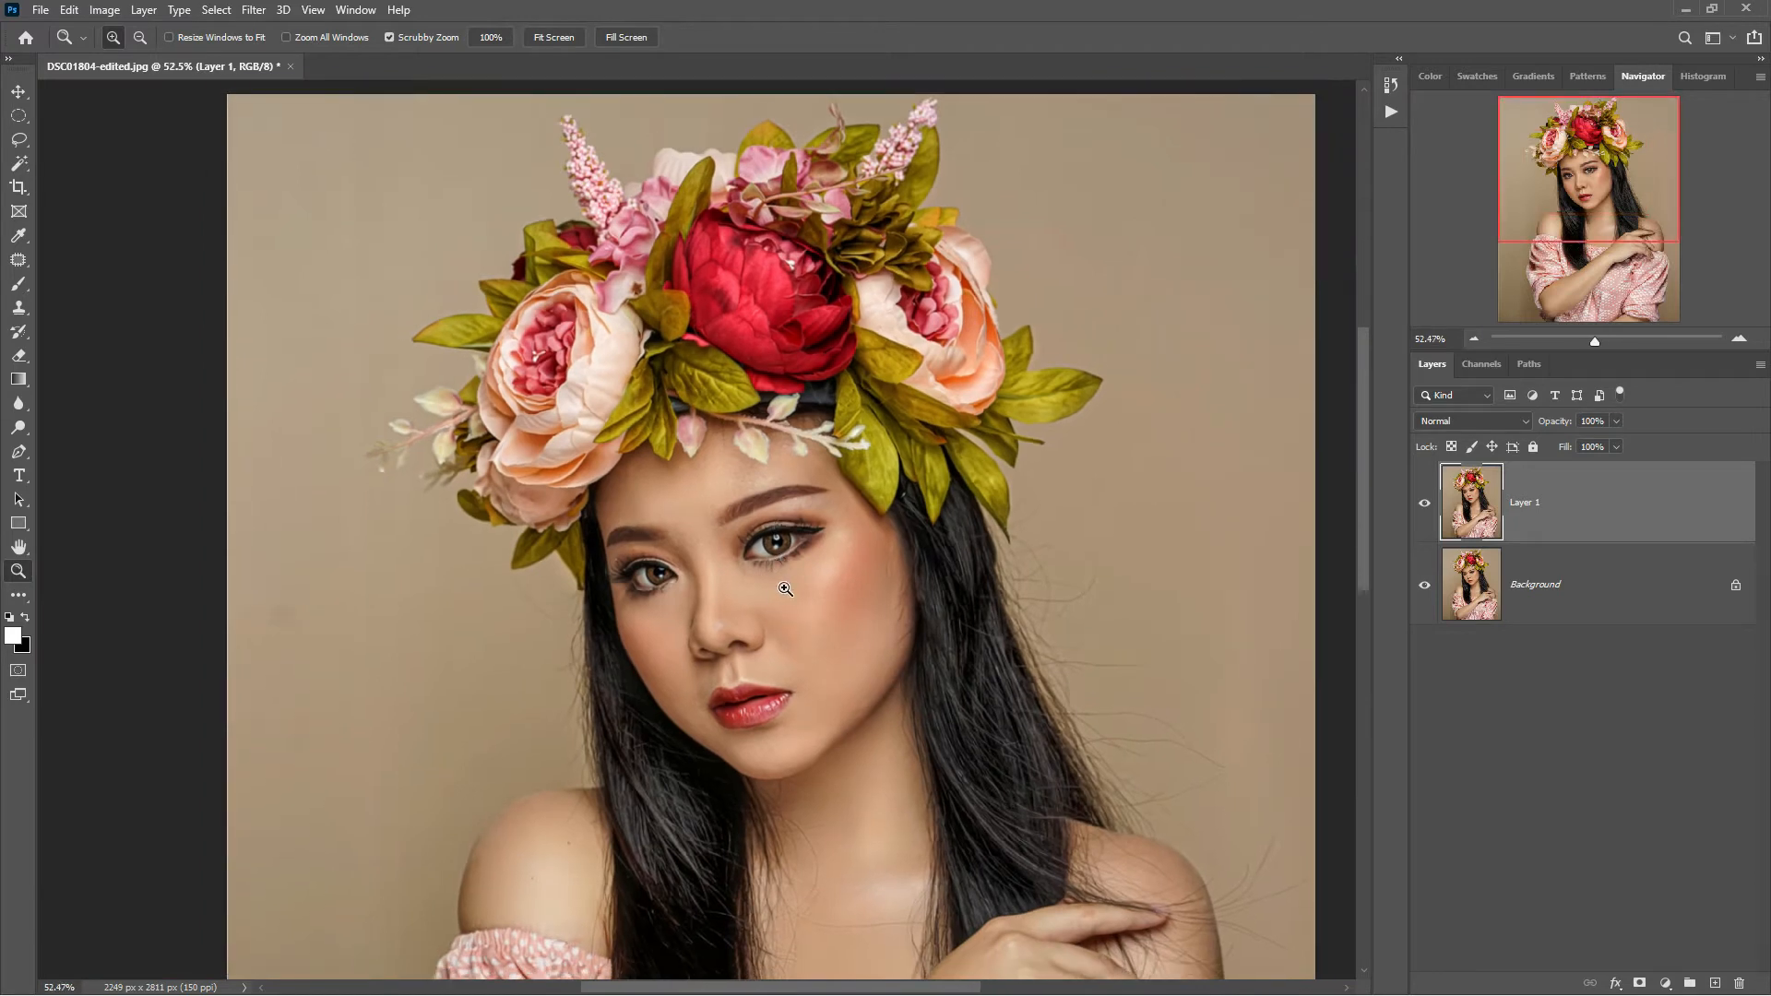
Step: Rotate the canvas 90° clockwise and reapply the Diffuse filter to Layer 1
{"action": "left_click", "coordinate": [106, 11]}
{"action": "mouse_move", "coordinate": [172, 187]}
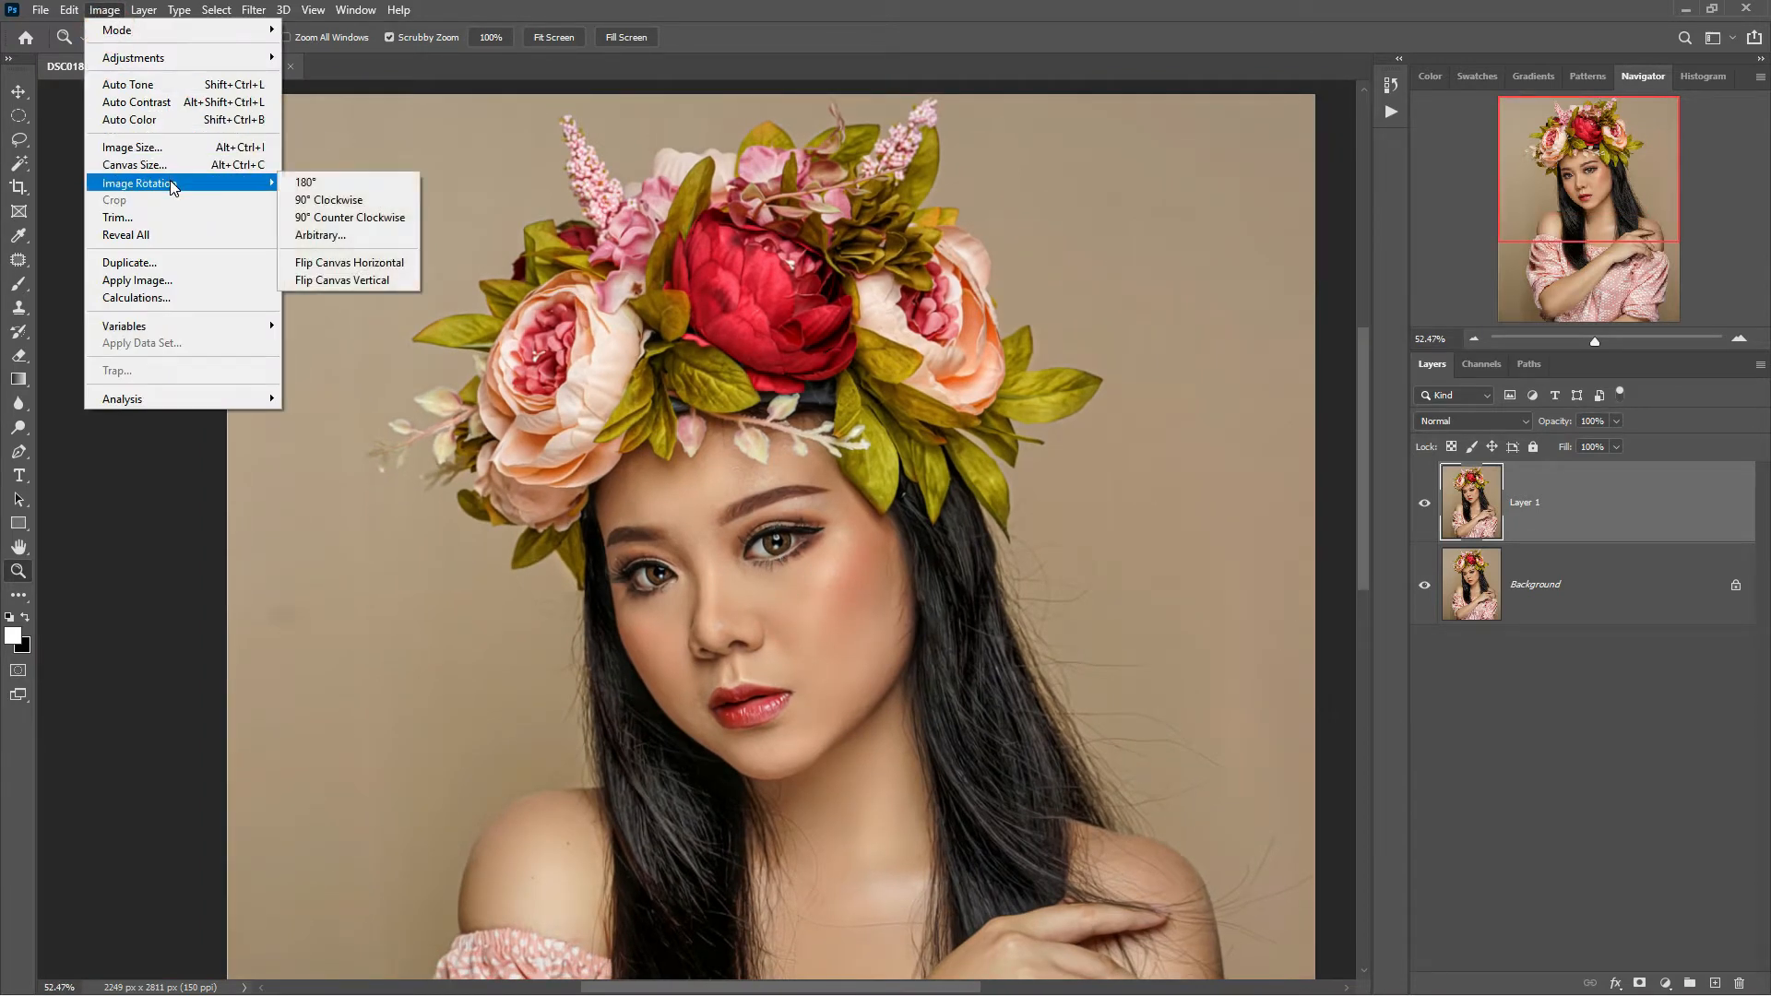
{"action": "left_click", "coordinate": [353, 202]}
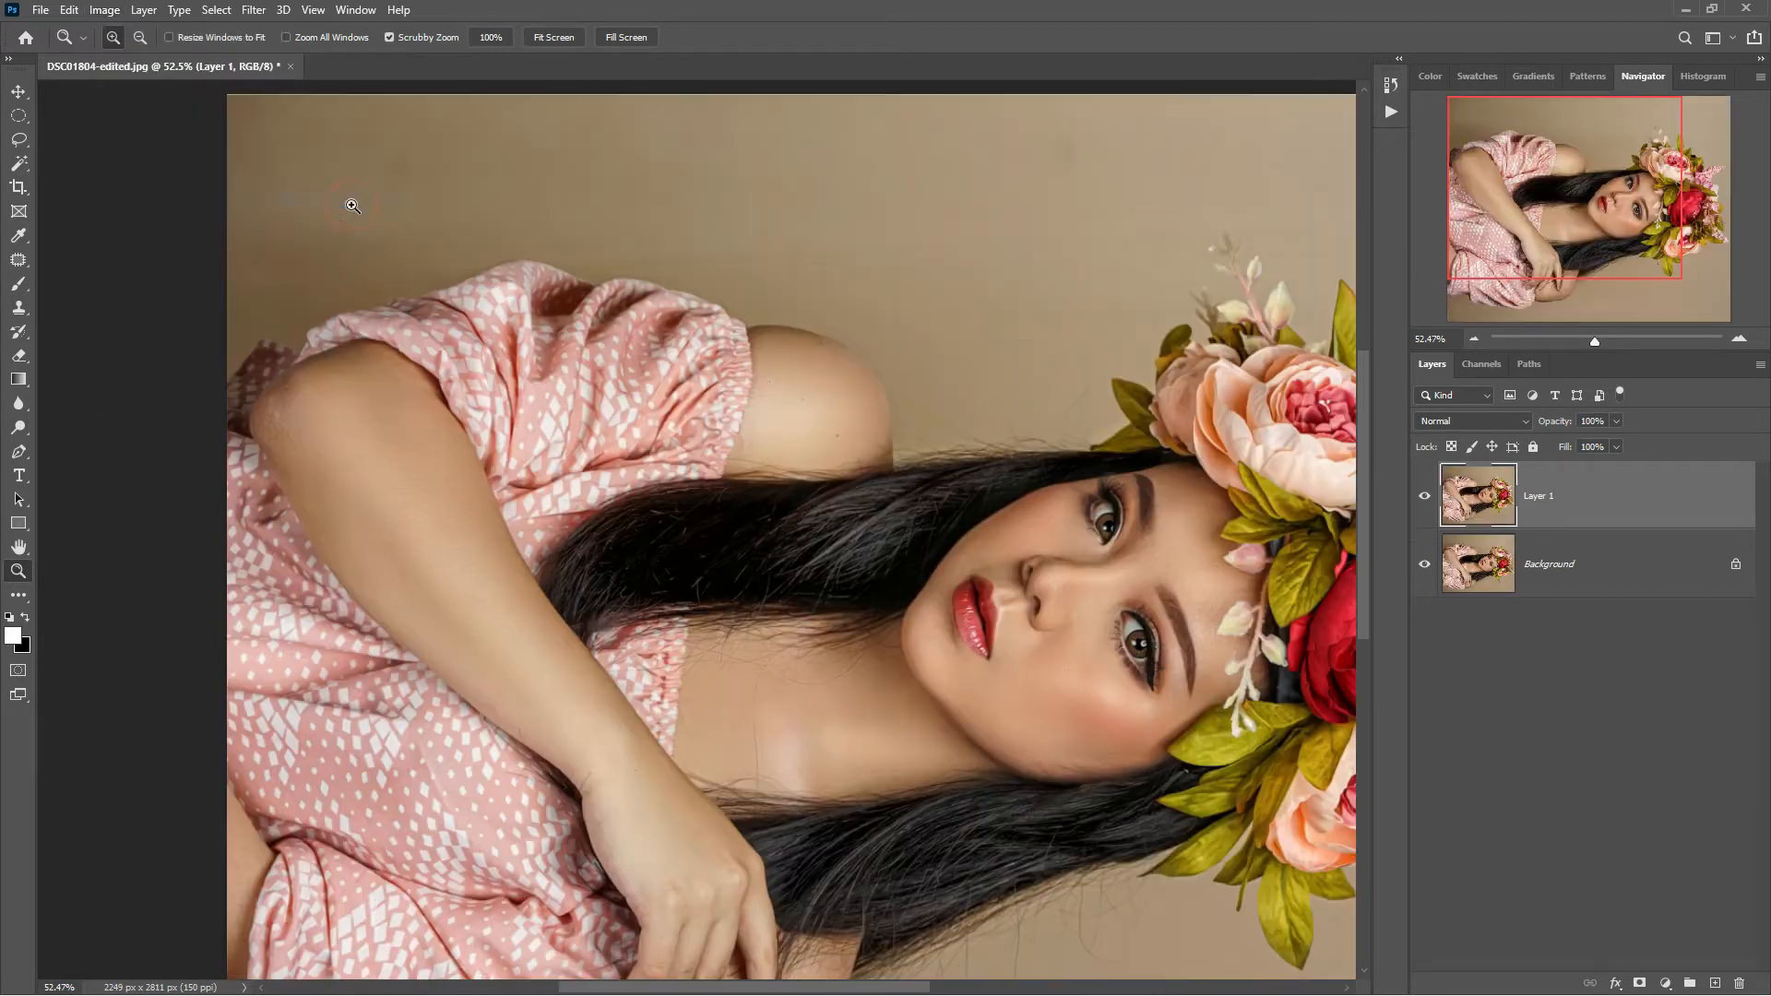
{"action": "left_click", "coordinate": [253, 11]}
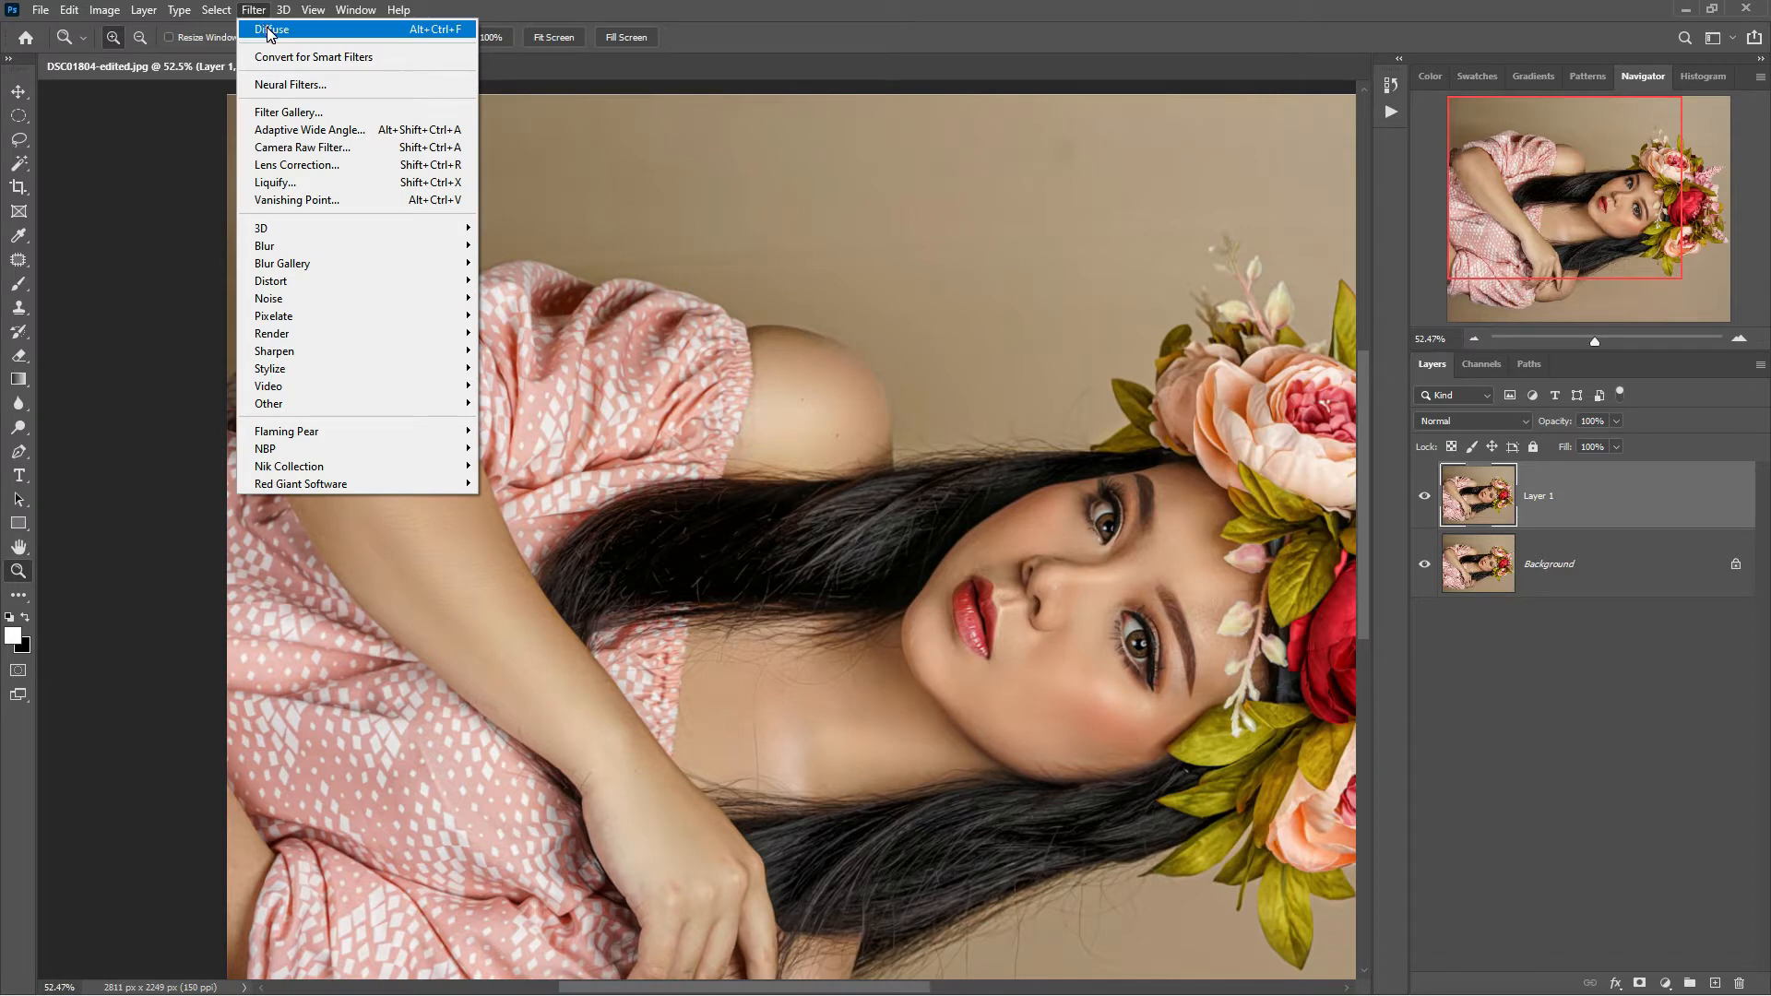
{"action": "left_click", "coordinate": [267, 27]}
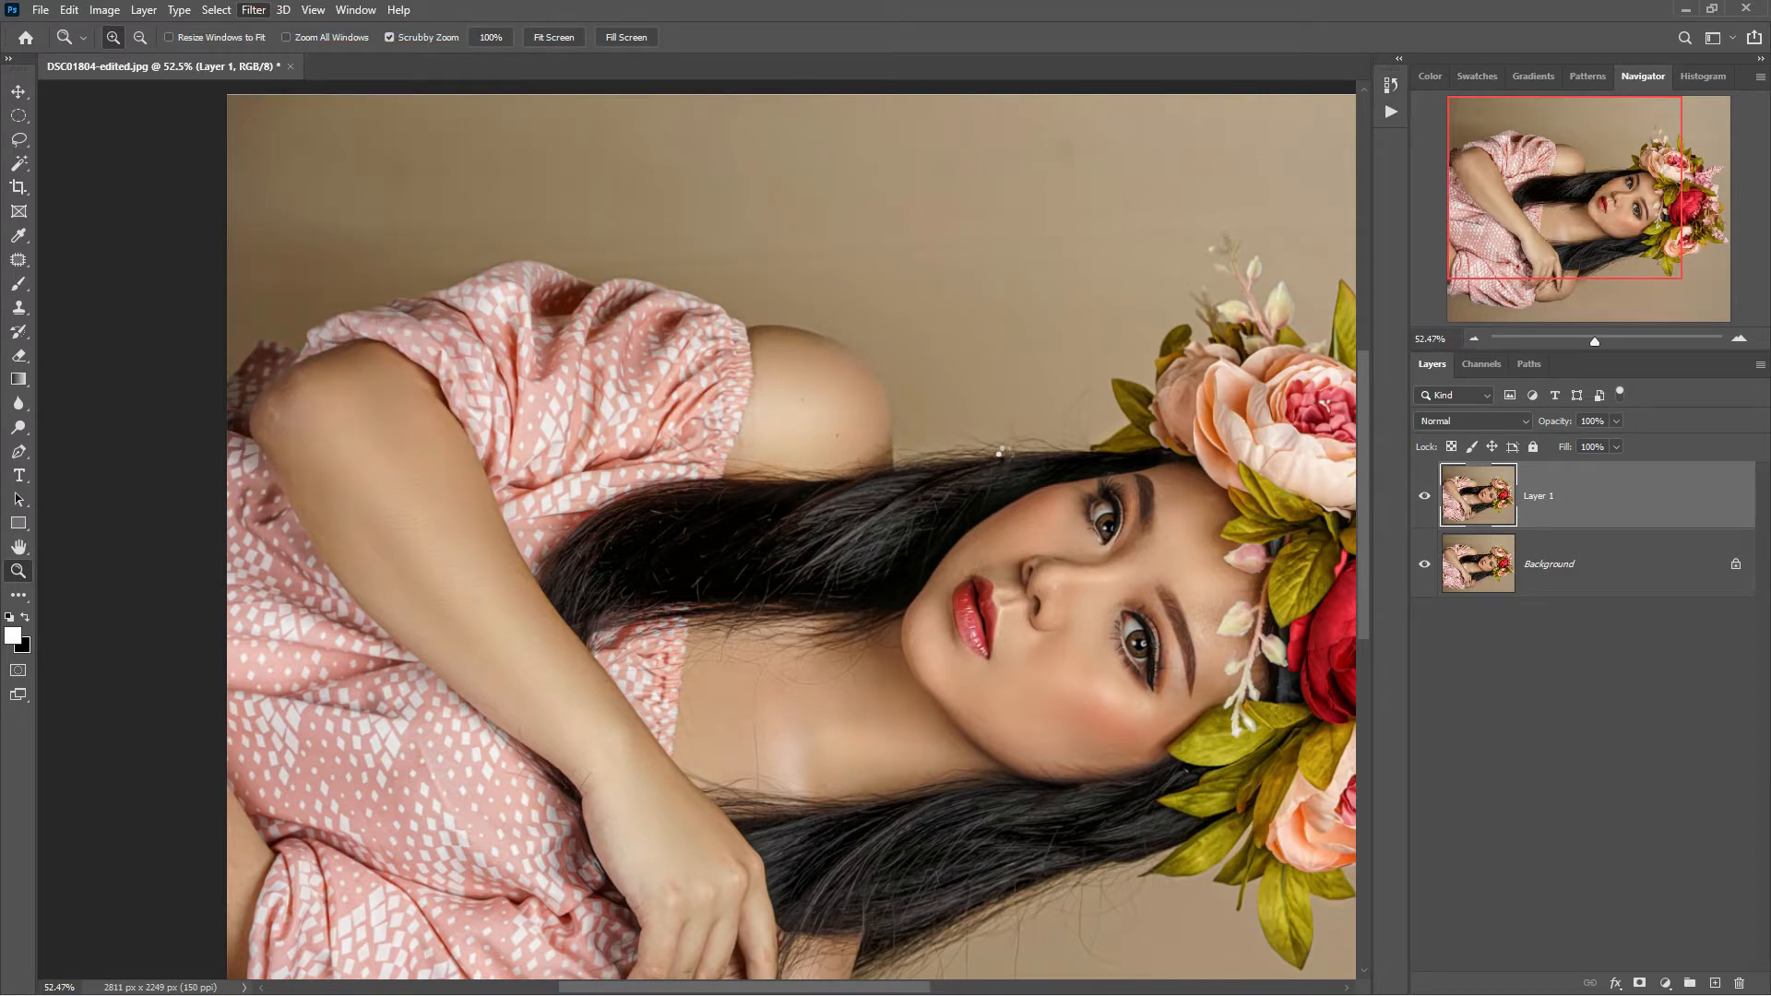
Step: Turn the canvas another 90° clockwise so the portrait is upside down, and run the Diffuse filter again on Layer 1
{"action": "left_click_drag", "start_coordinate": [1025, 536], "coordinate": [1089, 559]}
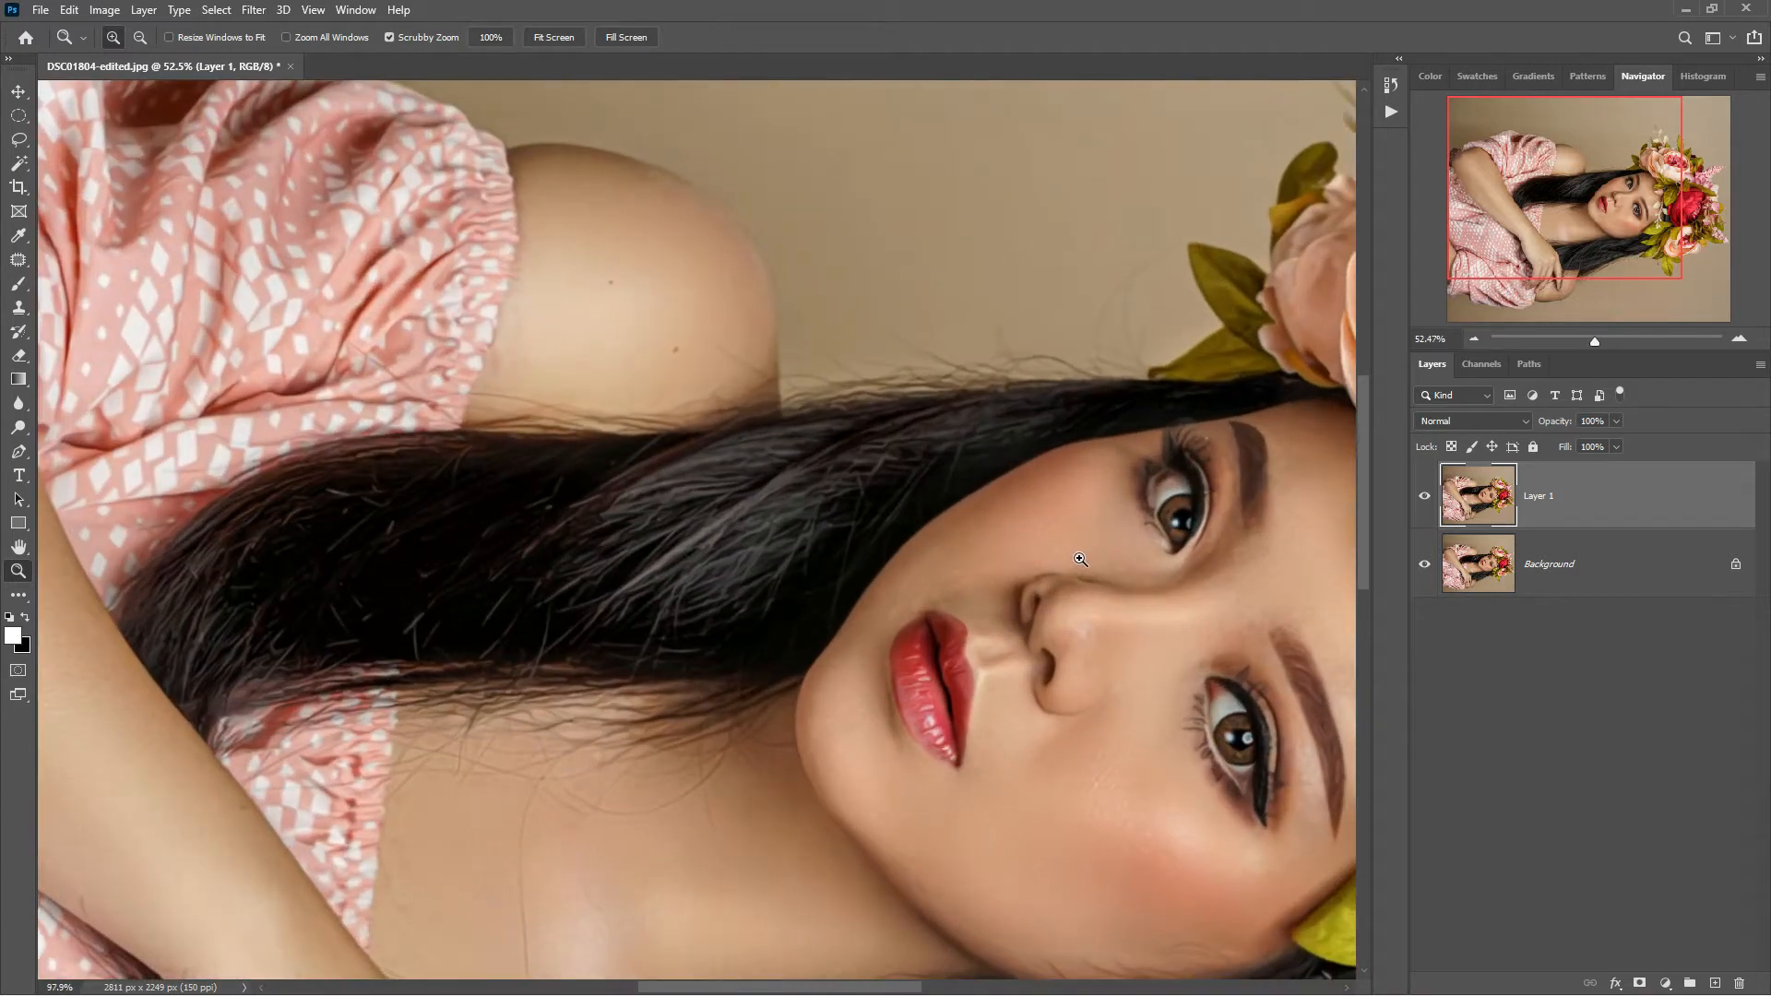
{"action": "left_click", "coordinate": [251, 10]}
{"action": "mouse_move", "coordinate": [105, 10]}
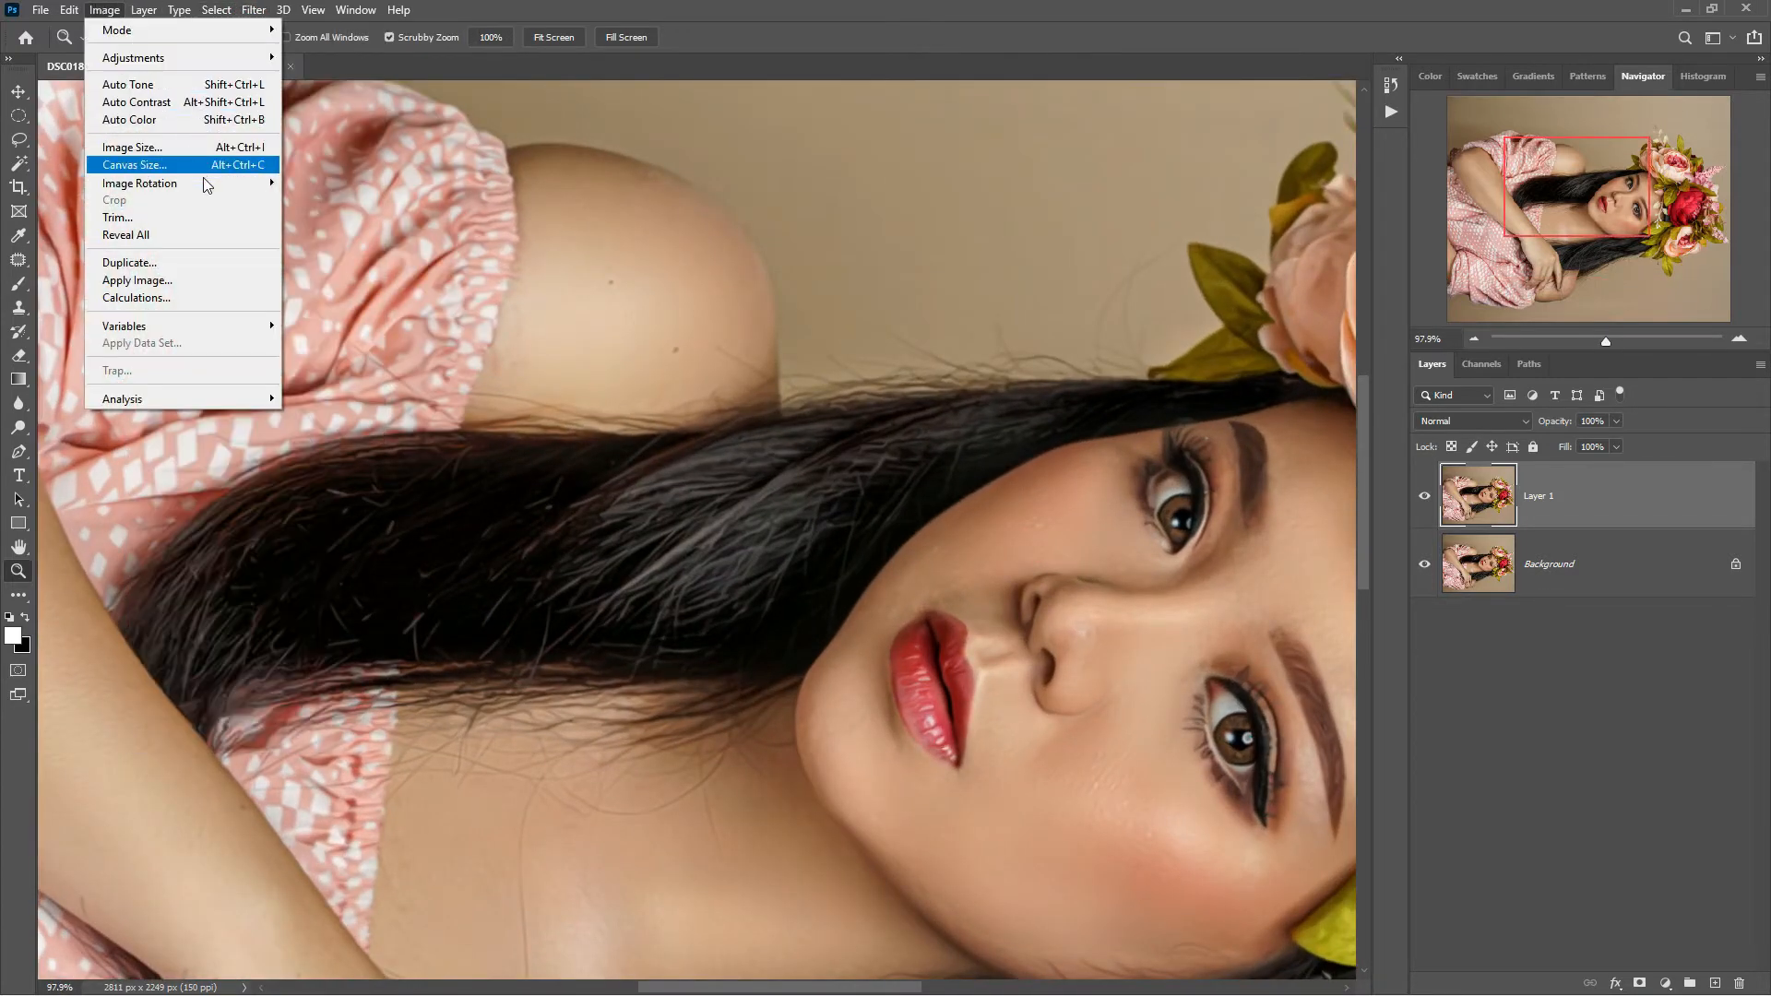
{"action": "mouse_move", "coordinate": [206, 185]}
{"action": "left_click", "coordinate": [402, 200]}
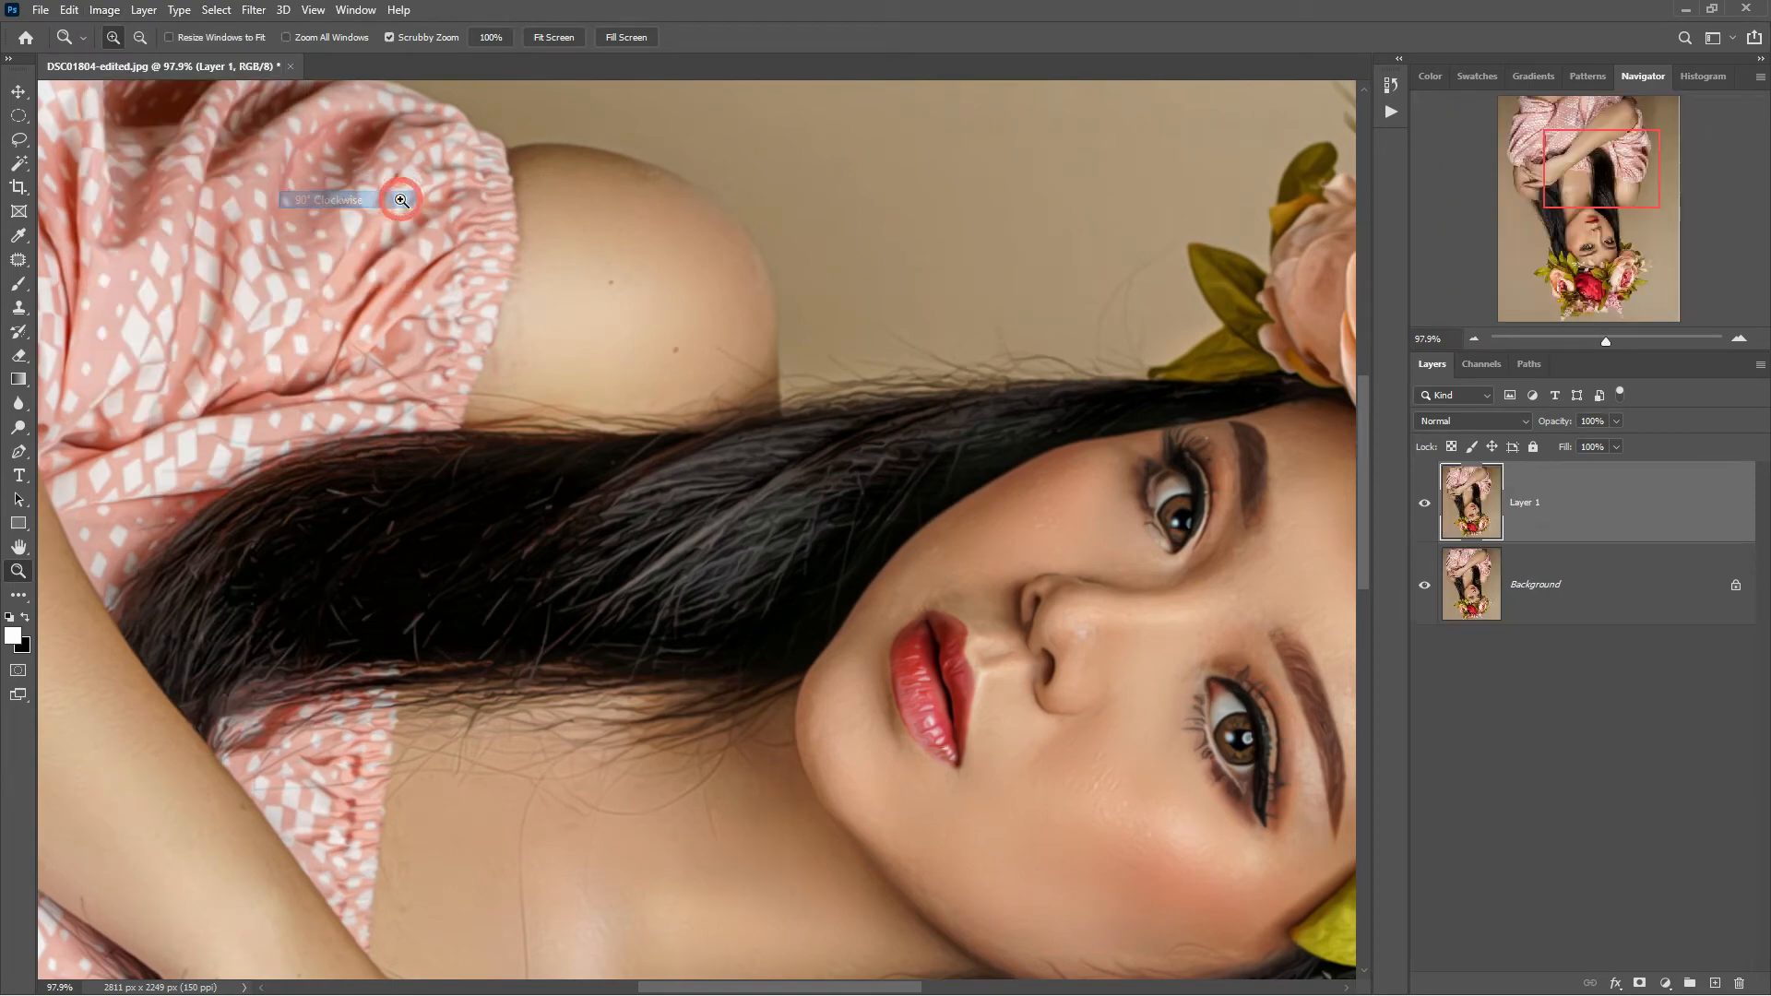
{"action": "left_click_drag", "start_coordinate": [813, 434], "coordinate": [751, 419]}
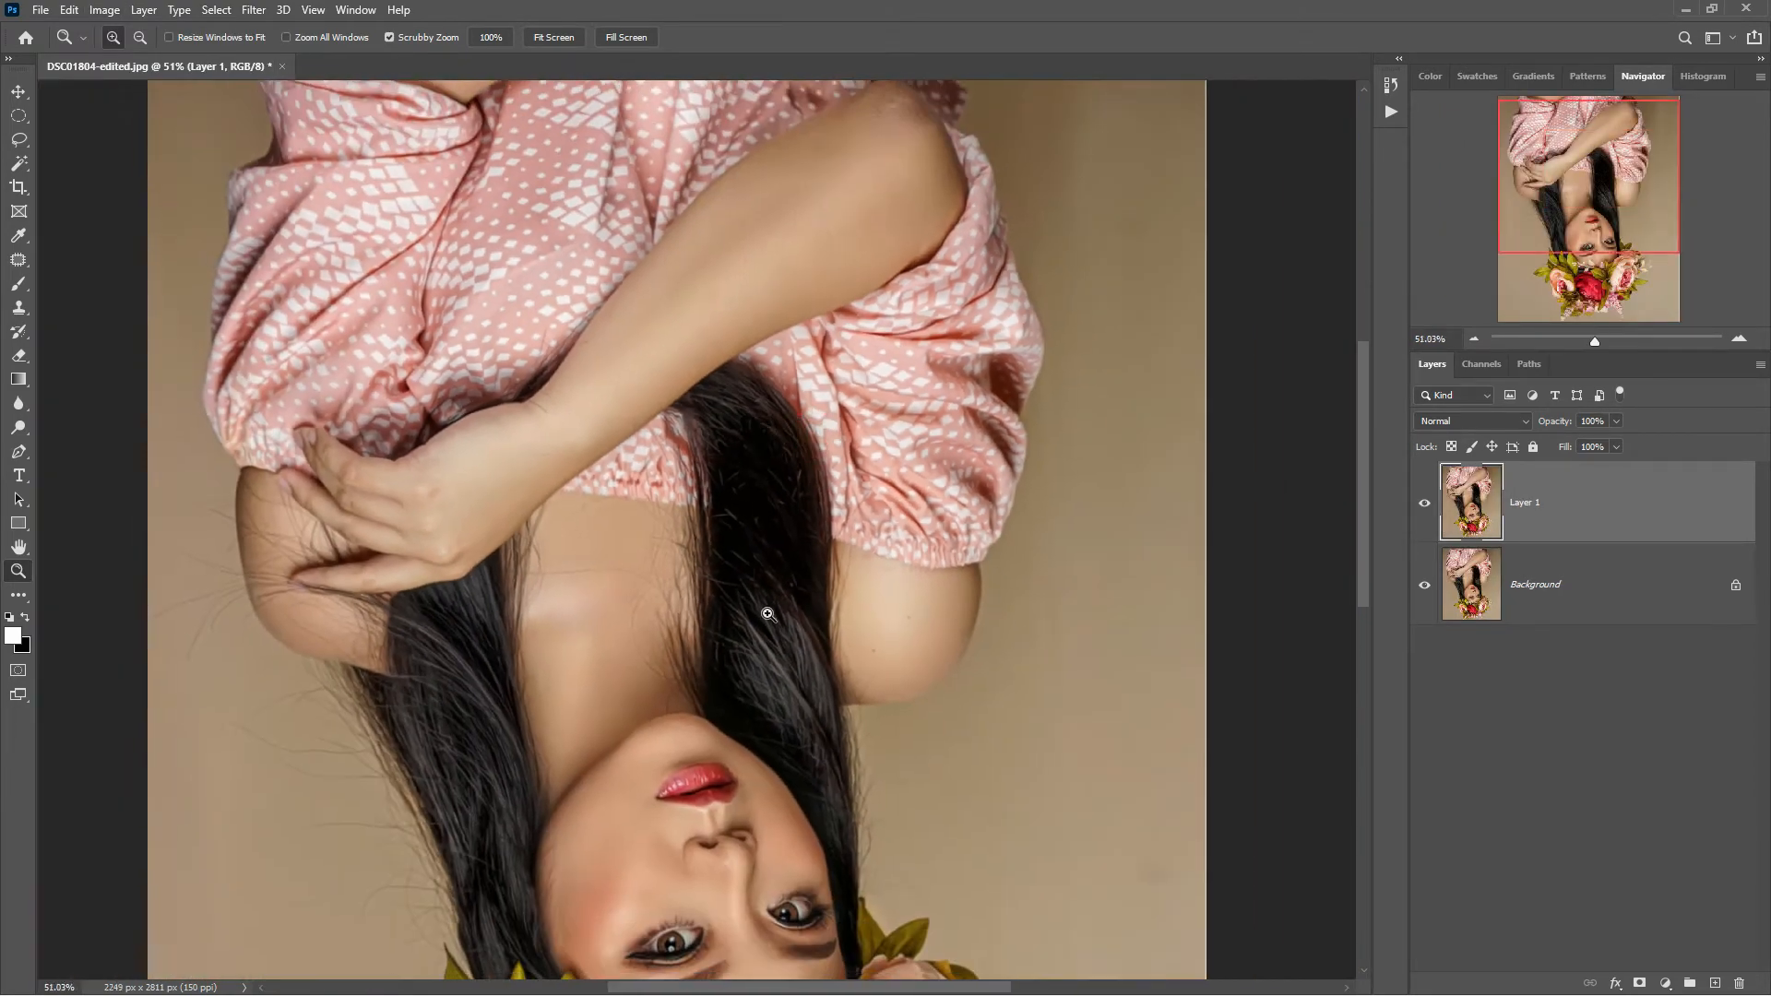
{"action": "left_click", "coordinate": [249, 13]}
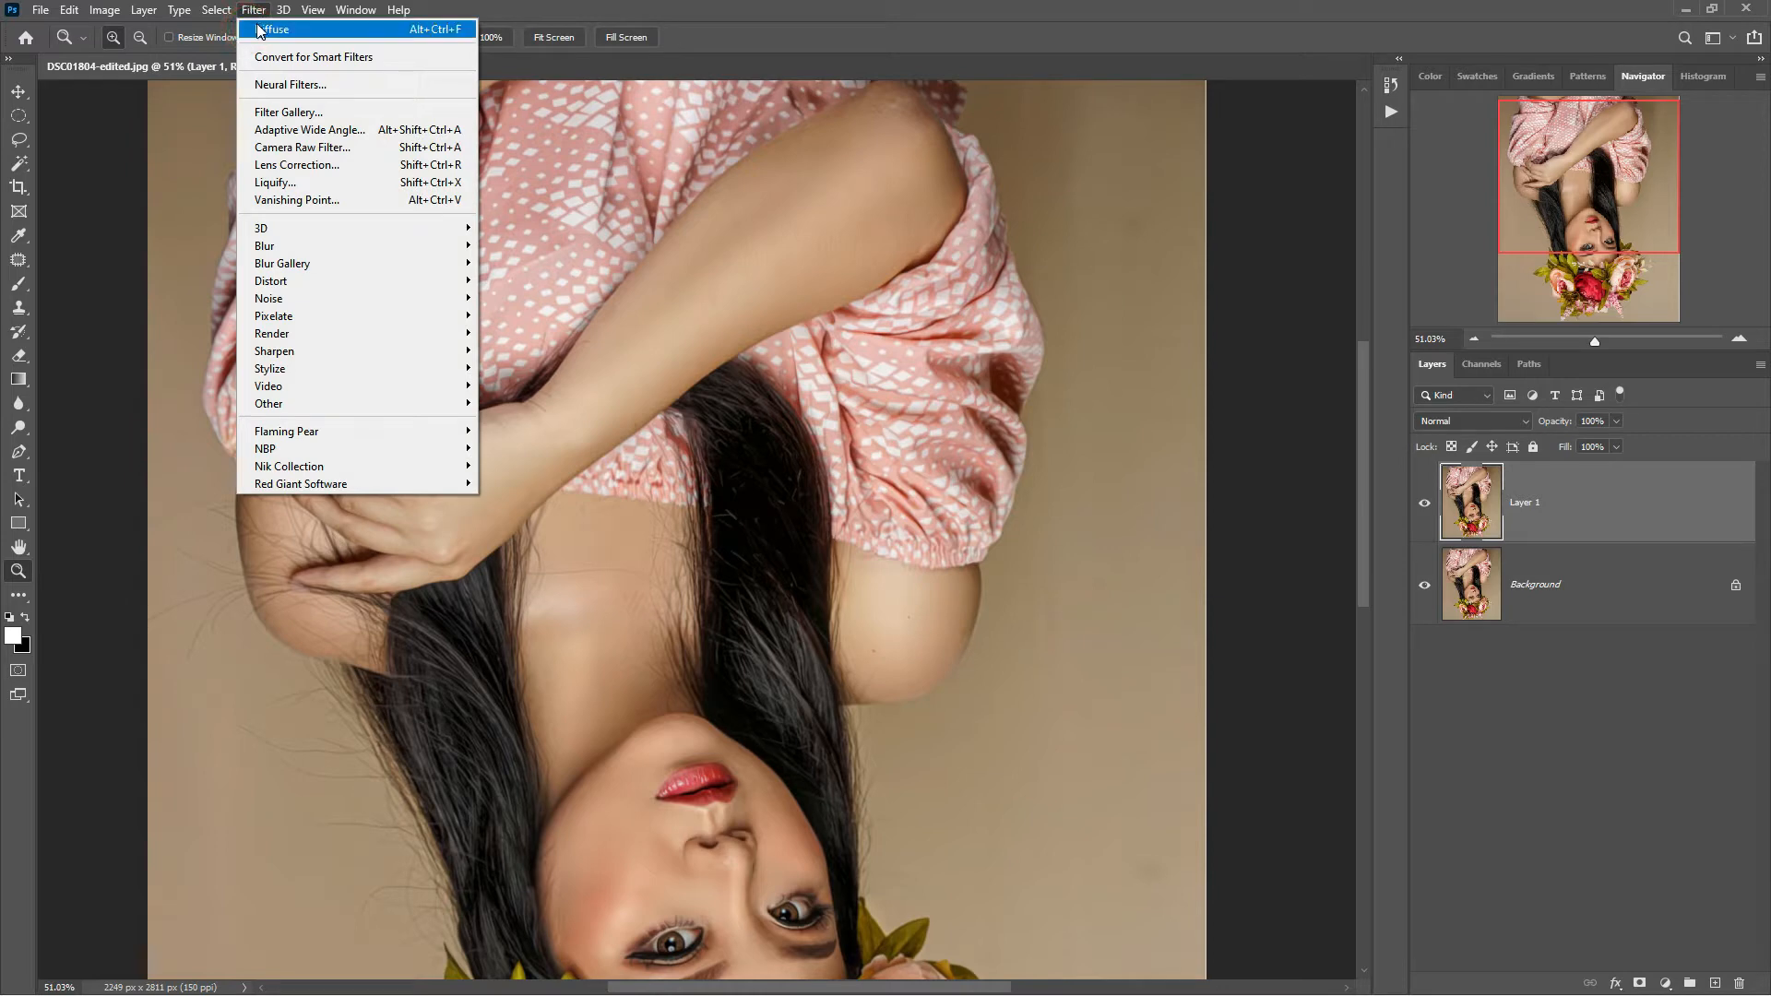
{"action": "left_click", "coordinate": [261, 34]}
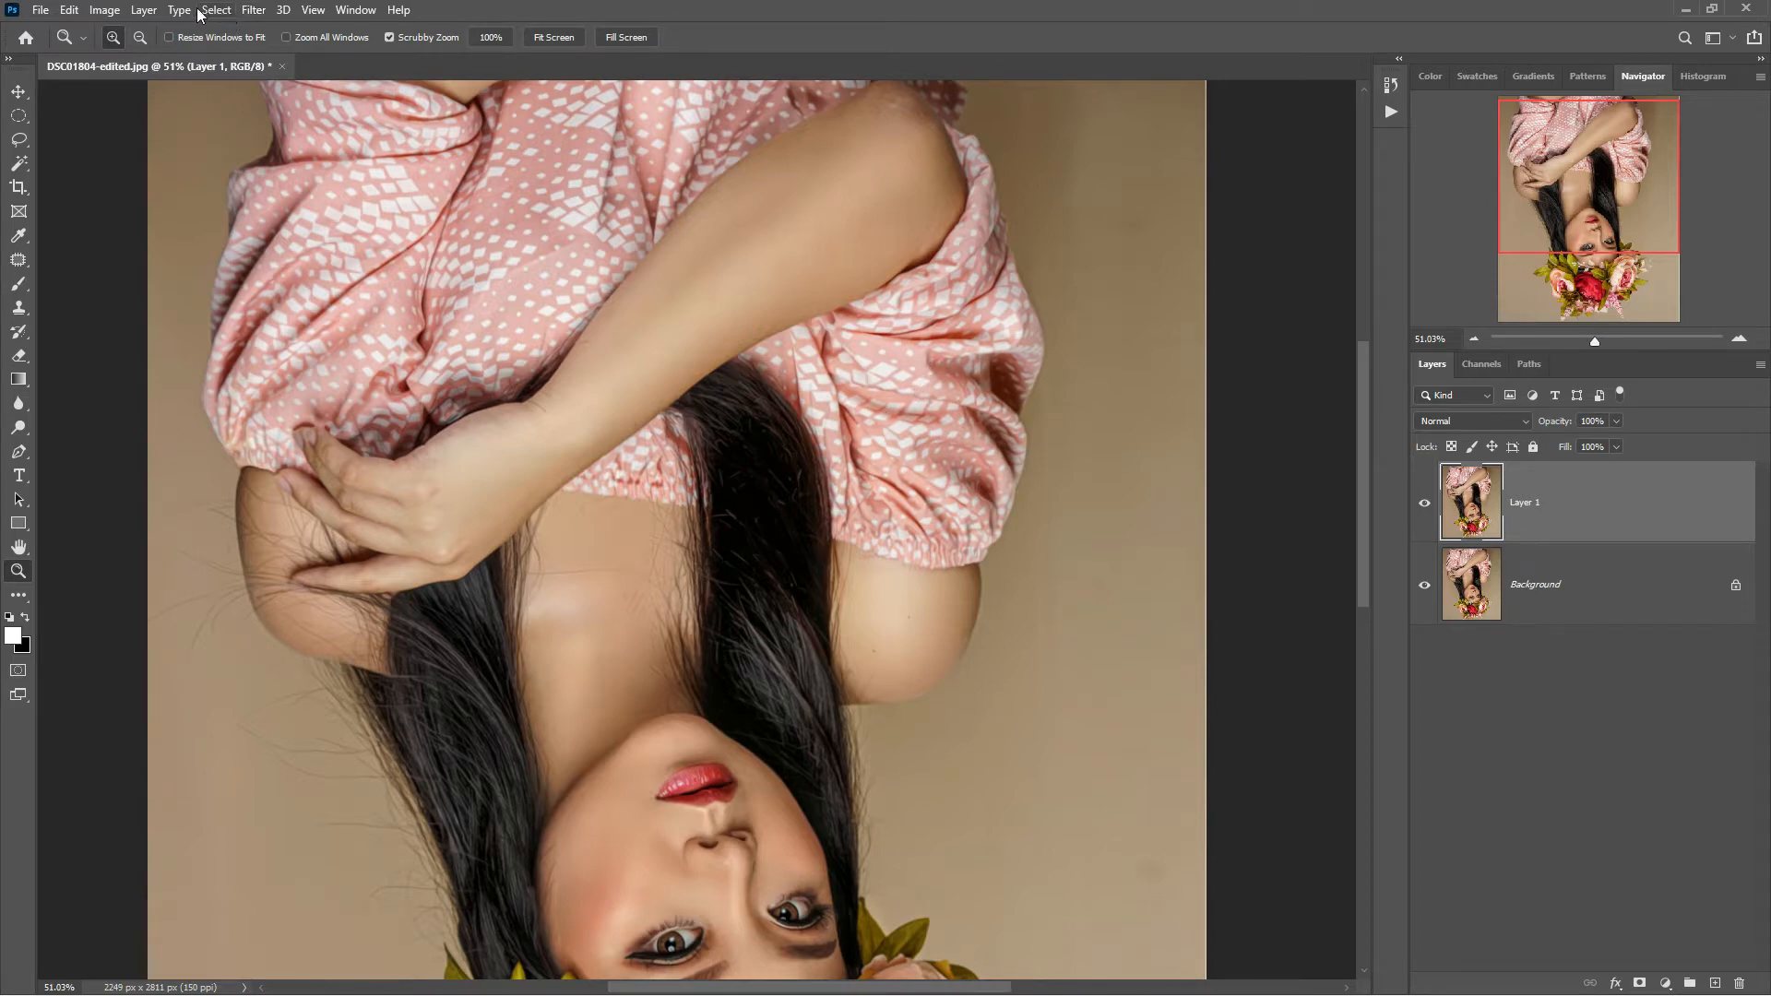
Step: Rotate the canvas a further 90° clockwise from upside down and reapply the Diffuse filter to Layer 1
{"action": "left_click", "coordinate": [105, 10]}
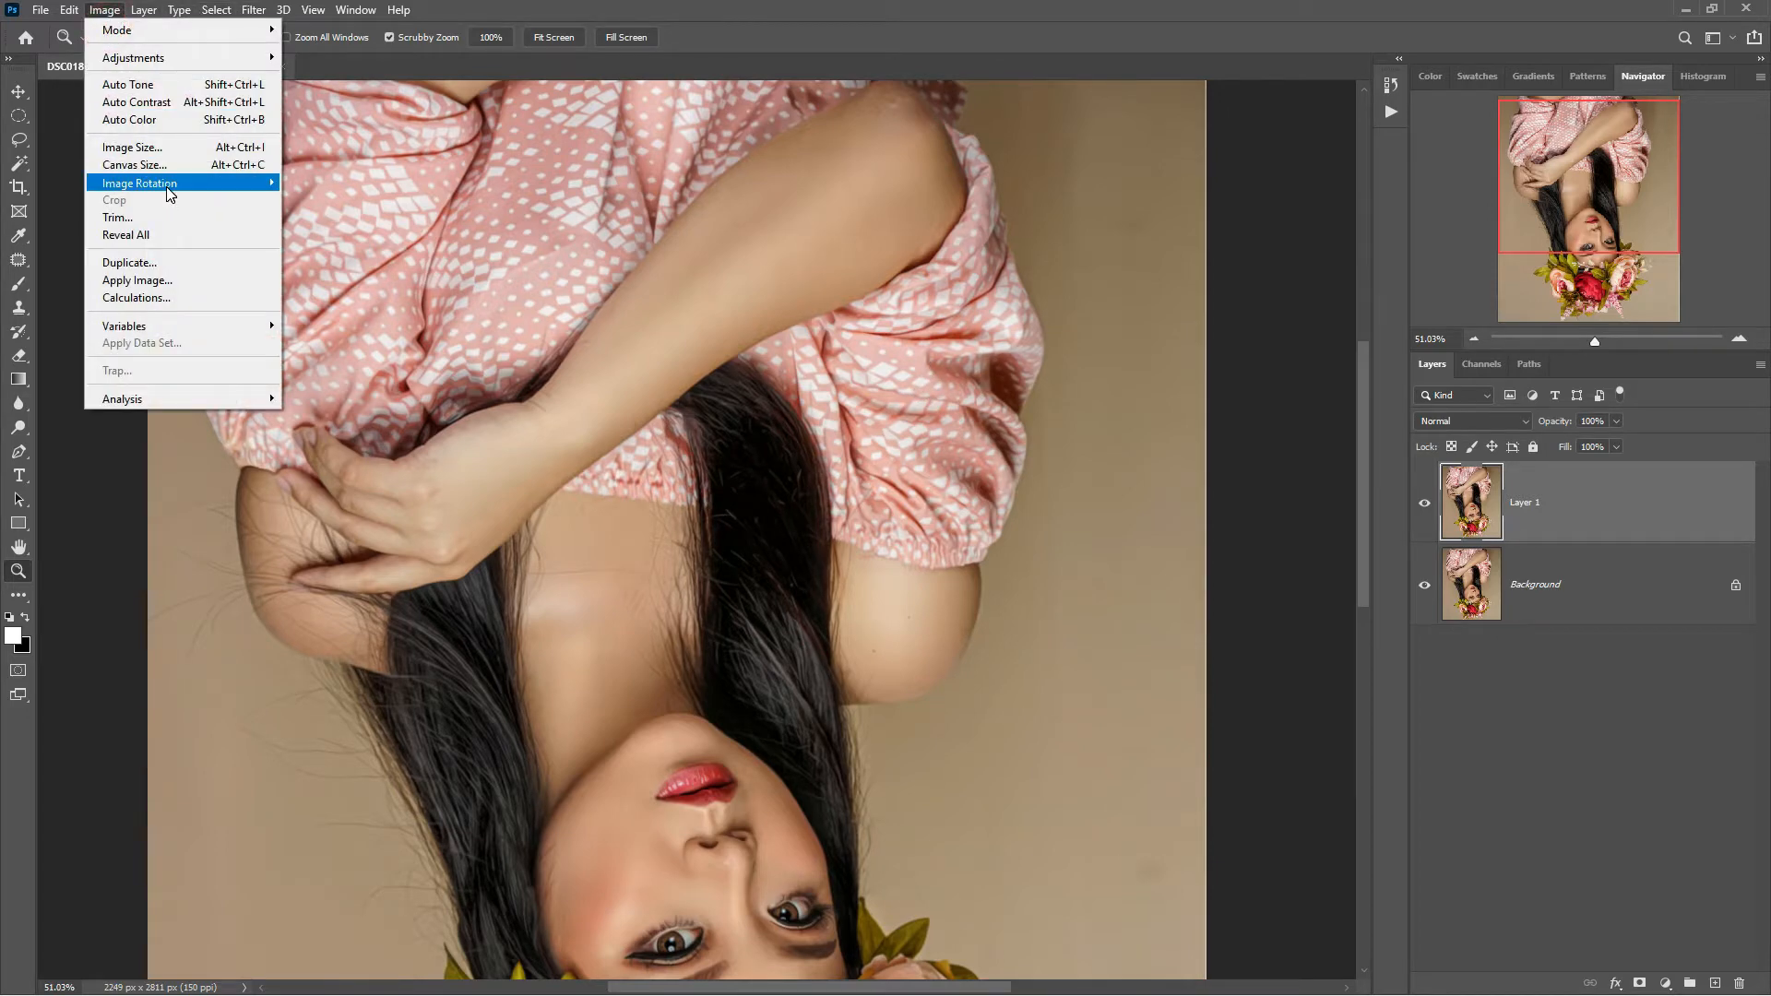
{"action": "mouse_move", "coordinate": [169, 193]}
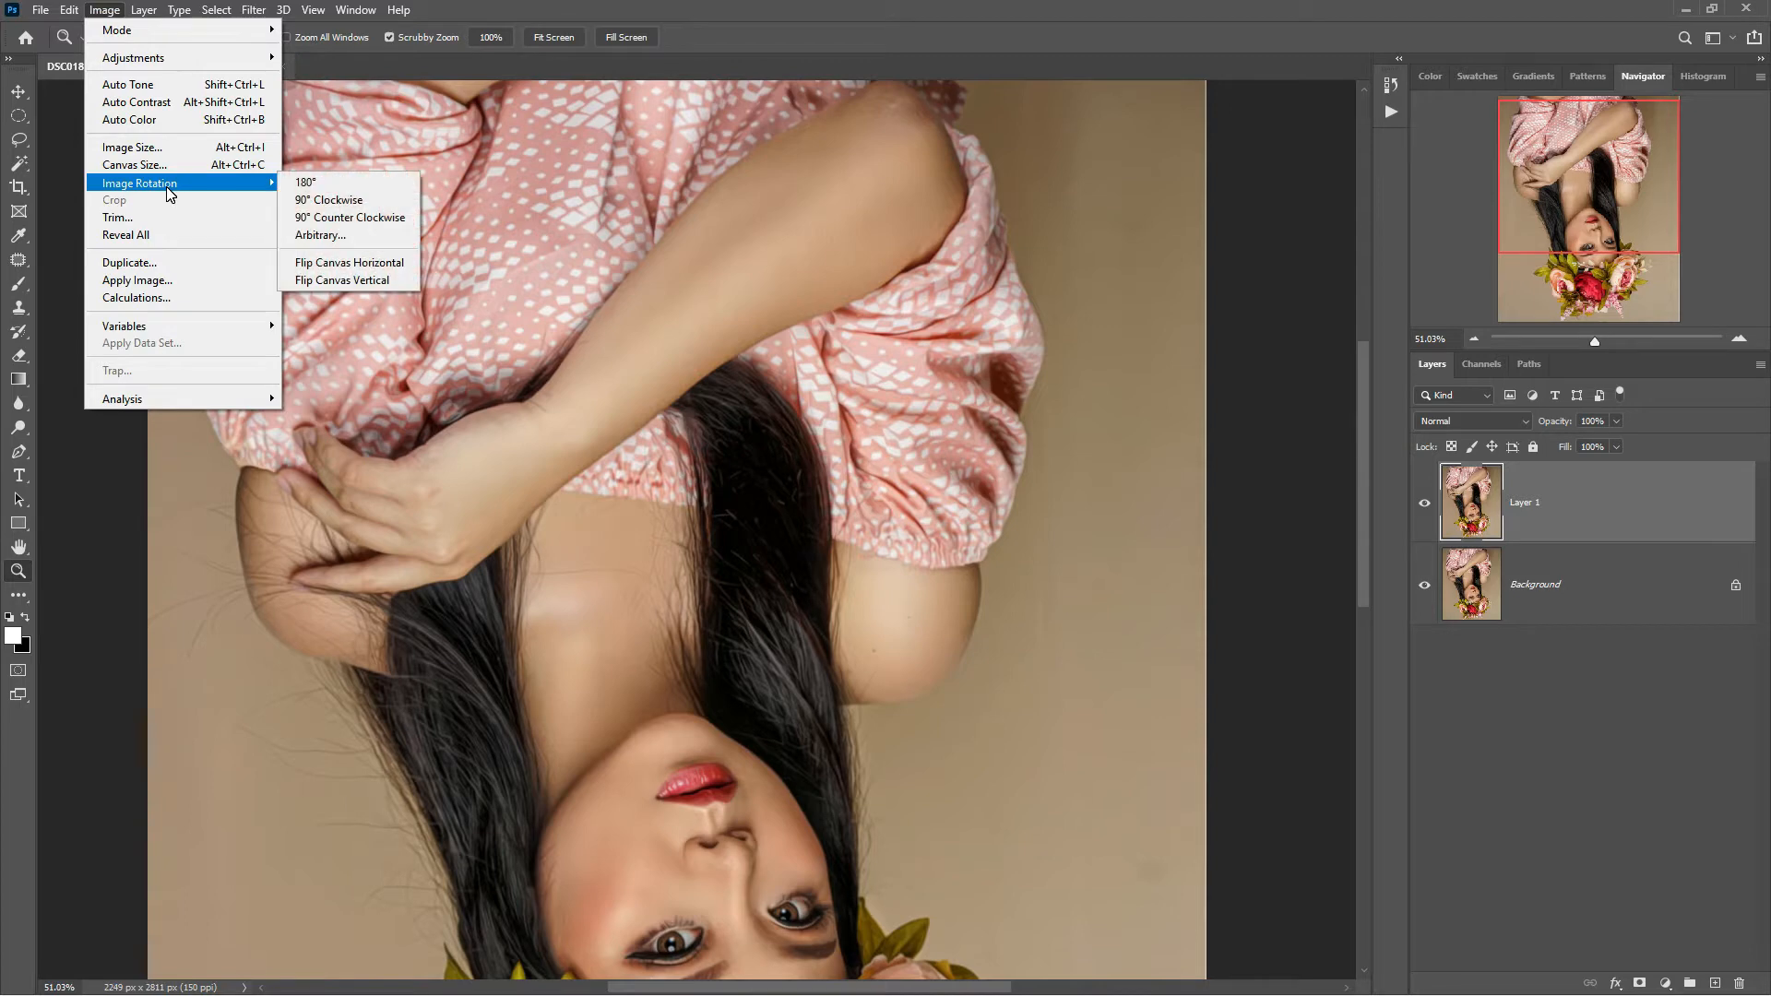
{"action": "left_click", "coordinate": [353, 202]}
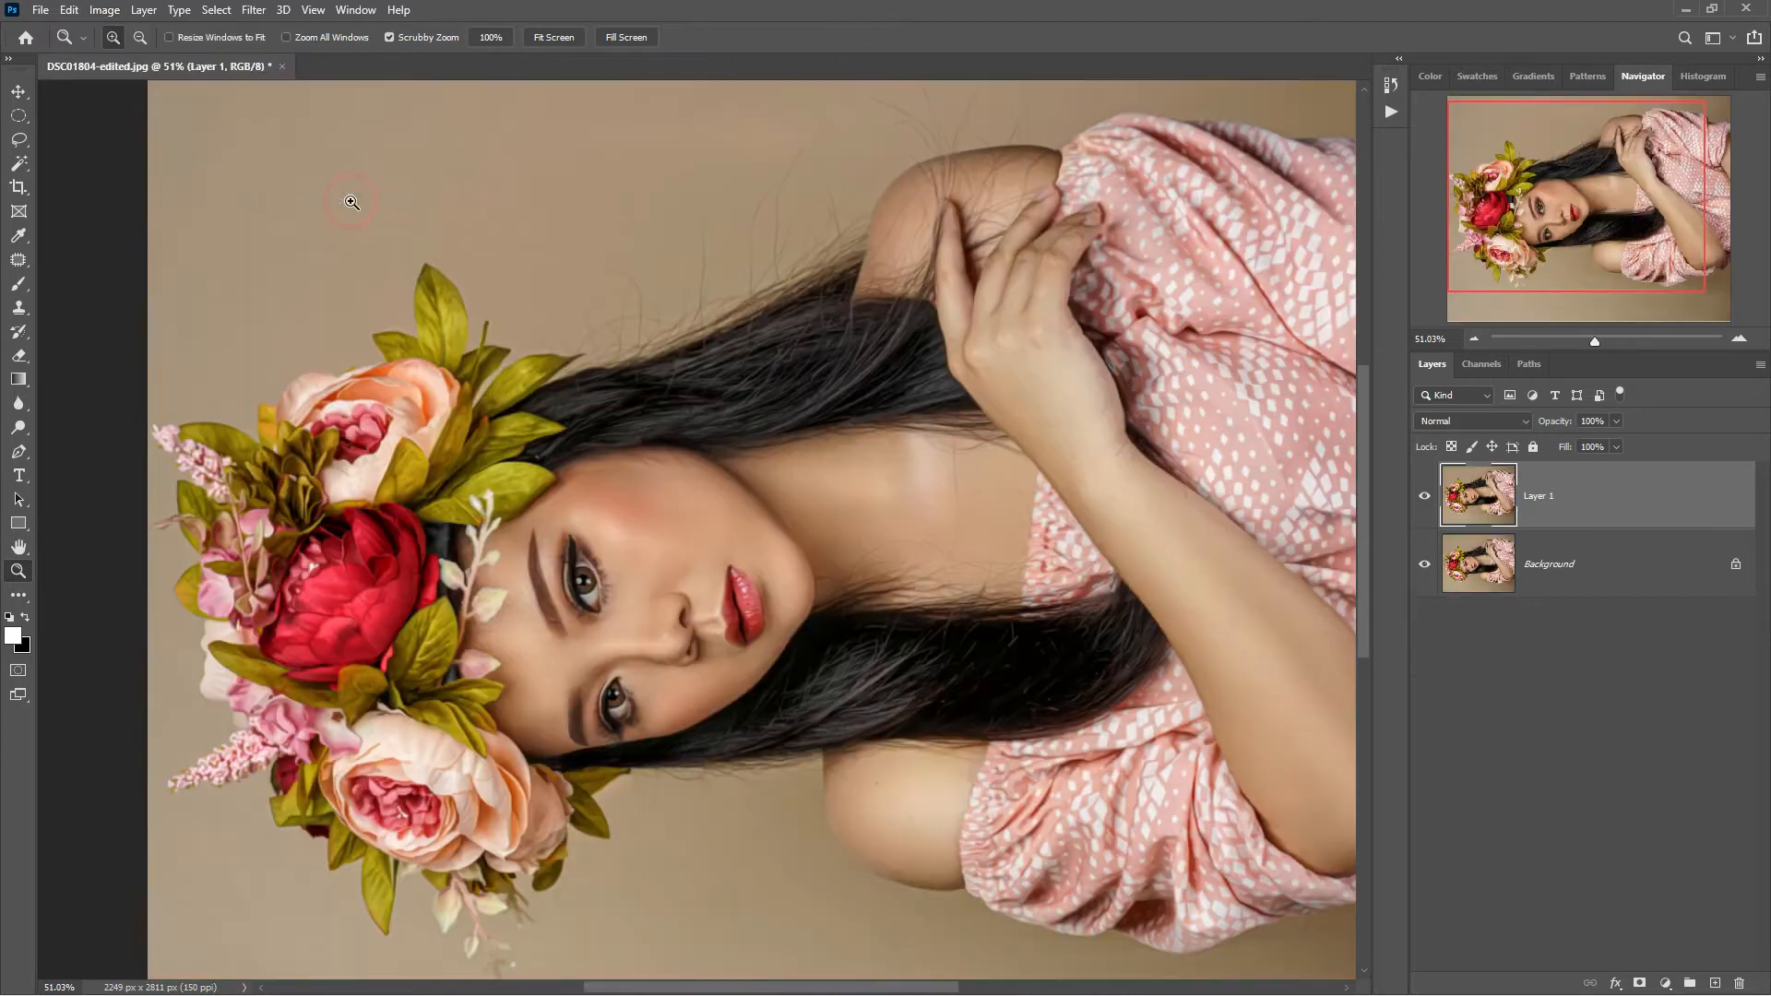
{"action": "left_click", "coordinate": [254, 11]}
{"action": "left_click", "coordinate": [268, 32]}
Step: Turn the canvas 90° clockwise so the portrait is upright, and run the Diffuse filter once more on Layer 1
{"action": "left_click", "coordinate": [101, 10]}
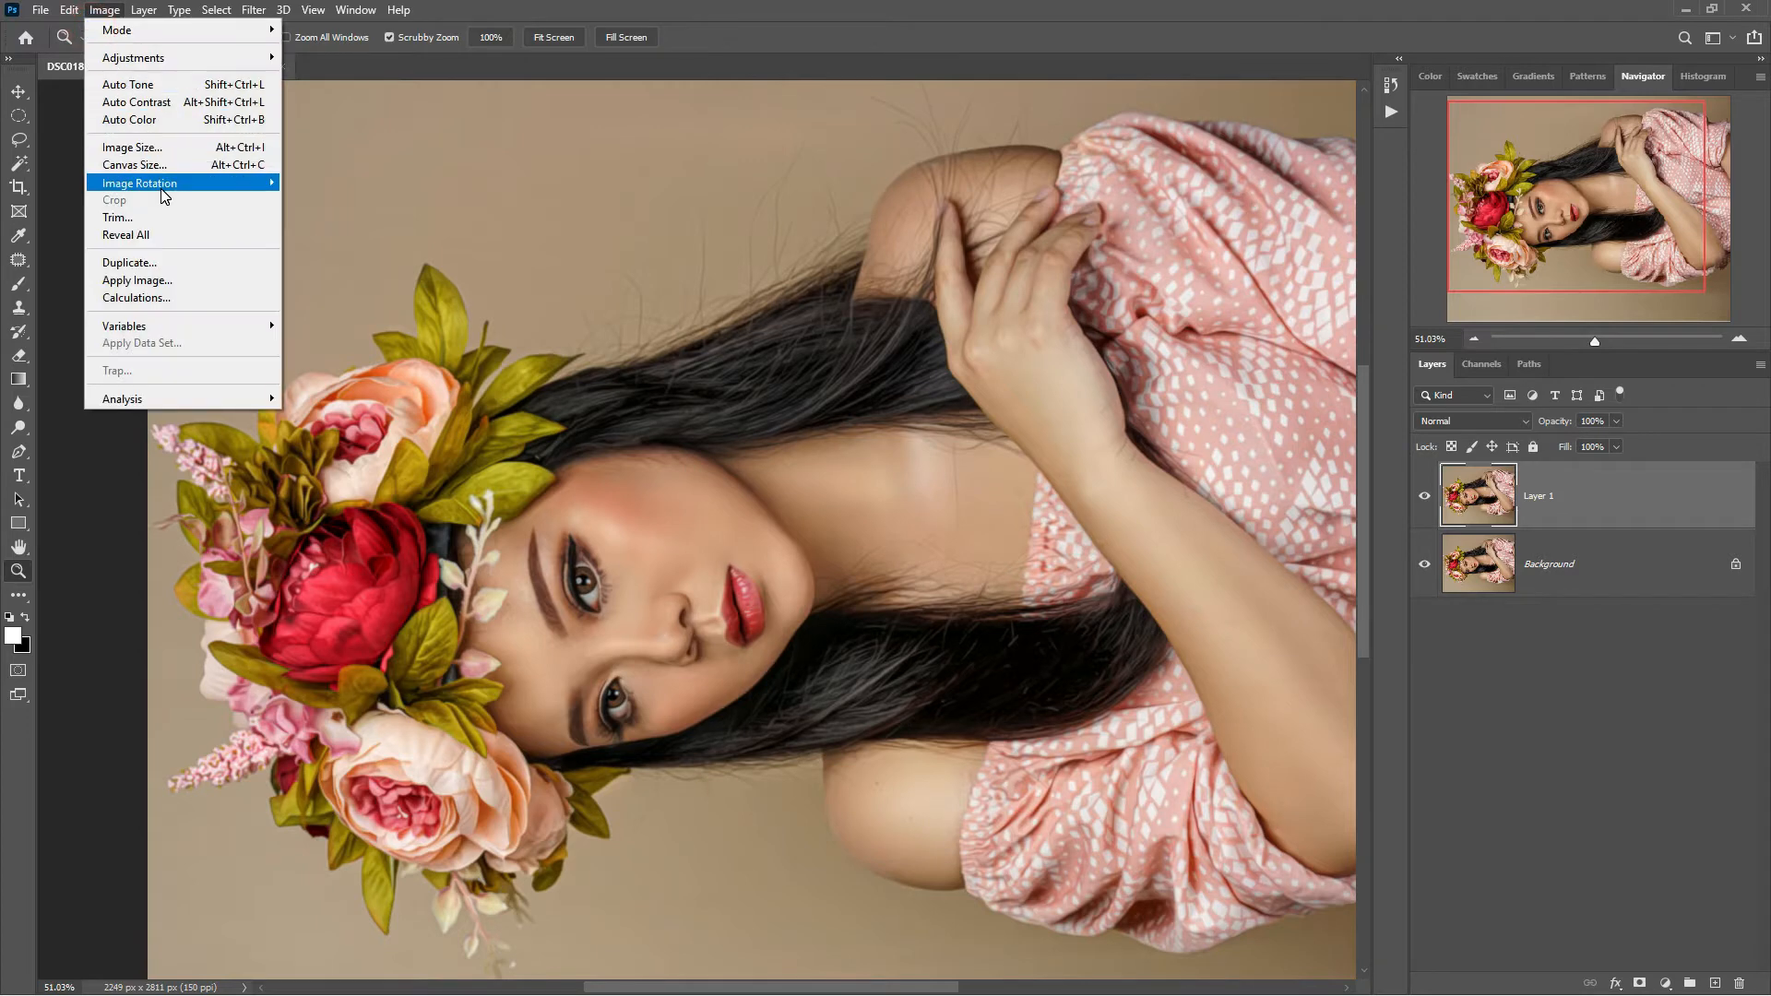
{"action": "mouse_move", "coordinate": [162, 185]}
{"action": "left_click", "coordinate": [343, 205]}
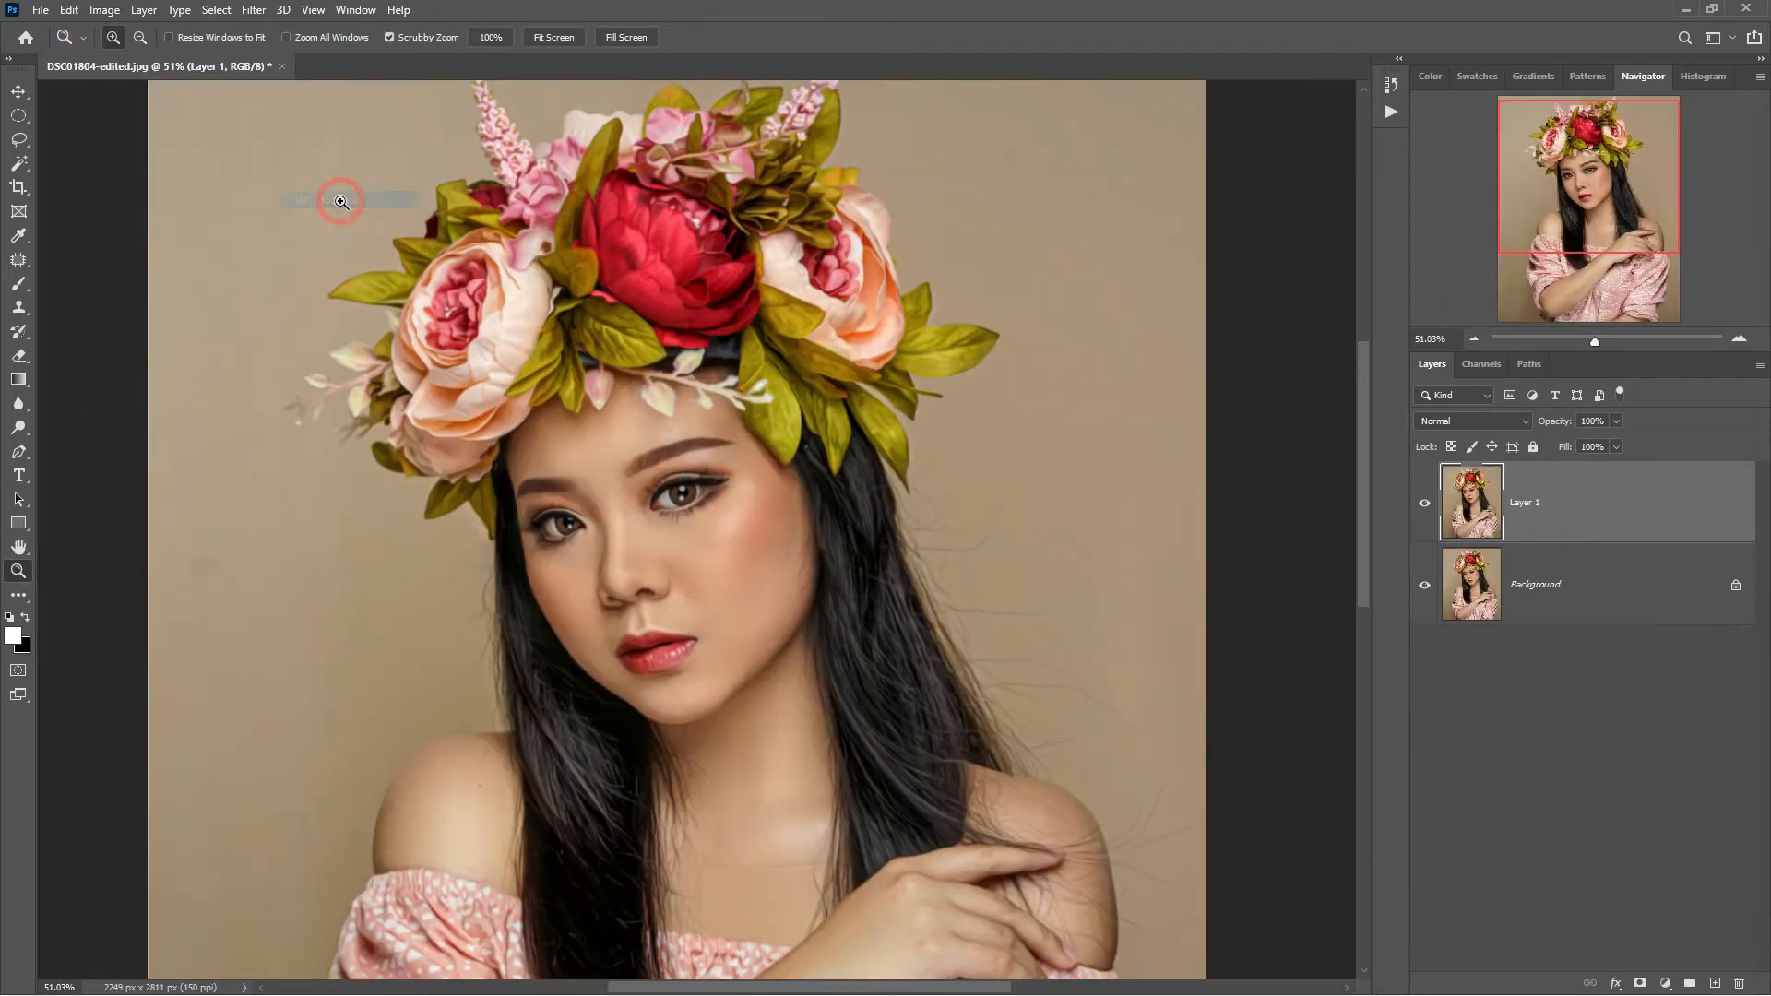
{"action": "left_click", "coordinate": [254, 10]}
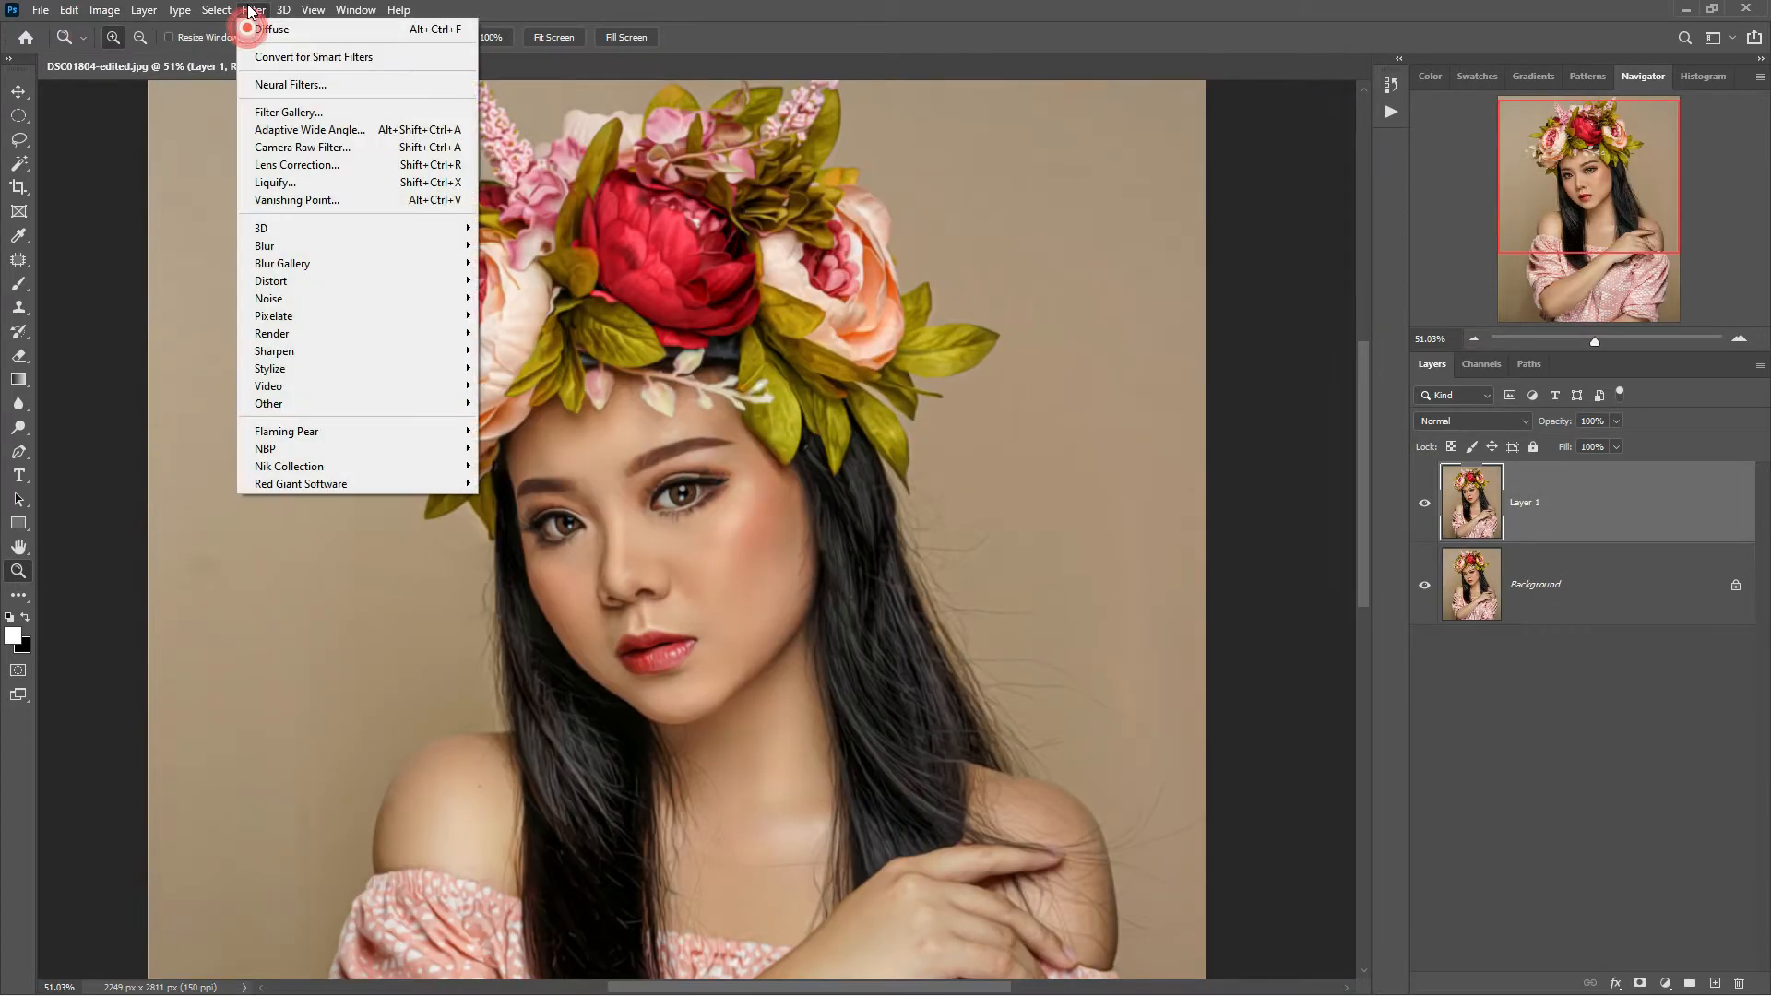
{"action": "left_click", "coordinate": [254, 24]}
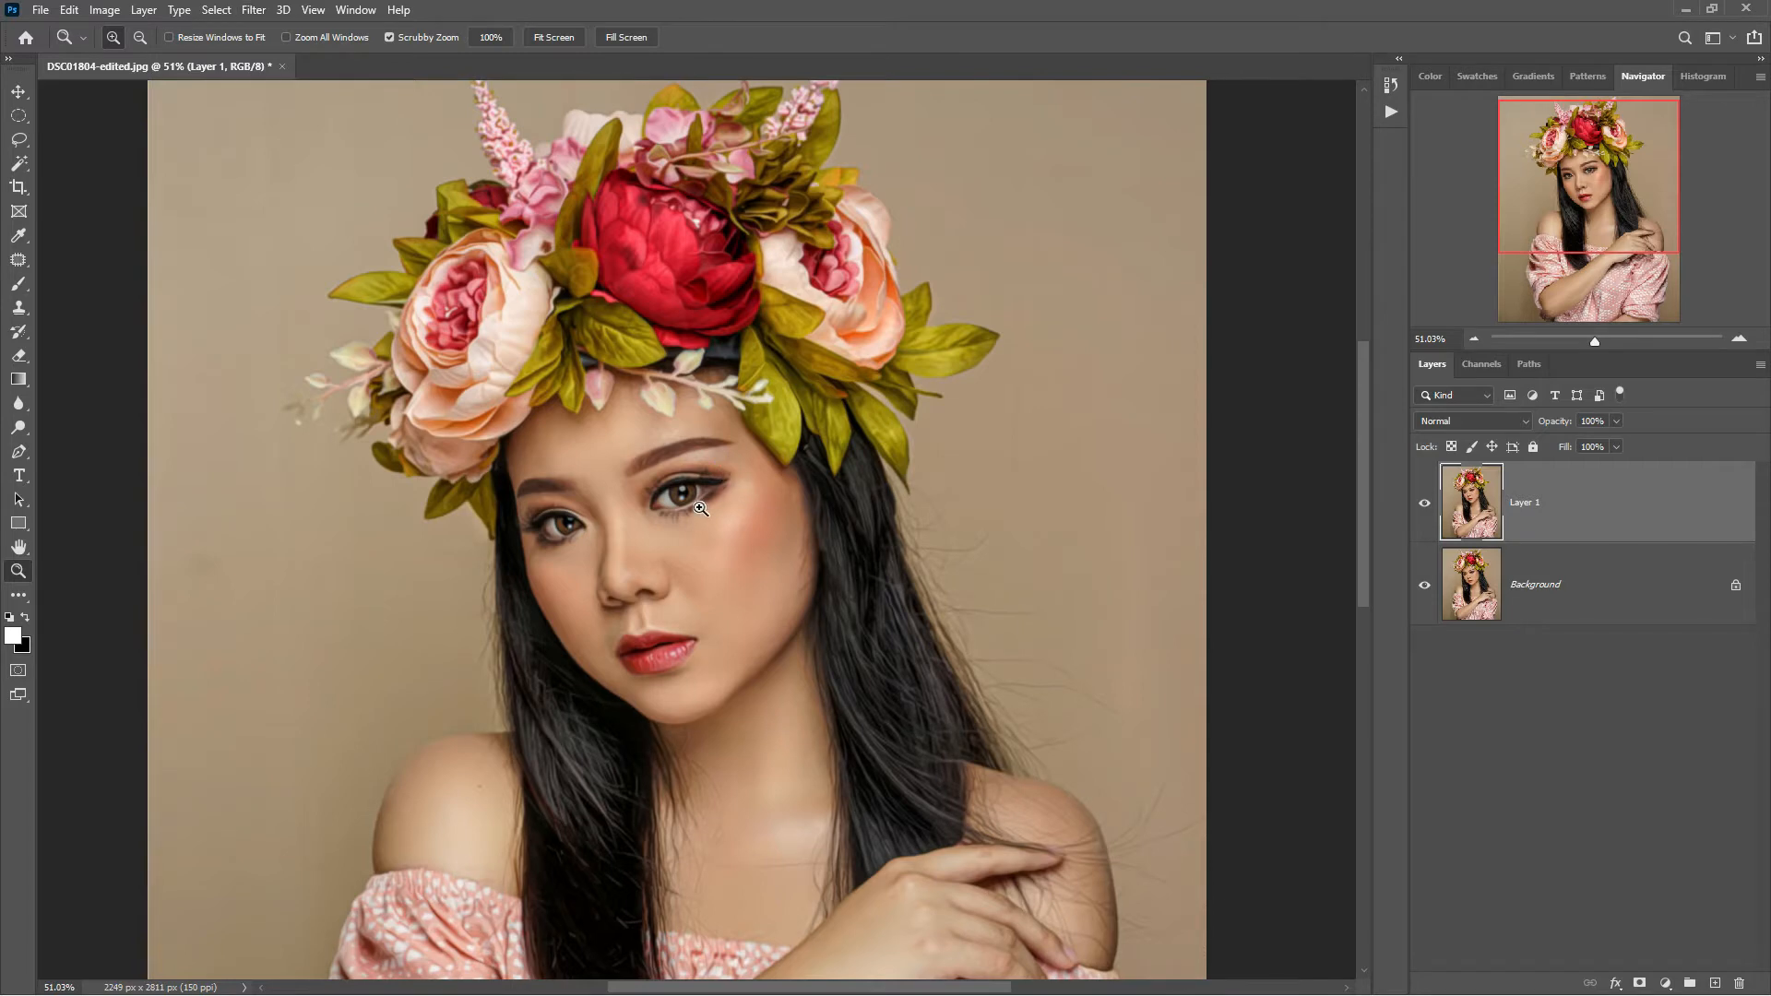
Step: Examine the diffused face, eyes, flowers and hair close up
{"action": "left_click_drag", "start_coordinate": [701, 508], "coordinate": [776, 514]}
{"action": "left_click_drag", "start_coordinate": [743, 251], "coordinate": [783, 345]}
{"action": "left_click_drag", "start_coordinate": [802, 482], "coordinate": [776, 467]}
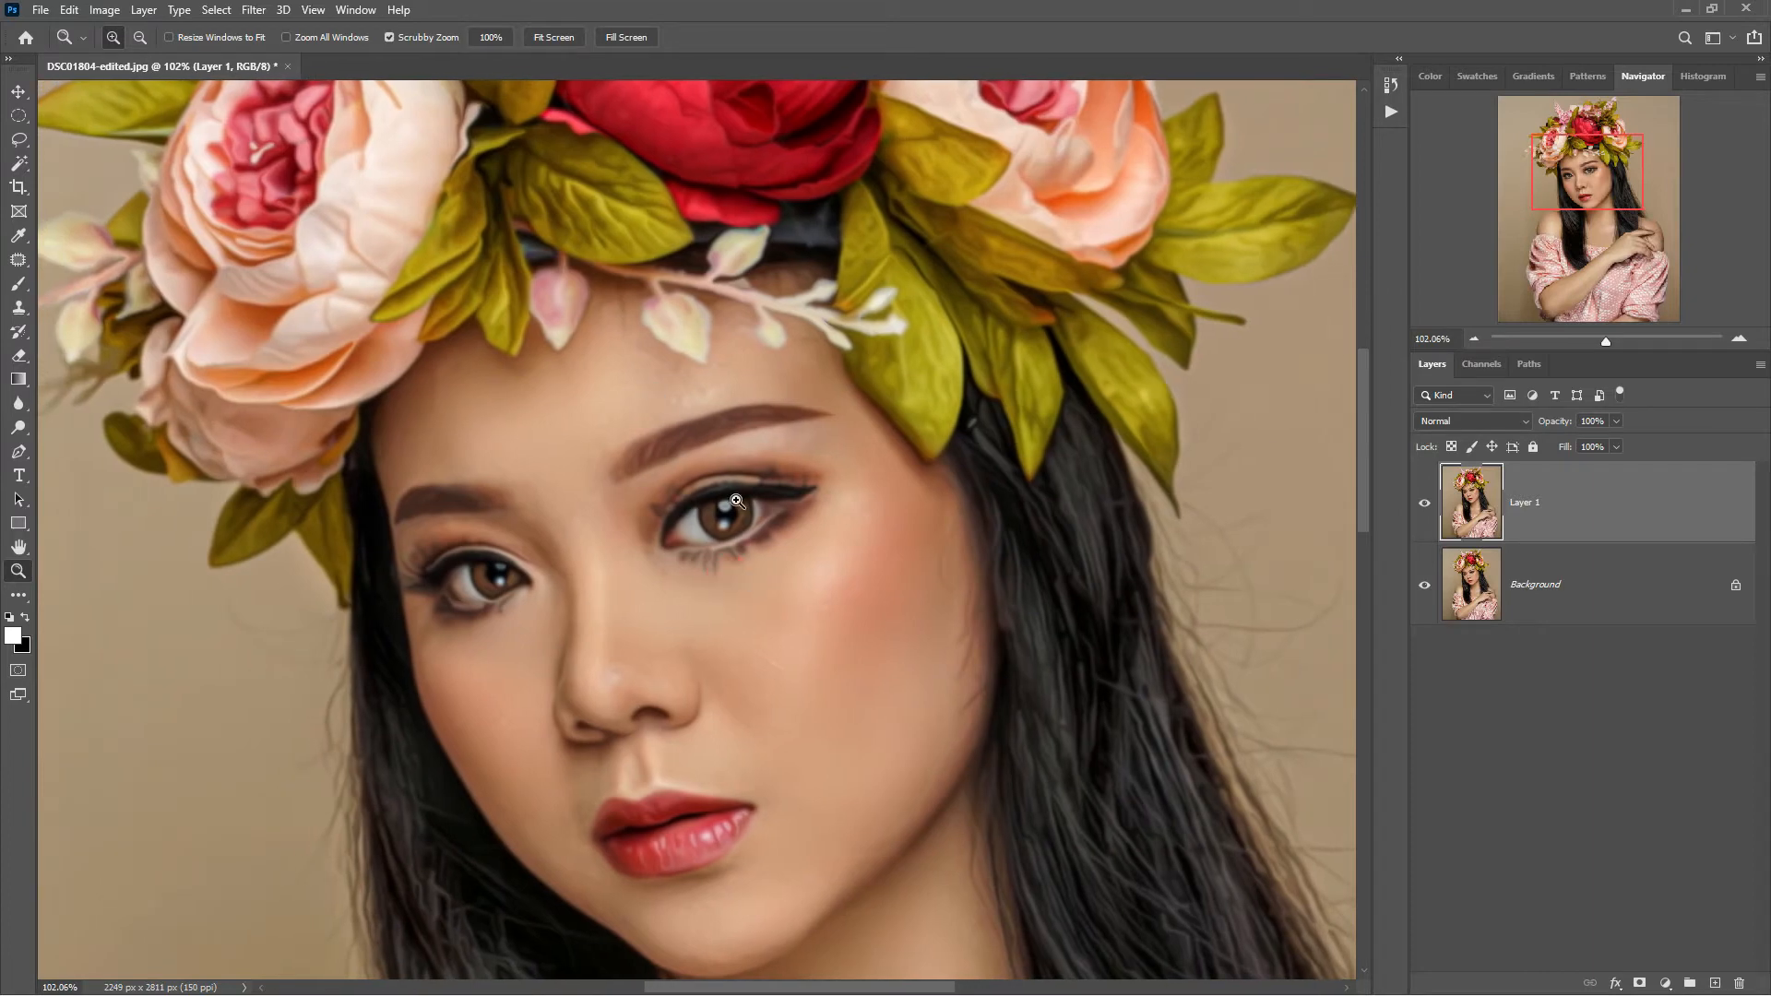
{"action": "left_click_drag", "start_coordinate": [721, 617], "coordinate": [763, 577]}
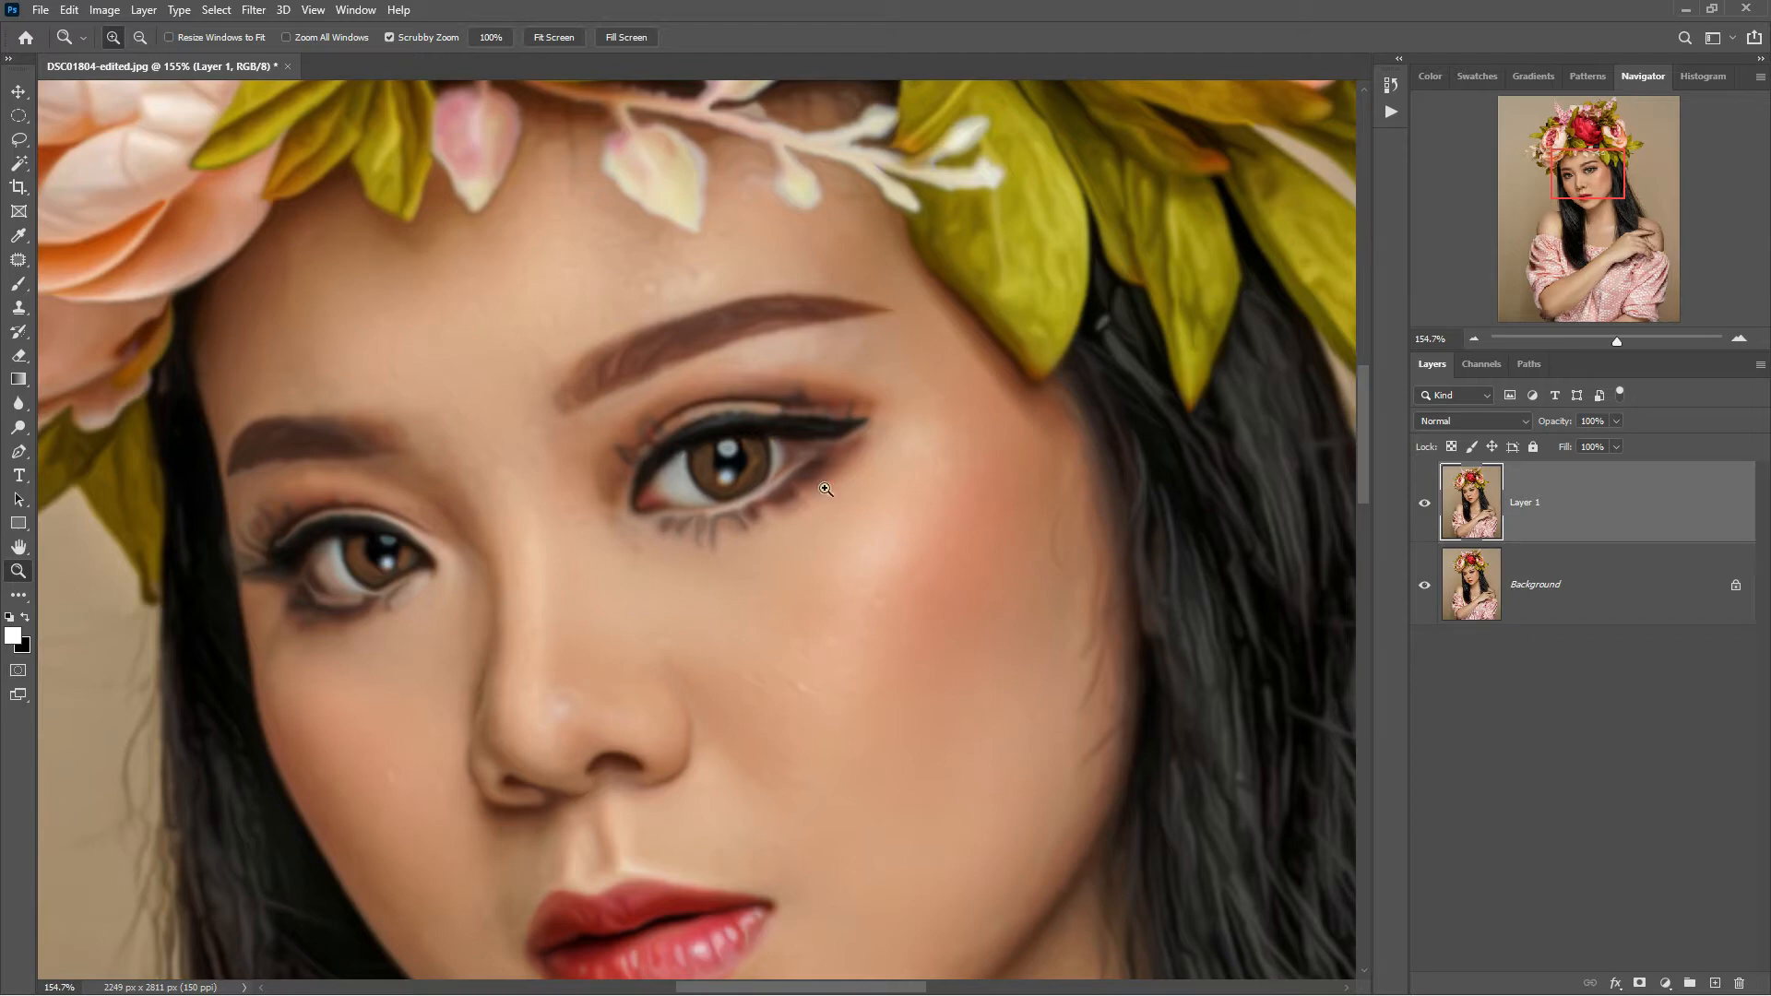
{"action": "left_click_drag", "start_coordinate": [870, 506], "coordinate": [830, 507]}
{"action": "left_click_drag", "start_coordinate": [919, 558], "coordinate": [813, 614]}
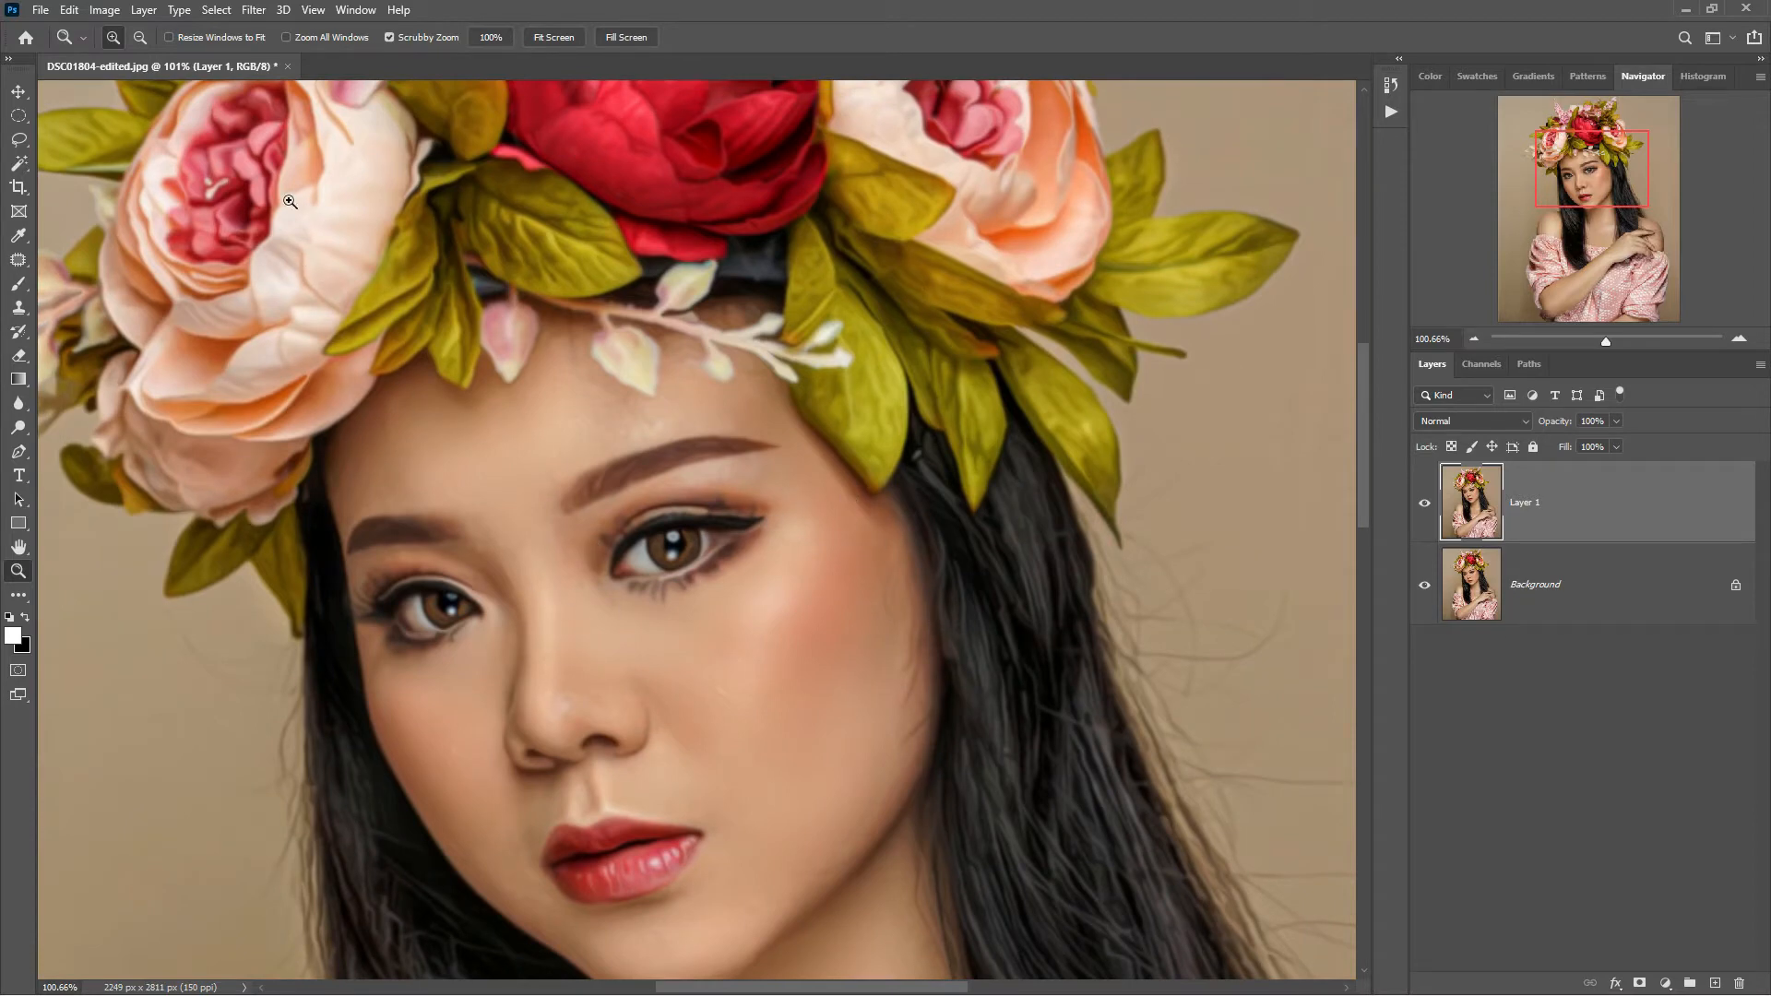
Step: Apply Reduce Noise to Layer 1 with Strength 10, Preserve Details 0%, Reduce Color Noise 0% and Sharpen Details 100%
{"action": "left_click", "coordinate": [252, 10]}
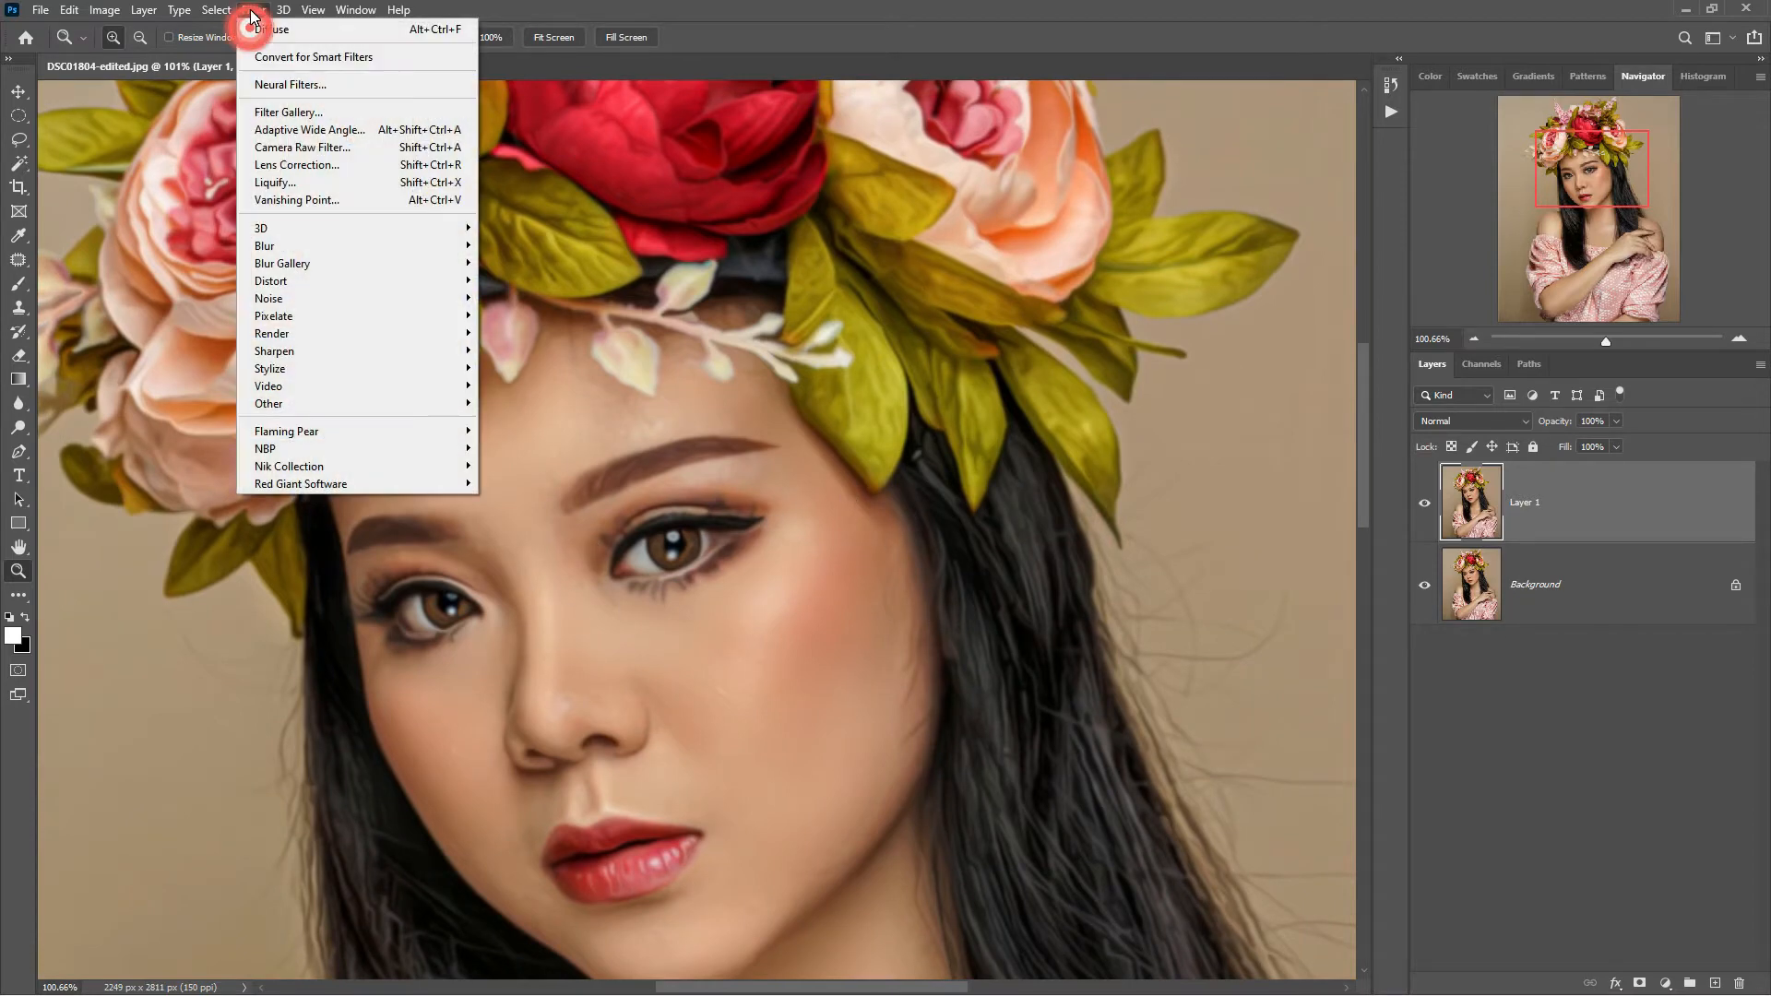
{"action": "mouse_move", "coordinate": [311, 304]}
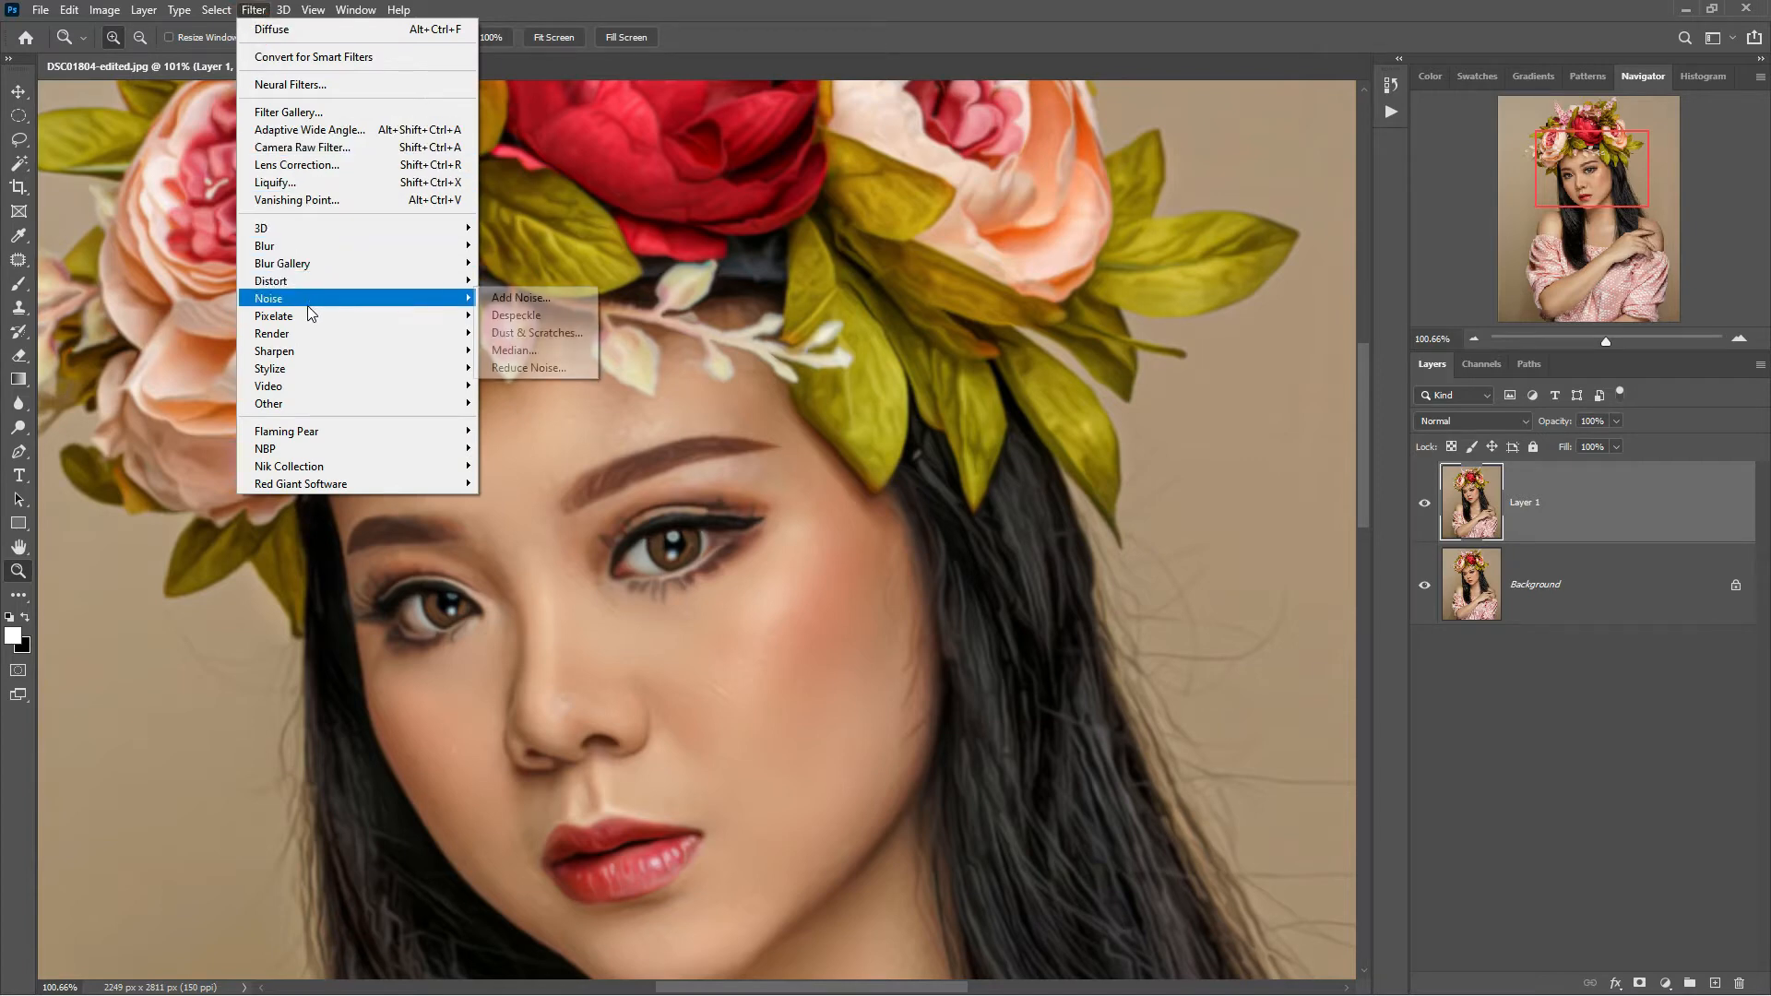
{"action": "left_click", "coordinate": [544, 367]}
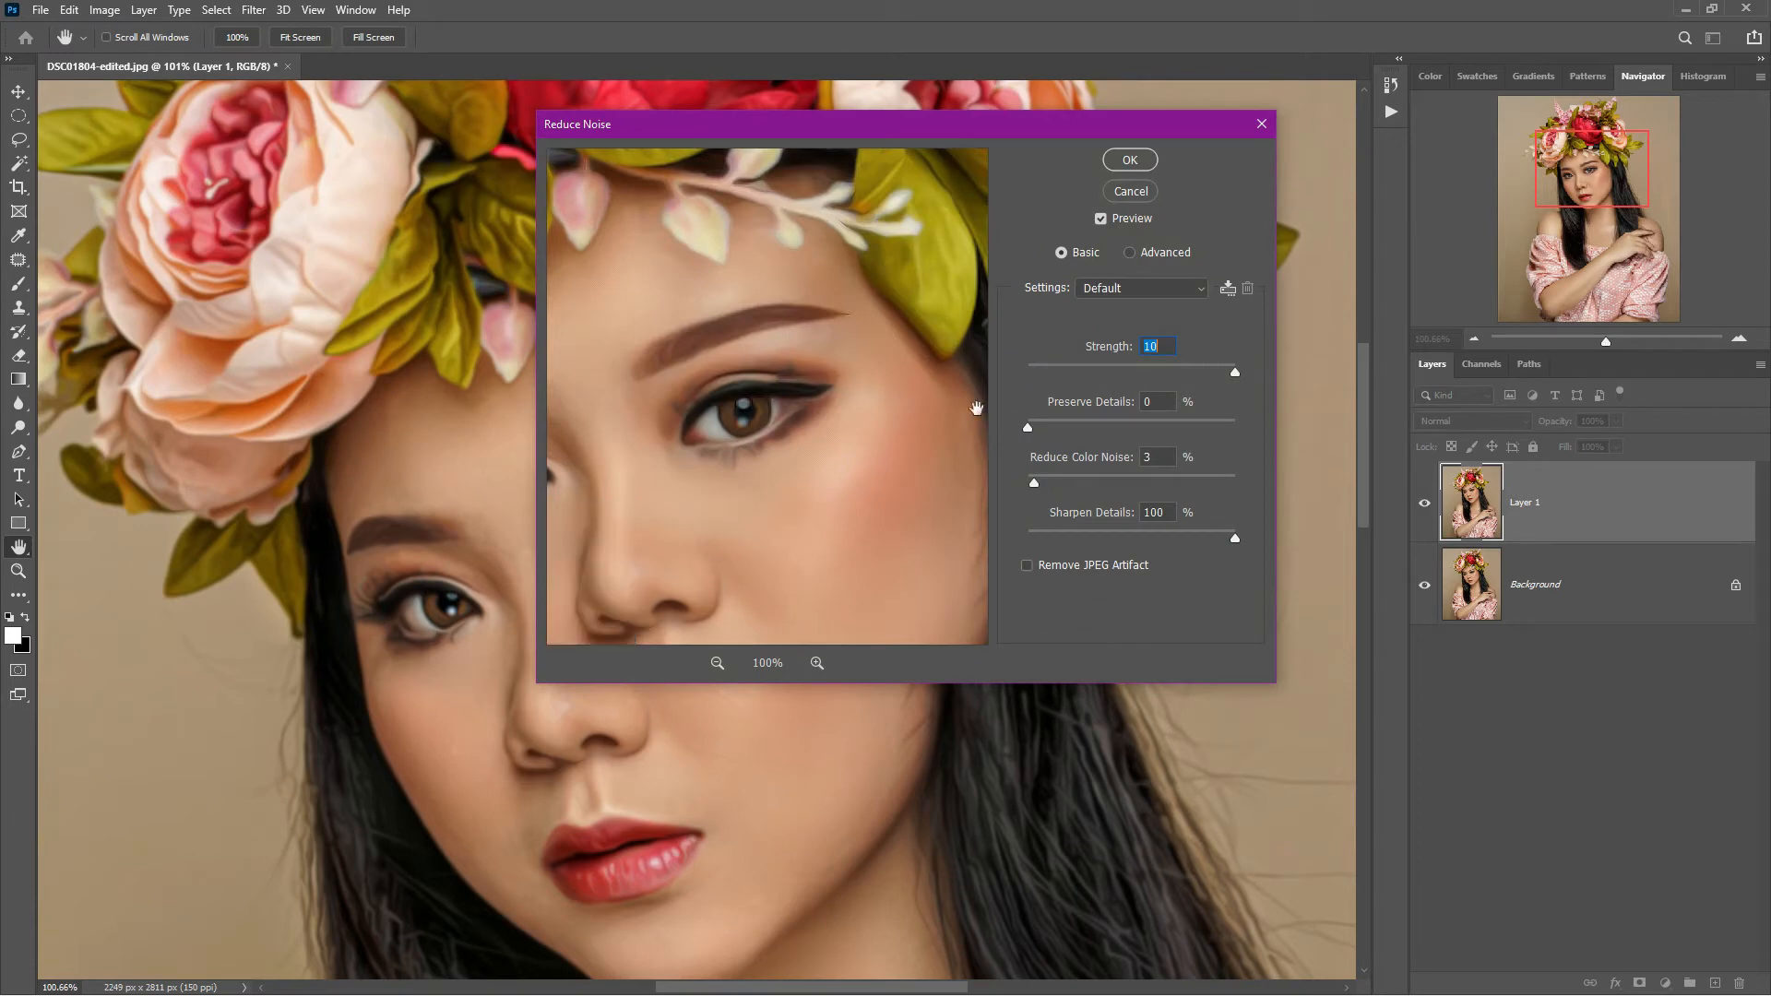
{"action": "left_click", "coordinate": [1232, 372]}
{"action": "left_click", "coordinate": [1026, 482]}
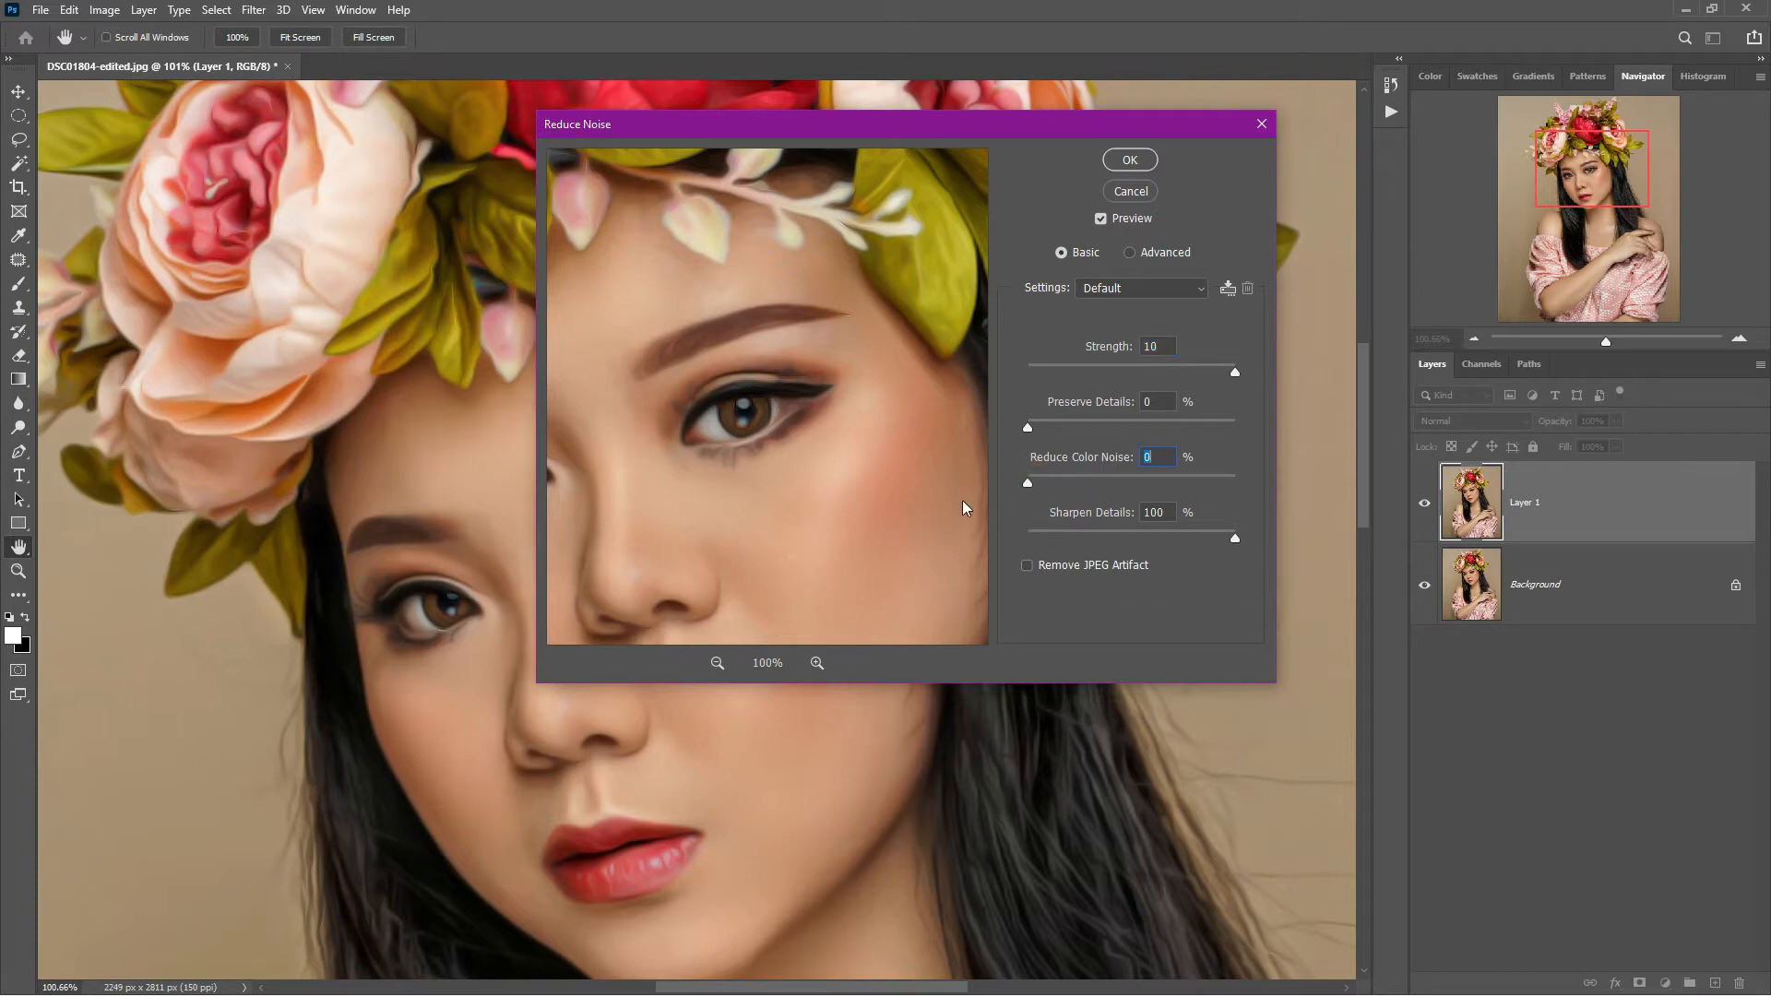
{"action": "left_click_drag", "start_coordinate": [1238, 533], "coordinate": [1104, 542]}
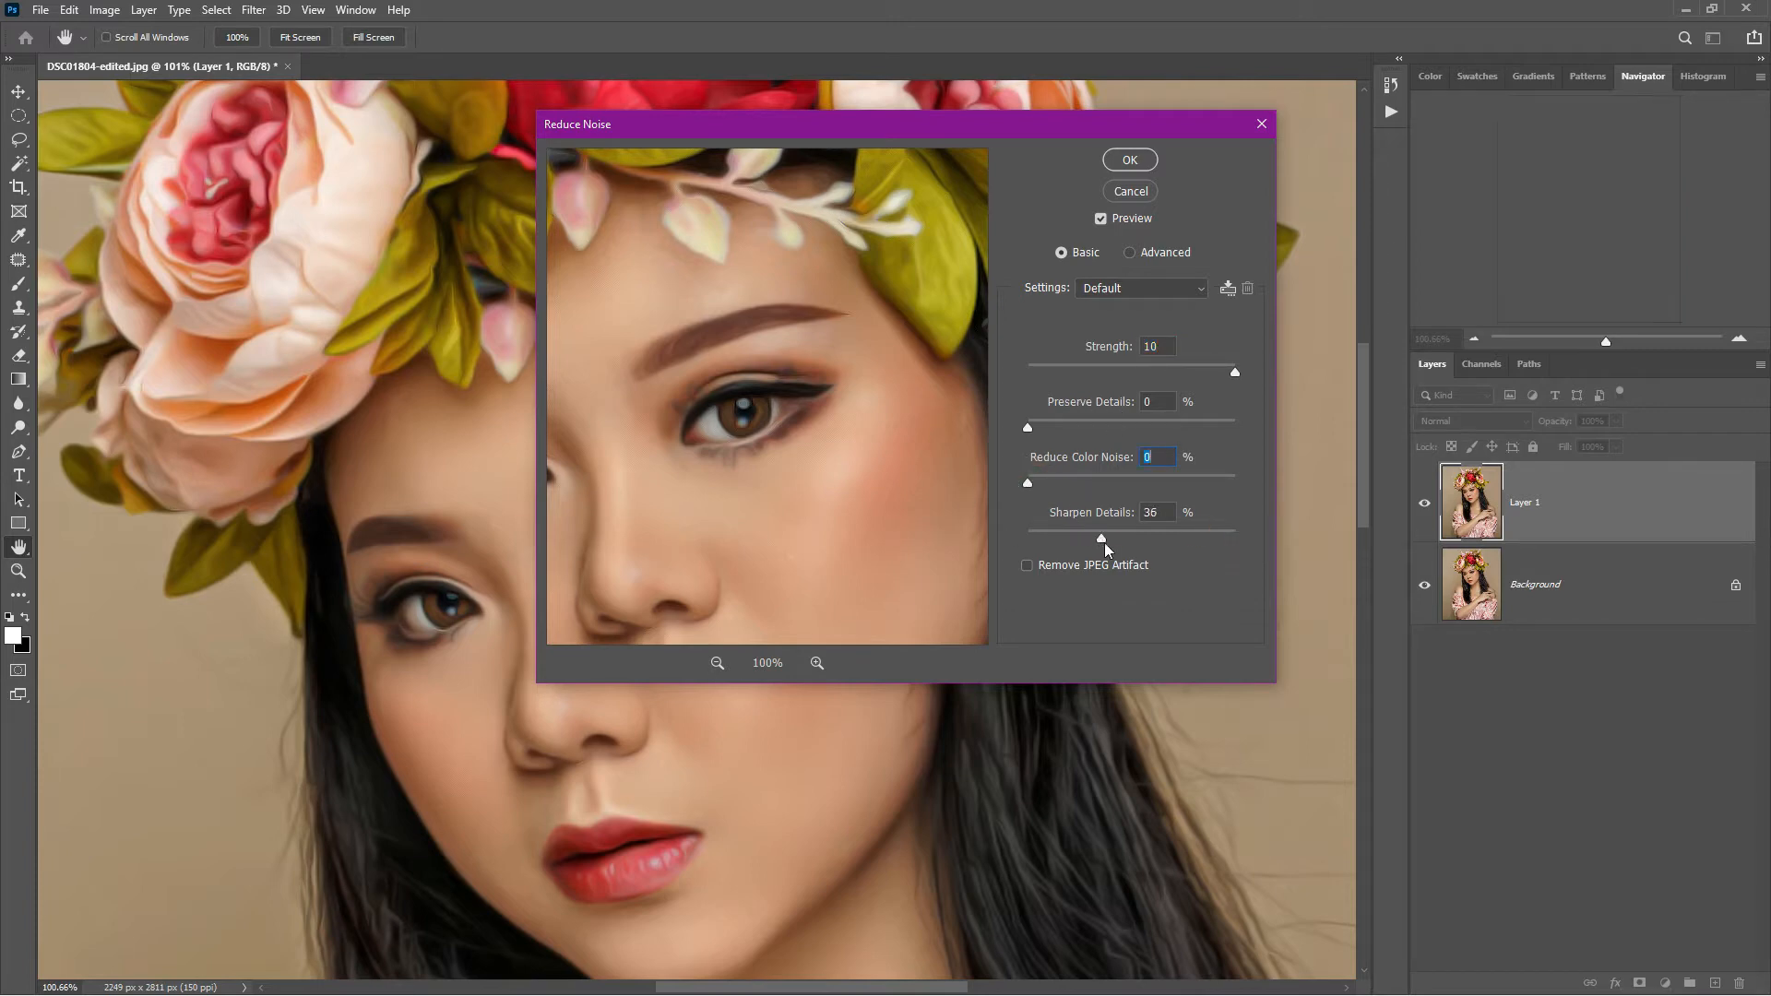
{"action": "left_click", "coordinate": [1236, 535]}
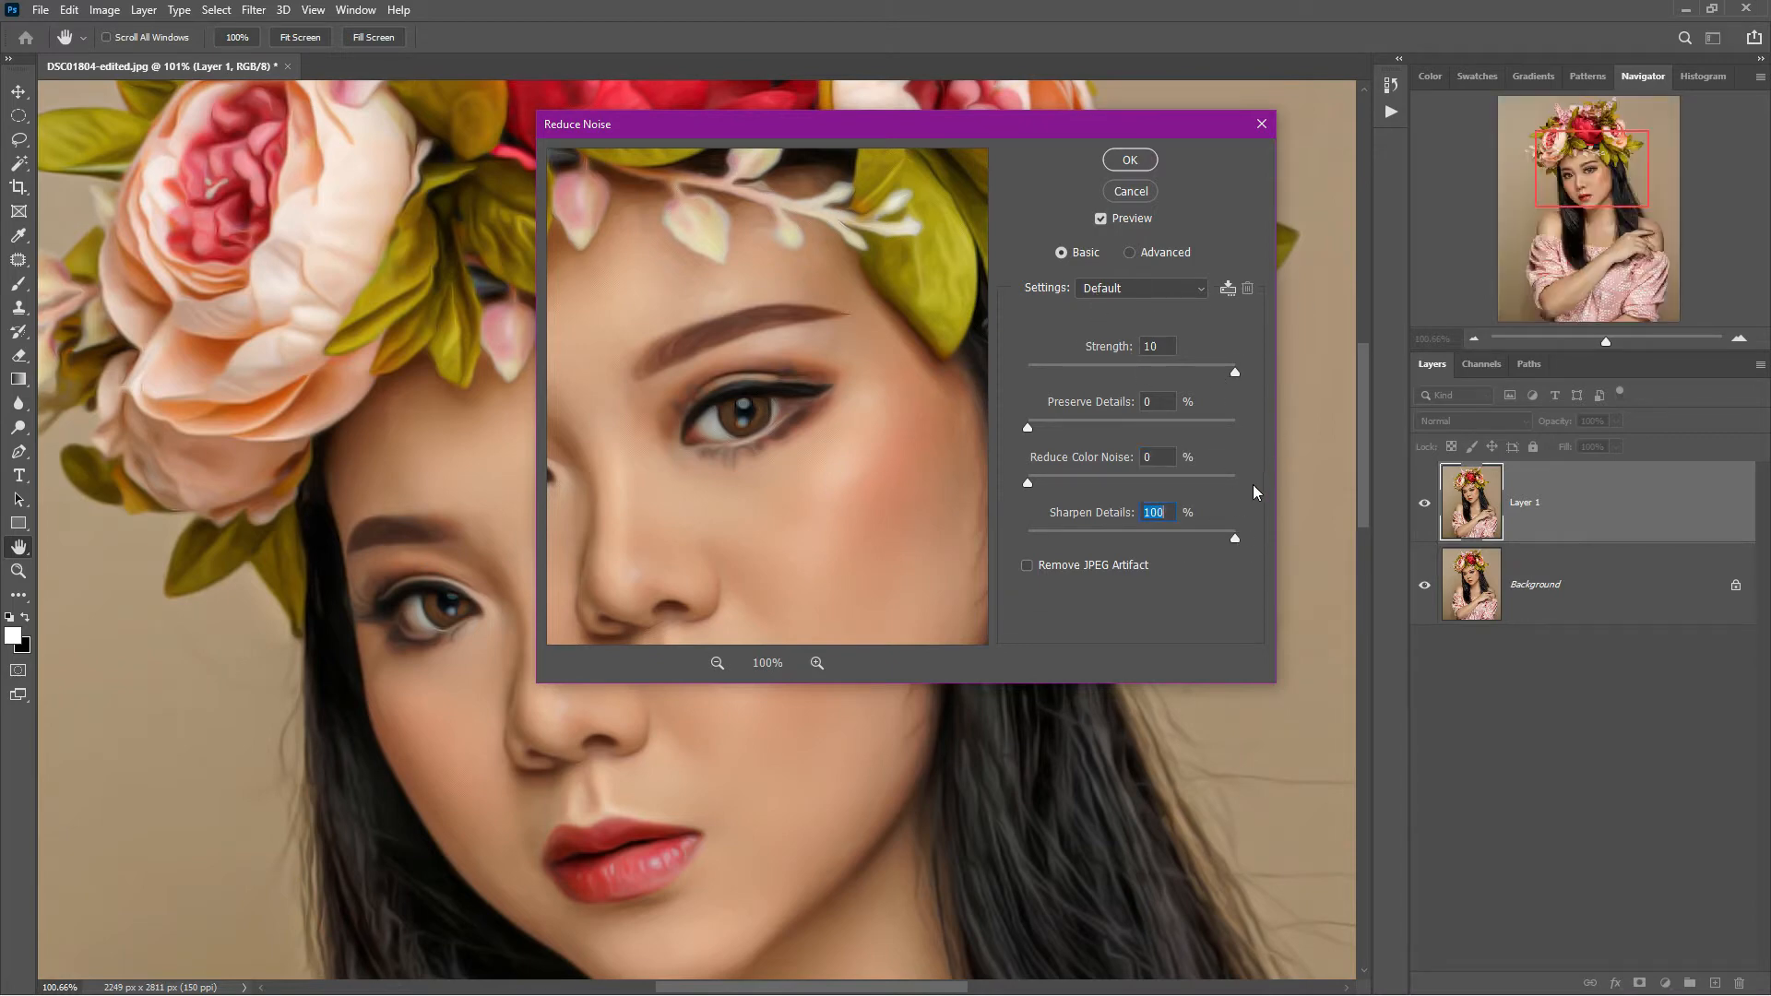
{"action": "left_click", "coordinate": [1131, 161]}
Step: Start an Unsharp Mask on Layer 1 and set its amount to 150%, keeping the face in view
{"action": "key", "text": "z"}
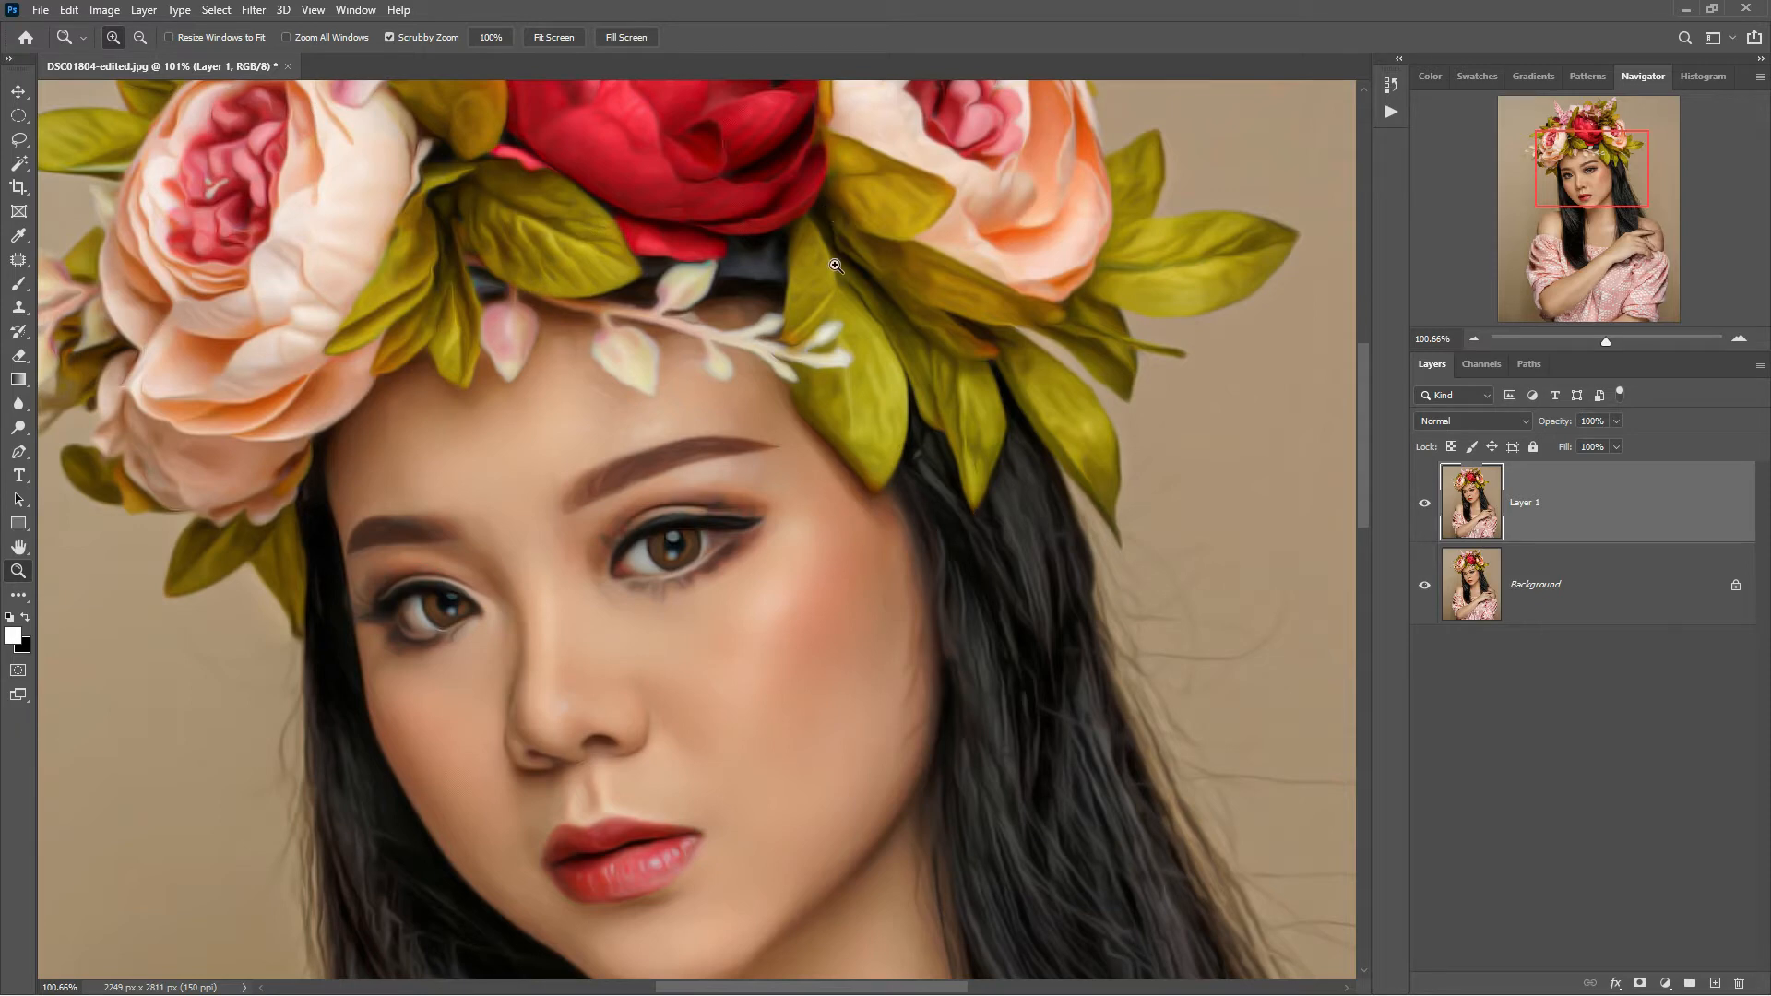
{"action": "left_click_drag", "start_coordinate": [837, 268], "coordinate": [835, 683]}
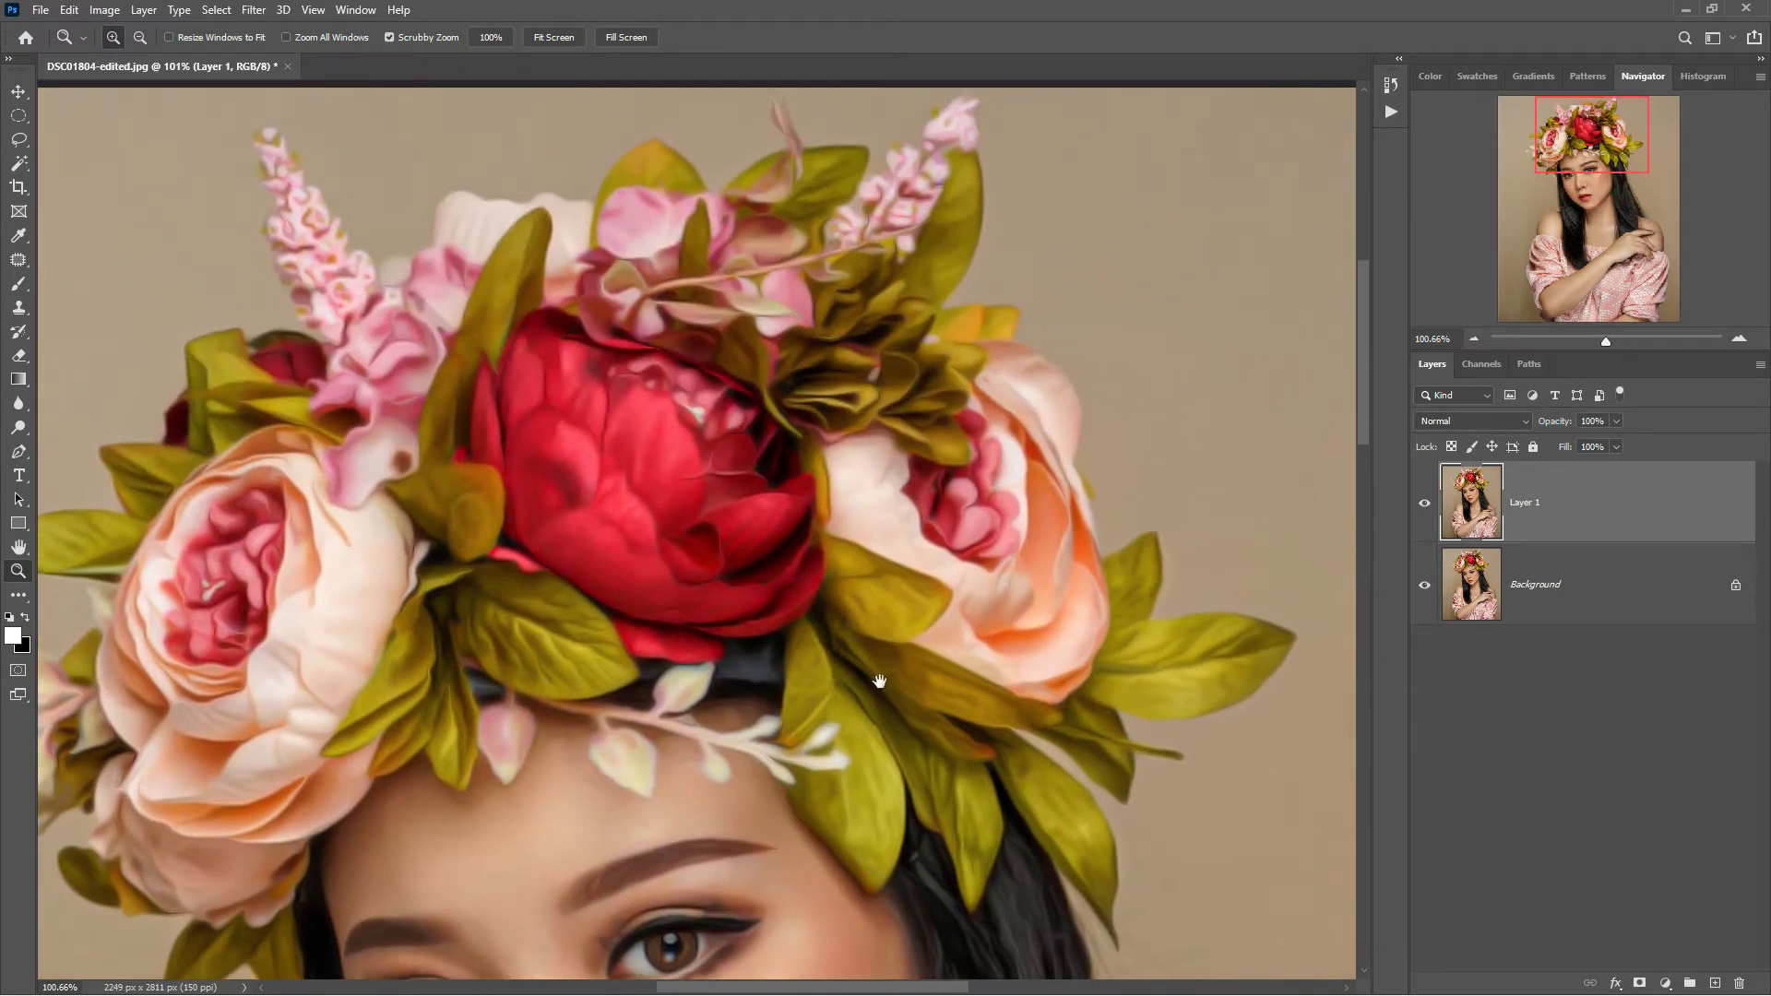
{"action": "scroll", "coordinate": [879, 680], "scroll_direction": "down", "scroll_amount": 5}
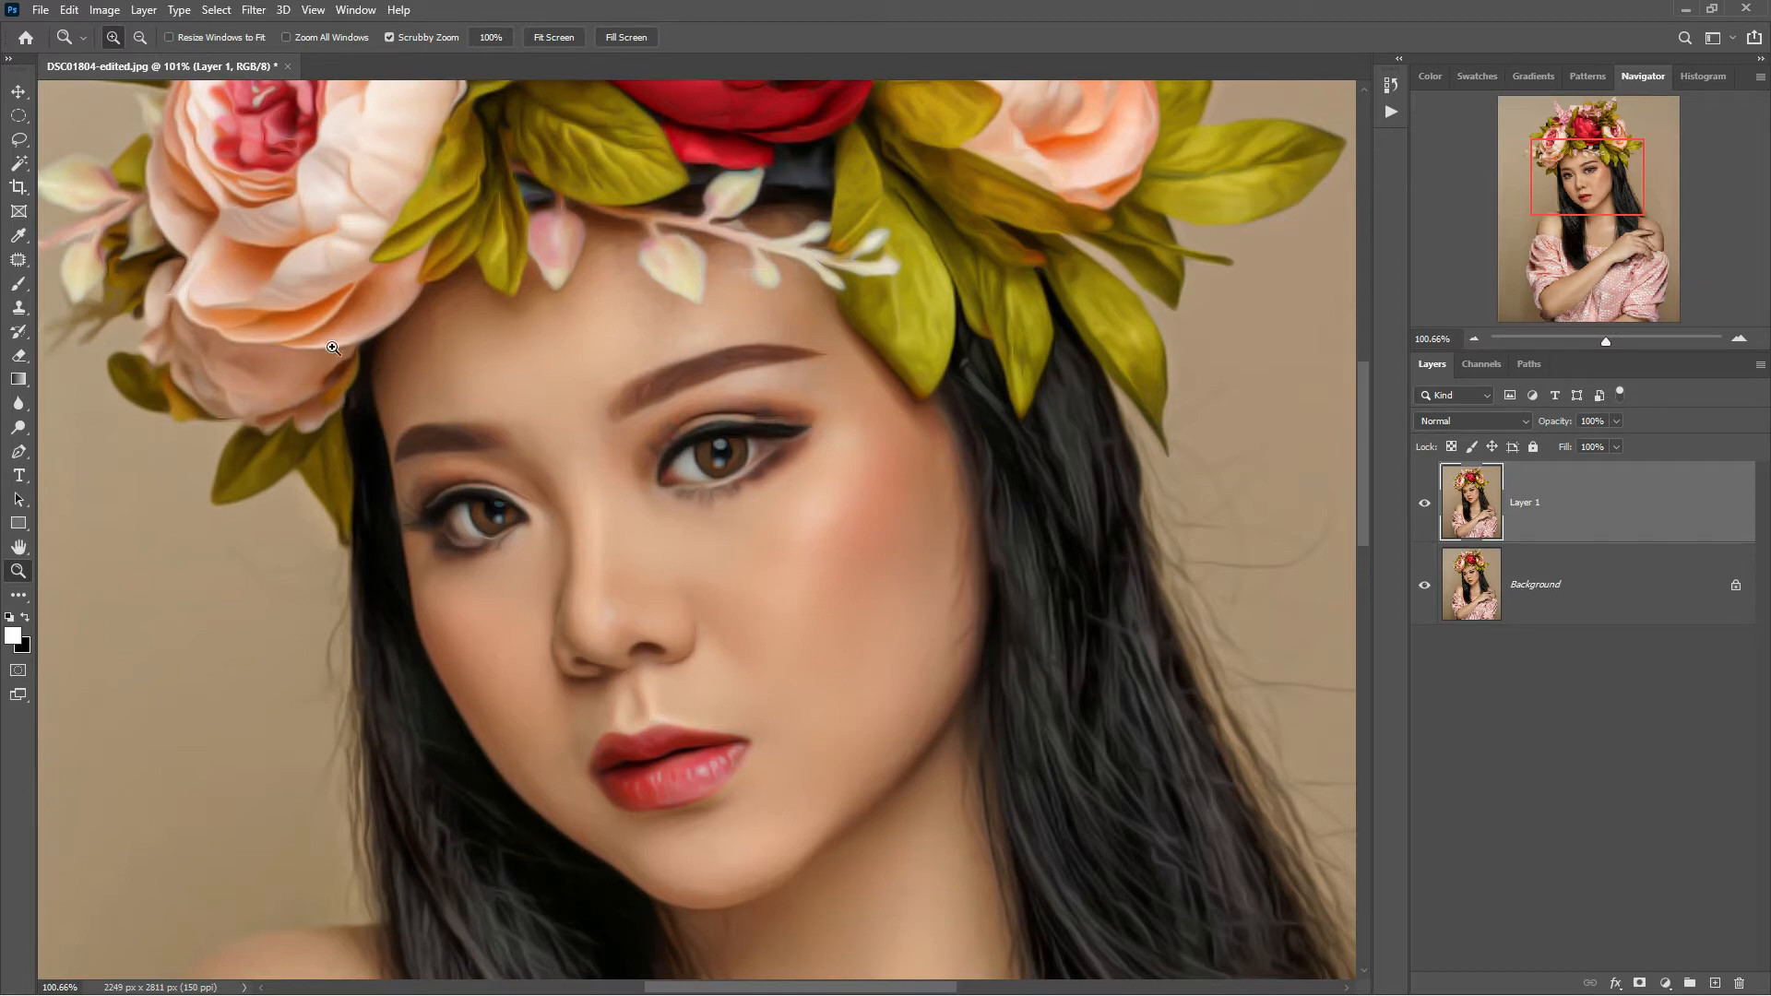
{"action": "left_click", "coordinate": [253, 11]}
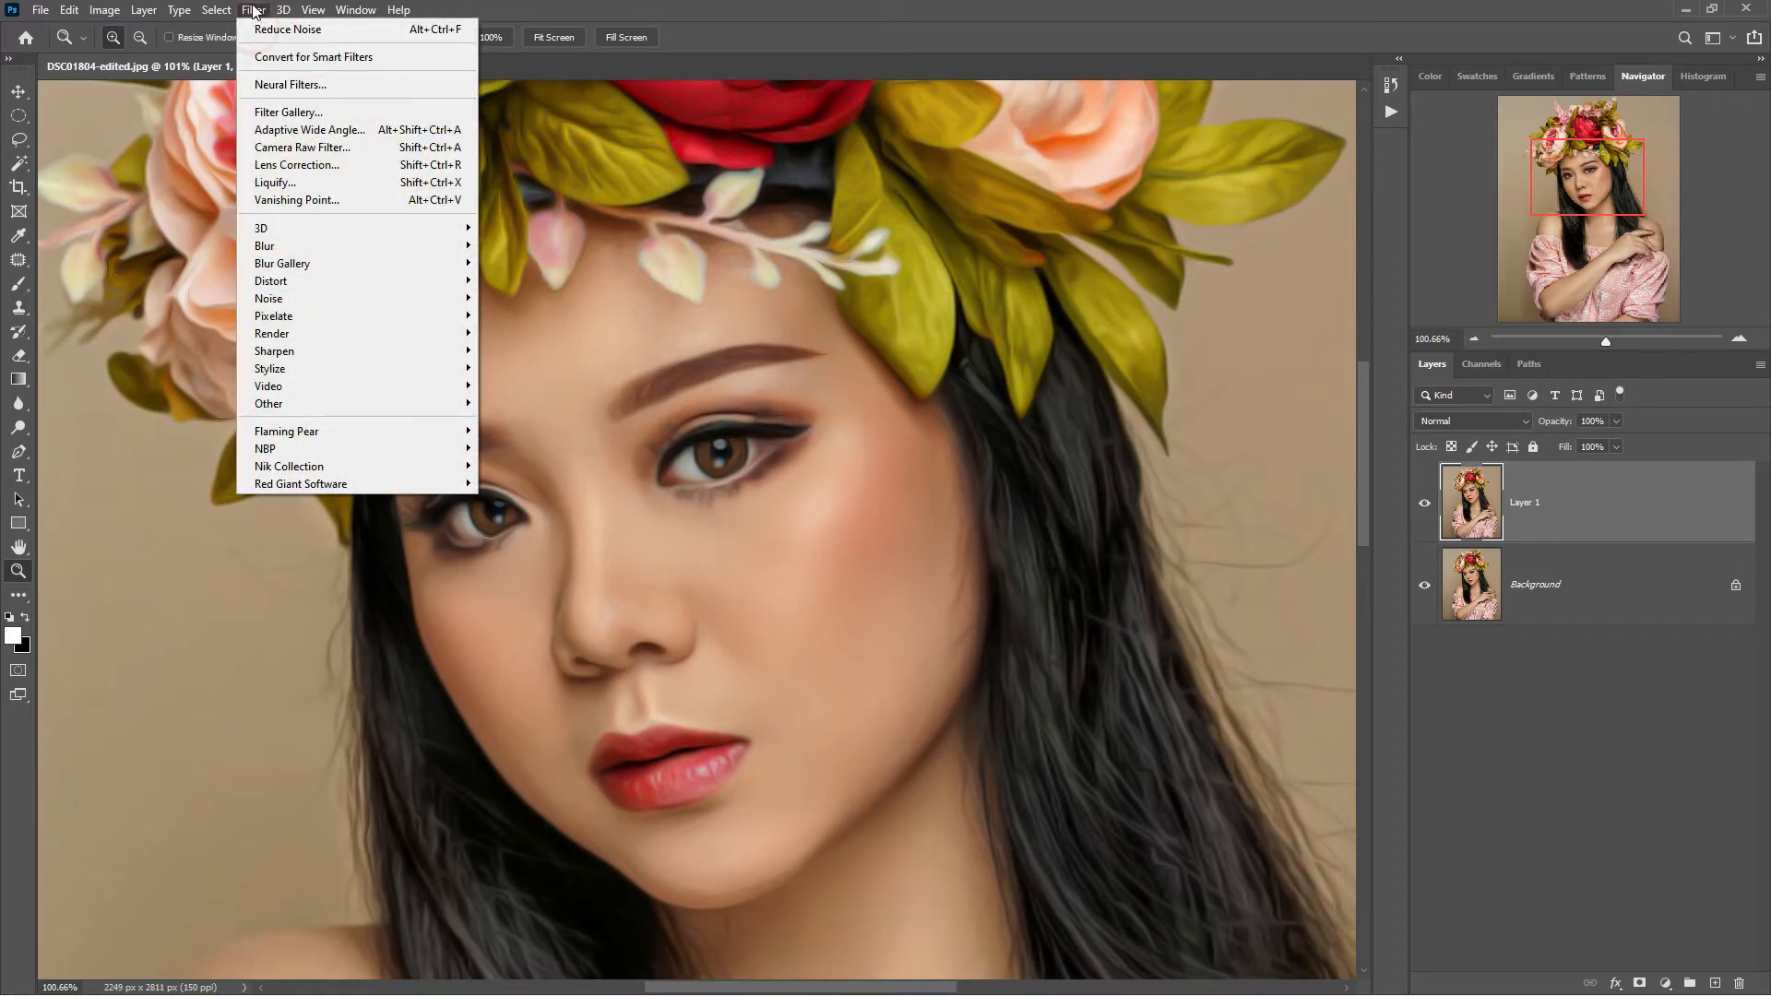
{"action": "mouse_move", "coordinate": [312, 355]}
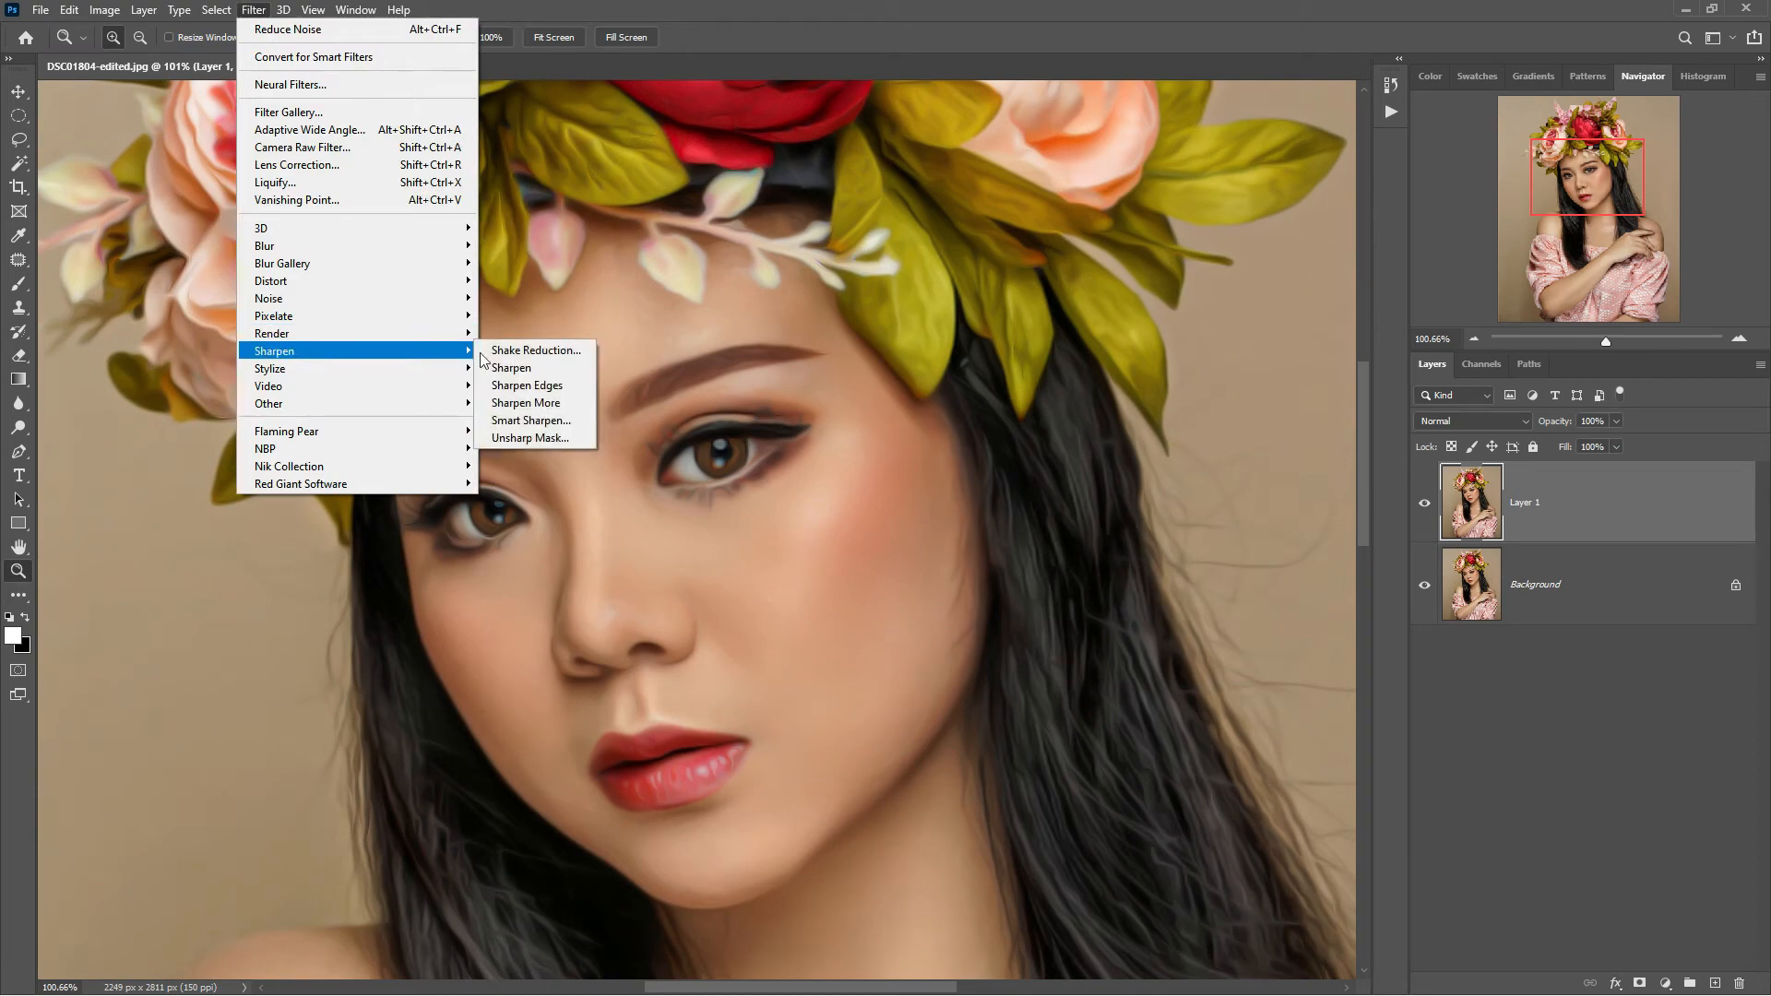
{"action": "left_click", "coordinate": [530, 438]}
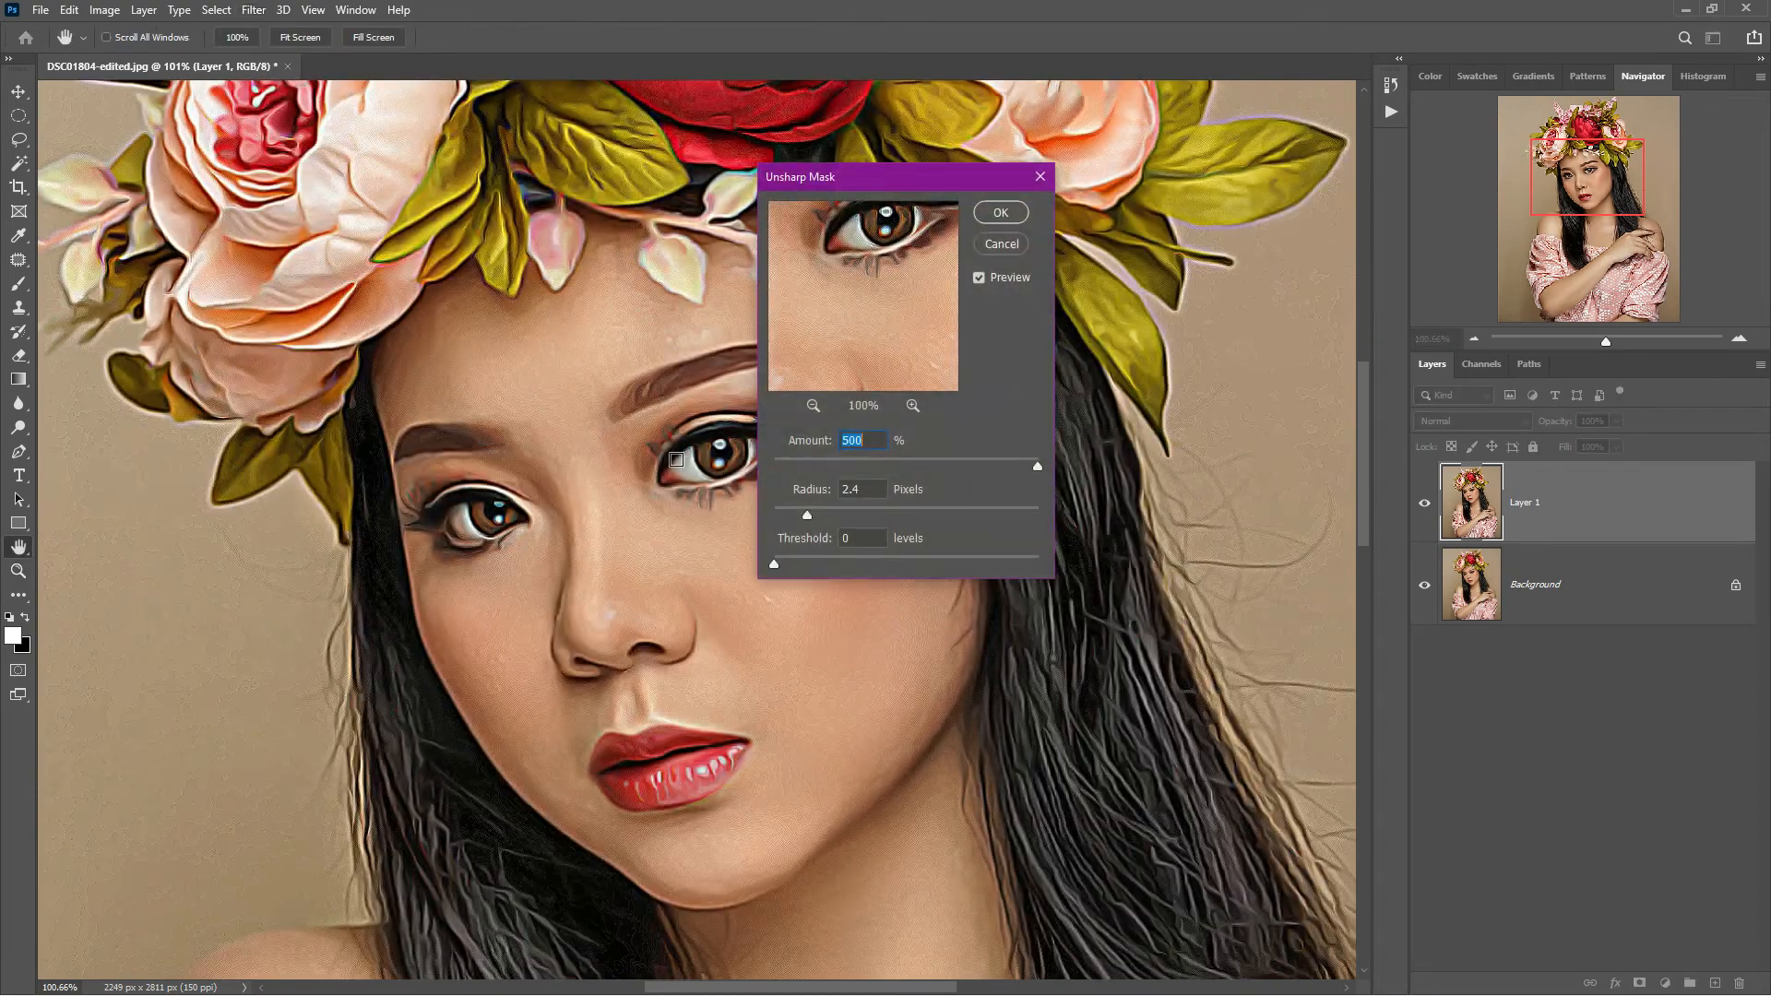
{"action": "left_click_drag", "start_coordinate": [861, 186], "coordinate": [923, 274]}
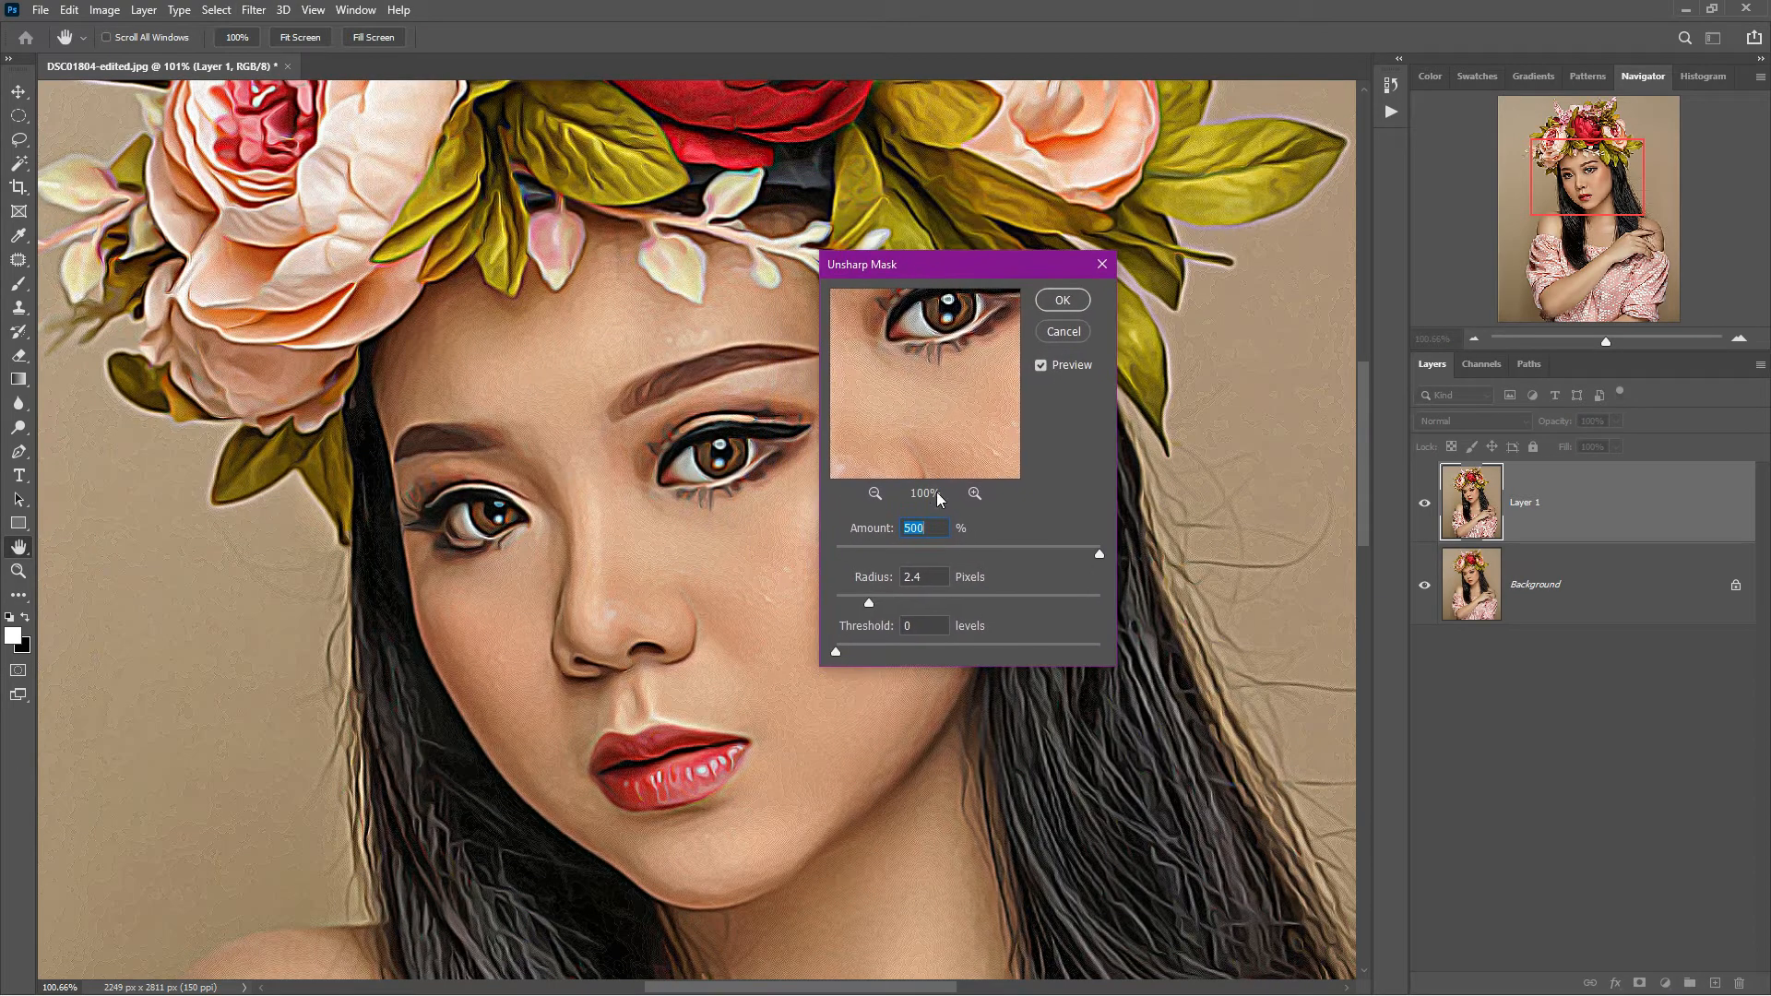
{"action": "left_click_drag", "start_coordinate": [1096, 555], "coordinate": [1007, 554]}
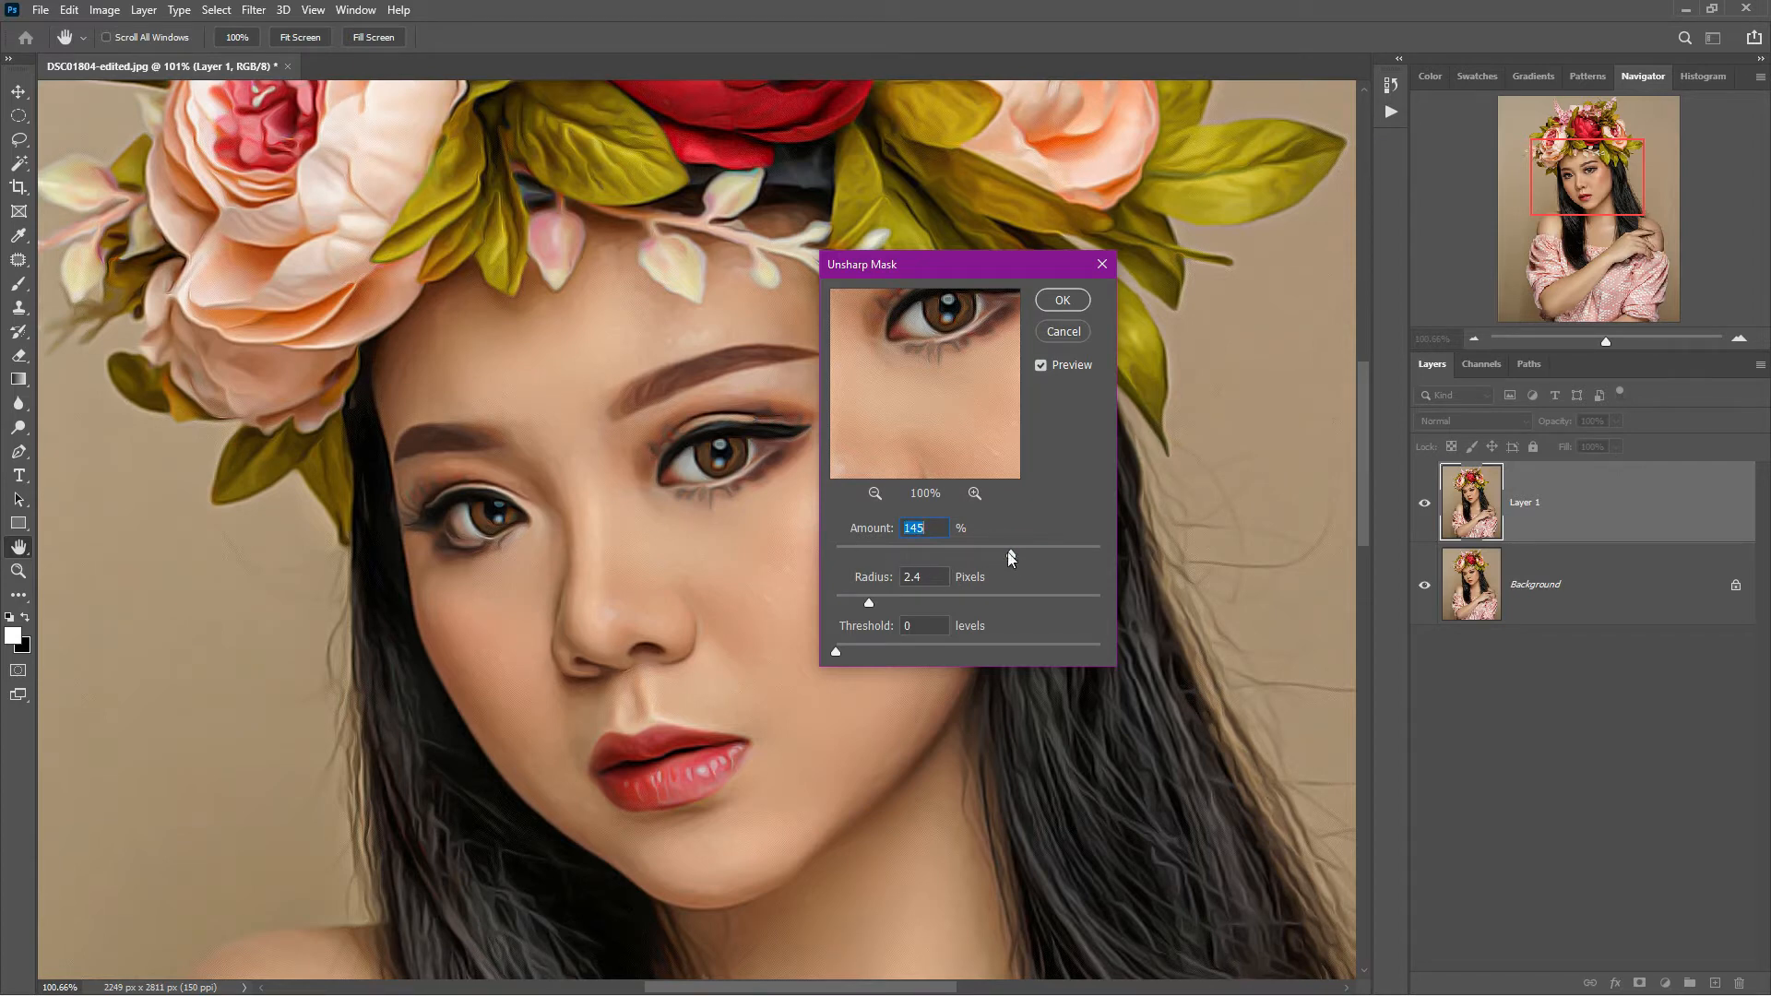
{"action": "left_click_drag", "start_coordinate": [1005, 550], "coordinate": [1014, 554]}
{"action": "double_click", "coordinate": [926, 527]}
{"action": "type", "text": "15"}
Step: Adjust the Unsharp Mask radius and apply the sharpening to Layer 1
{"action": "left_click_drag", "start_coordinate": [869, 601], "coordinate": [882, 601]}
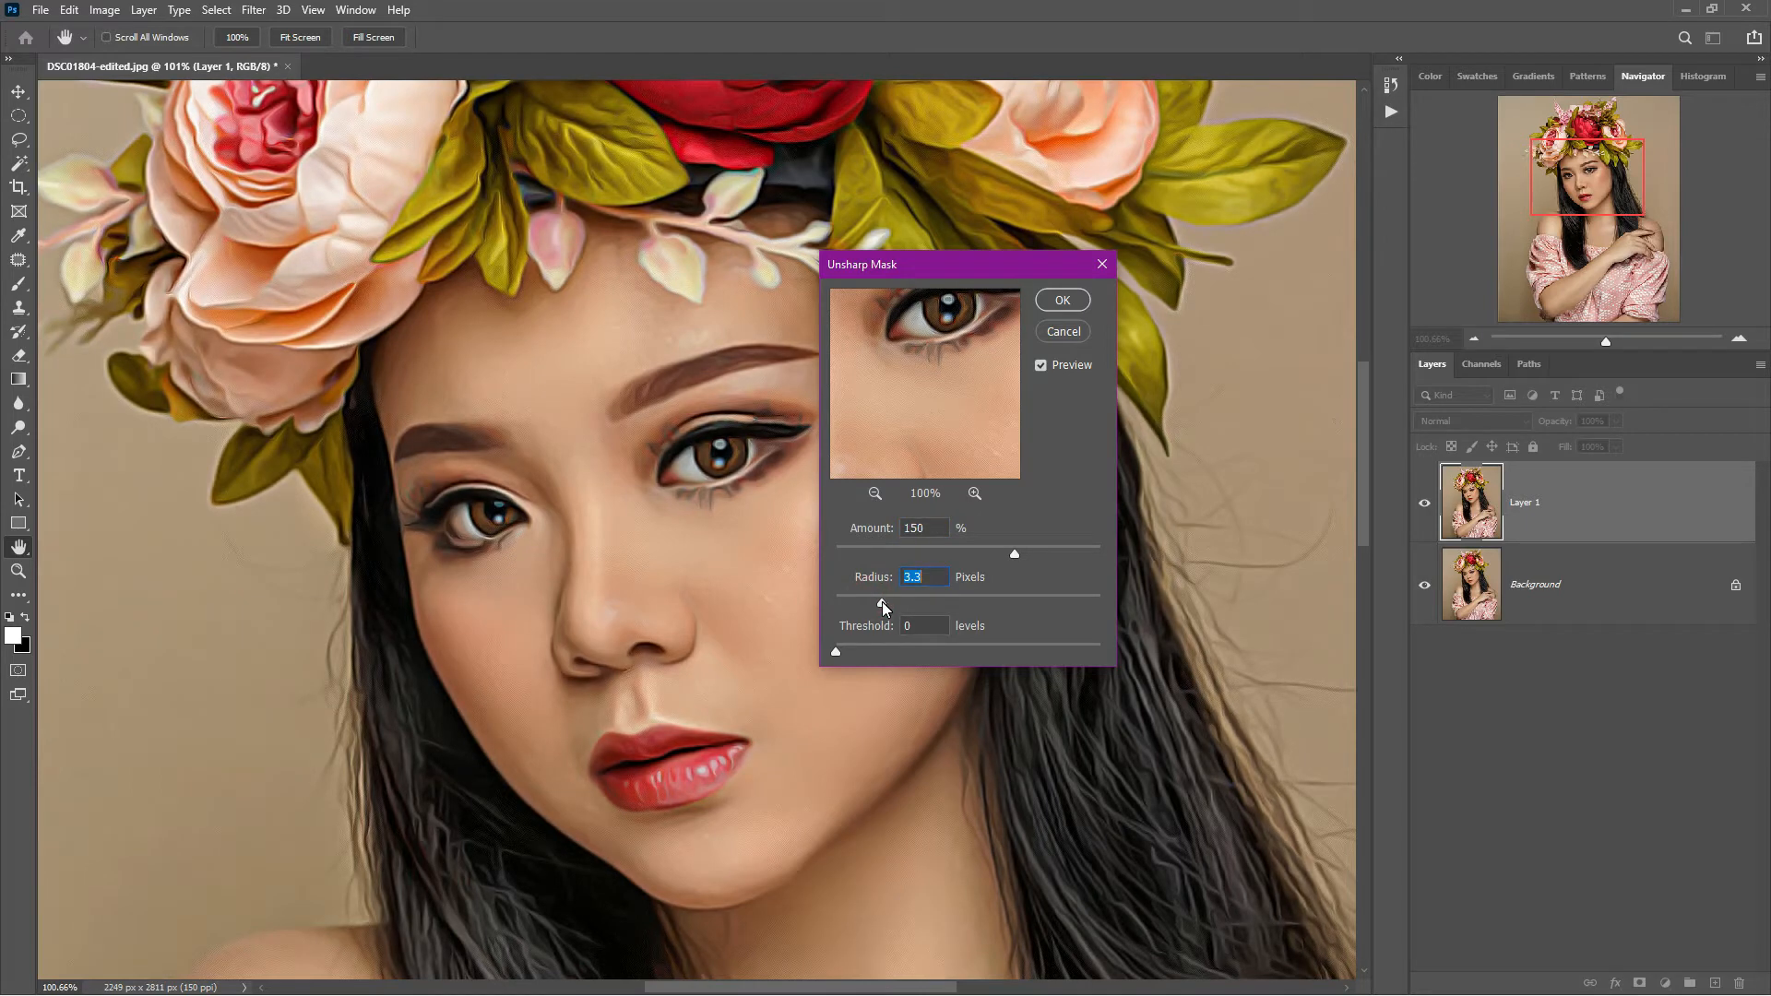
{"action": "left_click", "coordinate": [917, 574]}
{"action": "left_click_drag", "start_coordinate": [926, 573], "coordinate": [874, 579]}
{"action": "left_click", "coordinate": [1058, 300]}
{"action": "key", "text": "z"}
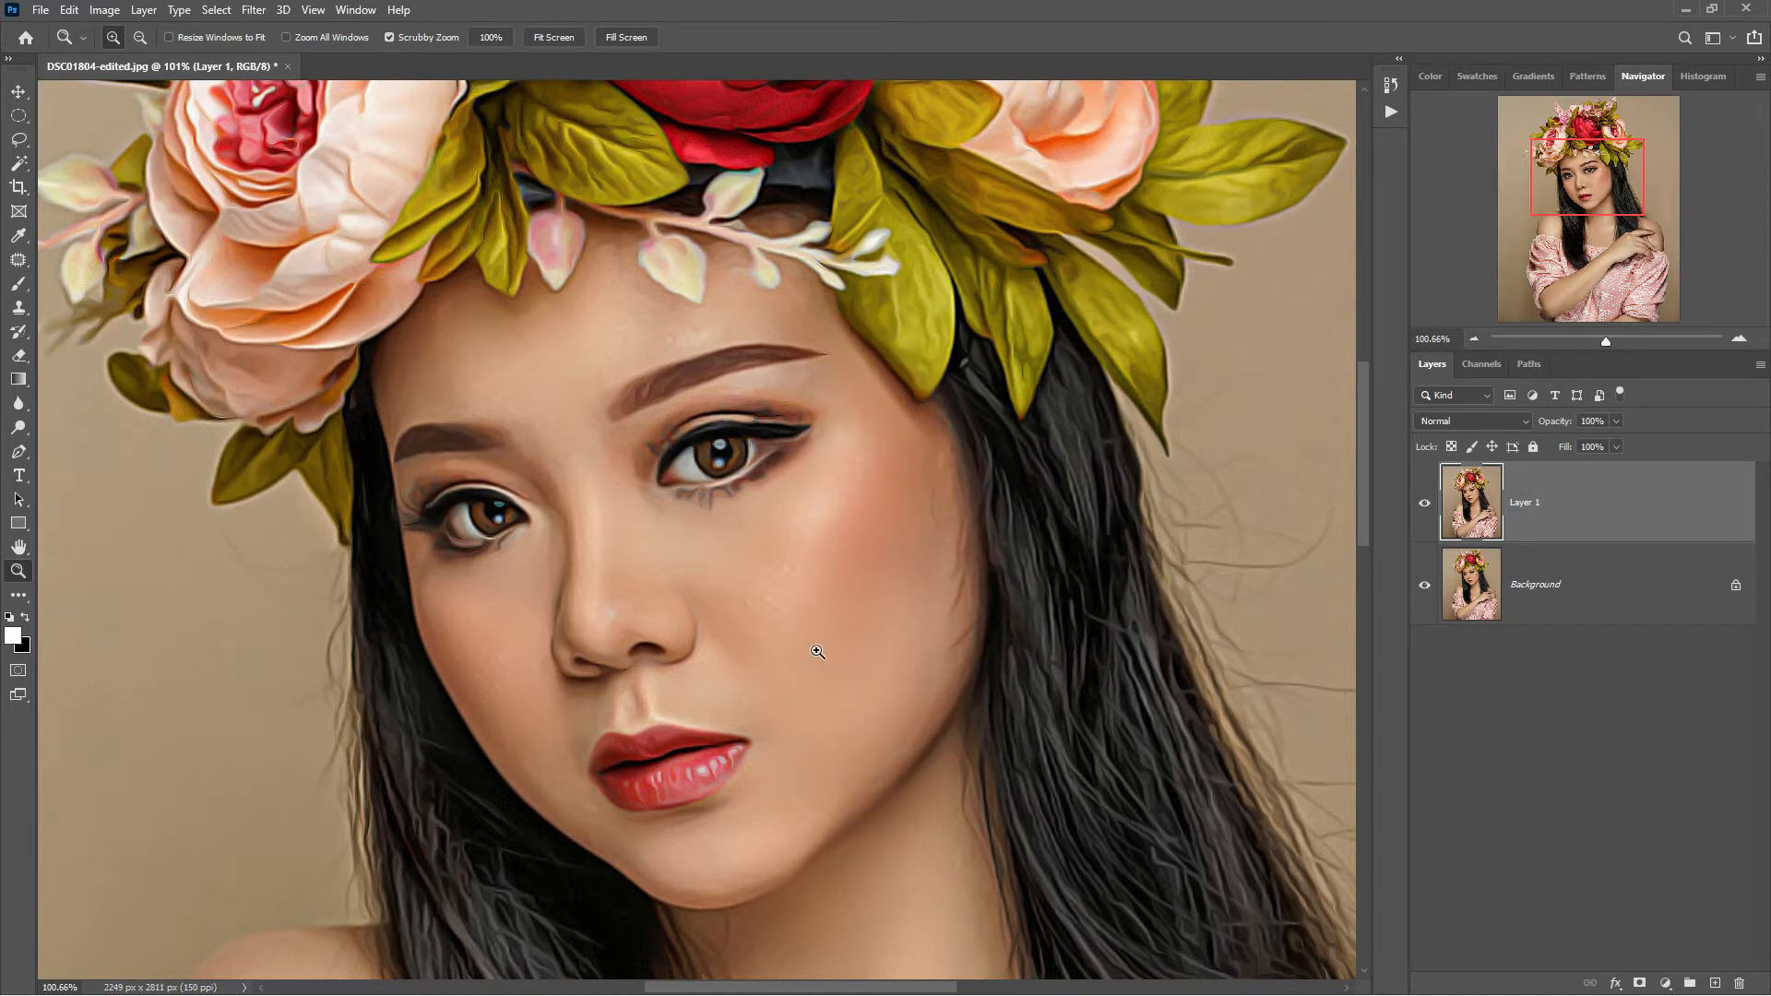
Step: Compare the painted Layer 1 with the original Background, and view the whole portrait
{"action": "left_click", "coordinate": [1425, 587], "text": "alt"}
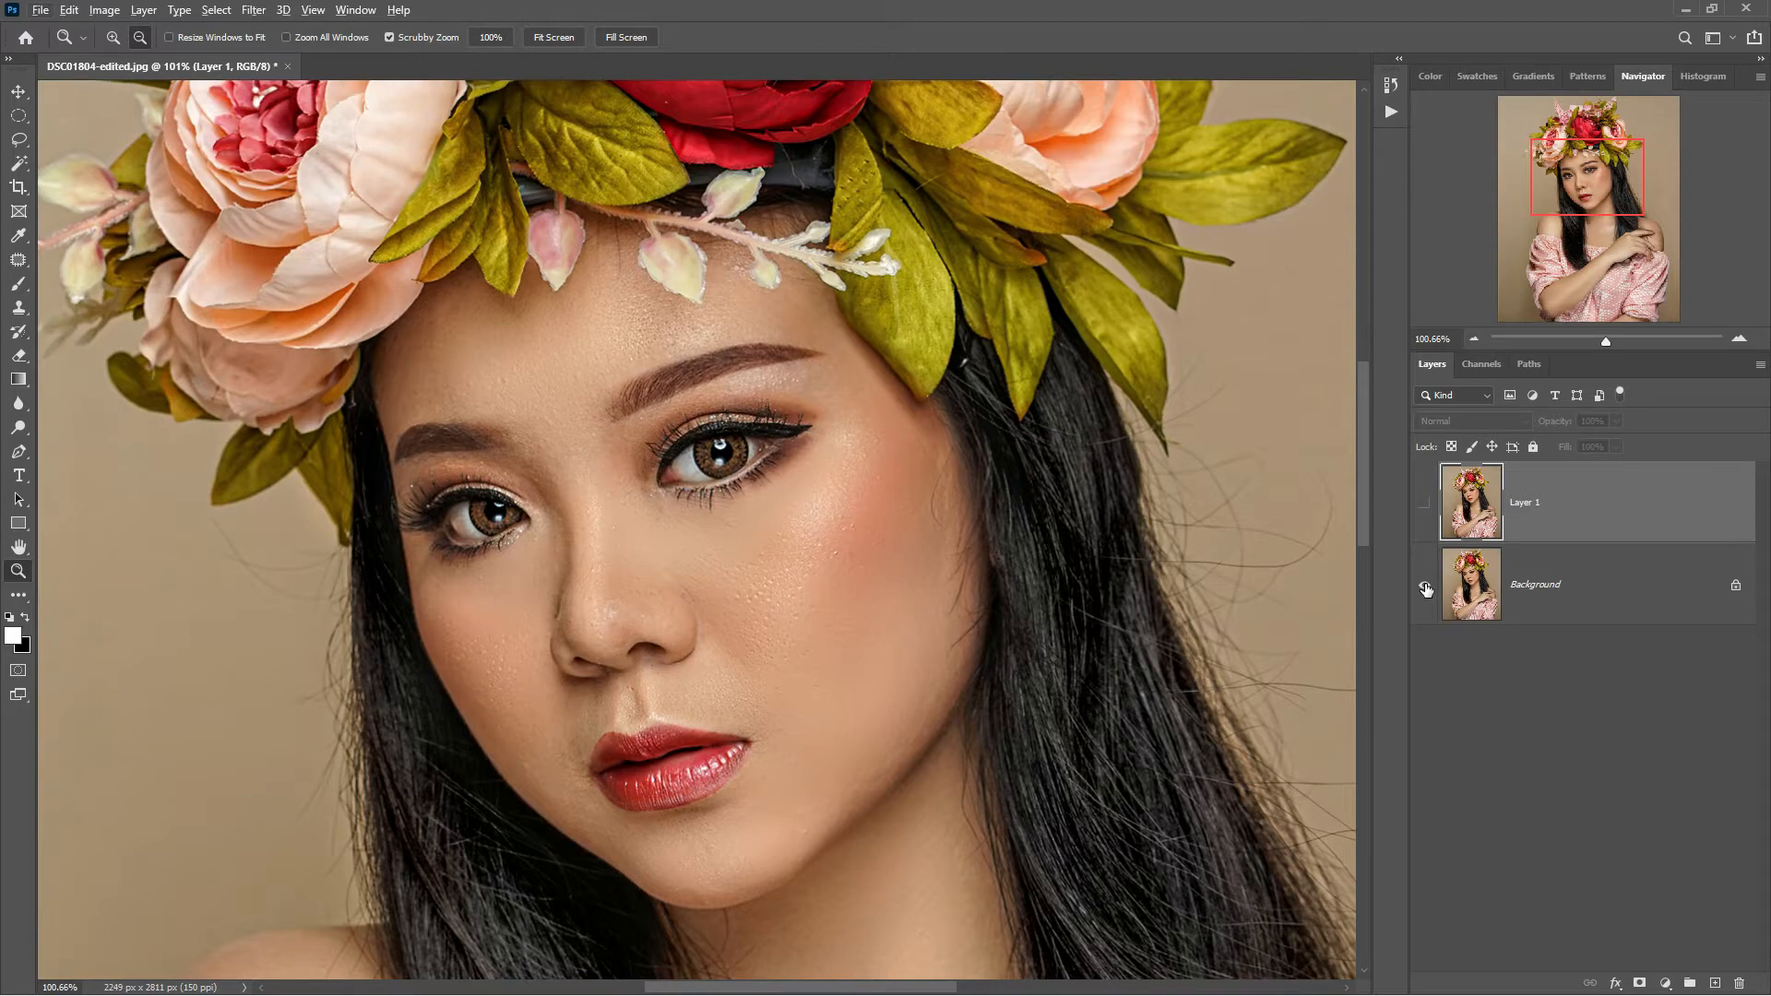
{"action": "left_click", "coordinate": [1426, 588], "text": "alt"}
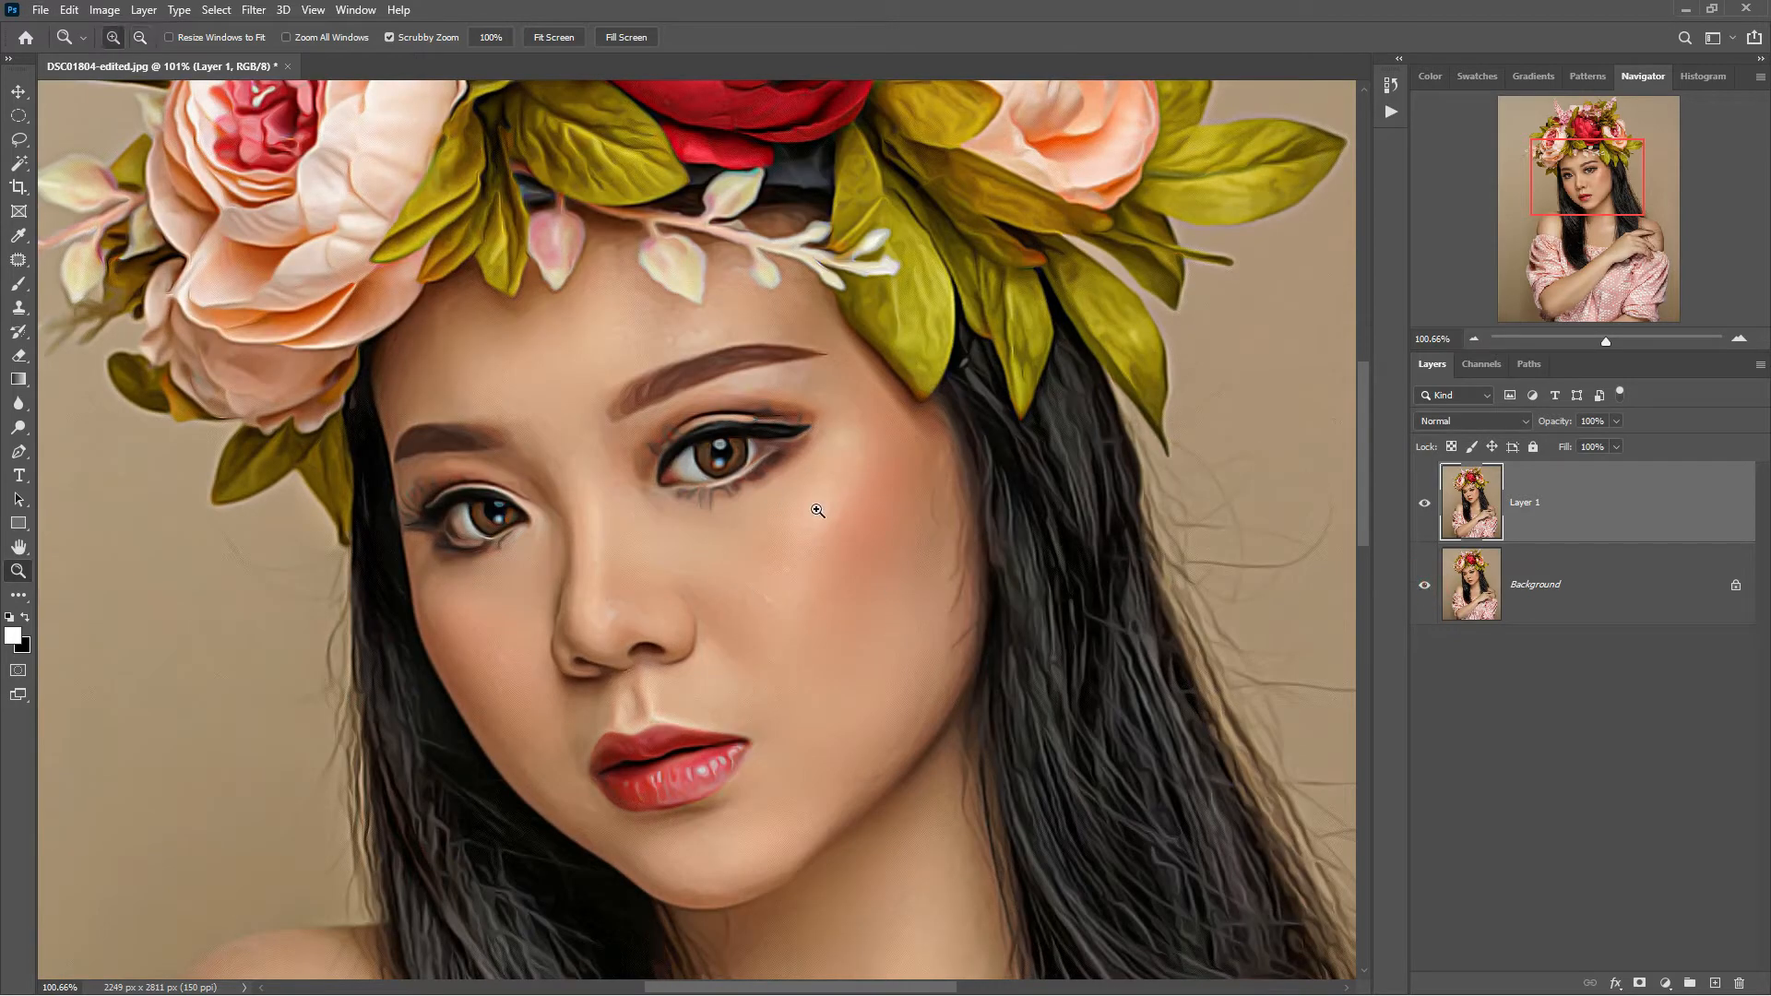
{"action": "left_click", "coordinate": [854, 493], "text": "alt"}
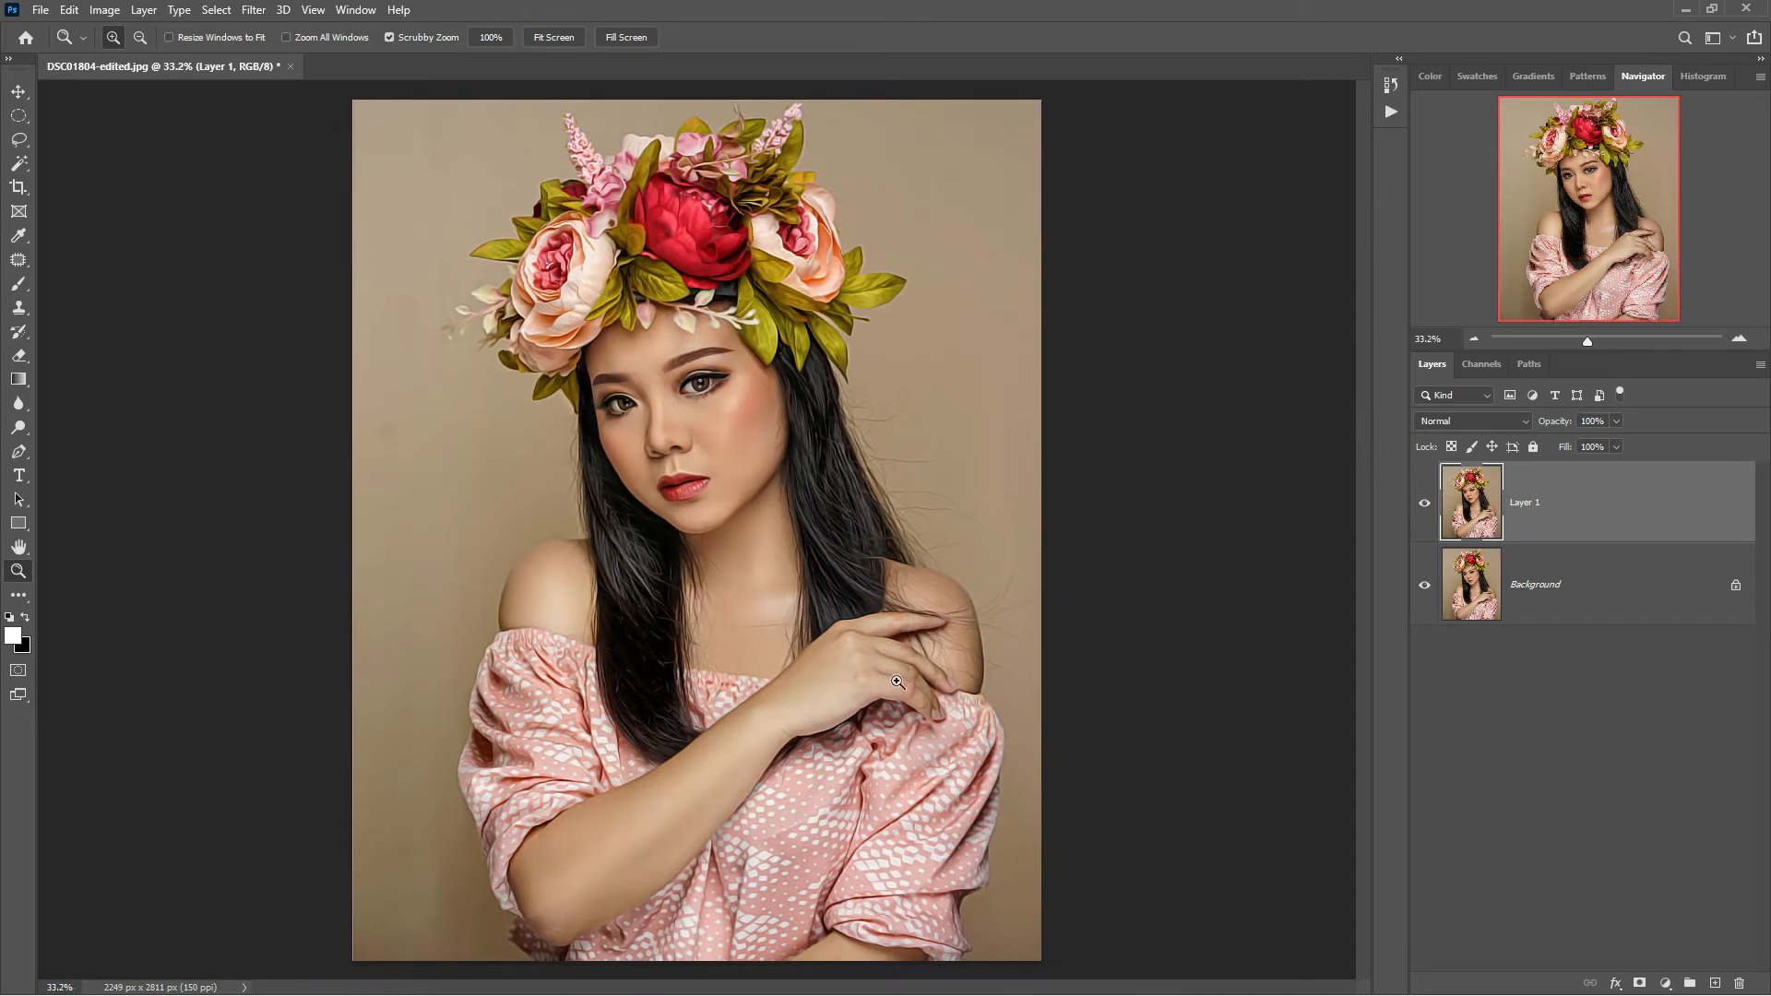
{"action": "mouse_move", "coordinate": [684, 380]}
{"action": "left_mouse_down"}
{"action": "mouse_move", "coordinate": [738, 383]}
{"action": "mouse_move", "coordinate": [686, 378]}
{"action": "left_mouse_up"}
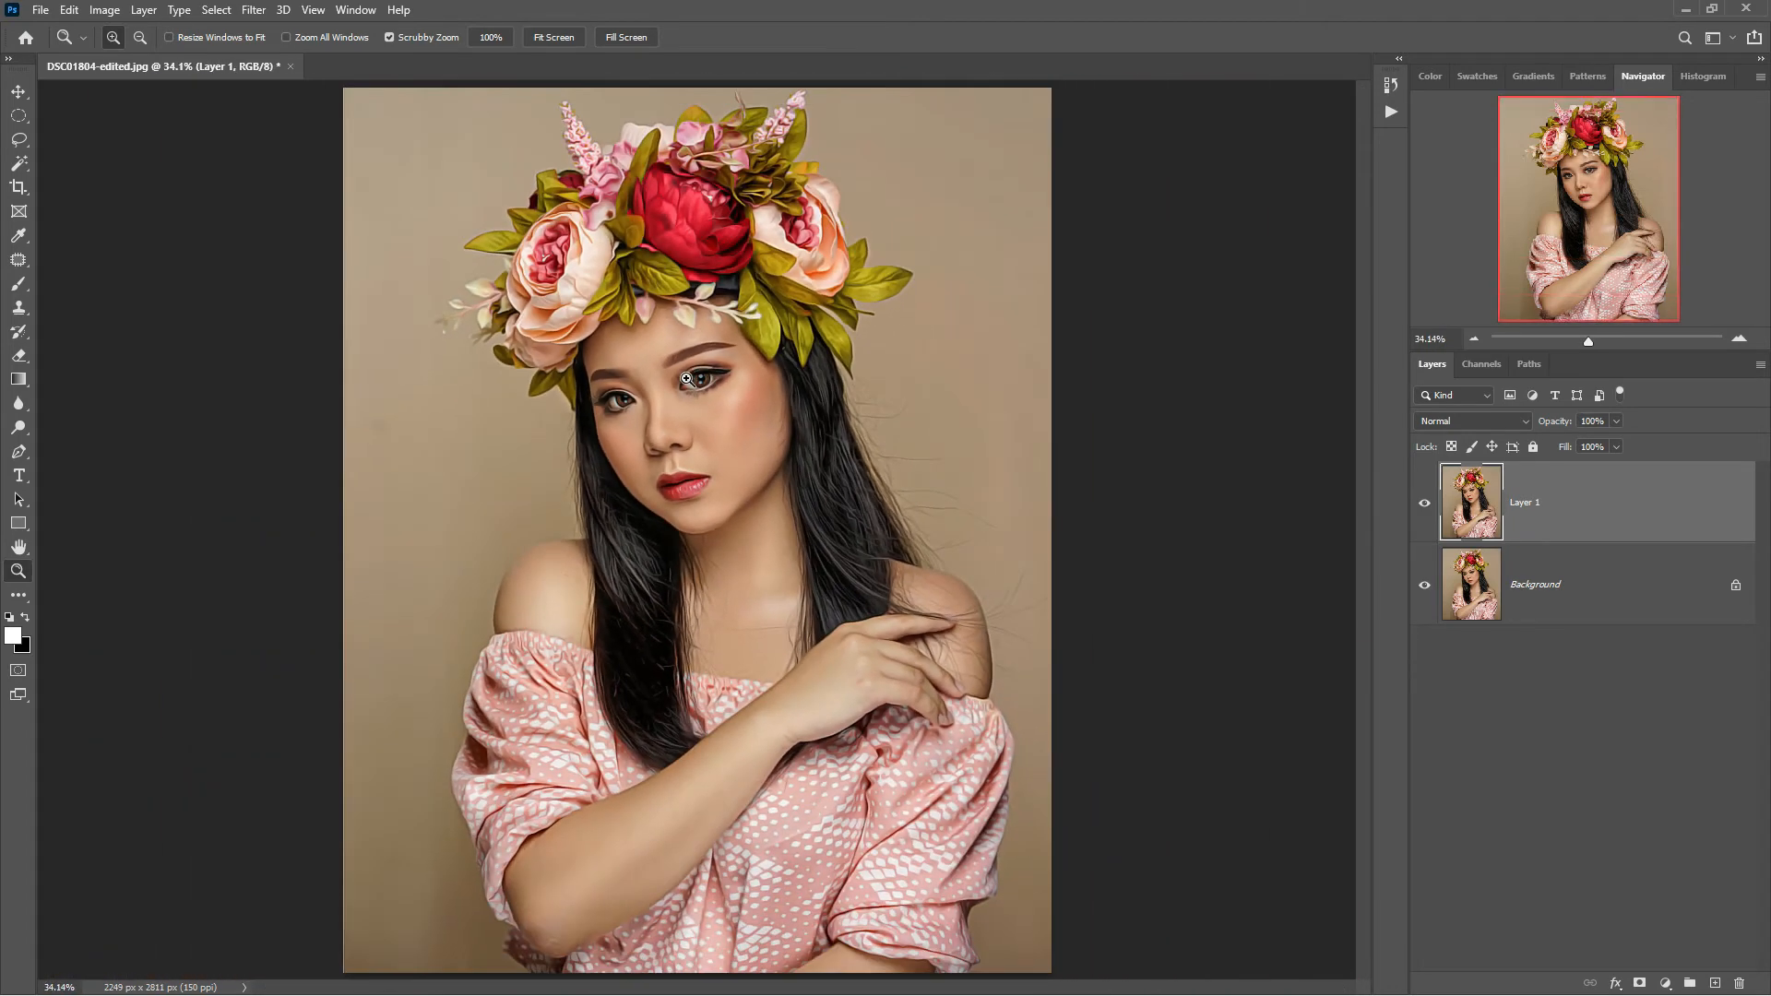
Step: Make an automatic Subject selection of the woman on Layer 1 and check its edge around the flower crown
{"action": "left_click", "coordinate": [19, 91]}
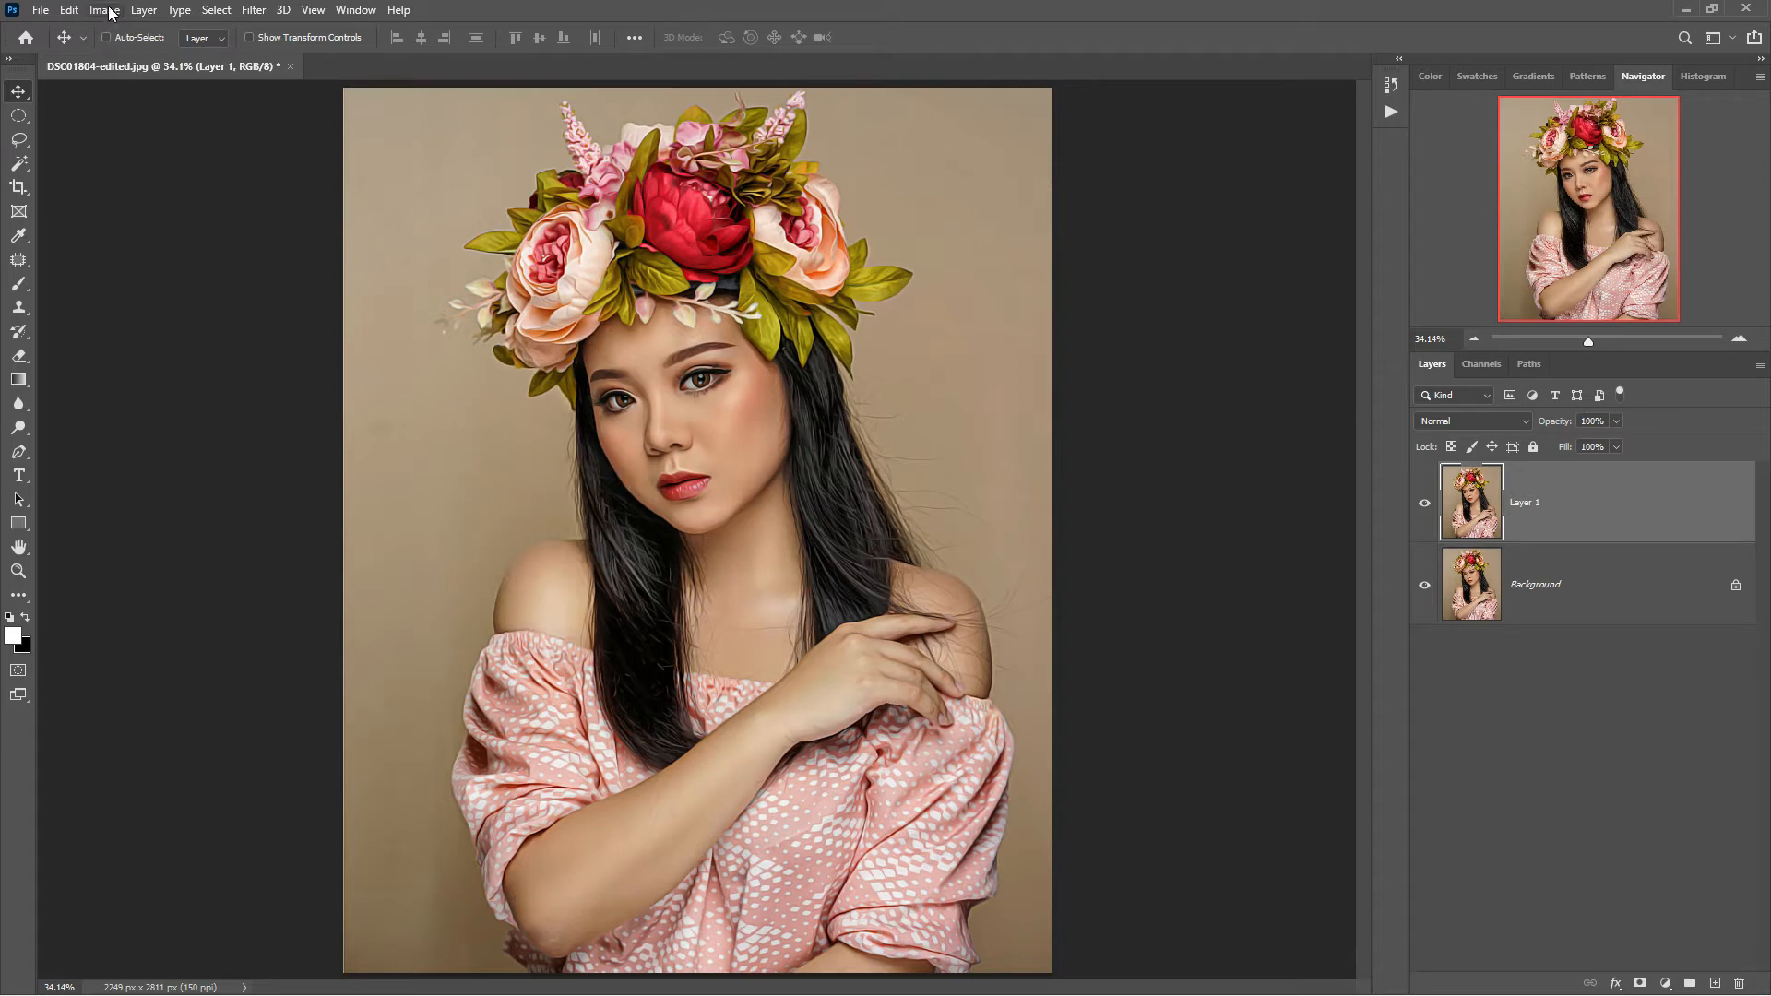
{"action": "left_click", "coordinate": [219, 11]}
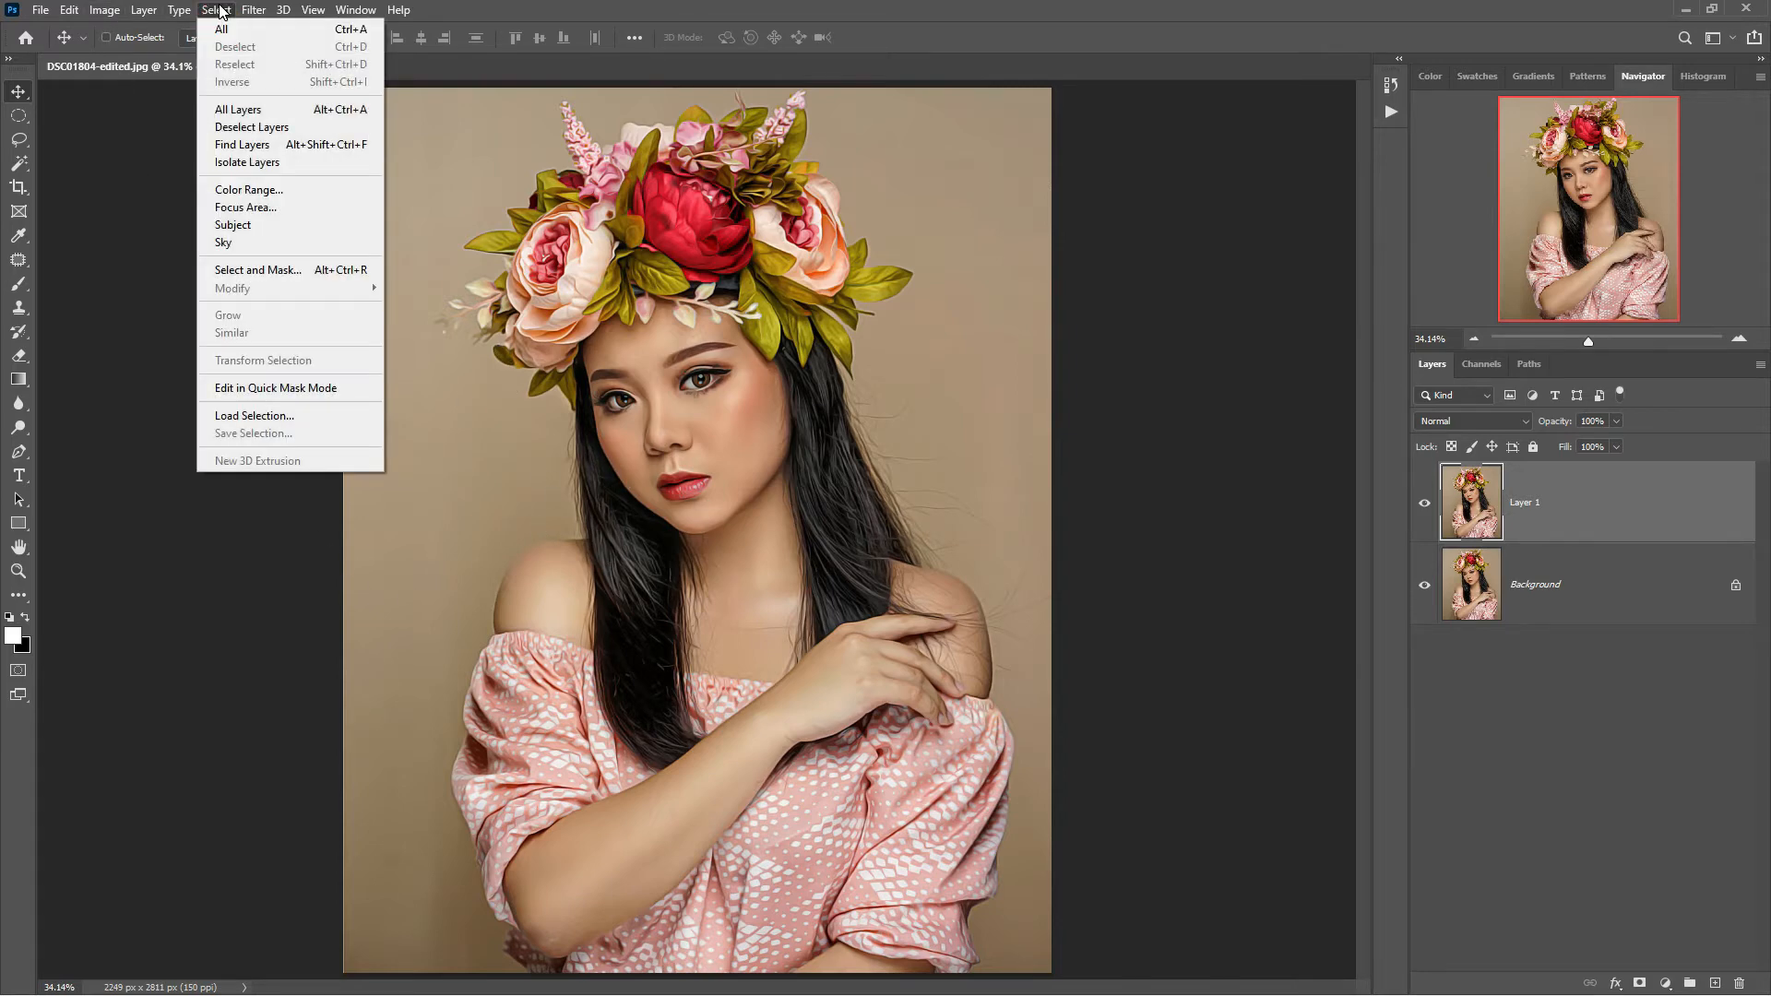
{"action": "left_click", "coordinate": [275, 231]}
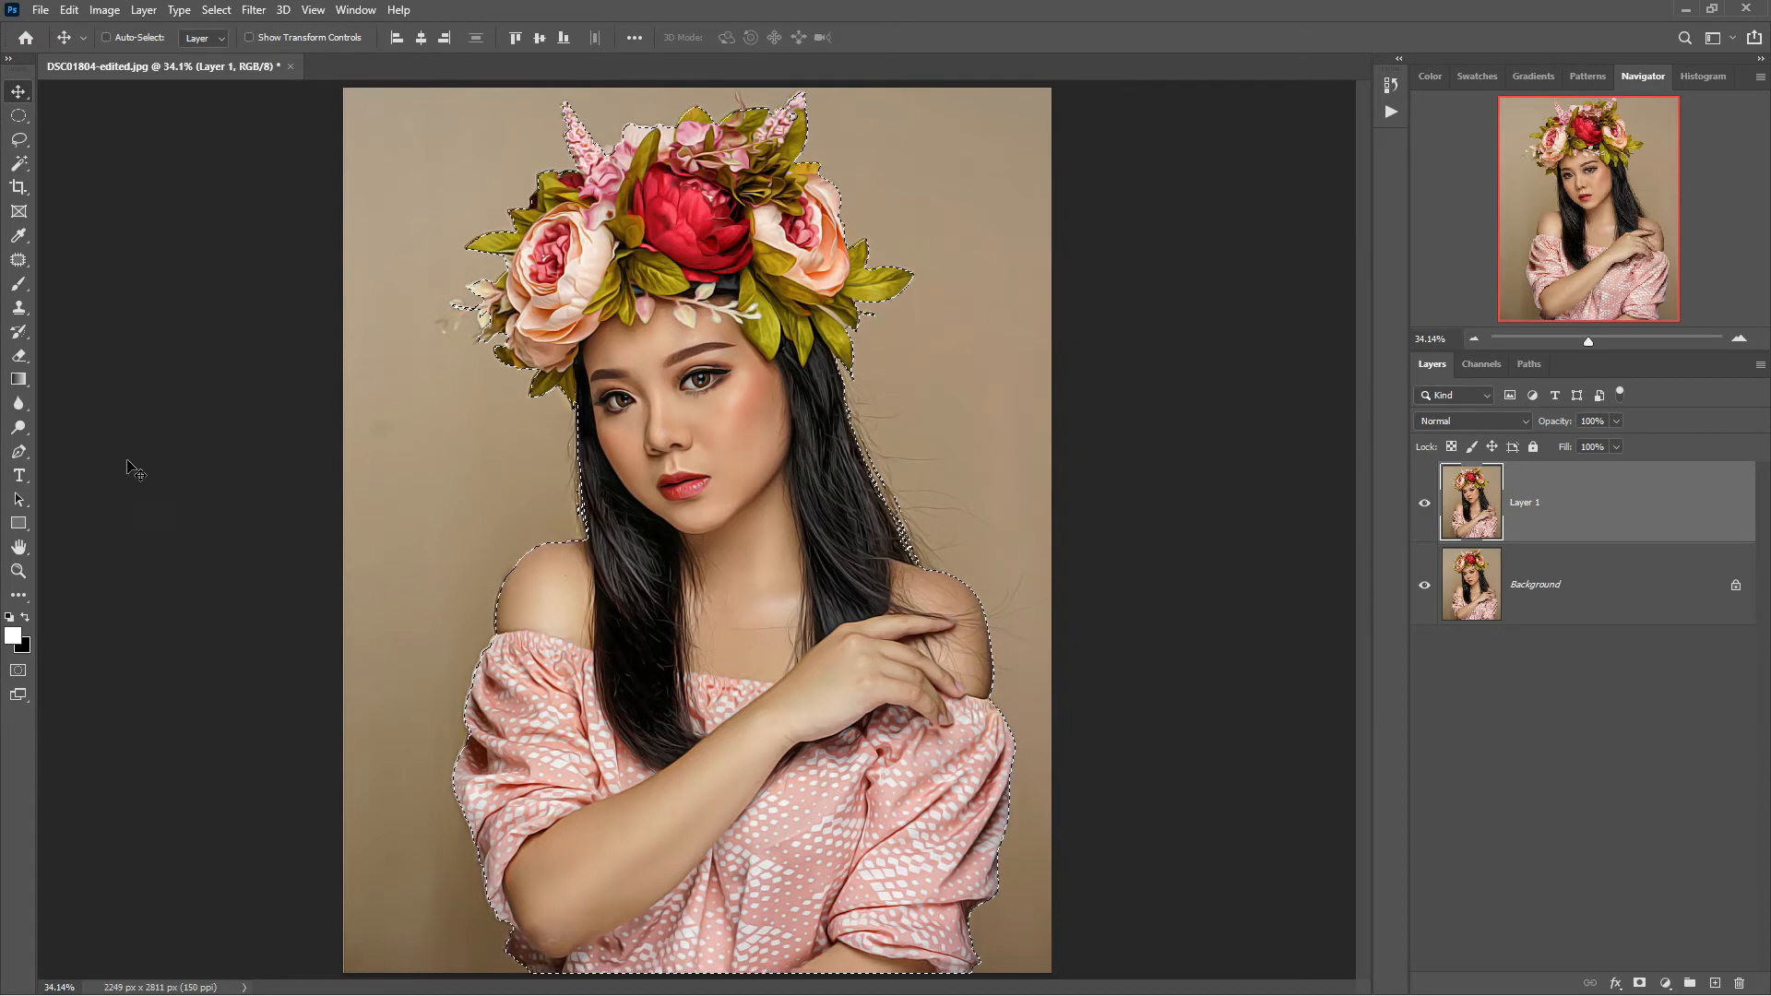
{"action": "key", "text": "ctrl+d"}
{"action": "left_click", "coordinate": [18, 570]}
{"action": "left_click", "coordinate": [476, 222]}
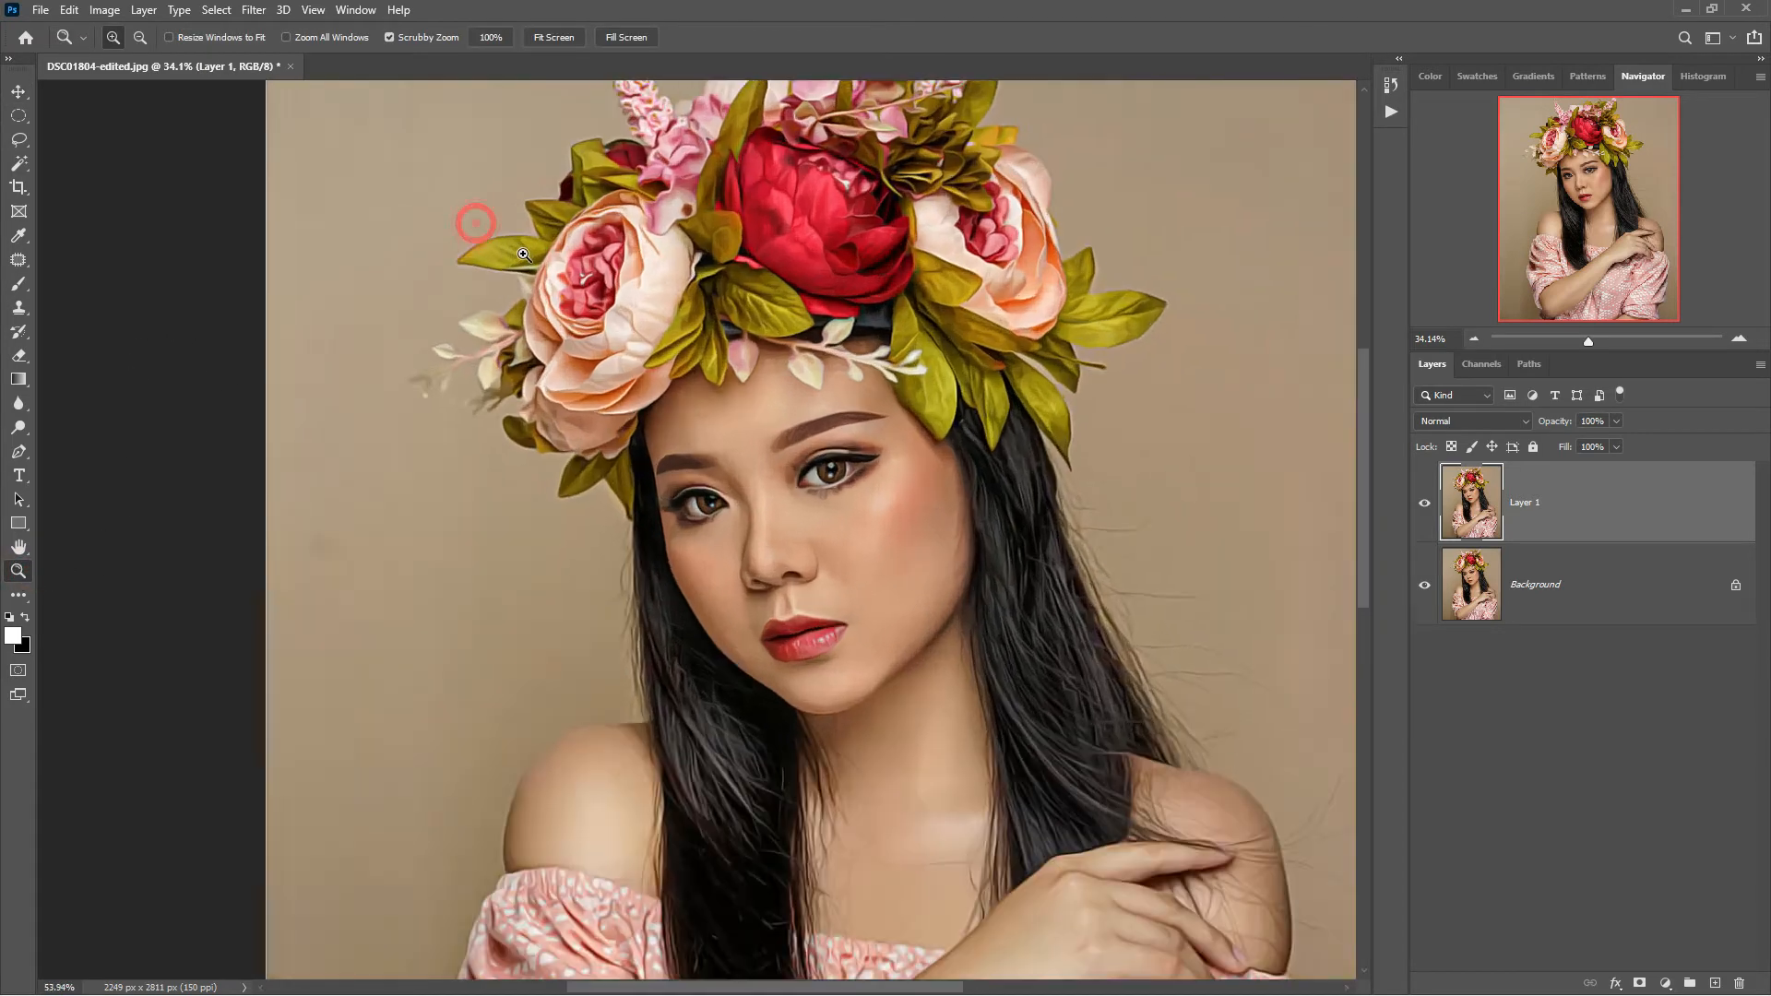
{"action": "left_click_drag", "start_coordinate": [523, 254], "coordinate": [604, 295]}
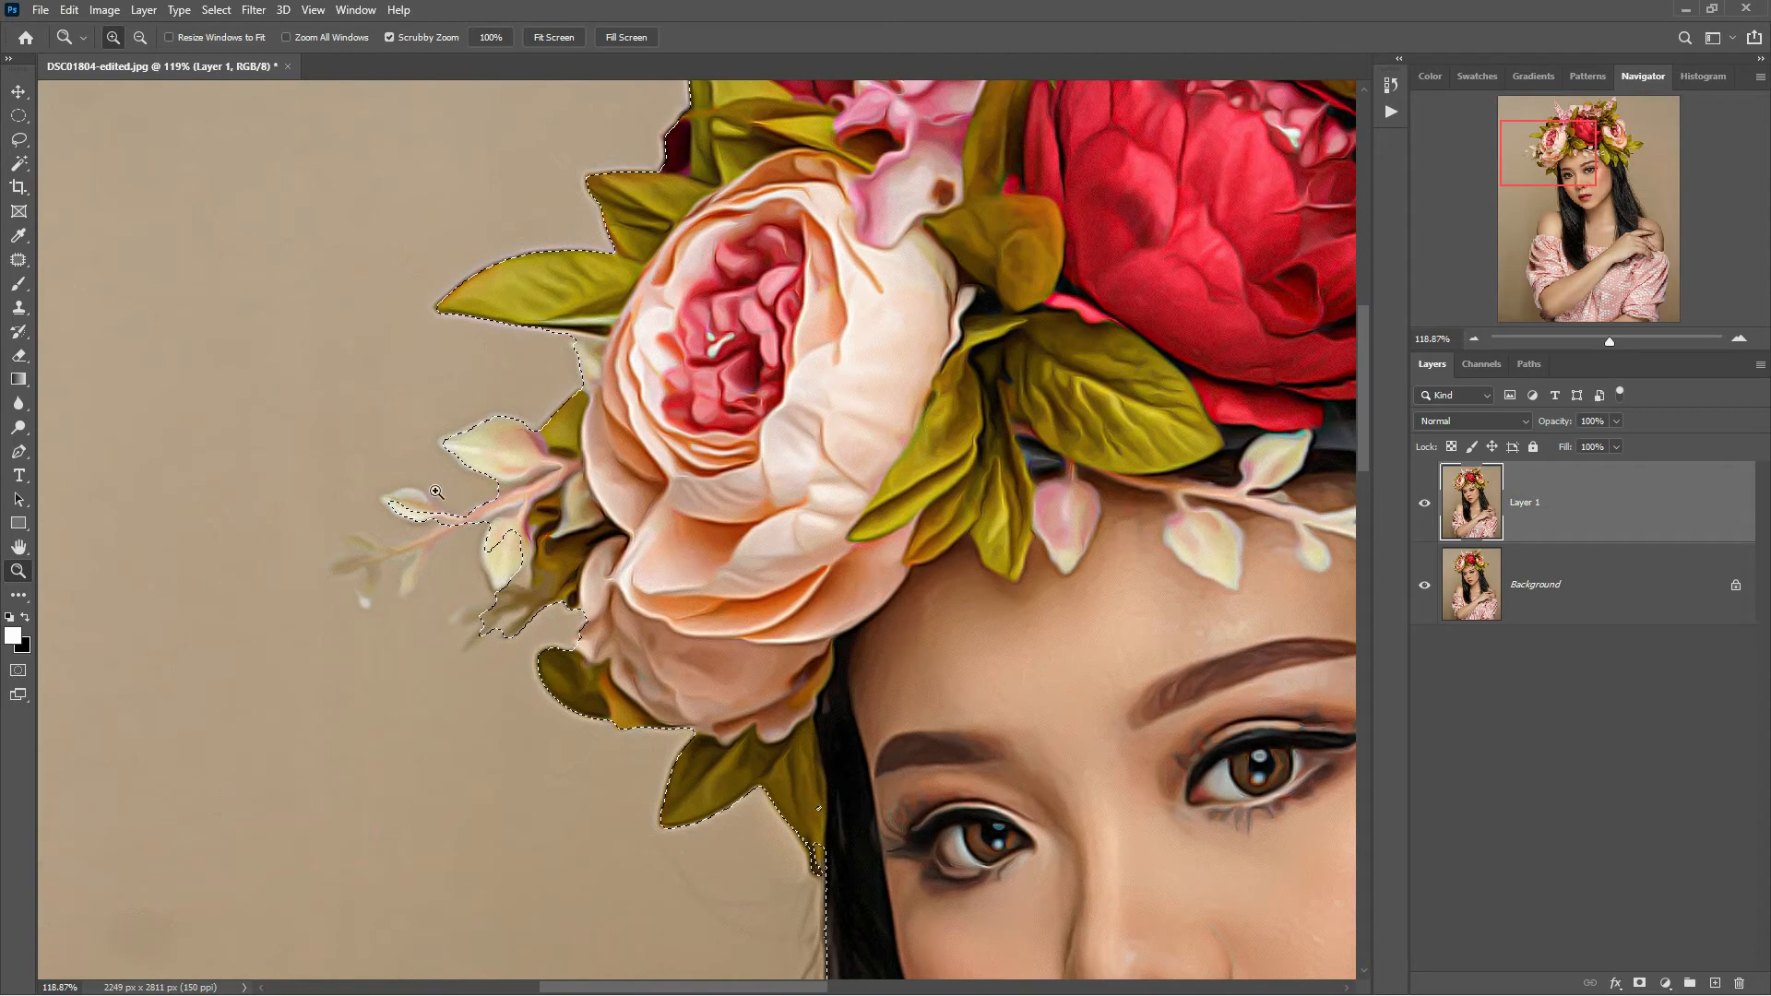
Step: Refine the selection around the pale twigs and leaf tips of the flower crown with a Quick Selection brush of size 4
{"action": "left_click", "coordinate": [19, 163]}
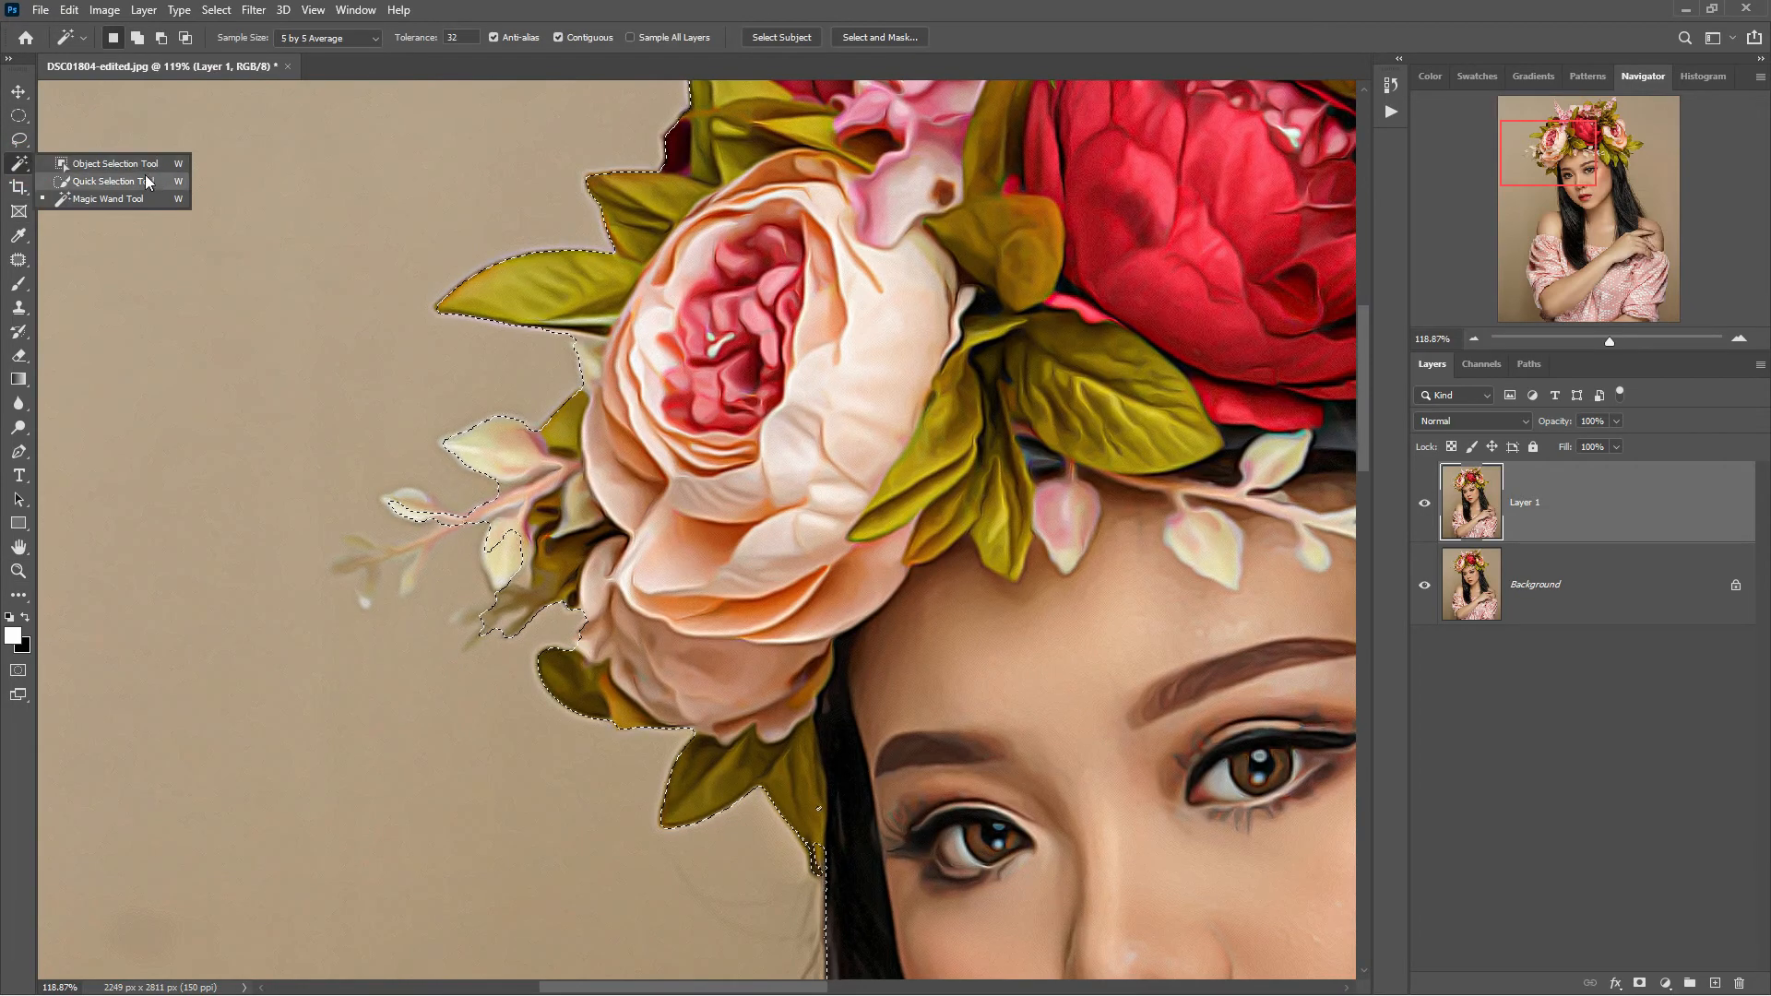
{"action": "left_click", "coordinate": [148, 182]}
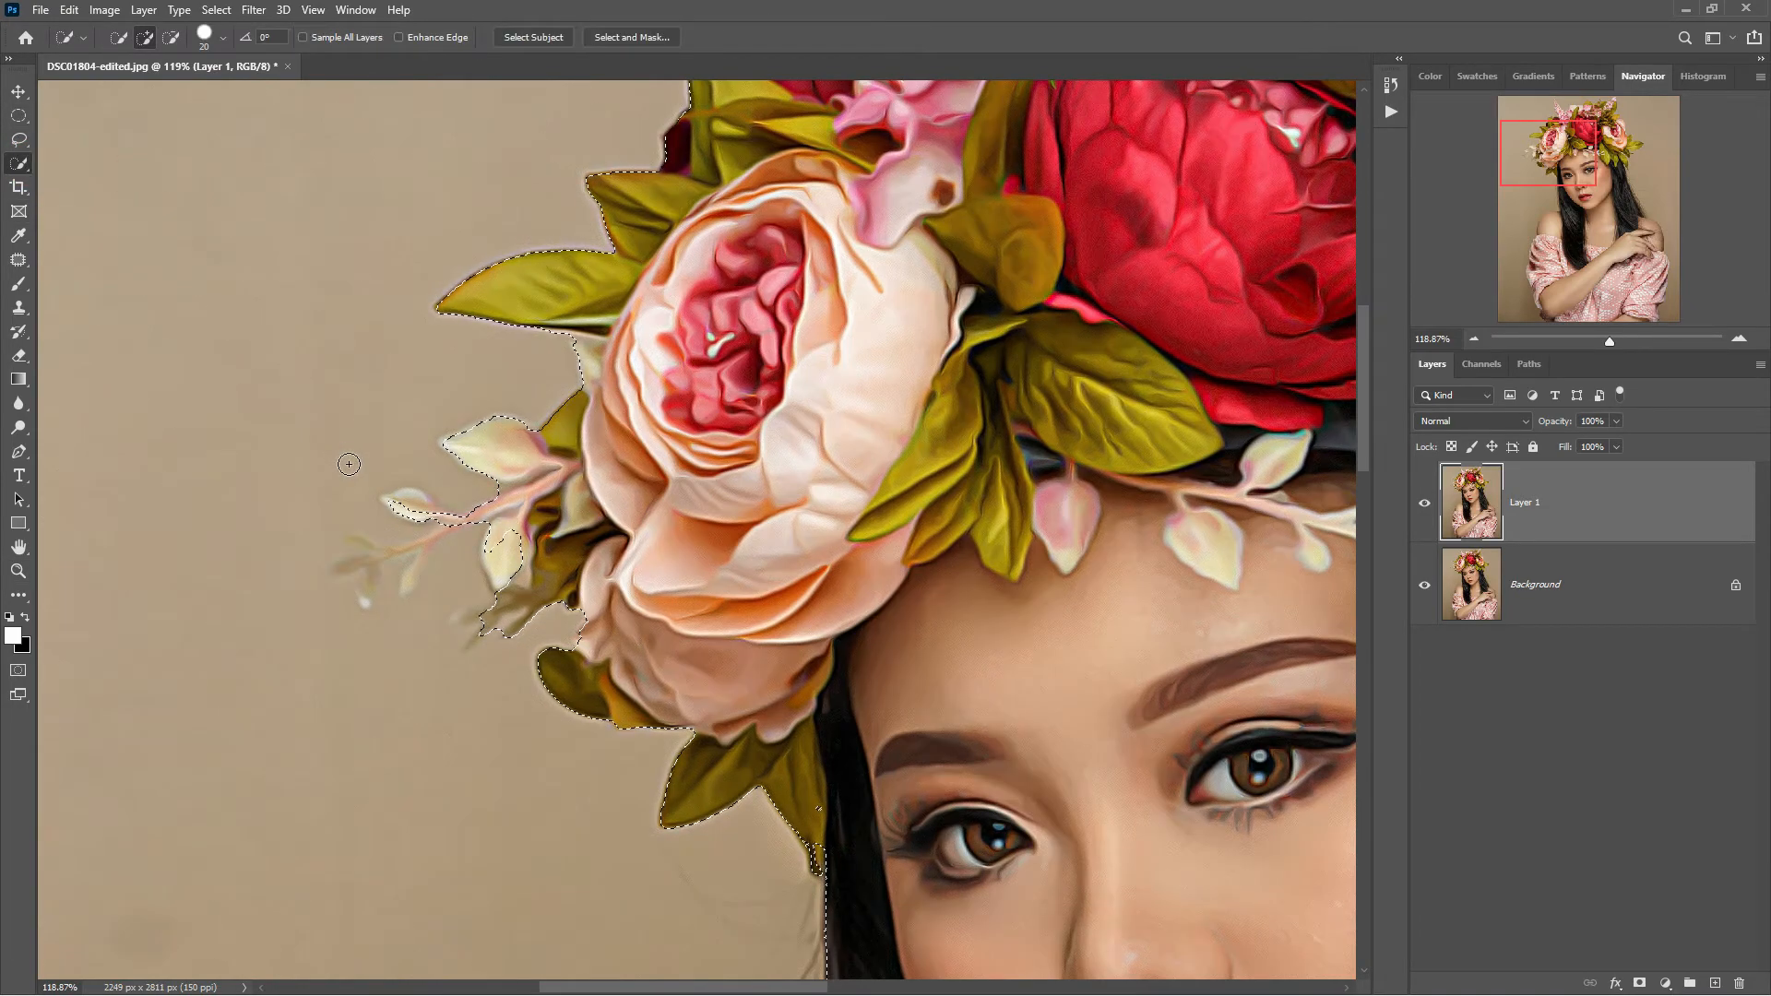
{"action": "key", "text": "bracketleft"}
{"action": "key", "text": "bracketleft"}
{"action": "key", "text": "bracketleft"}
{"action": "key", "text": "bracketleft"}
{"action": "key", "text": "bracketleft"}
{"action": "key", "text": "bracketleft"}
{"action": "key", "text": "bracketleft"}
{"action": "left_click", "coordinate": [406, 538], "text": "alt"}
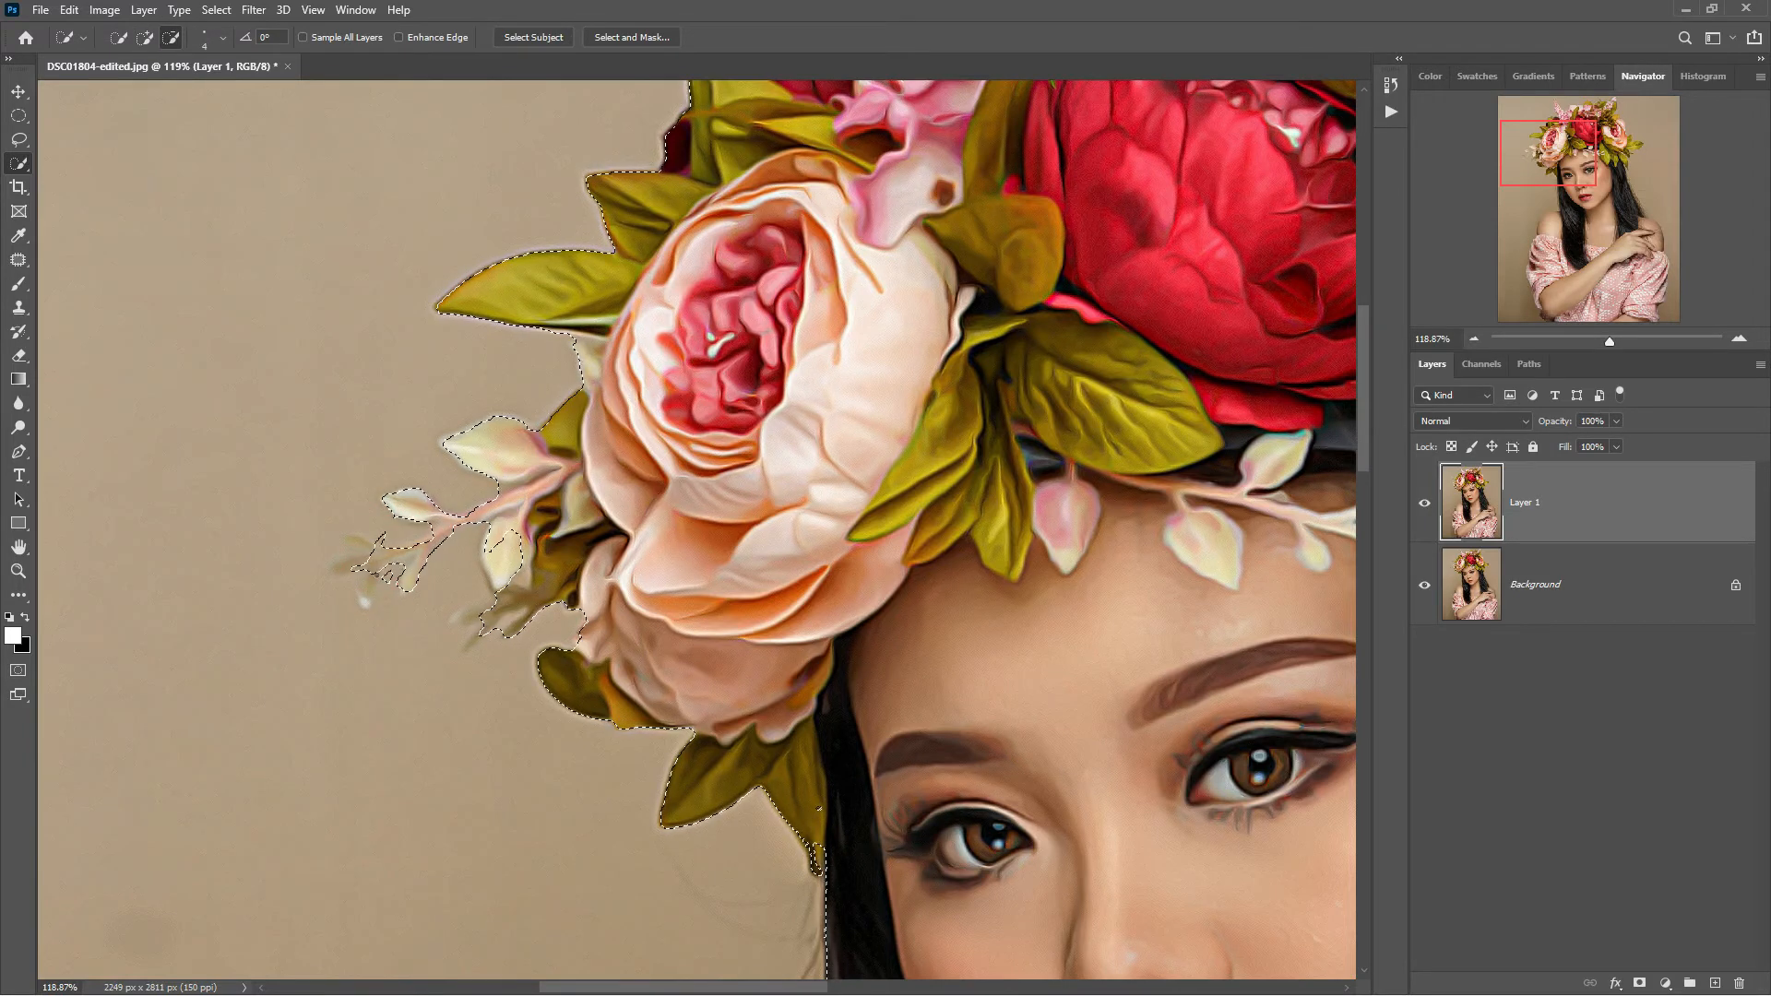
{"action": "left_click", "coordinate": [816, 863], "text": "alt"}
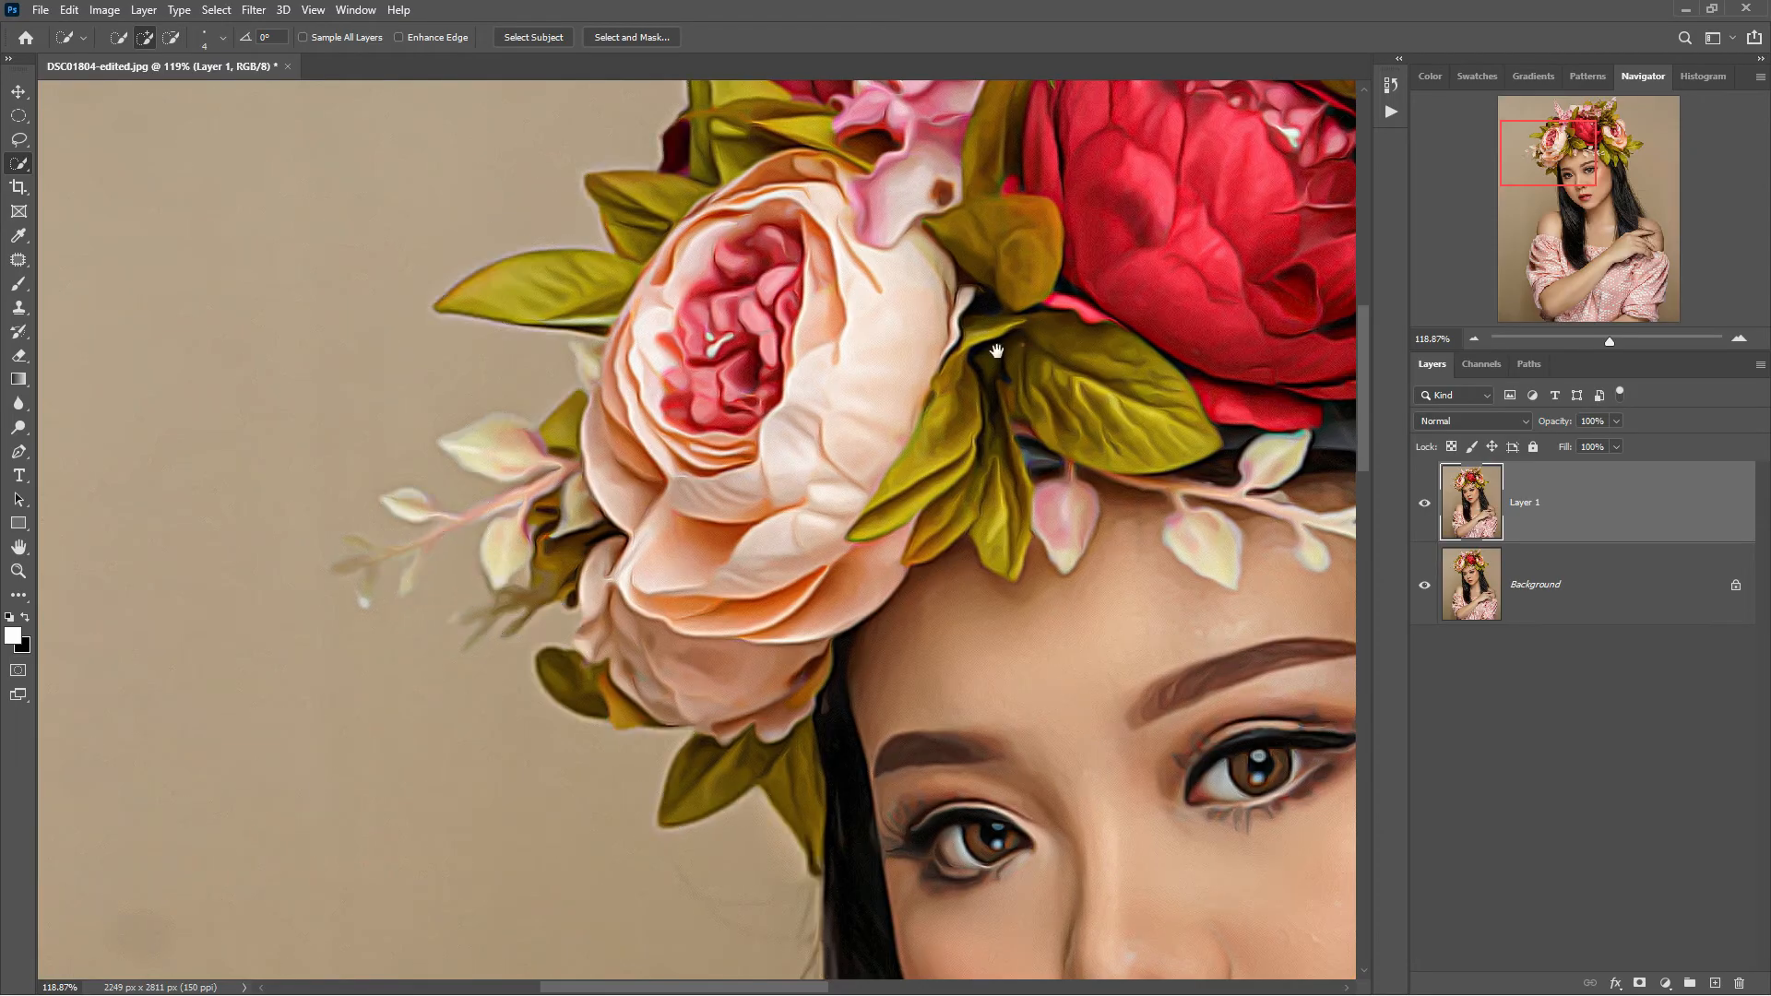
Step: Clean up the selection edge along the woman's hair down to her shoulder with a Quick Selection brush of size 30
{"action": "left_click_drag", "start_coordinate": [996, 348], "coordinate": [877, 660]}
{"action": "mouse_move", "coordinate": [1023, 498]}
{"action": "left_mouse_down"}
{"action": "mouse_move", "coordinate": [871, 404]}
{"action": "mouse_move", "coordinate": [792, 386]}
{"action": "left_mouse_up"}
{"action": "key", "text": "bracketright"}
{"action": "key", "text": "bracketright"}
{"action": "key", "text": "bracketright"}
{"action": "key", "text": "bracketright"}
{"action": "key", "text": "bracketright"}
{"action": "key", "text": "bracketright"}
{"action": "key", "text": "bracketright"}
{"action": "key", "text": "bracketright"}
{"action": "key", "text": "bracketright"}
{"action": "key", "text": "bracketright"}
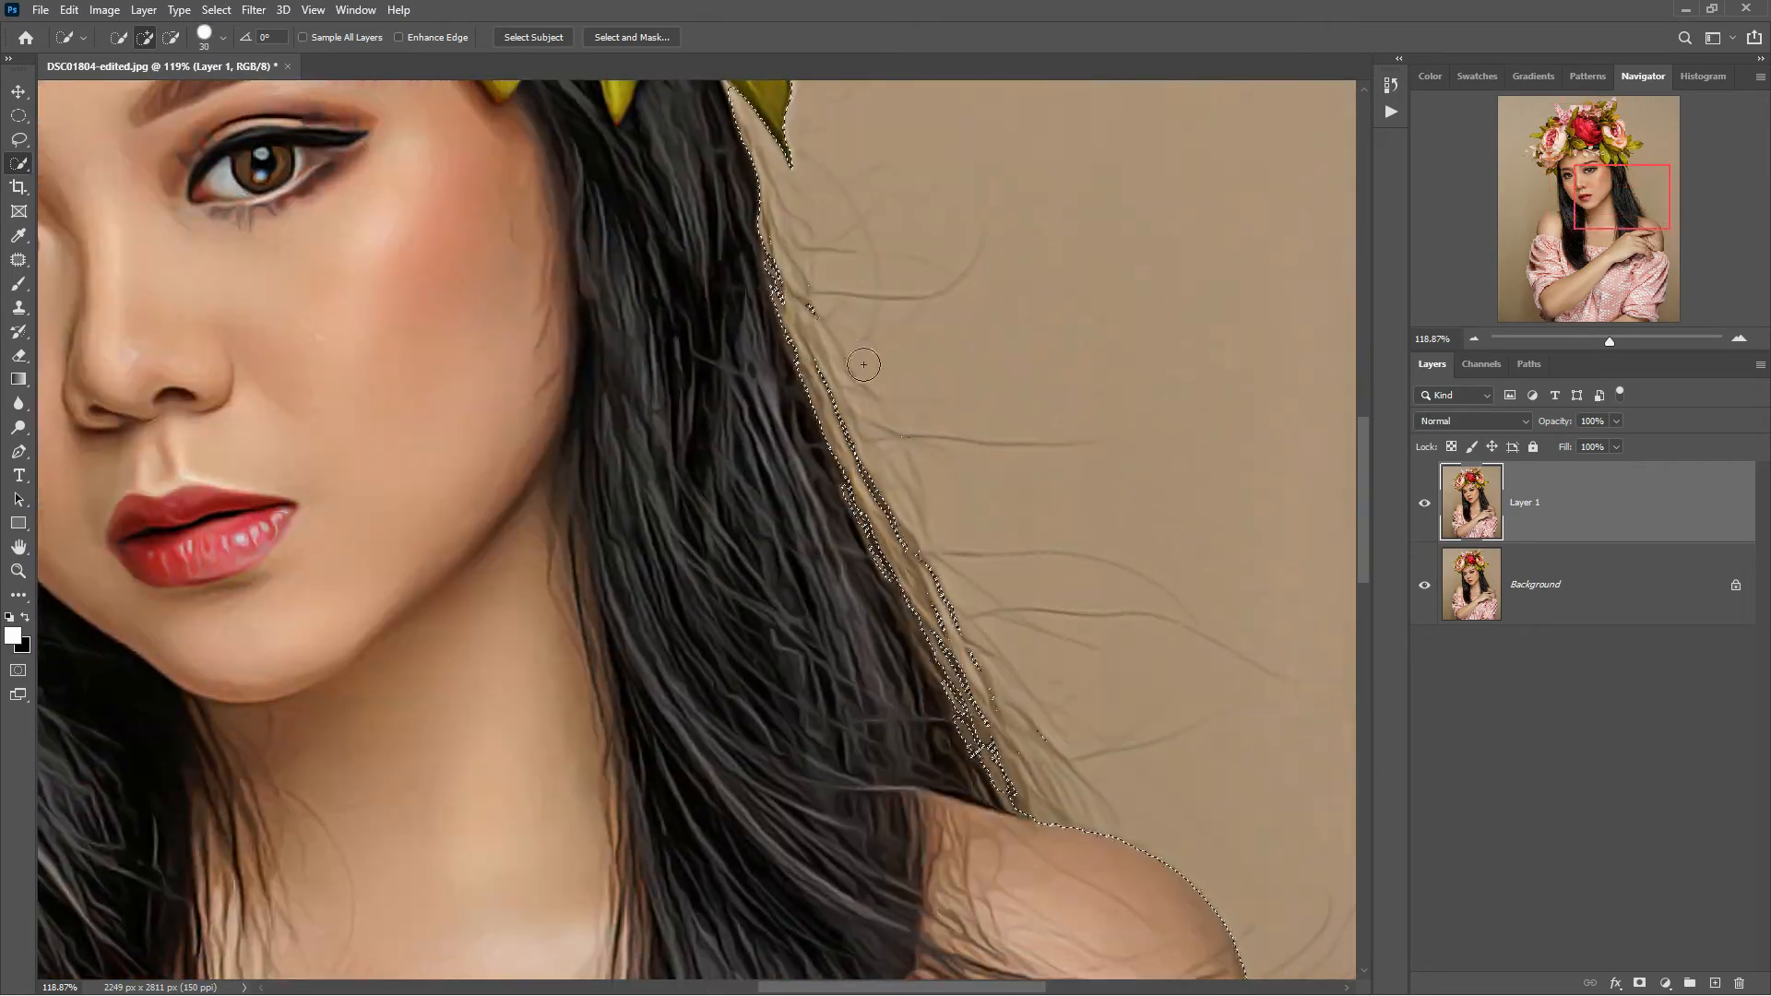
{"action": "left_click_drag", "start_coordinate": [1011, 776], "coordinate": [830, 387]}
{"action": "key", "text": "ctrl+0"}
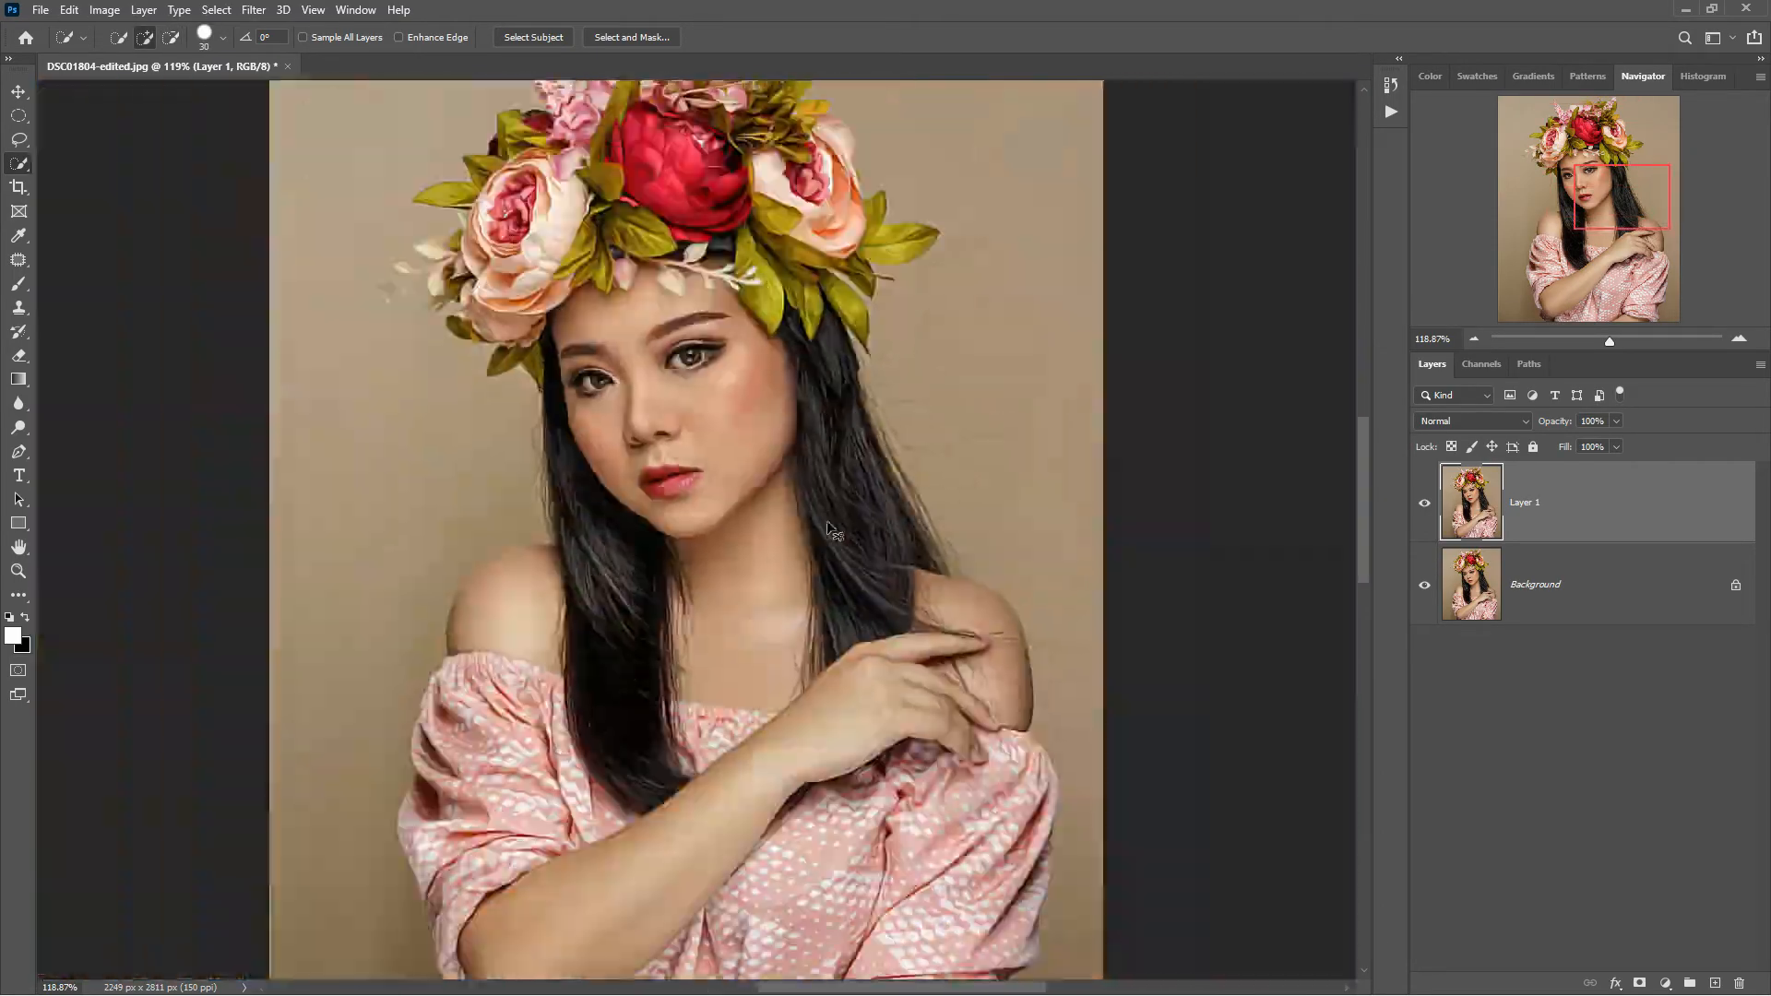
Step: Copy the selected woman to a new layer and hide Layer 1 and the Background
{"action": "left_click", "coordinate": [19, 92]}
{"action": "key", "text": "ctrl+j"}
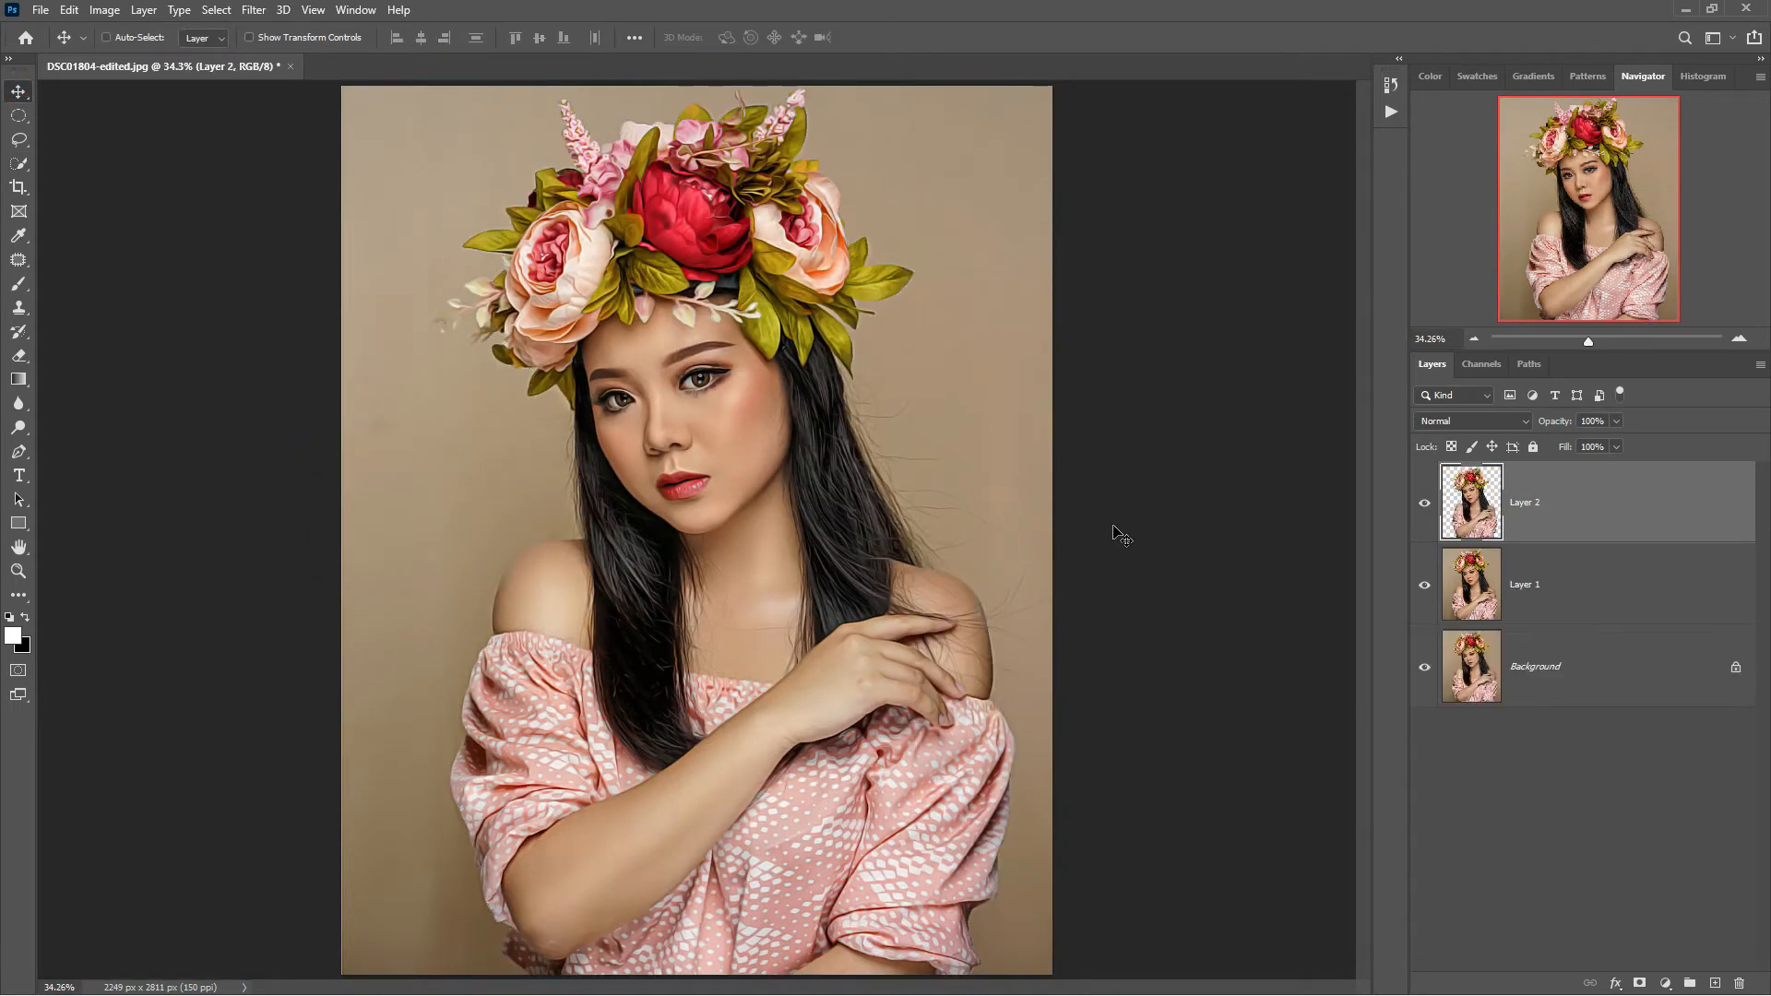
{"action": "left_click", "coordinate": [1424, 667]}
{"action": "left_click", "coordinate": [1424, 585]}
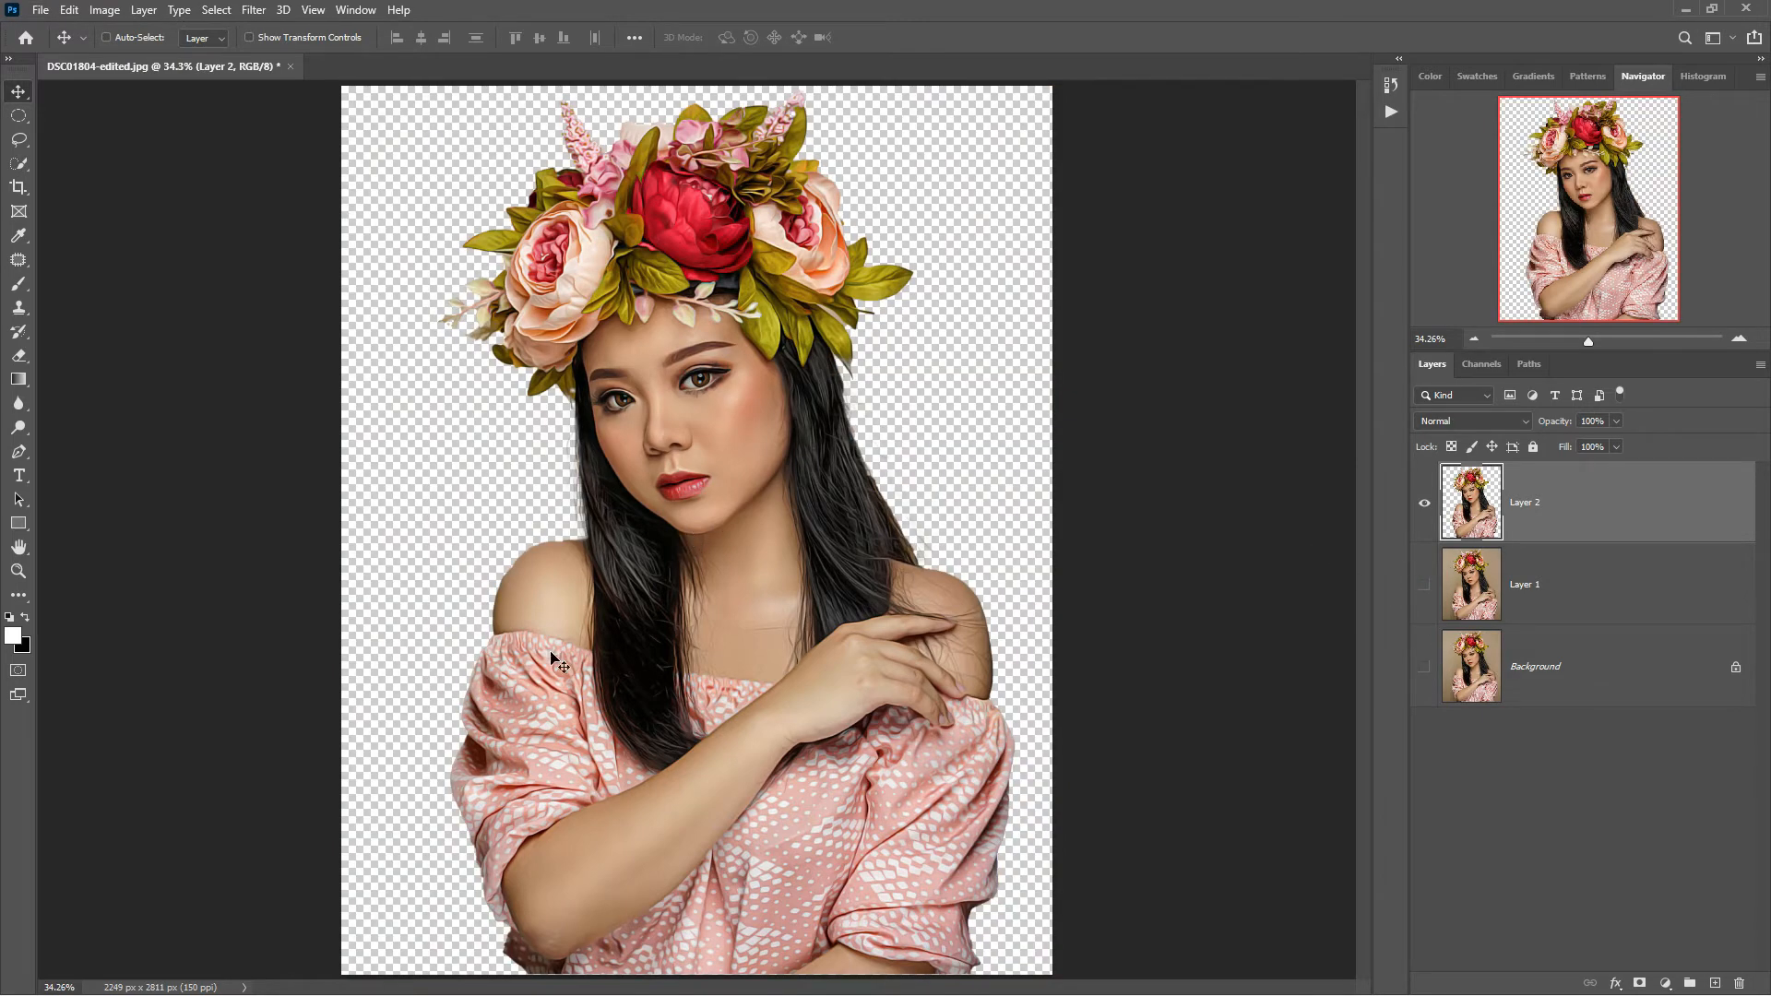
Step: Place the MIX30 image from the Music folder as an embedded layer in the portrait document
{"action": "left_click", "coordinate": [18, 571]}
{"action": "left_click_drag", "start_coordinate": [698, 534], "coordinate": [684, 531]}
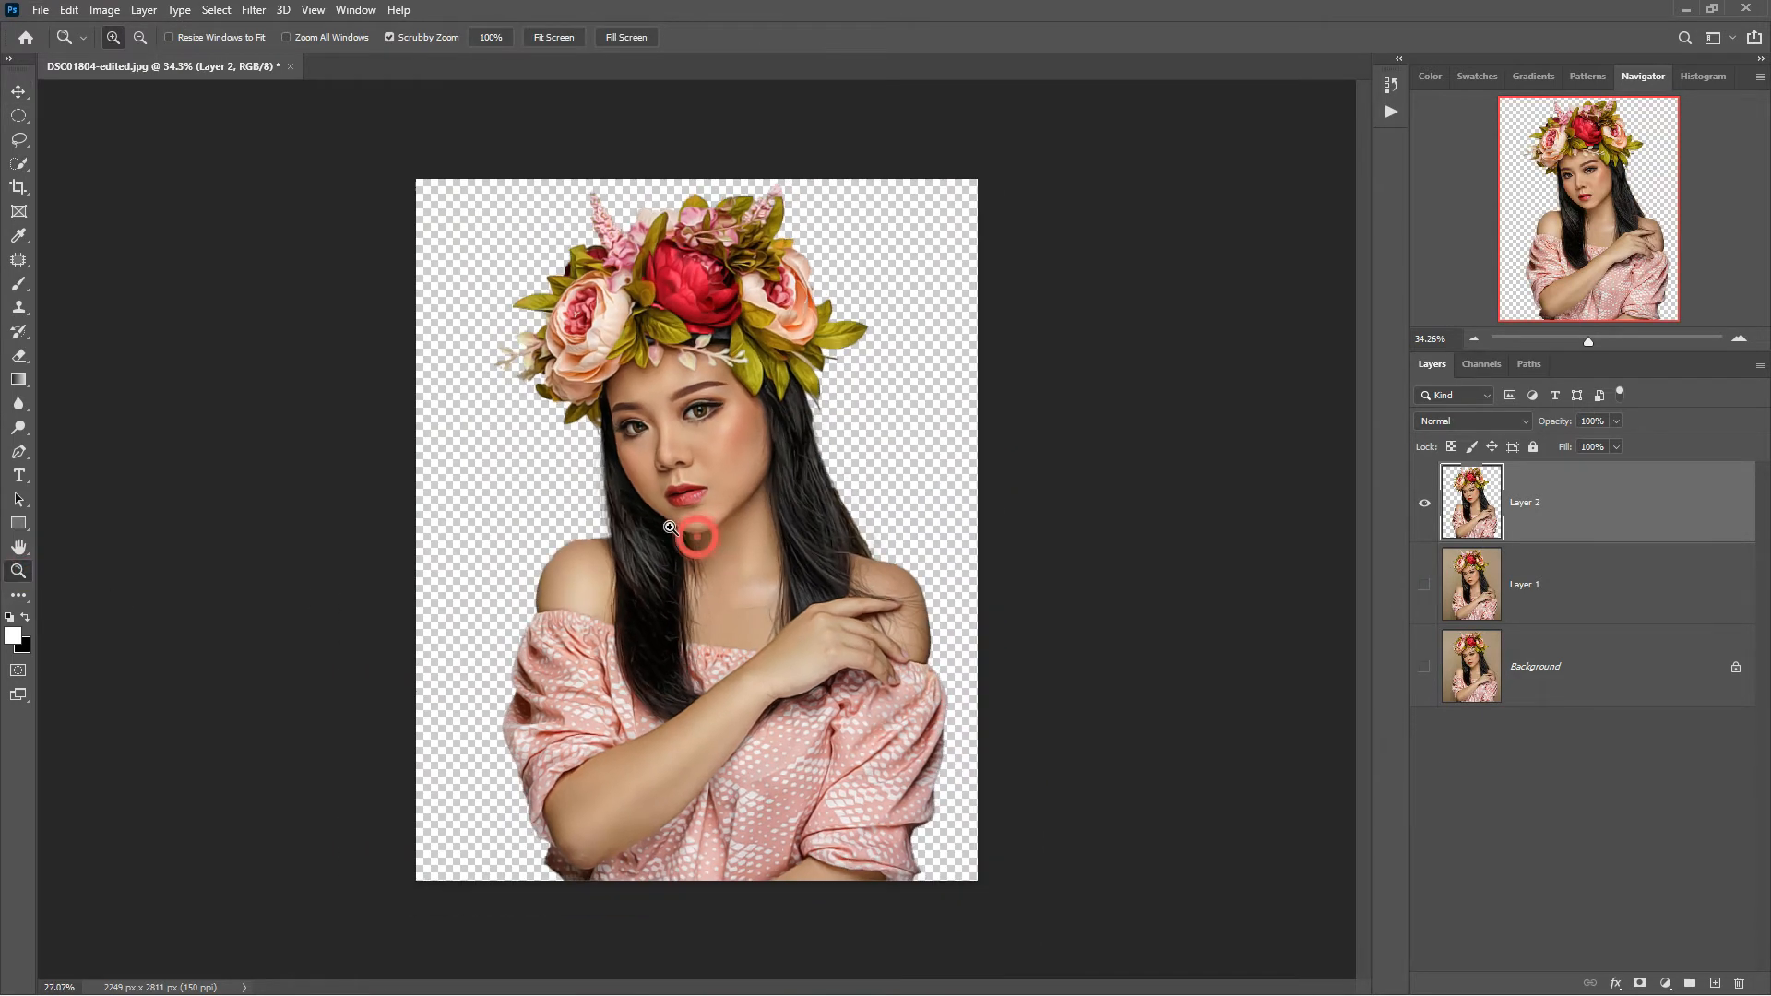
{"action": "left_click", "coordinate": [25, 95]}
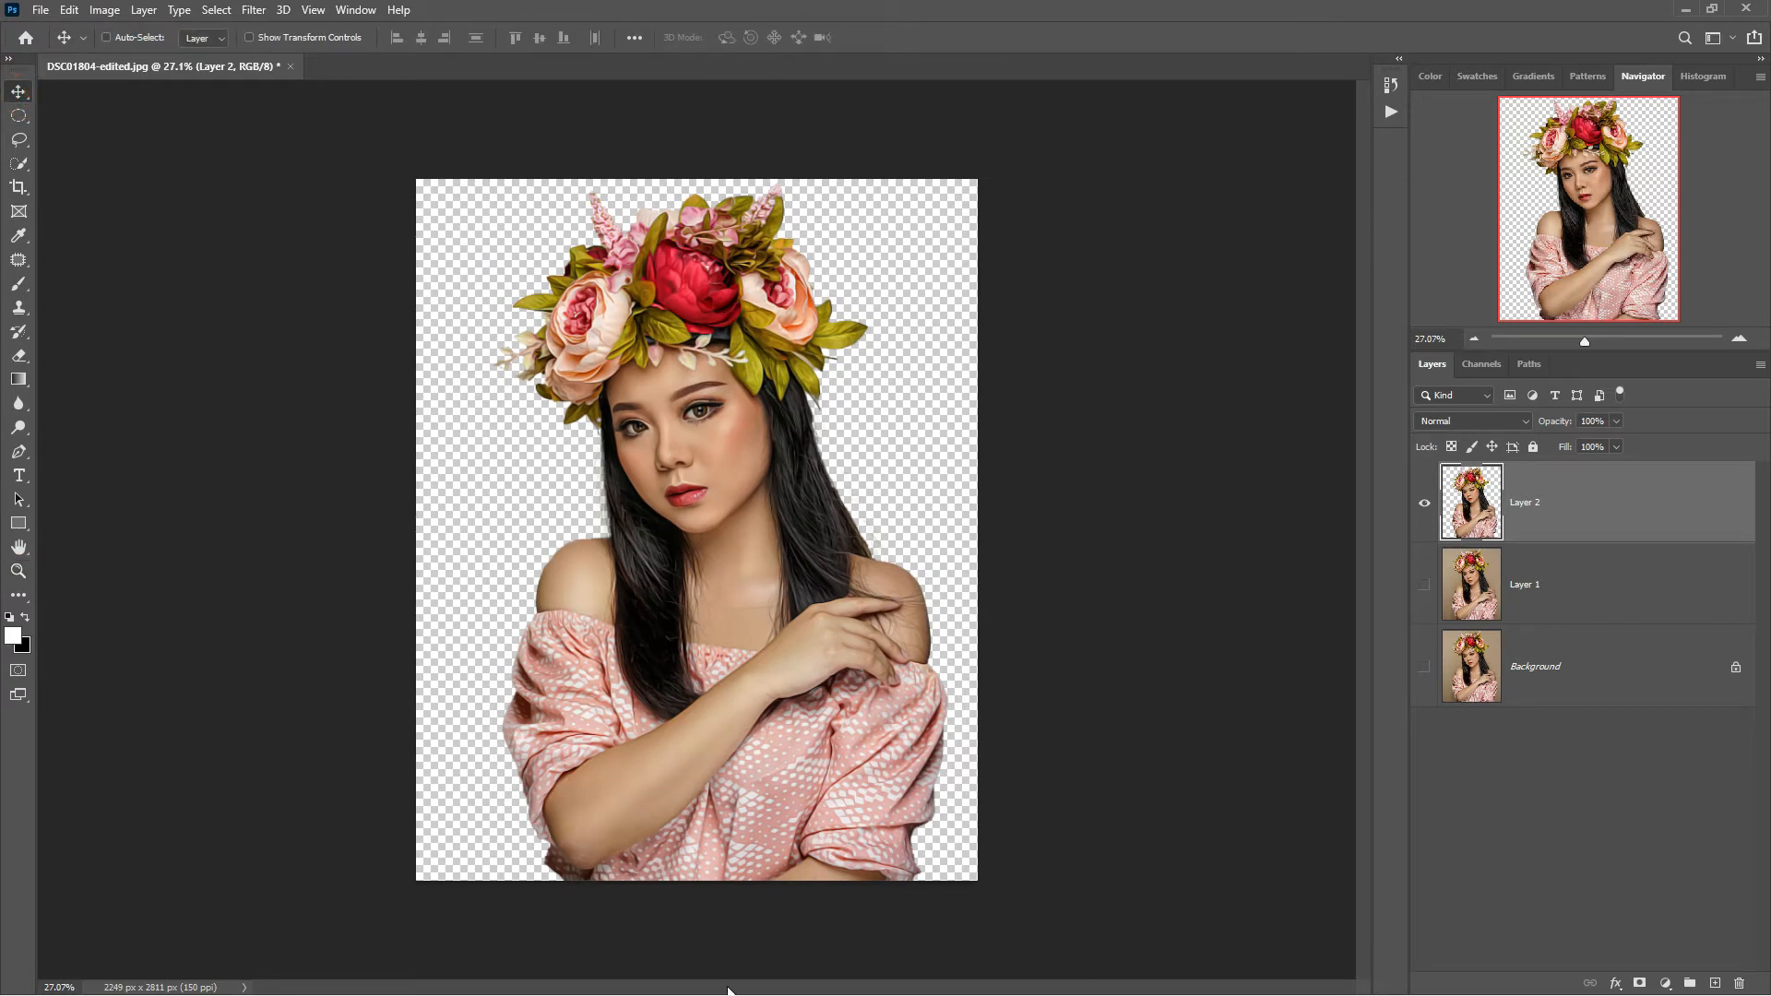
{"action": "left_click", "coordinate": [40, 10]}
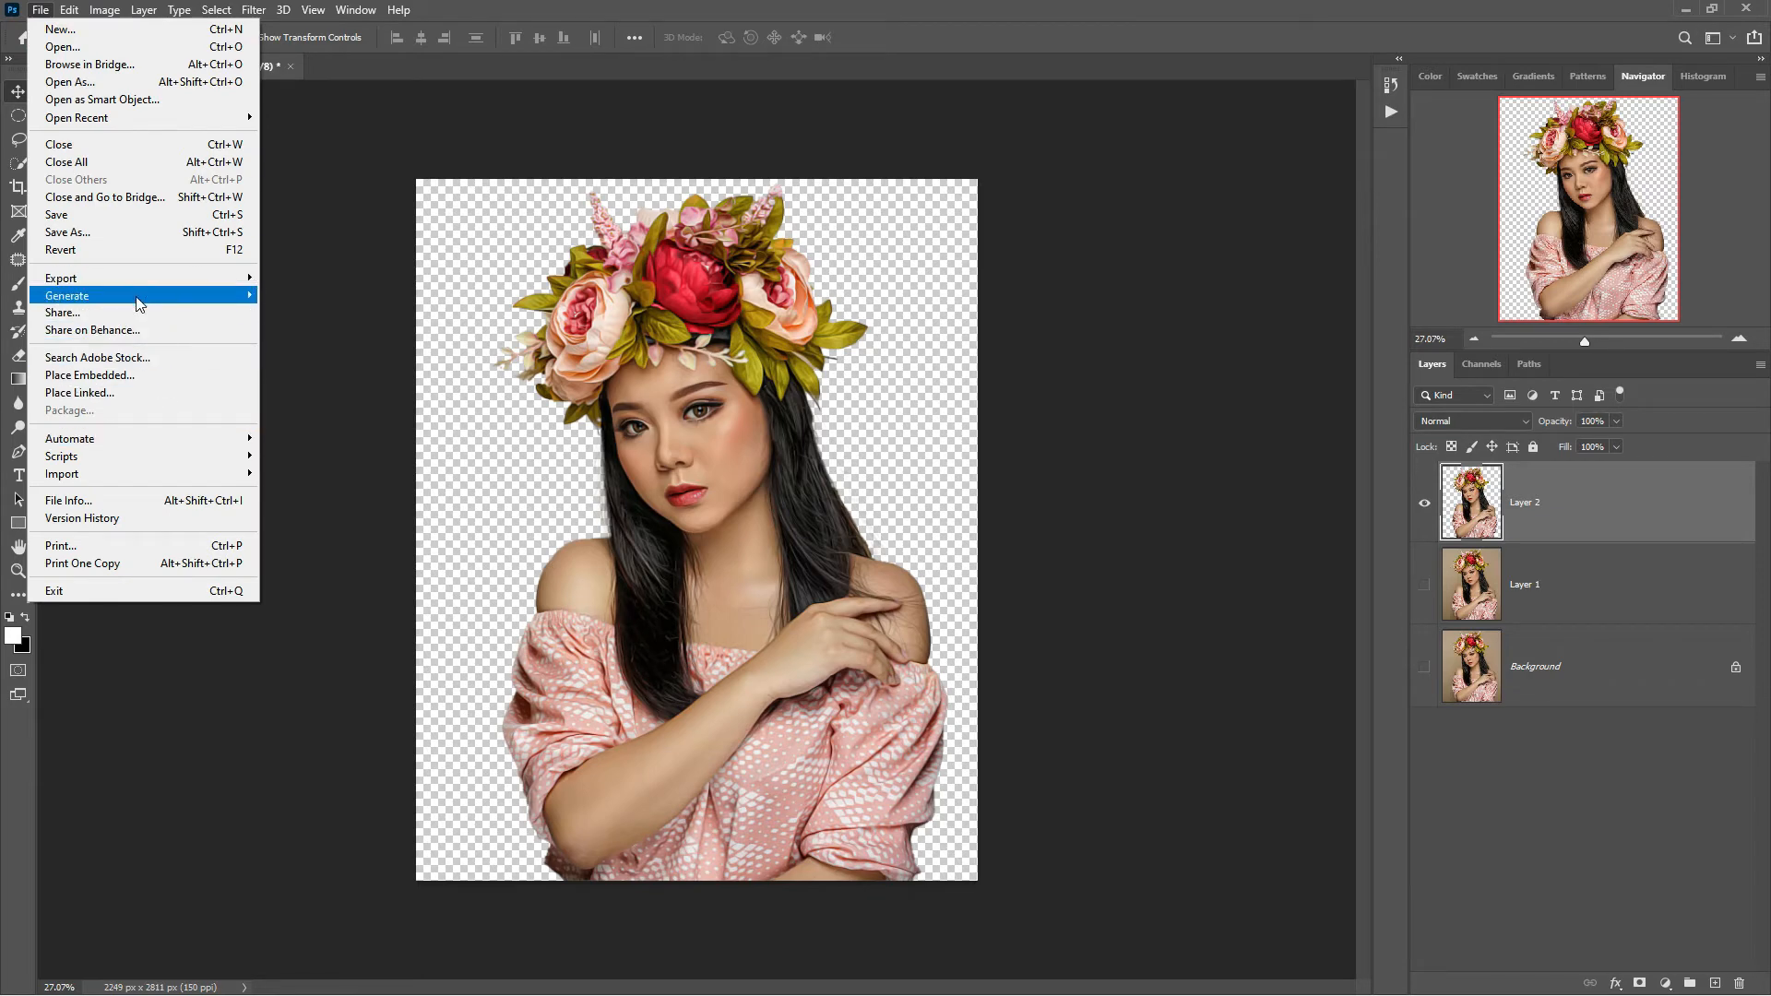
{"action": "left_click", "coordinate": [143, 379]}
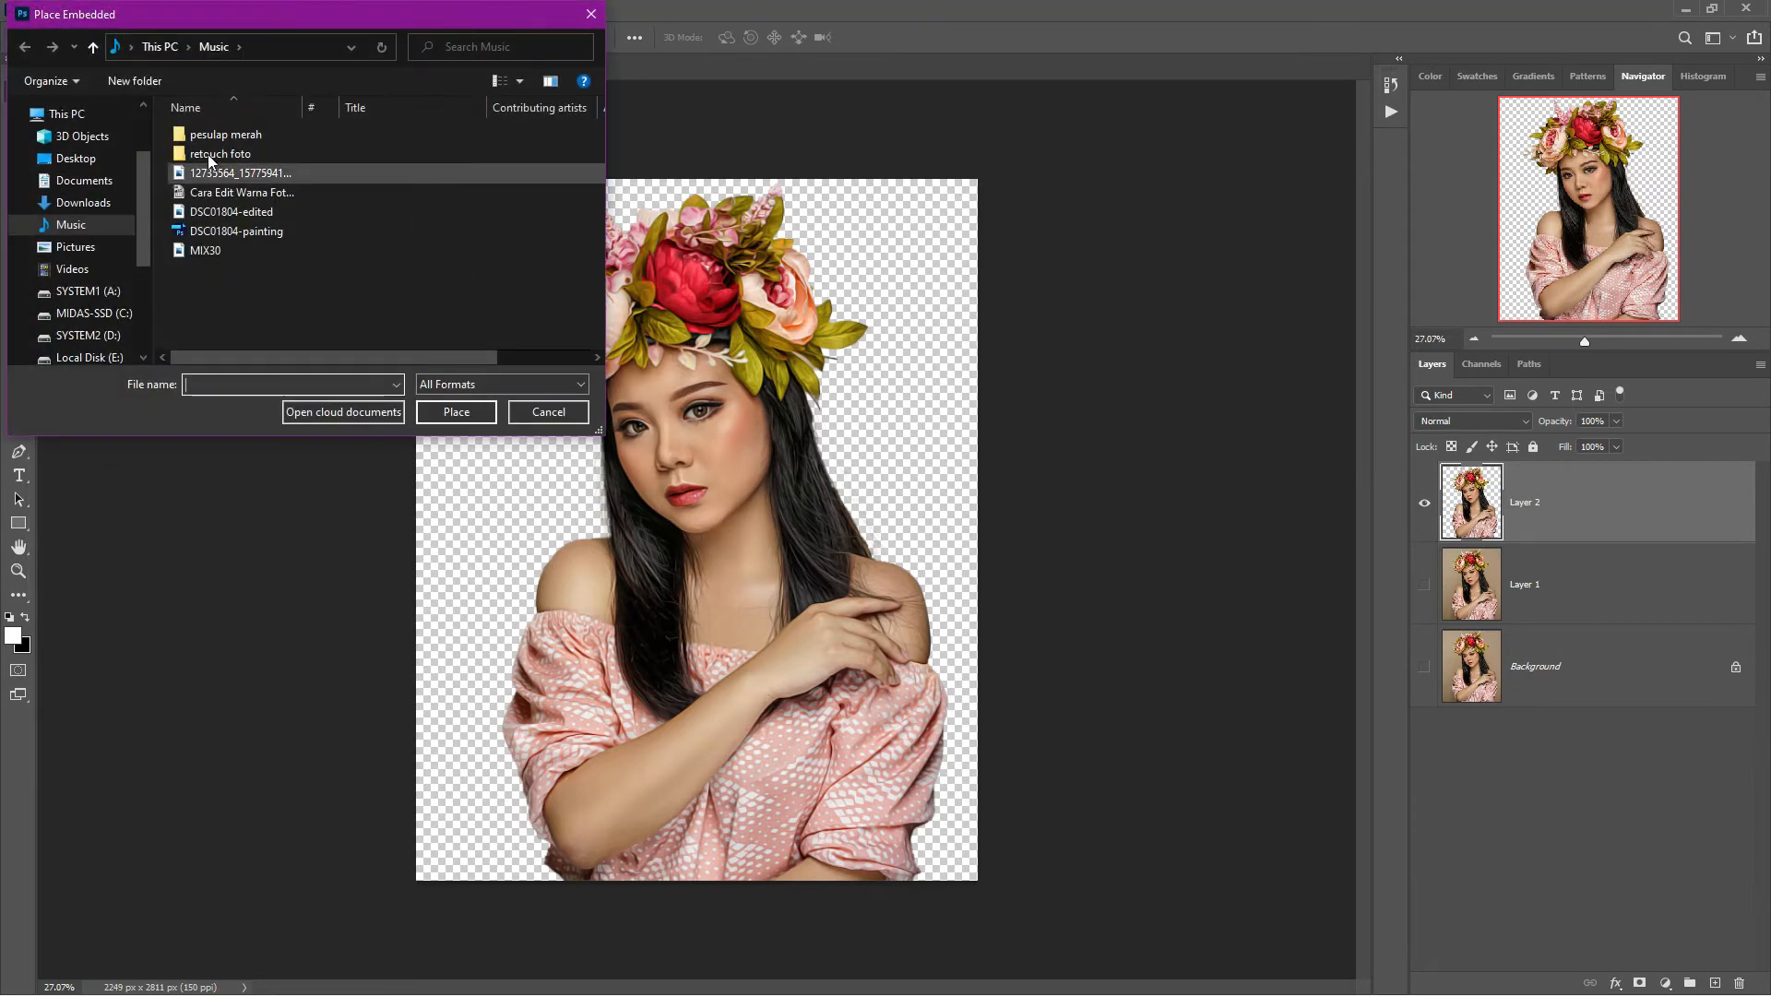
{"action": "left_click", "coordinate": [82, 204]}
{"action": "left_click", "coordinate": [82, 227]}
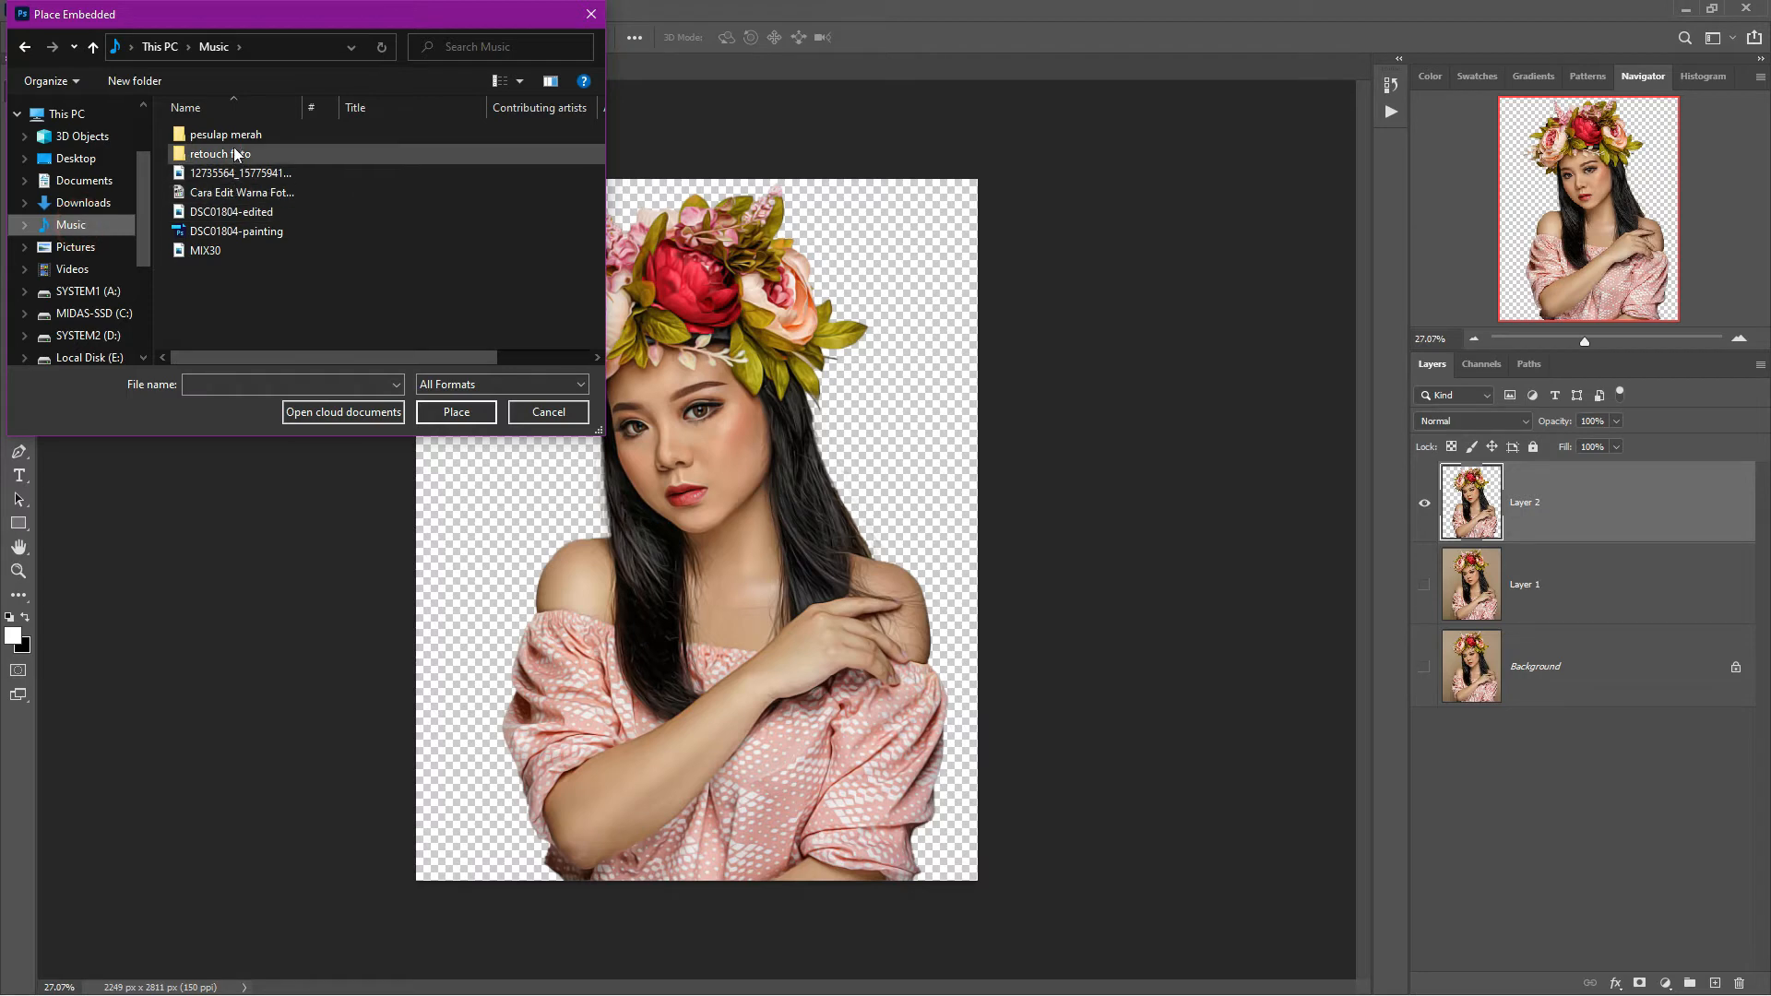
{"action": "left_click", "coordinate": [519, 81]}
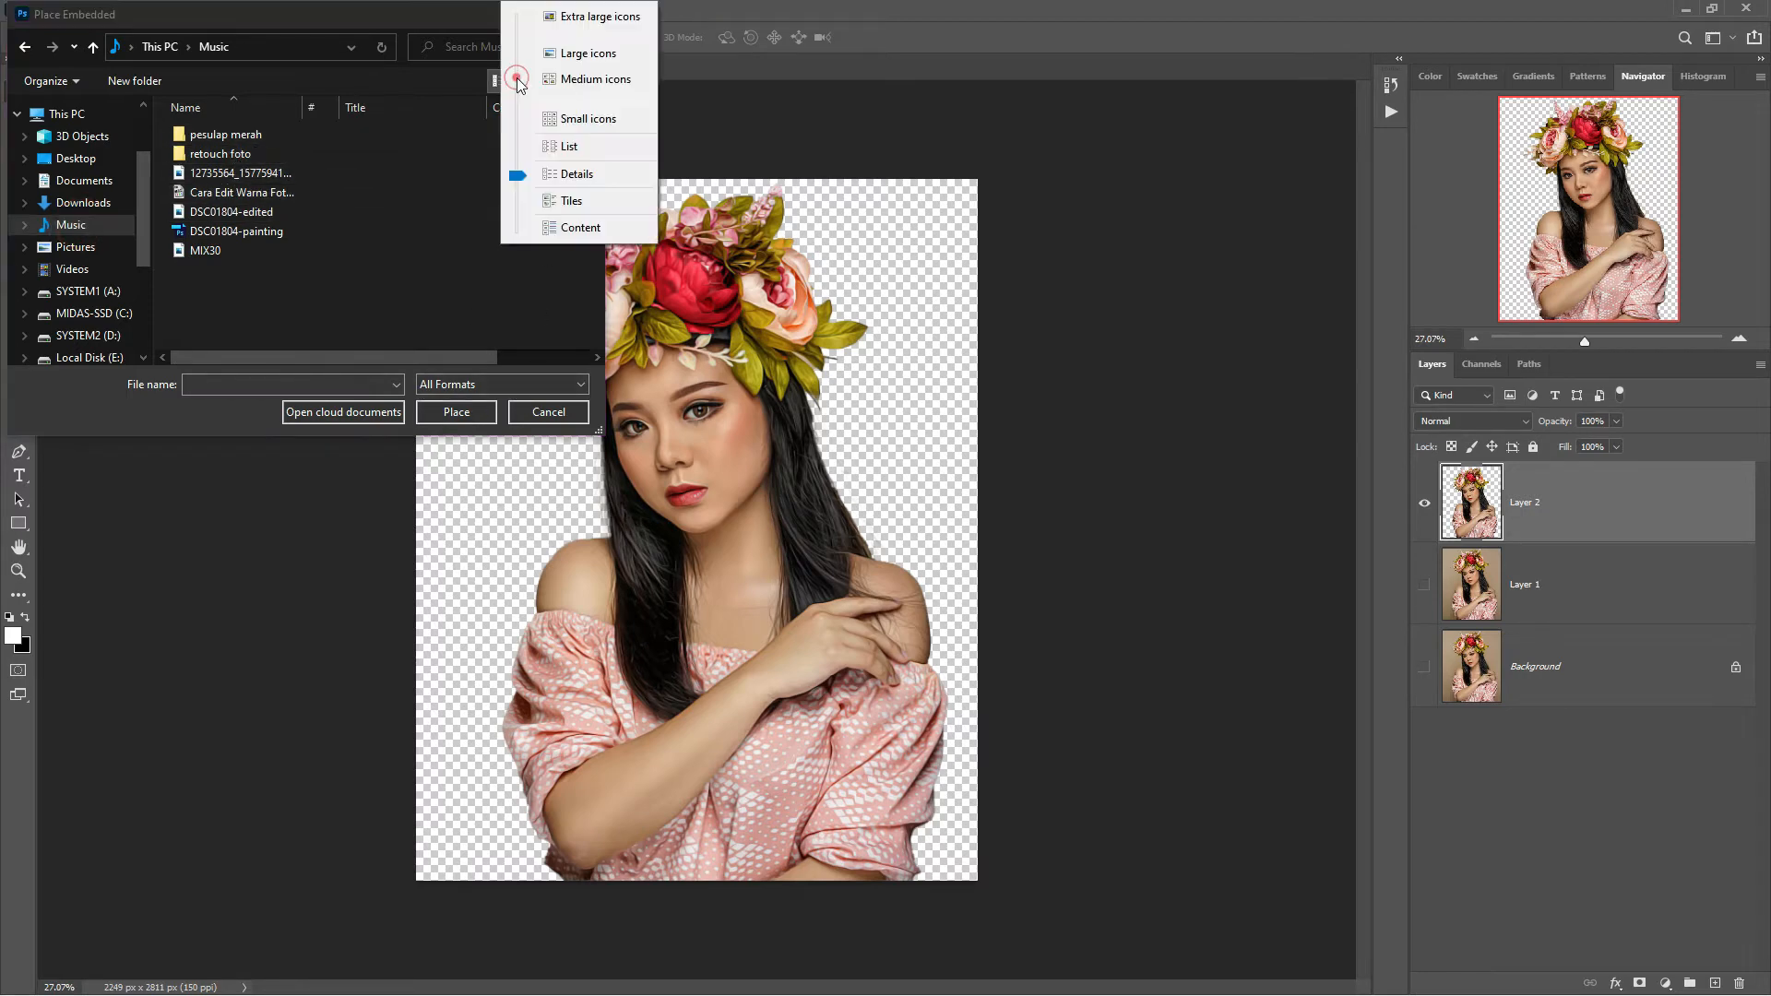
{"action": "left_click", "coordinate": [589, 52]}
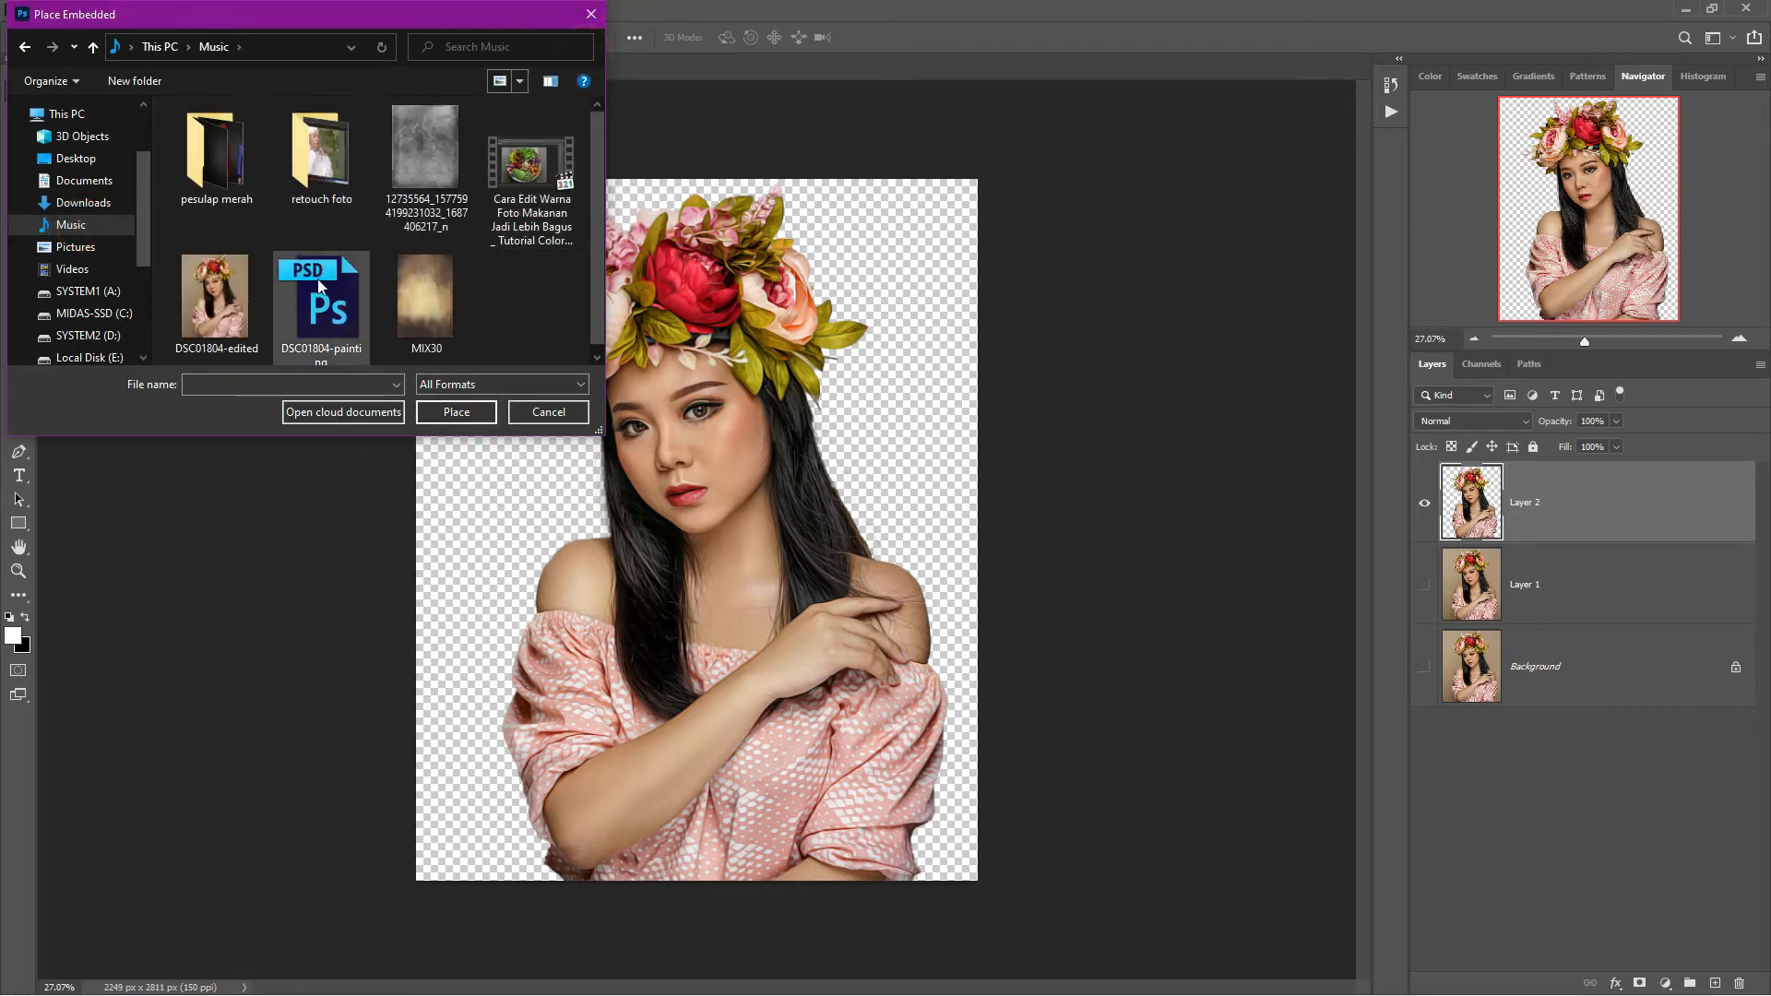
{"action": "left_click", "coordinate": [427, 295]}
{"action": "left_click", "coordinate": [463, 411]}
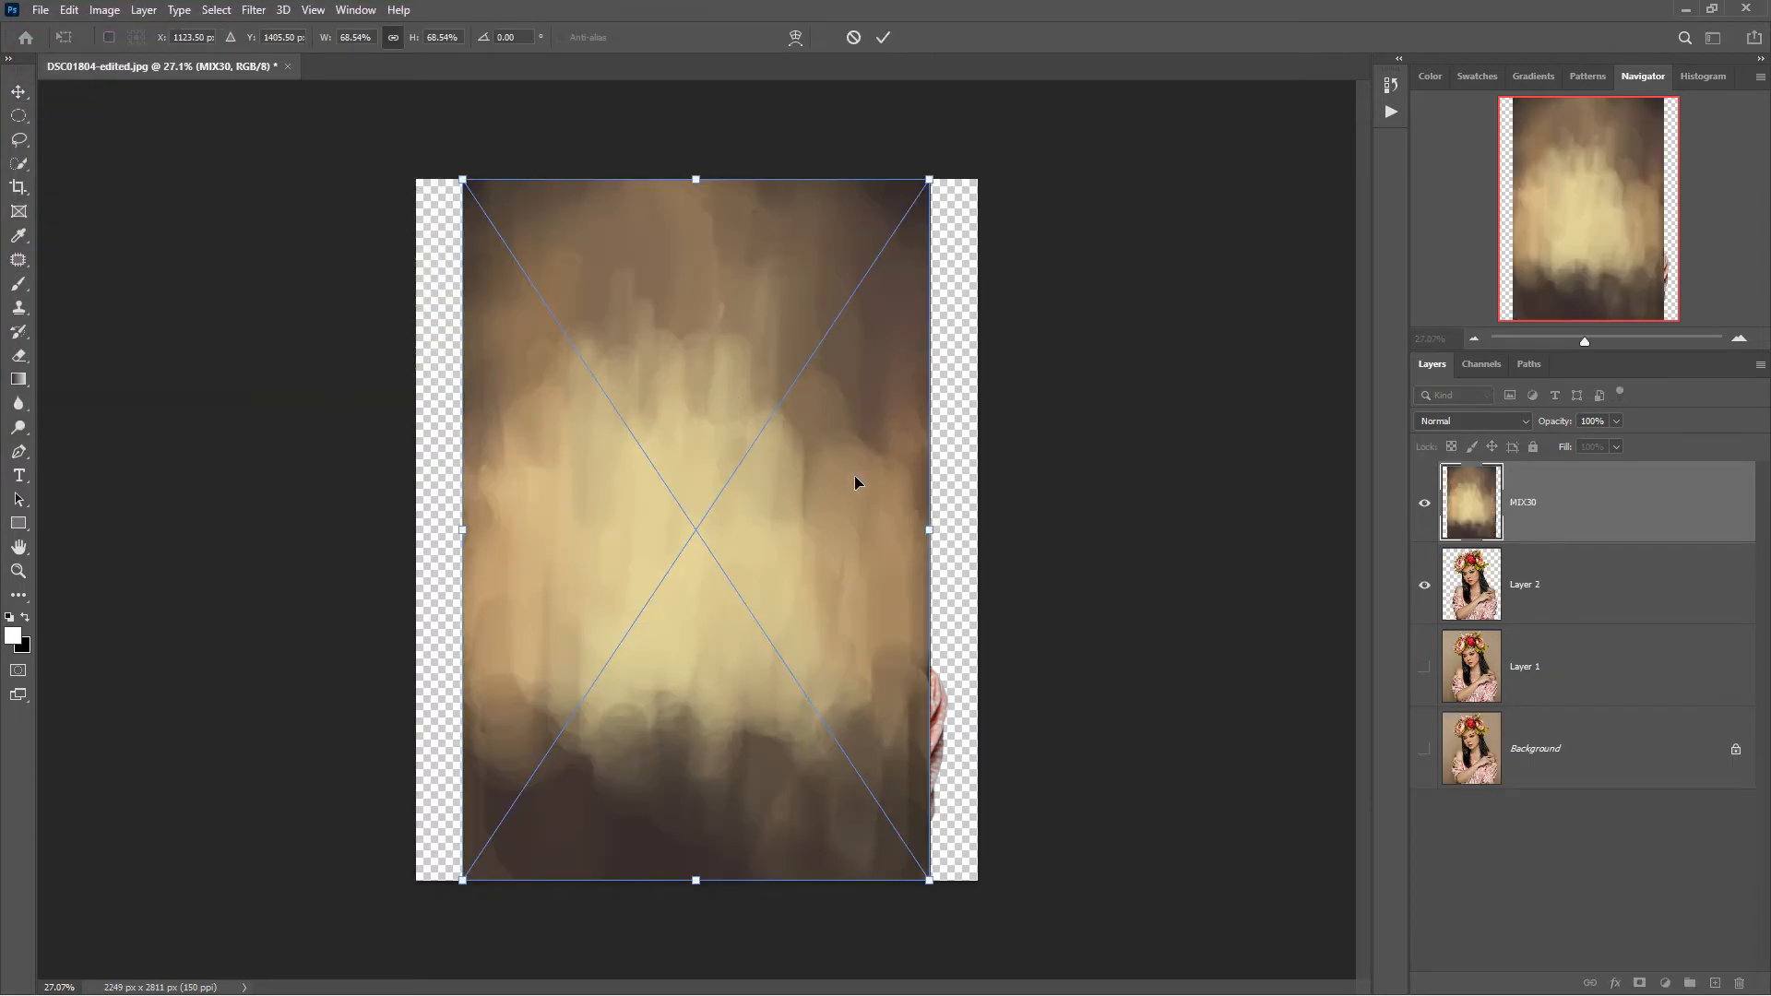
Step: Scale the MIX30 image to 82.30% so it covers the canvas, and put it beneath Layer 2
{"action": "left_click_drag", "start_coordinate": [867, 492], "coordinate": [977, 527]}
{"action": "left_click_drag", "start_coordinate": [899, 350], "coordinate": [892, 446]}
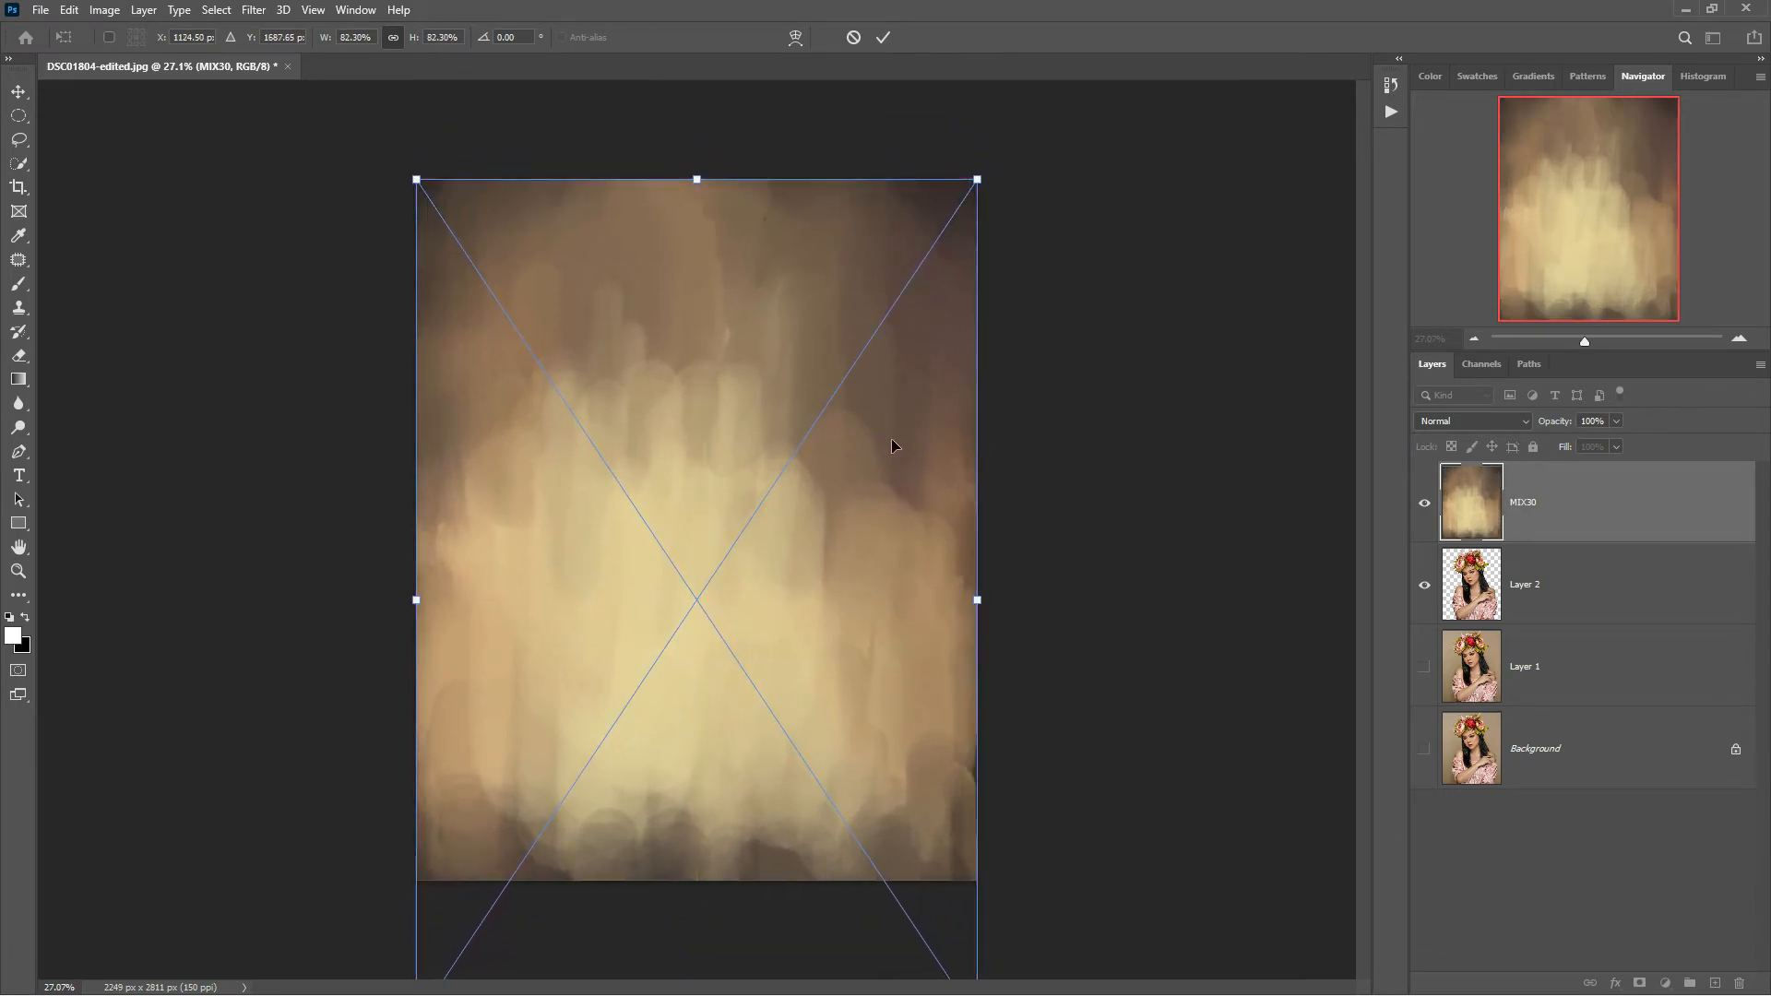
{"action": "left_click", "coordinate": [883, 37]}
{"action": "left_click_drag", "start_coordinate": [1557, 511], "coordinate": [1562, 624]}
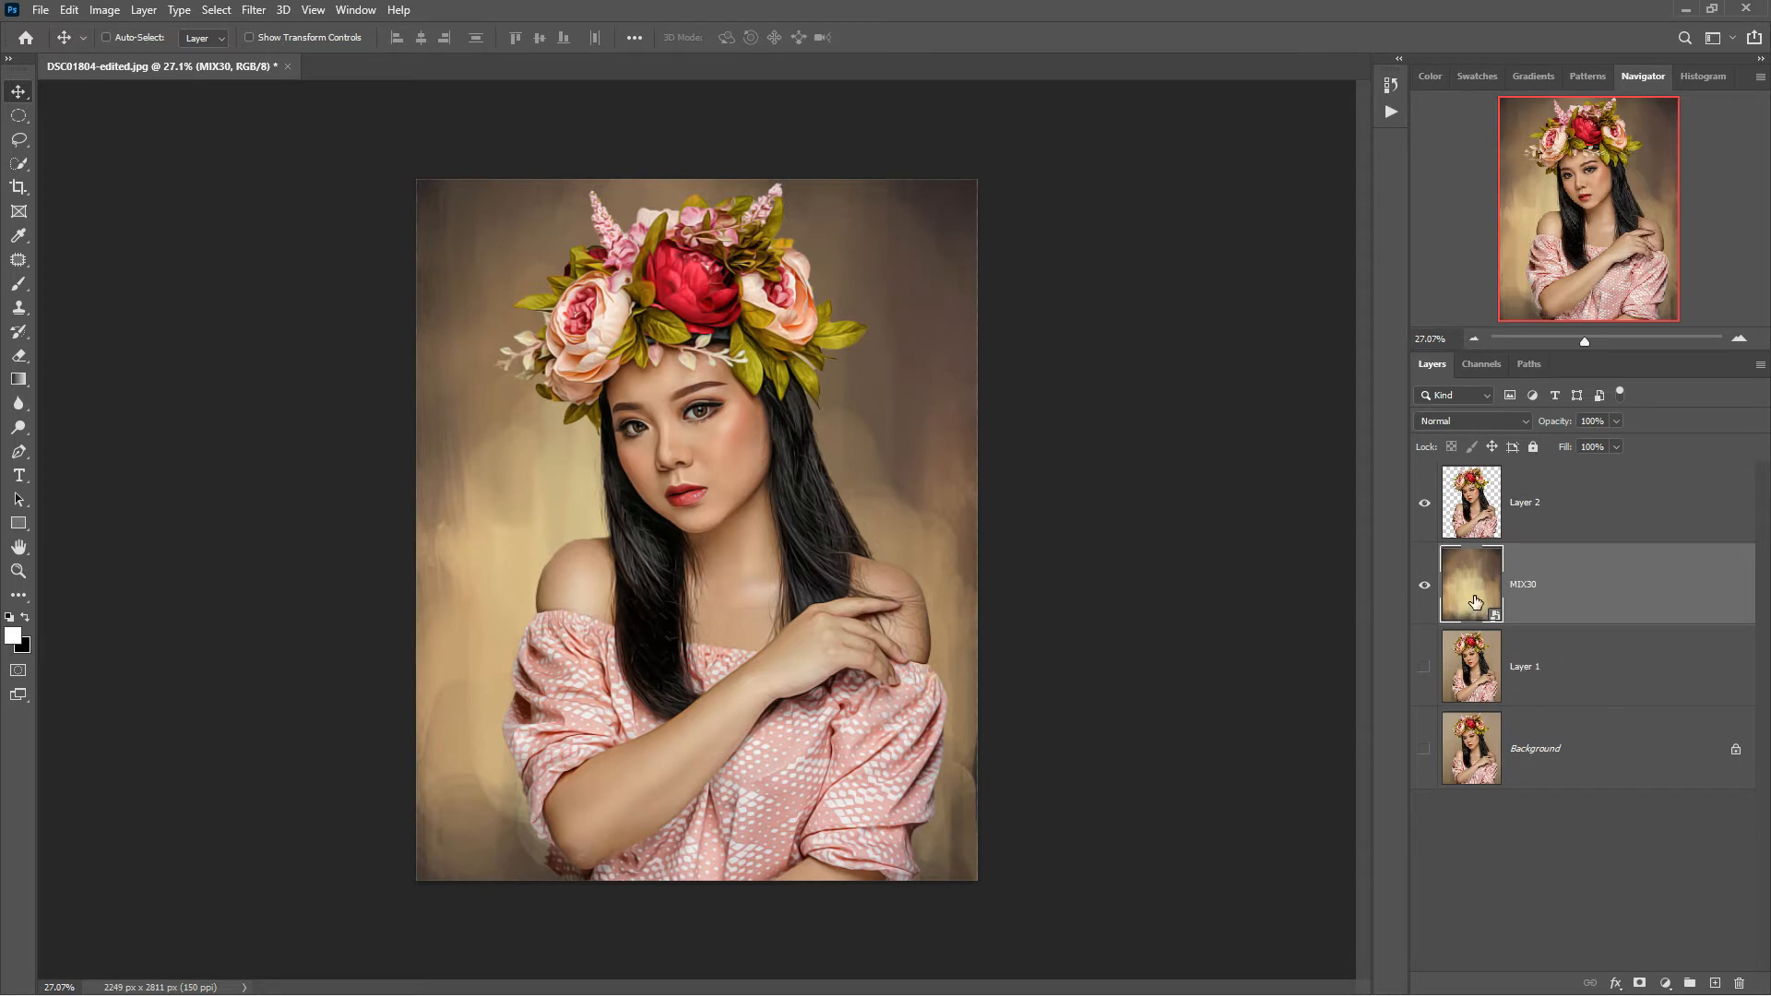
Step: Scale the woman on Layer 2 down to about 91% and reposition her within the painted backdrop
{"action": "left_click", "coordinate": [1478, 521]}
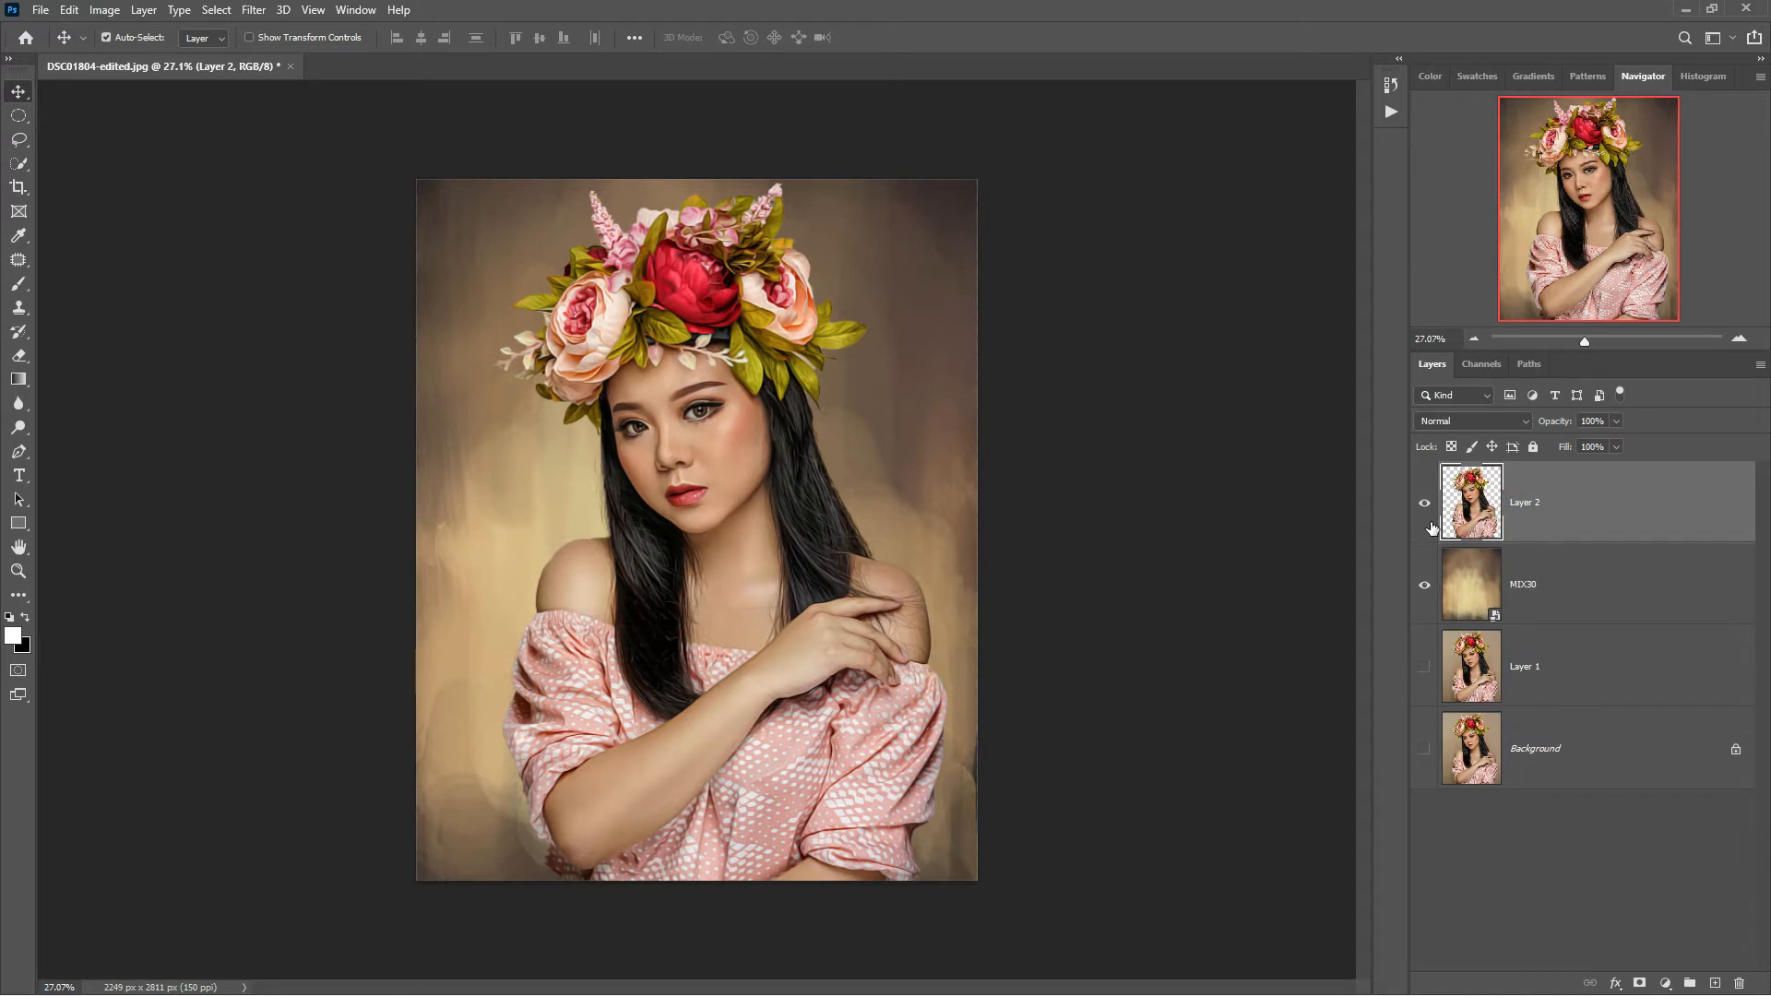
{"action": "key", "text": "ctrl+t"}
{"action": "left_click_drag", "start_coordinate": [951, 174], "coordinate": [911, 244]}
{"action": "left_click_drag", "start_coordinate": [652, 540], "coordinate": [664, 521]}
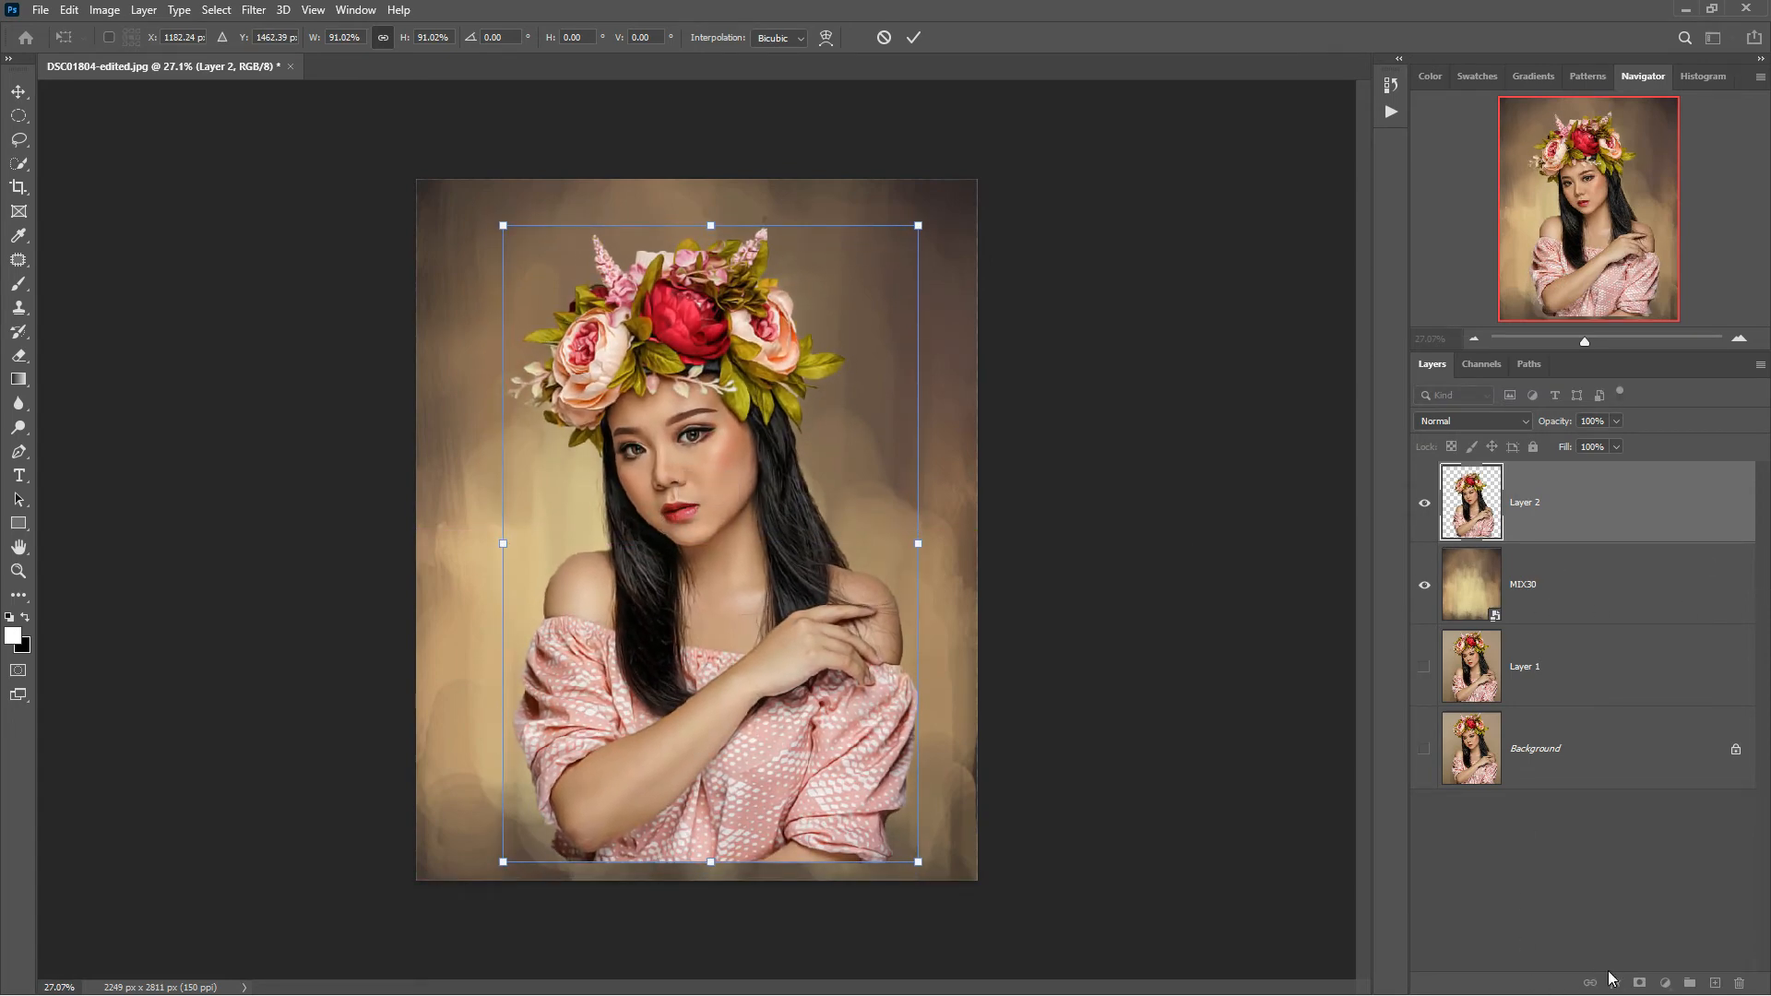
{"action": "key", "text": "Return"}
Step: Add a layer mask to Layer 2 and fade out the woman's lower body with a soft black brush of about 1200 to 1100 px
{"action": "left_click", "coordinate": [1639, 982]}
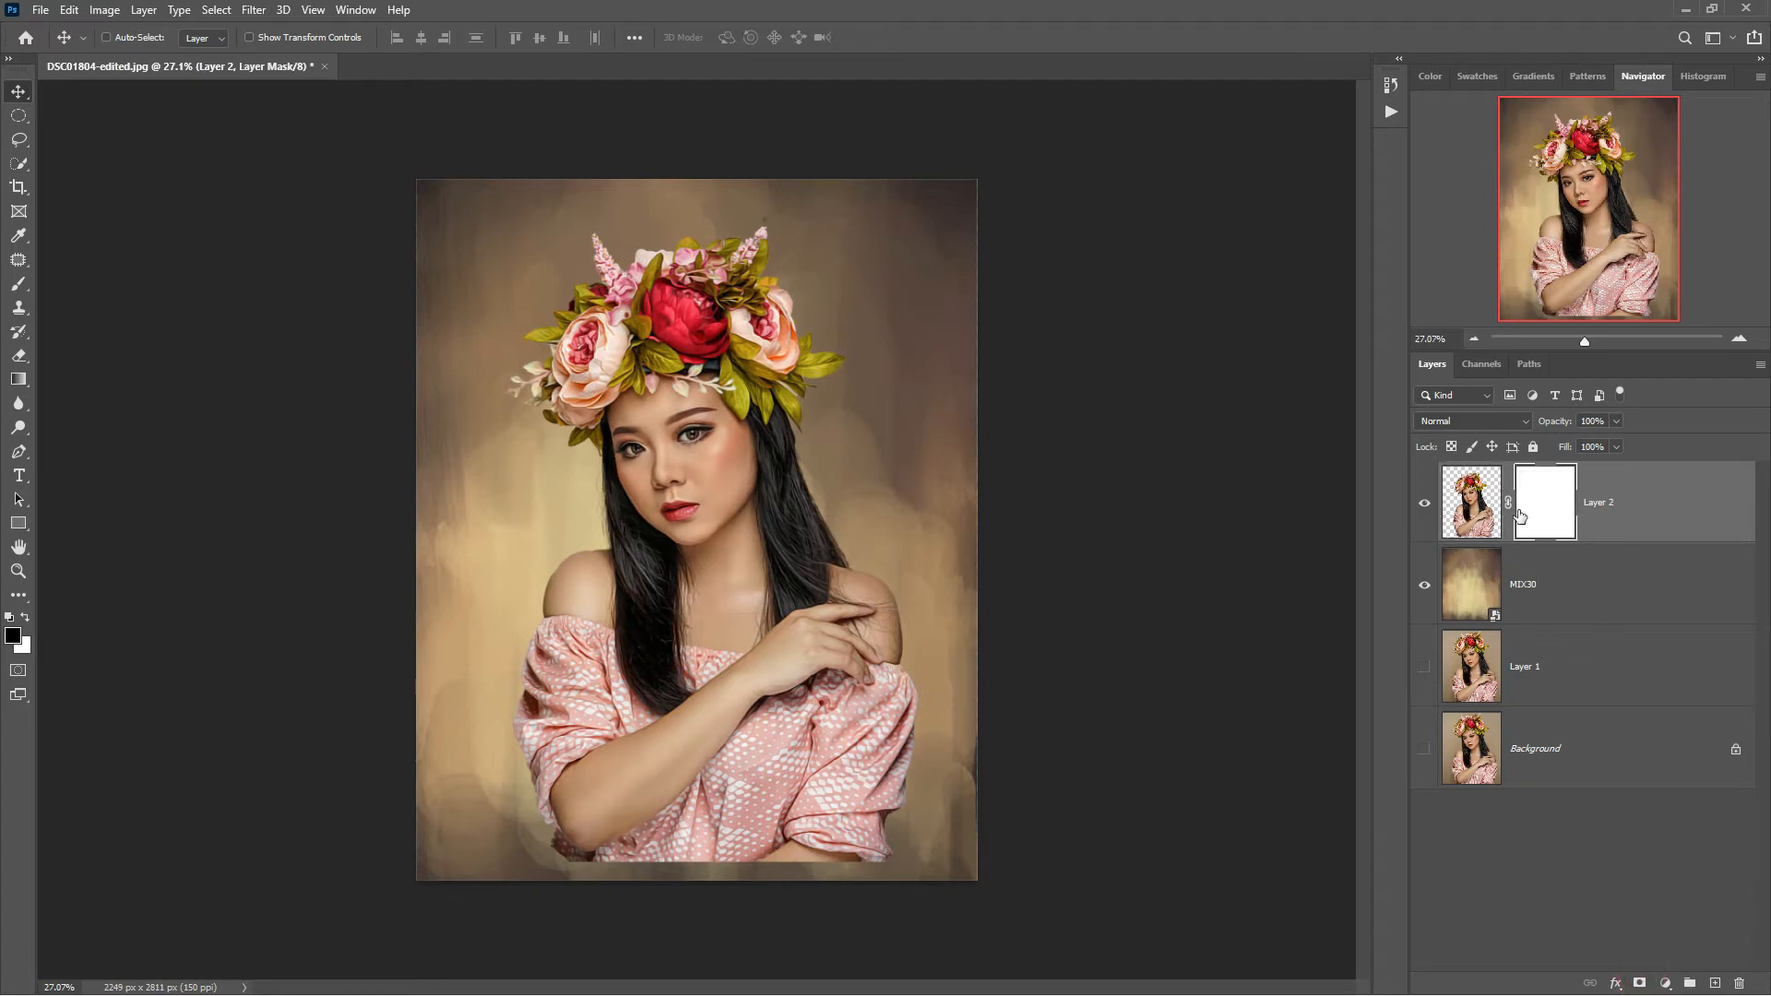
{"action": "left_click", "coordinate": [19, 284]}
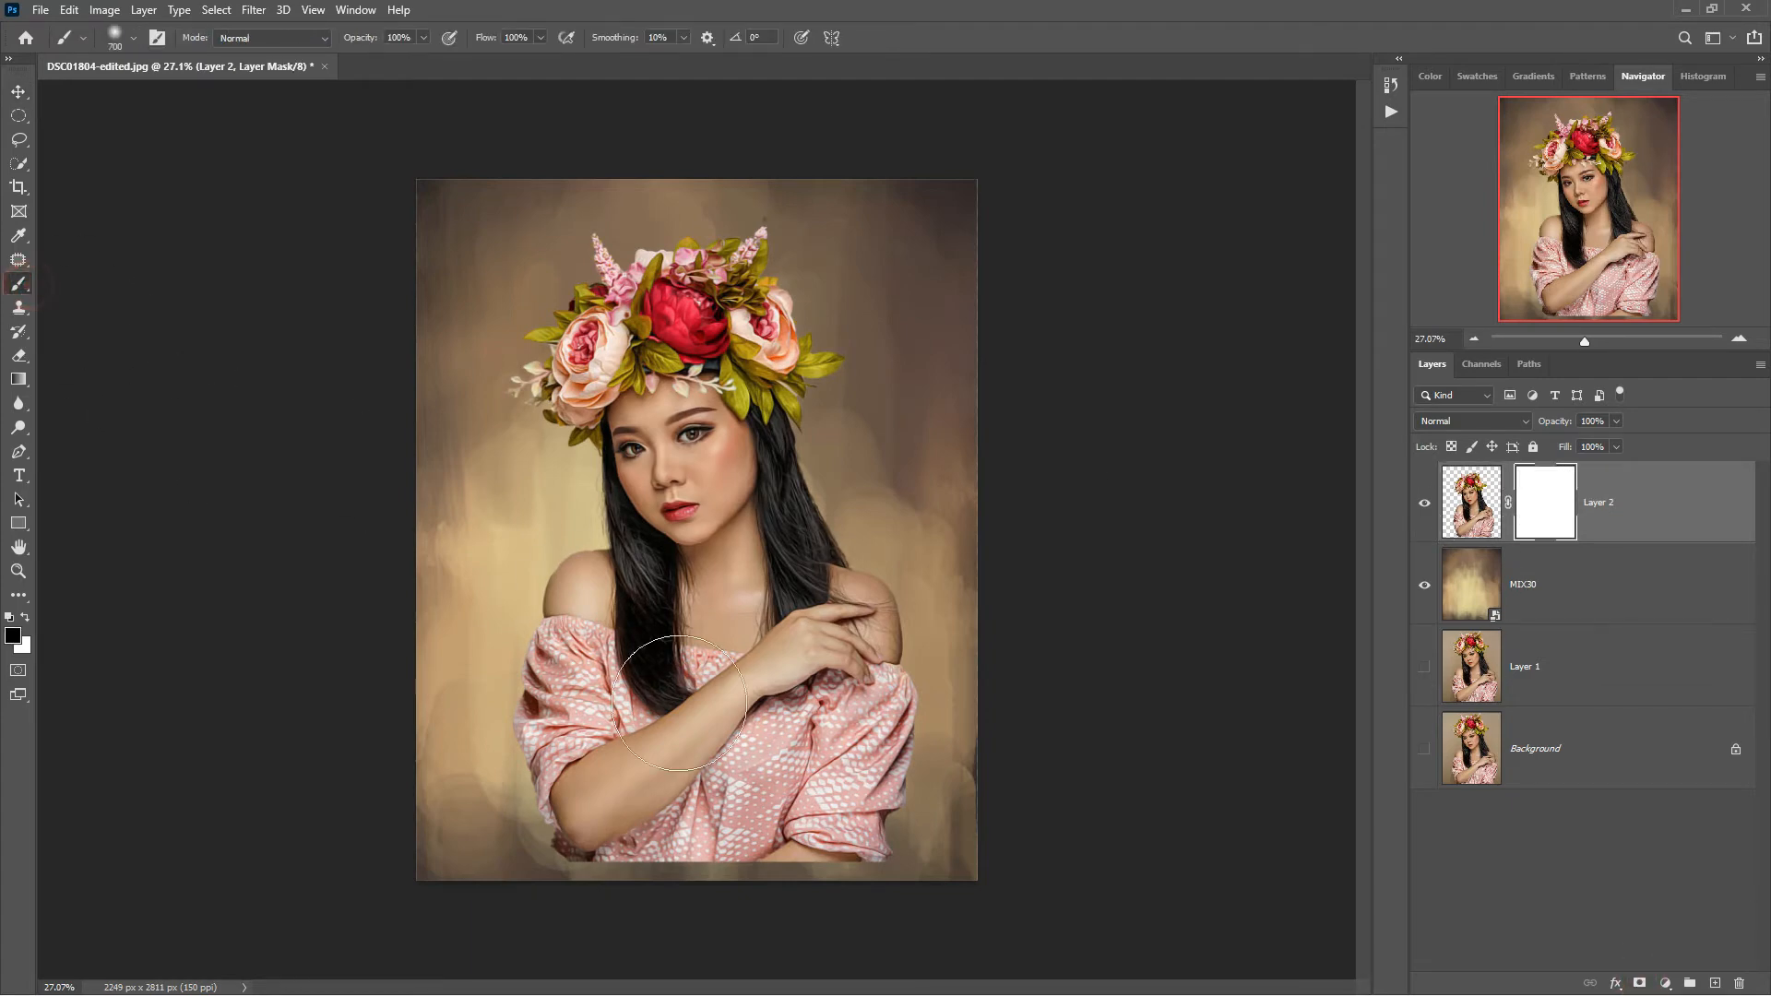
{"action": "key", "text": "bracketright"}
{"action": "key", "text": "bracketright"}
{"action": "key", "text": "bracketright"}
{"action": "key", "text": "bracketright"}
{"action": "key", "text": "bracketright"}
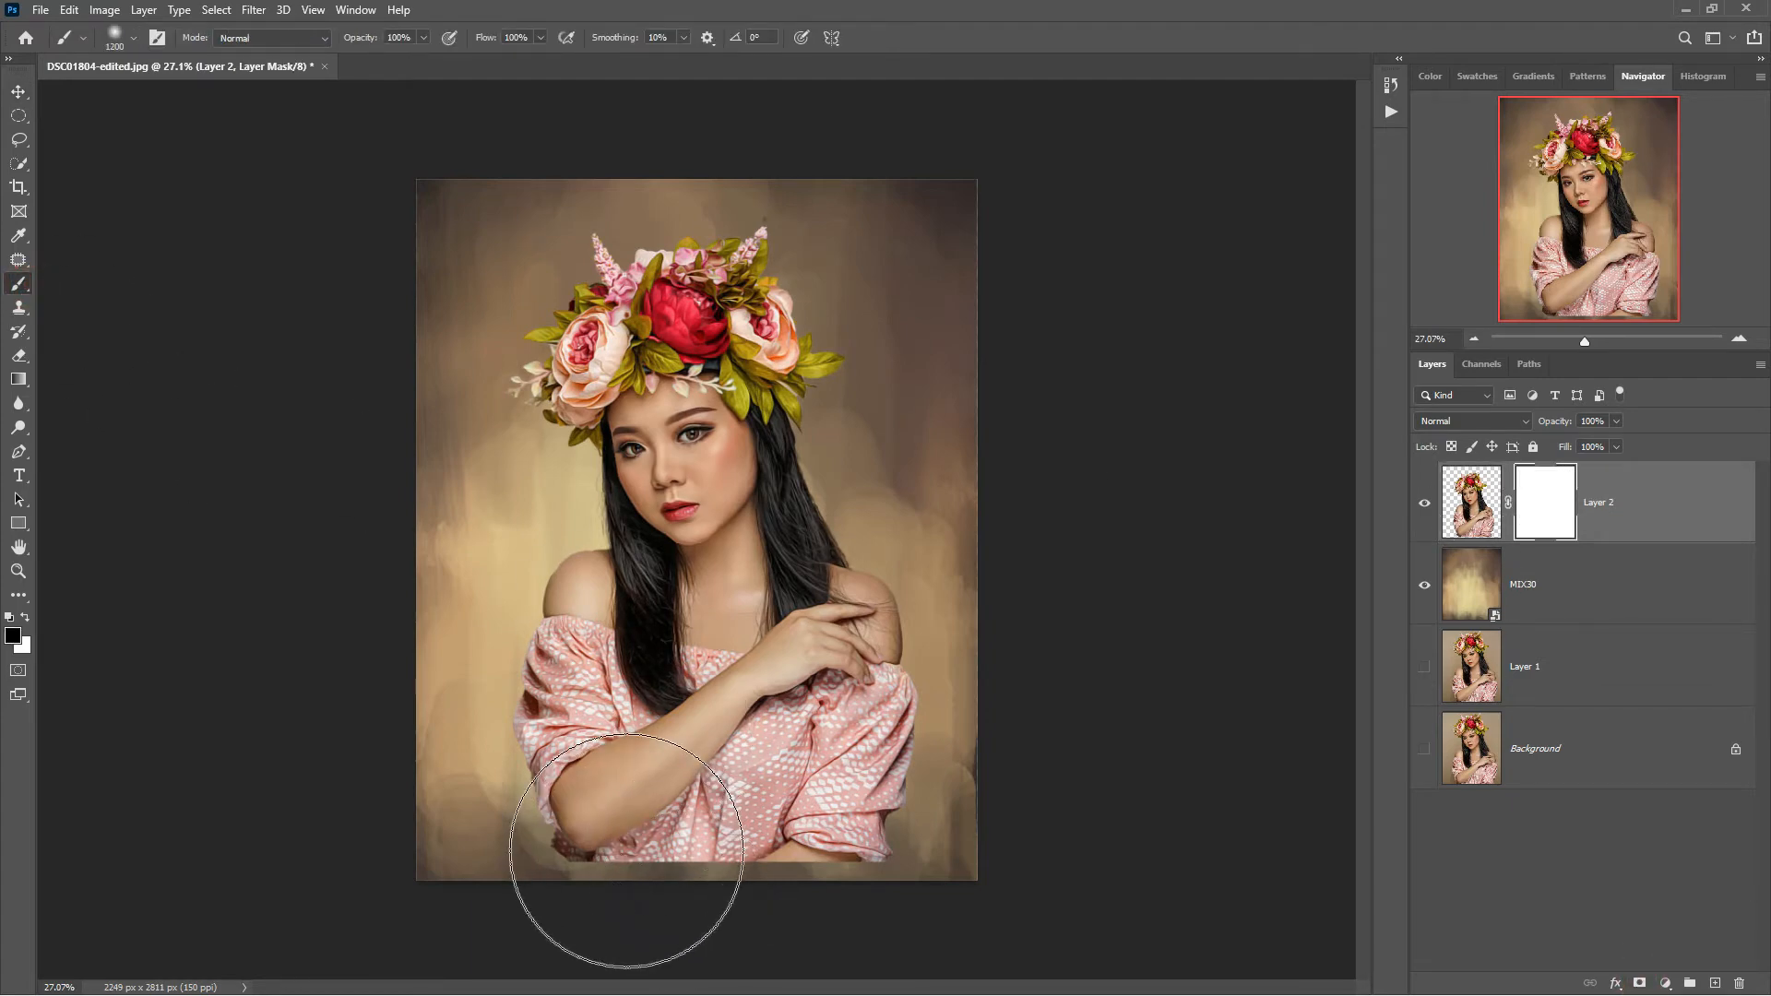
{"action": "mouse_move", "coordinate": [499, 849]}
{"action": "left_mouse_down"}
{"action": "mouse_move", "coordinate": [667, 910]}
{"action": "mouse_move", "coordinate": [805, 904]}
{"action": "mouse_move", "coordinate": [1005, 821]}
{"action": "mouse_move", "coordinate": [801, 911]}
{"action": "mouse_move", "coordinate": [635, 944]}
{"action": "mouse_move", "coordinate": [504, 934]}
{"action": "mouse_move", "coordinate": [954, 874]}
{"action": "mouse_move", "coordinate": [622, 930]}
{"action": "left_mouse_up"}
{"action": "key", "text": "bracketleft"}
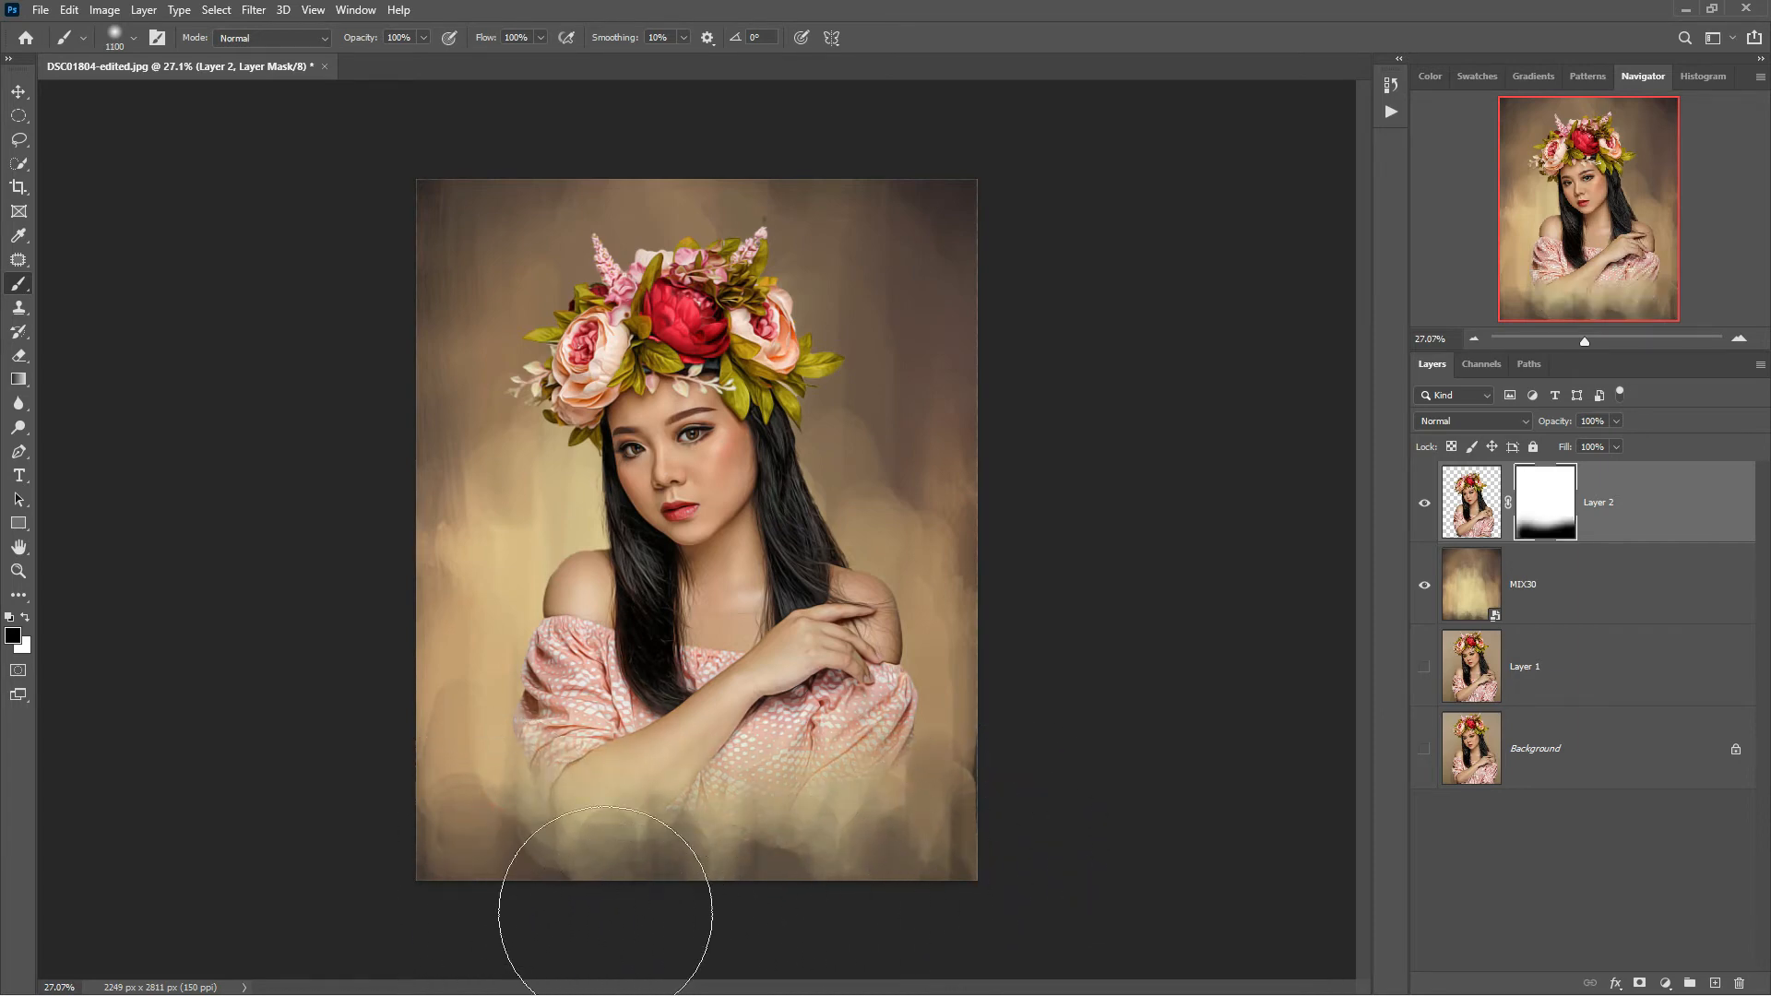
{"action": "mouse_move", "coordinate": [564, 871]}
{"action": "left_mouse_down"}
{"action": "mouse_move", "coordinate": [514, 817]}
{"action": "mouse_move", "coordinate": [427, 771]}
{"action": "mouse_move", "coordinate": [743, 917]}
{"action": "mouse_move", "coordinate": [972, 810]}
{"action": "mouse_move", "coordinate": [1039, 620]}
{"action": "left_mouse_up"}
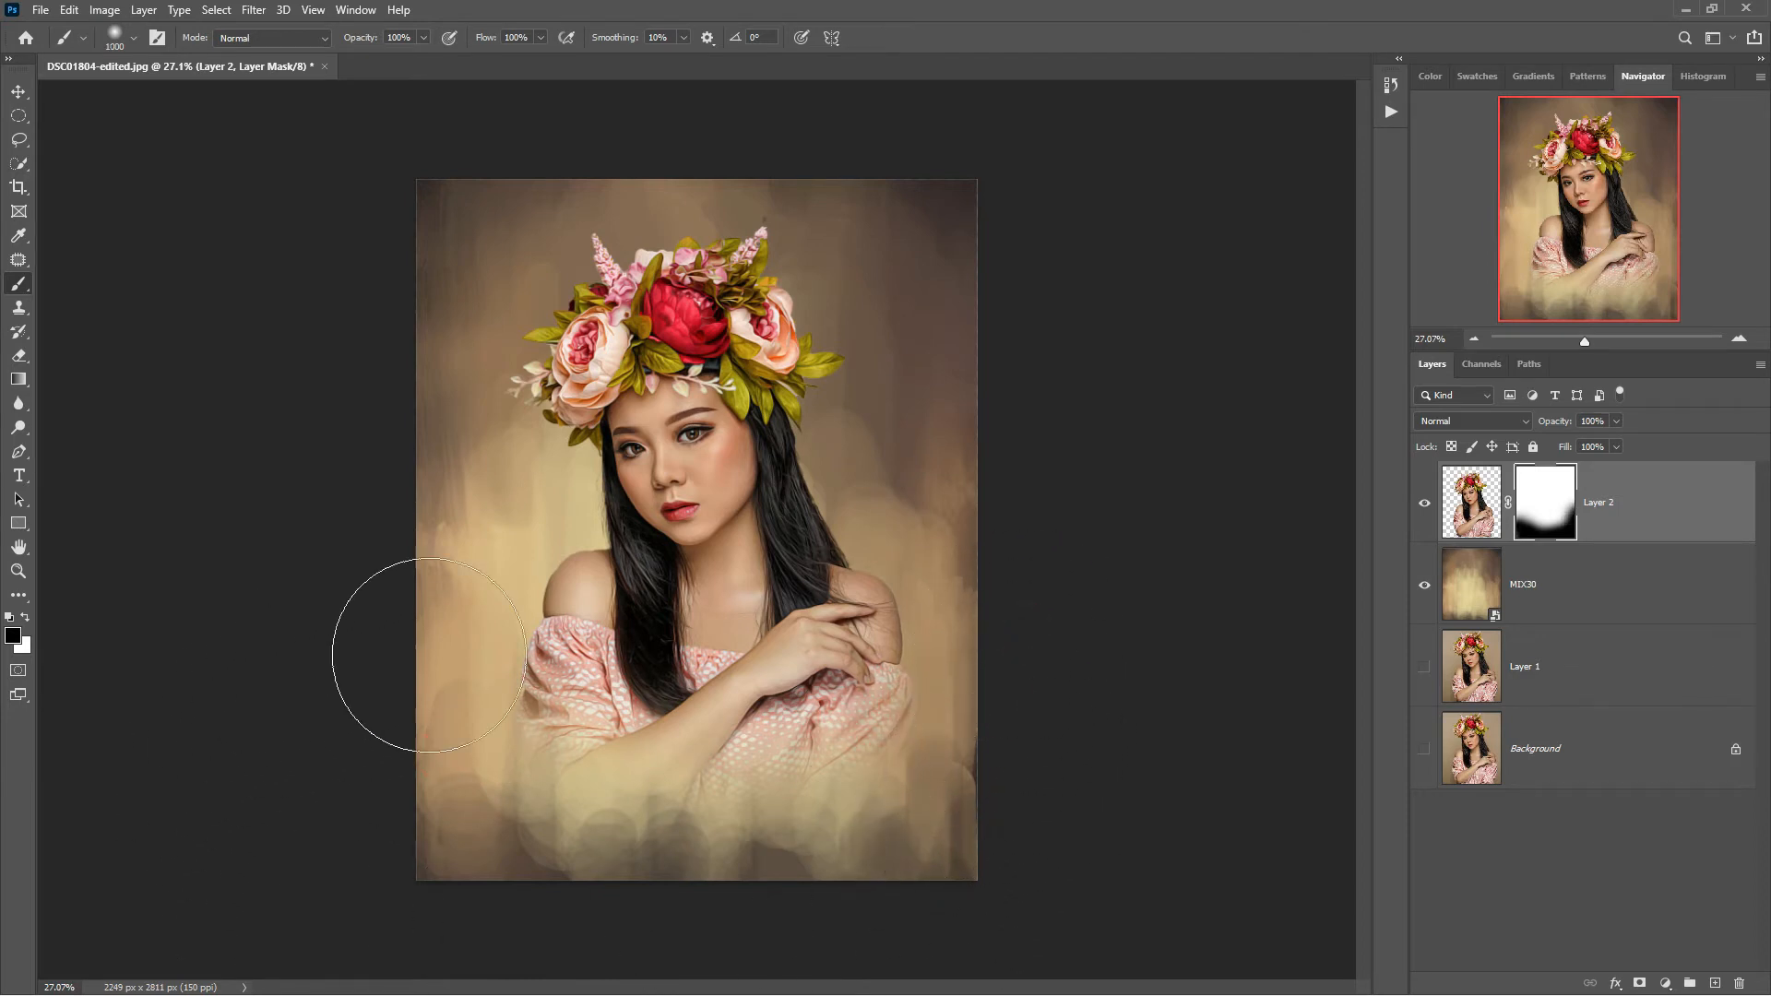
Step: Soften the mask along both sides of the woman's sleeves and lower dress with an 800 to 700 px black brush
{"action": "key", "text": "bracketleft"}
{"action": "key", "text": "bracketleft"}
{"action": "key", "text": "bracketleft"}
{"action": "mouse_move", "coordinate": [446, 640]}
{"action": "left_mouse_down"}
{"action": "mouse_move", "coordinate": [439, 711]}
{"action": "mouse_move", "coordinate": [432, 692]}
{"action": "left_mouse_up"}
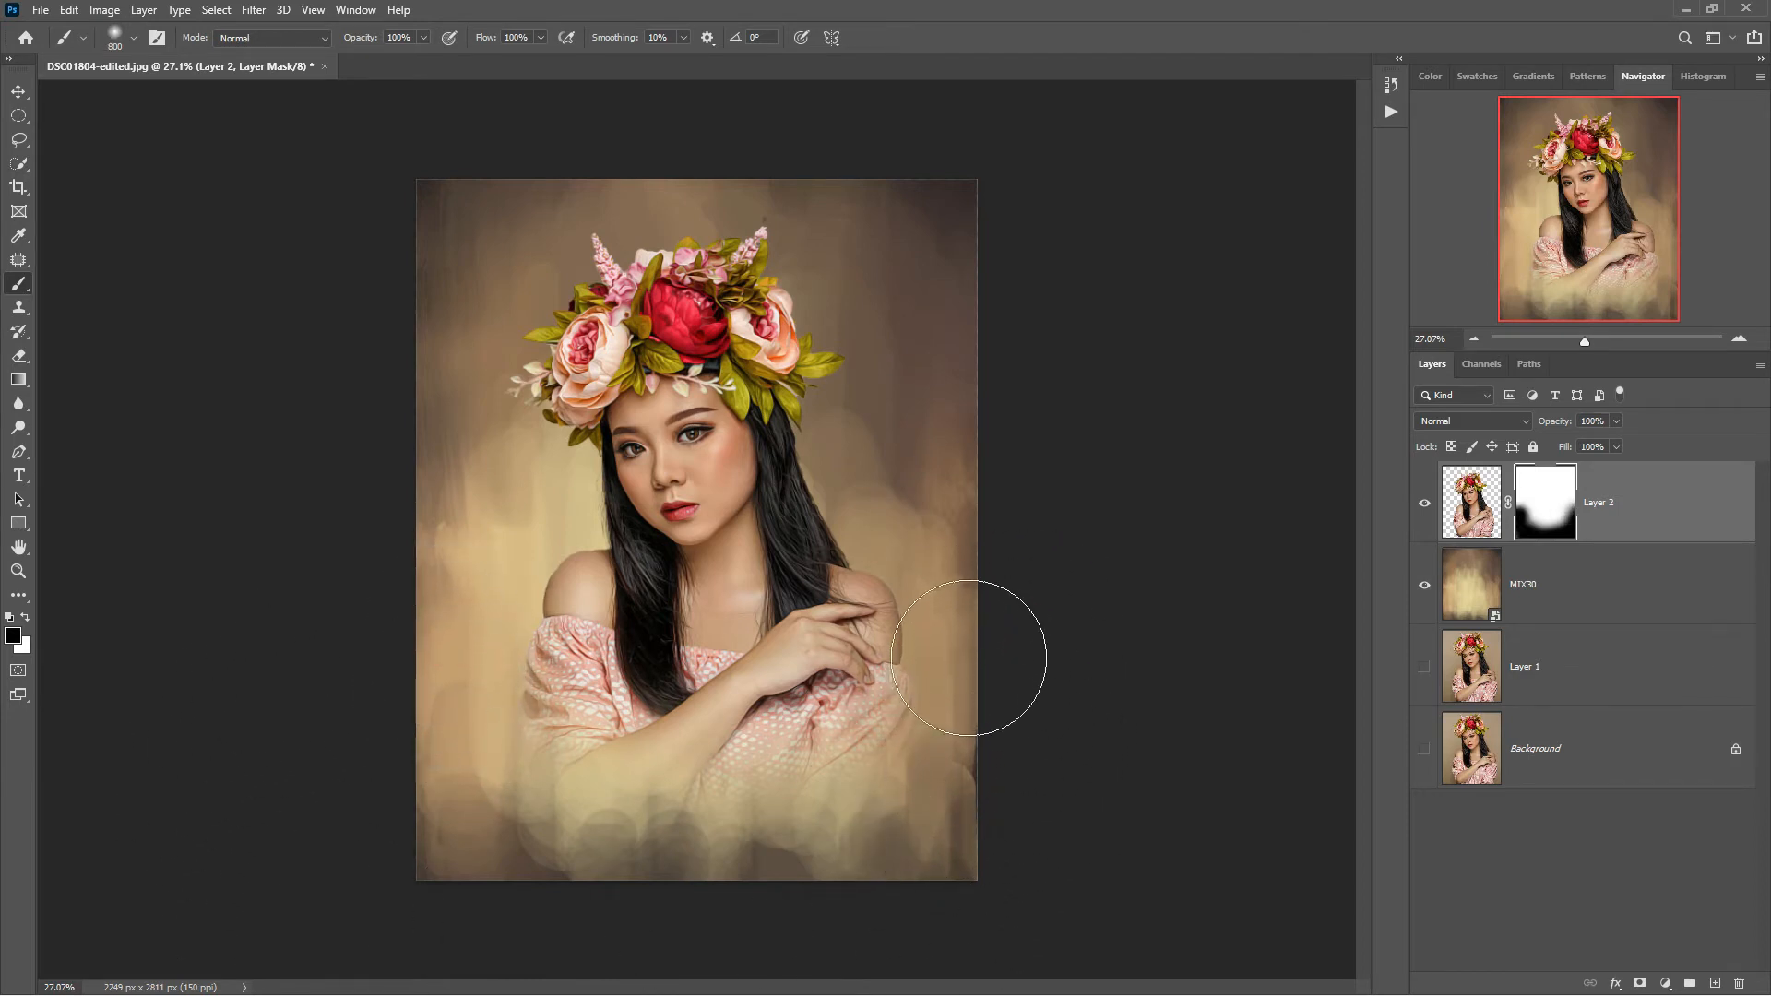
{"action": "left_click_drag", "start_coordinate": [970, 655], "coordinate": [979, 670]}
{"action": "key", "text": "bracketleft"}
{"action": "left_click_drag", "start_coordinate": [468, 637], "coordinate": [464, 677]}
{"action": "mouse_move", "coordinate": [981, 623]}
{"action": "left_mouse_down"}
{"action": "mouse_move", "coordinate": [985, 681]}
{"action": "mouse_move", "coordinate": [986, 650]}
{"action": "left_mouse_up"}
{"action": "mouse_move", "coordinate": [939, 808]}
{"action": "left_mouse_down"}
{"action": "mouse_move", "coordinate": [872, 869]}
{"action": "mouse_move", "coordinate": [958, 873]}
{"action": "left_mouse_up"}
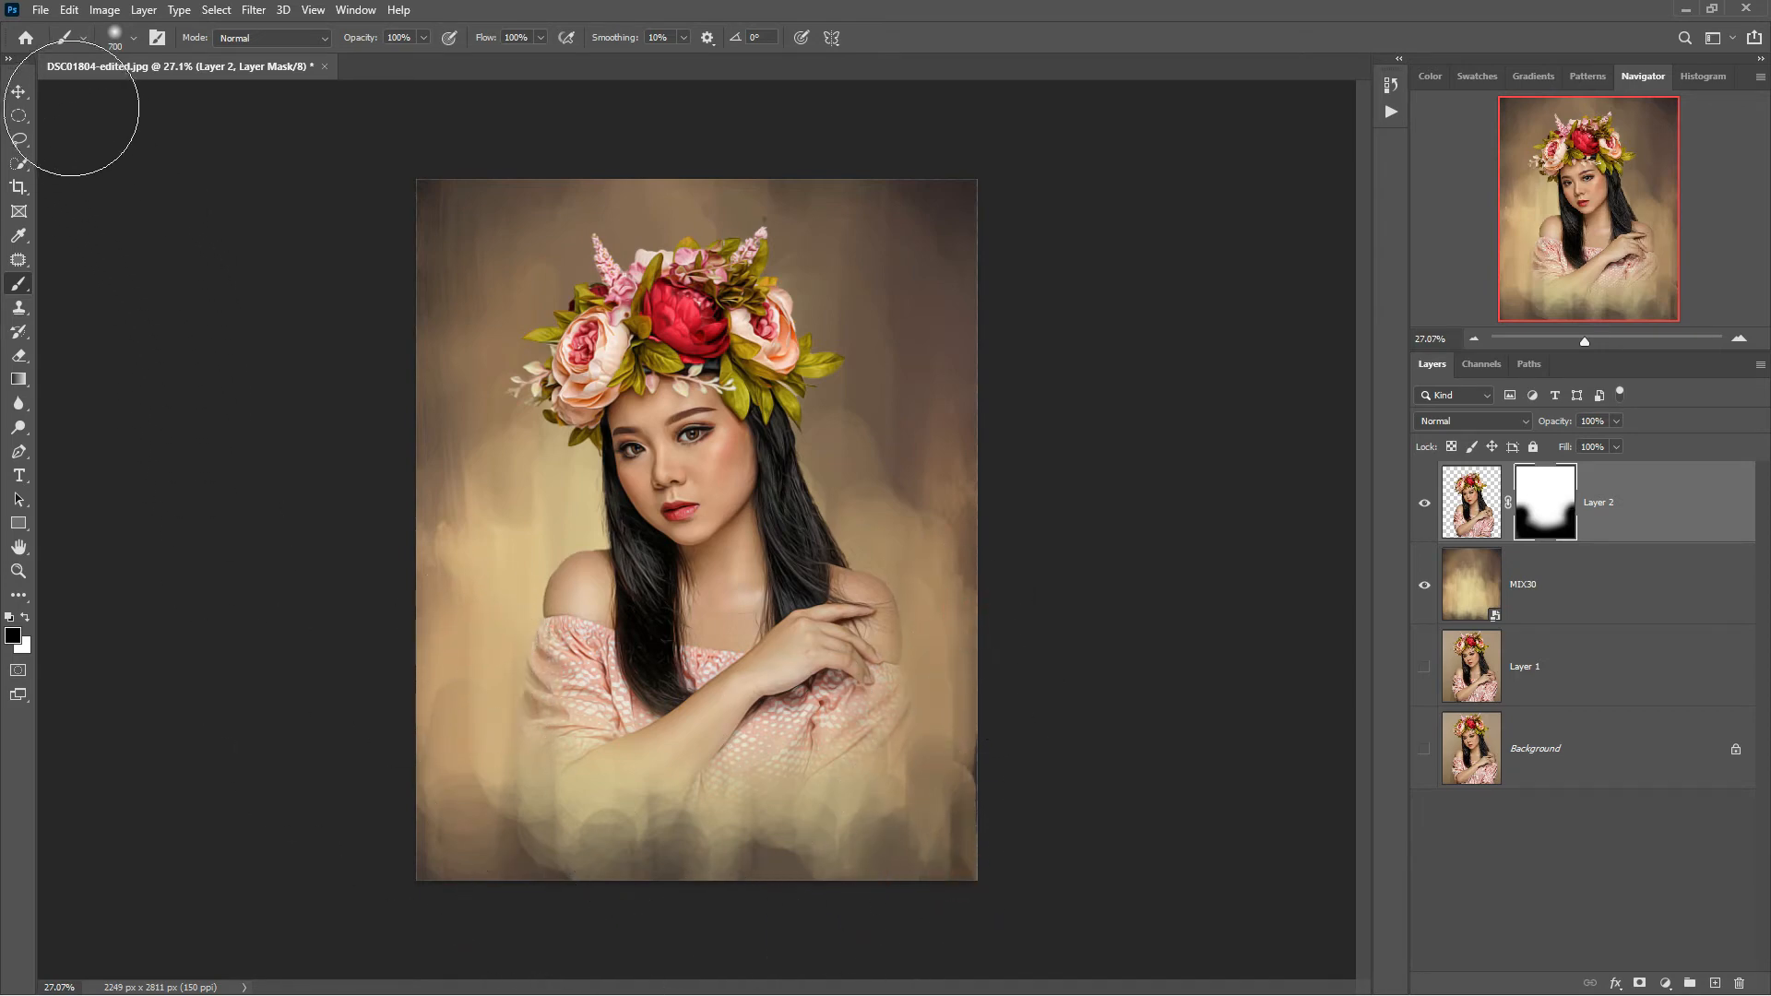
Step: Duplicate the masked Layer 2 and apply the layer mask permanently on the lower original
{"action": "left_click", "coordinate": [20, 92]}
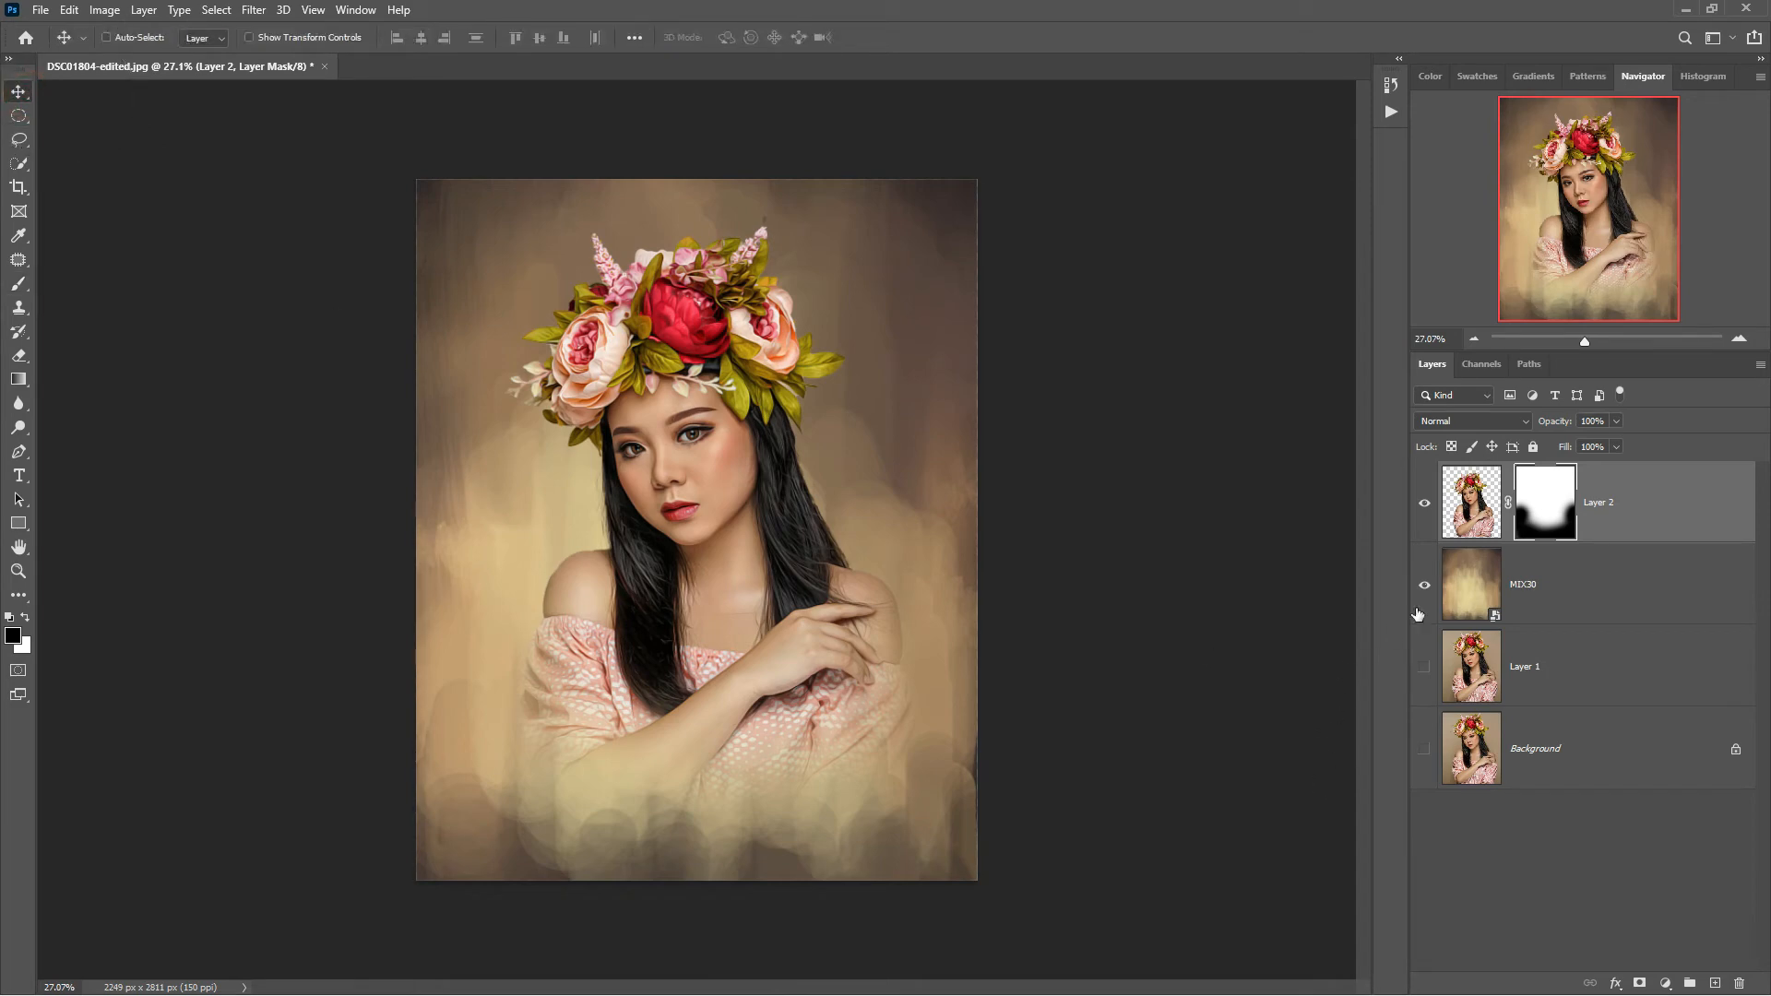
{"action": "left_click", "coordinate": [1480, 523]}
{"action": "key", "text": "ctrl+j"}
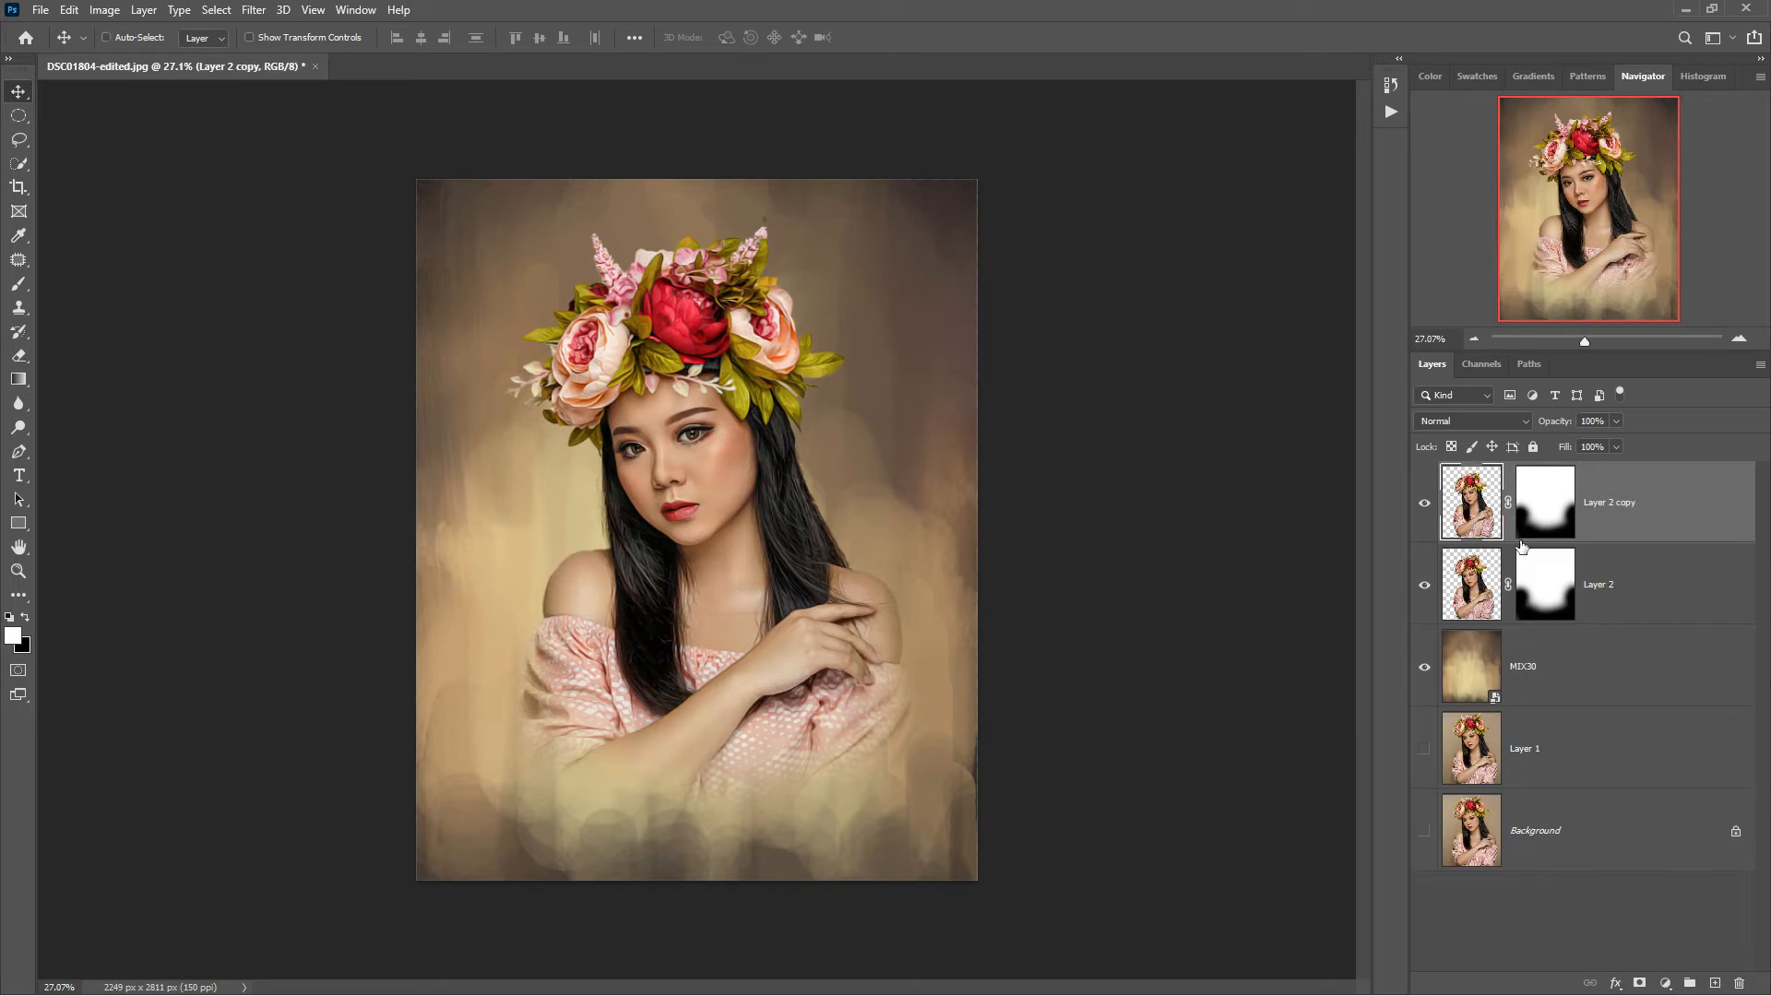
{"action": "left_click", "coordinate": [1555, 593]}
{"action": "right_click", "coordinate": [1553, 589]}
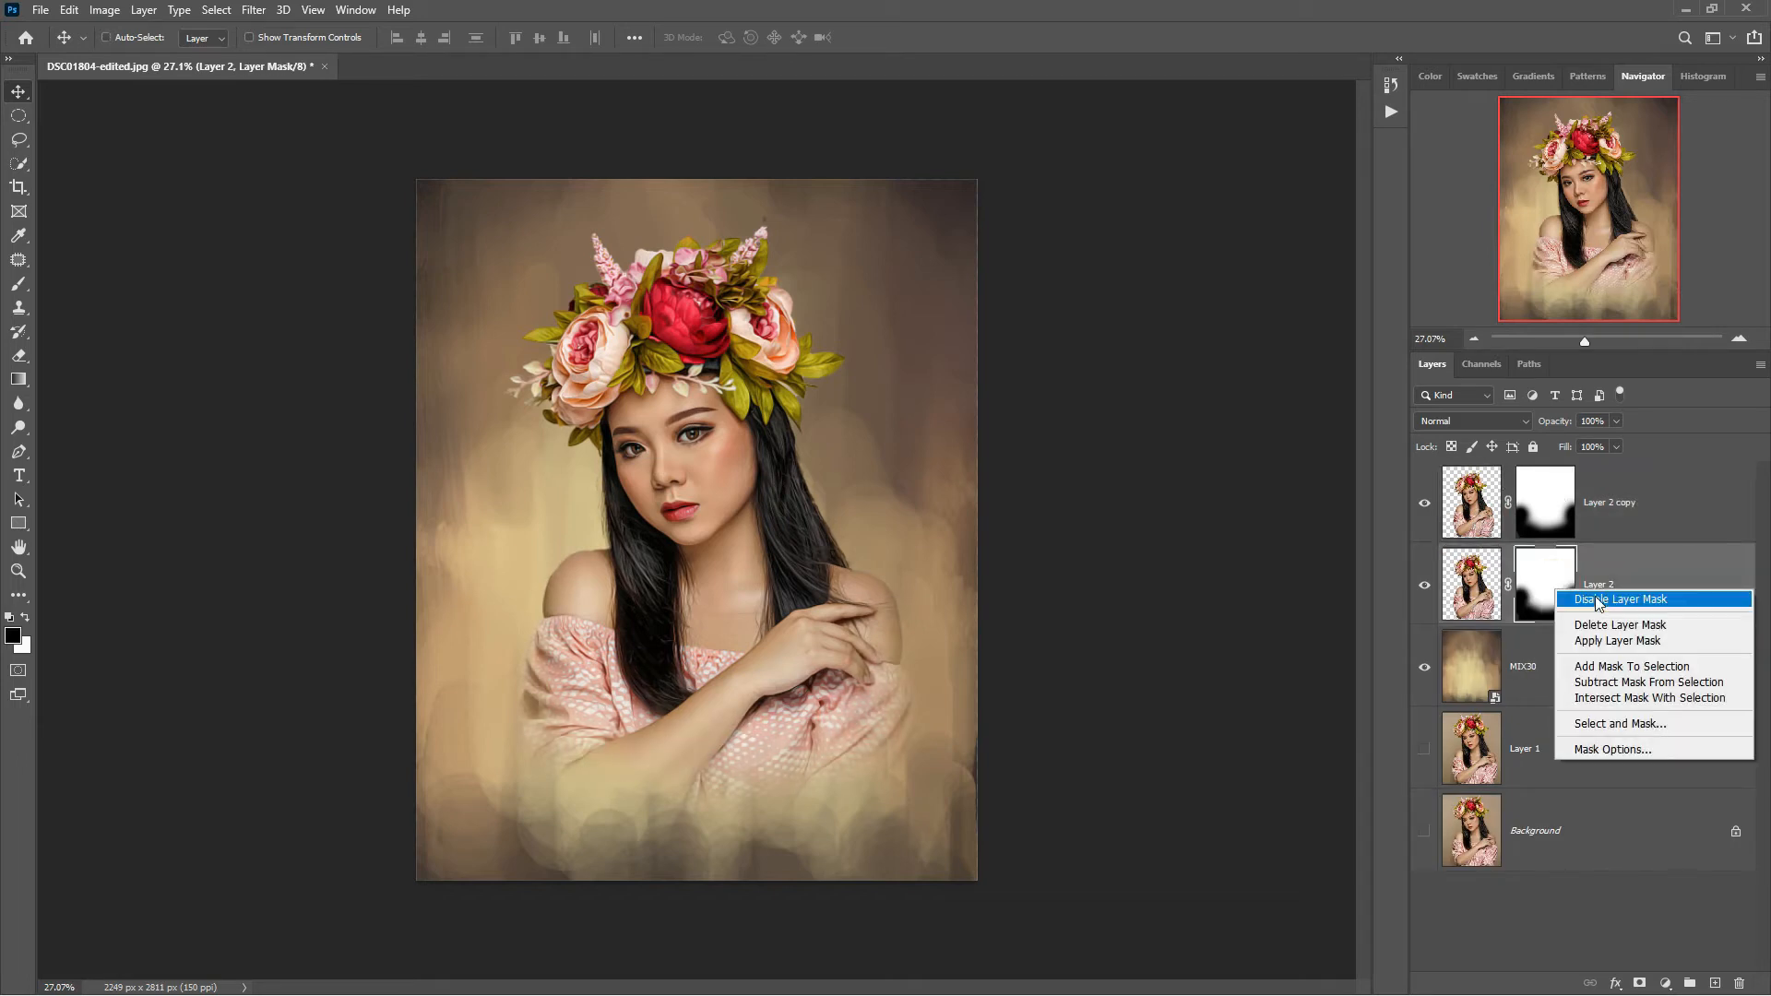
{"action": "left_click", "coordinate": [1644, 642]}
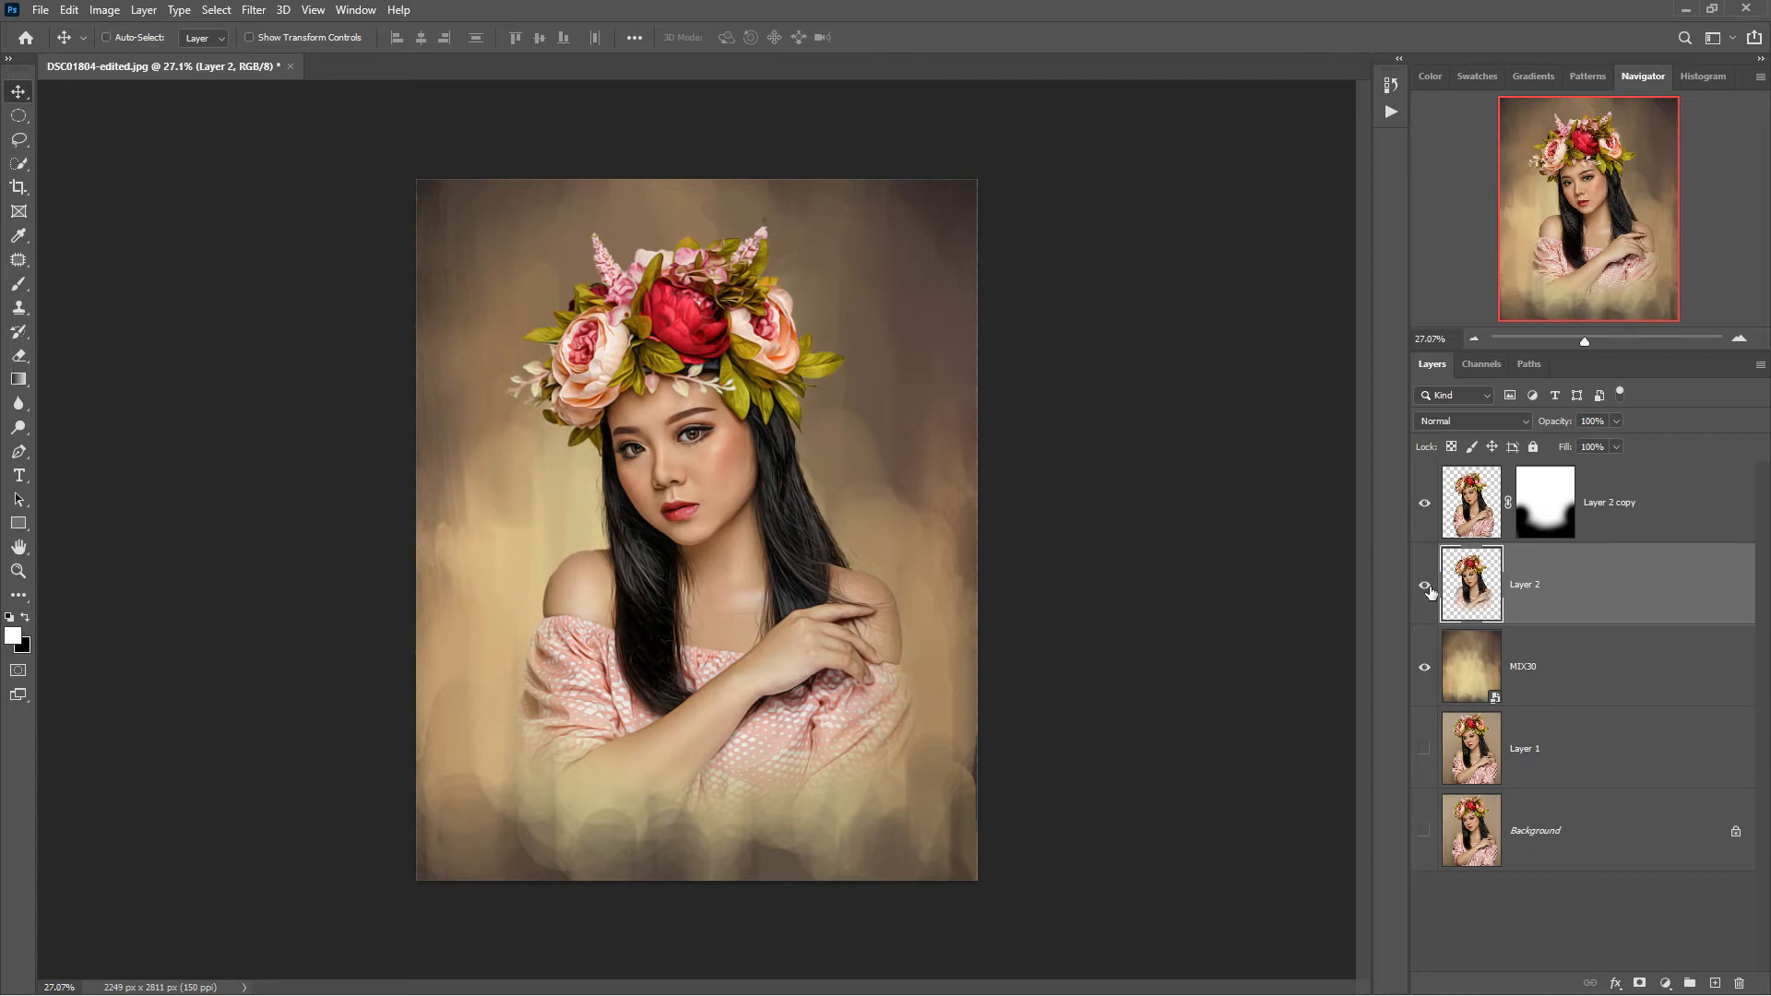
Step: Turn Layer 2 black with a Hue/Saturation lightness of -100 and offset it down and to the left behind the woman as a shadow
{"action": "key", "text": "ctrl+u"}
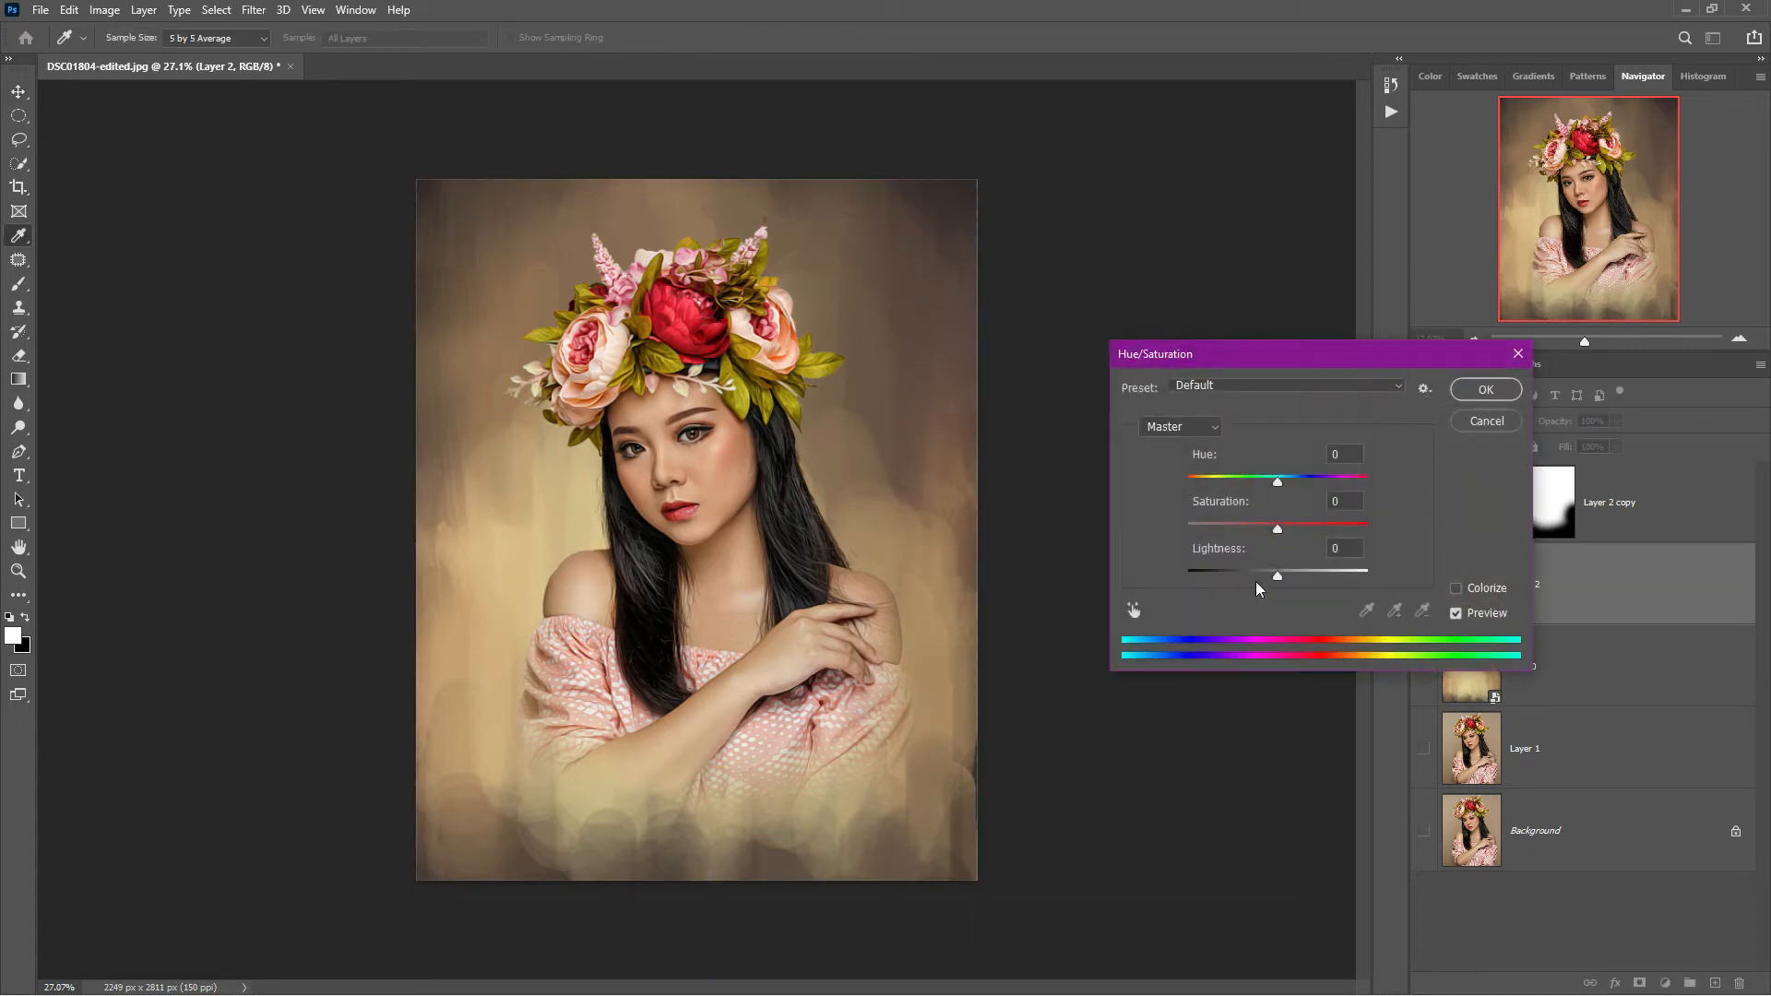
{"action": "left_click_drag", "start_coordinate": [1283, 577], "coordinate": [1158, 581]}
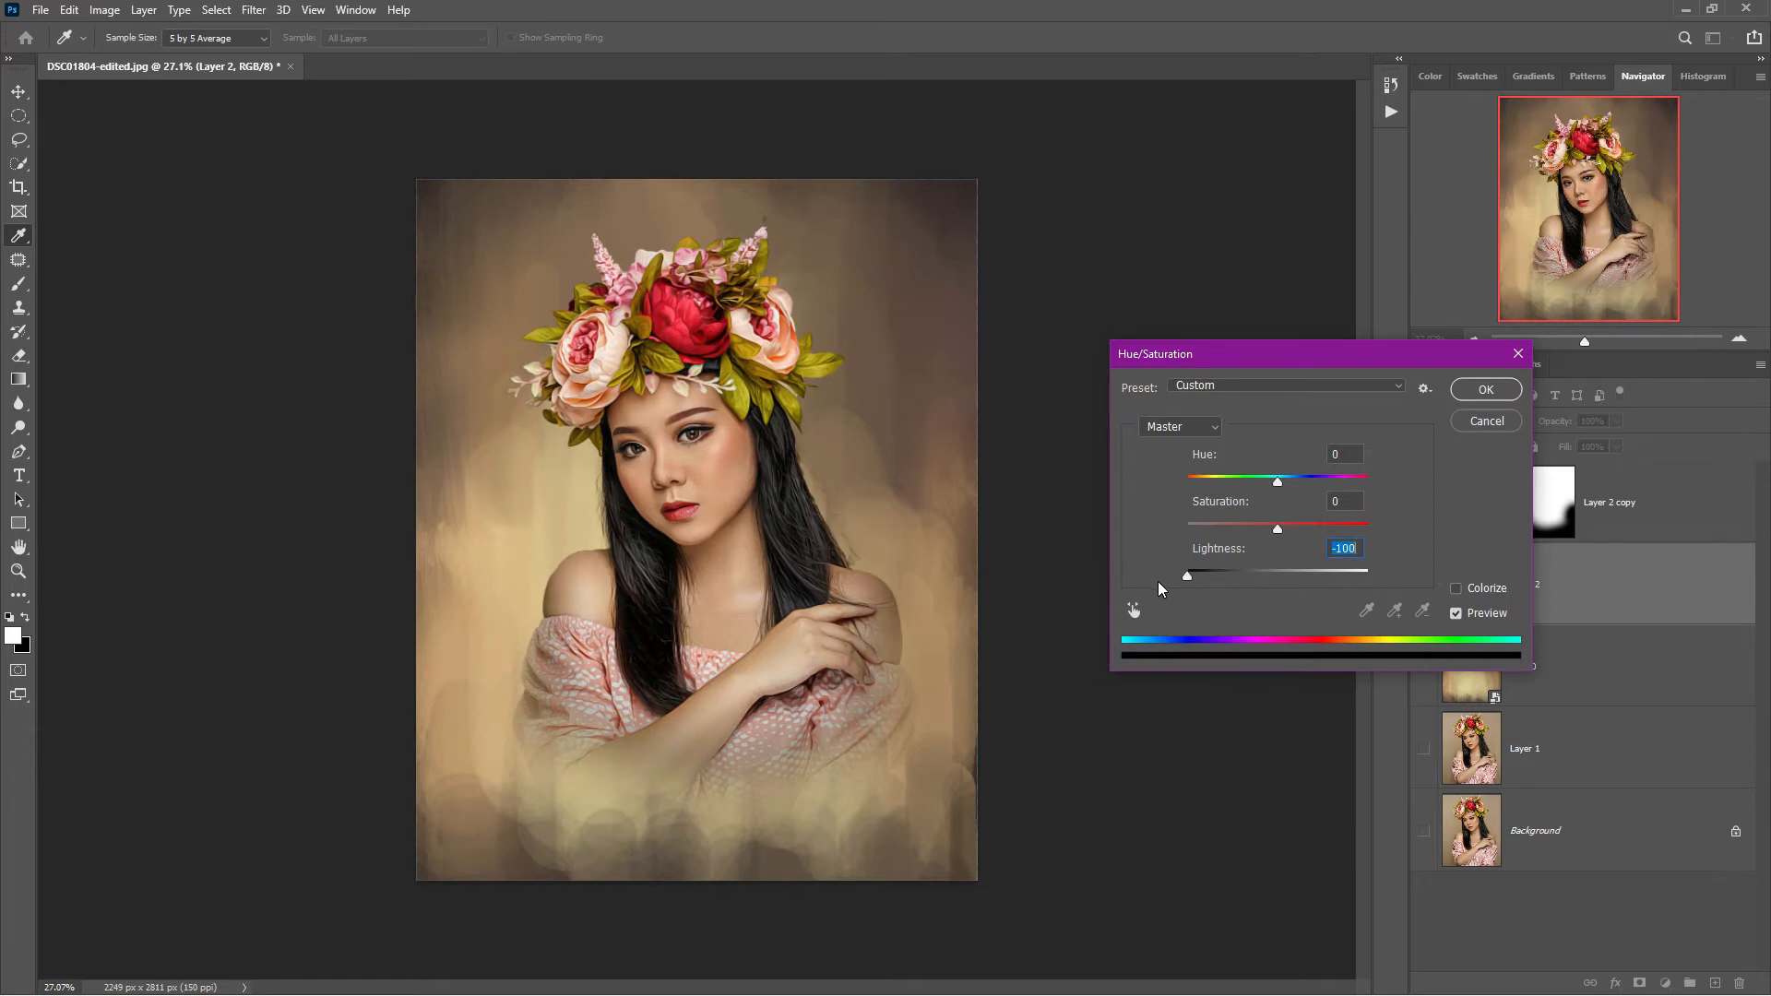
{"action": "left_click", "coordinate": [1486, 389]}
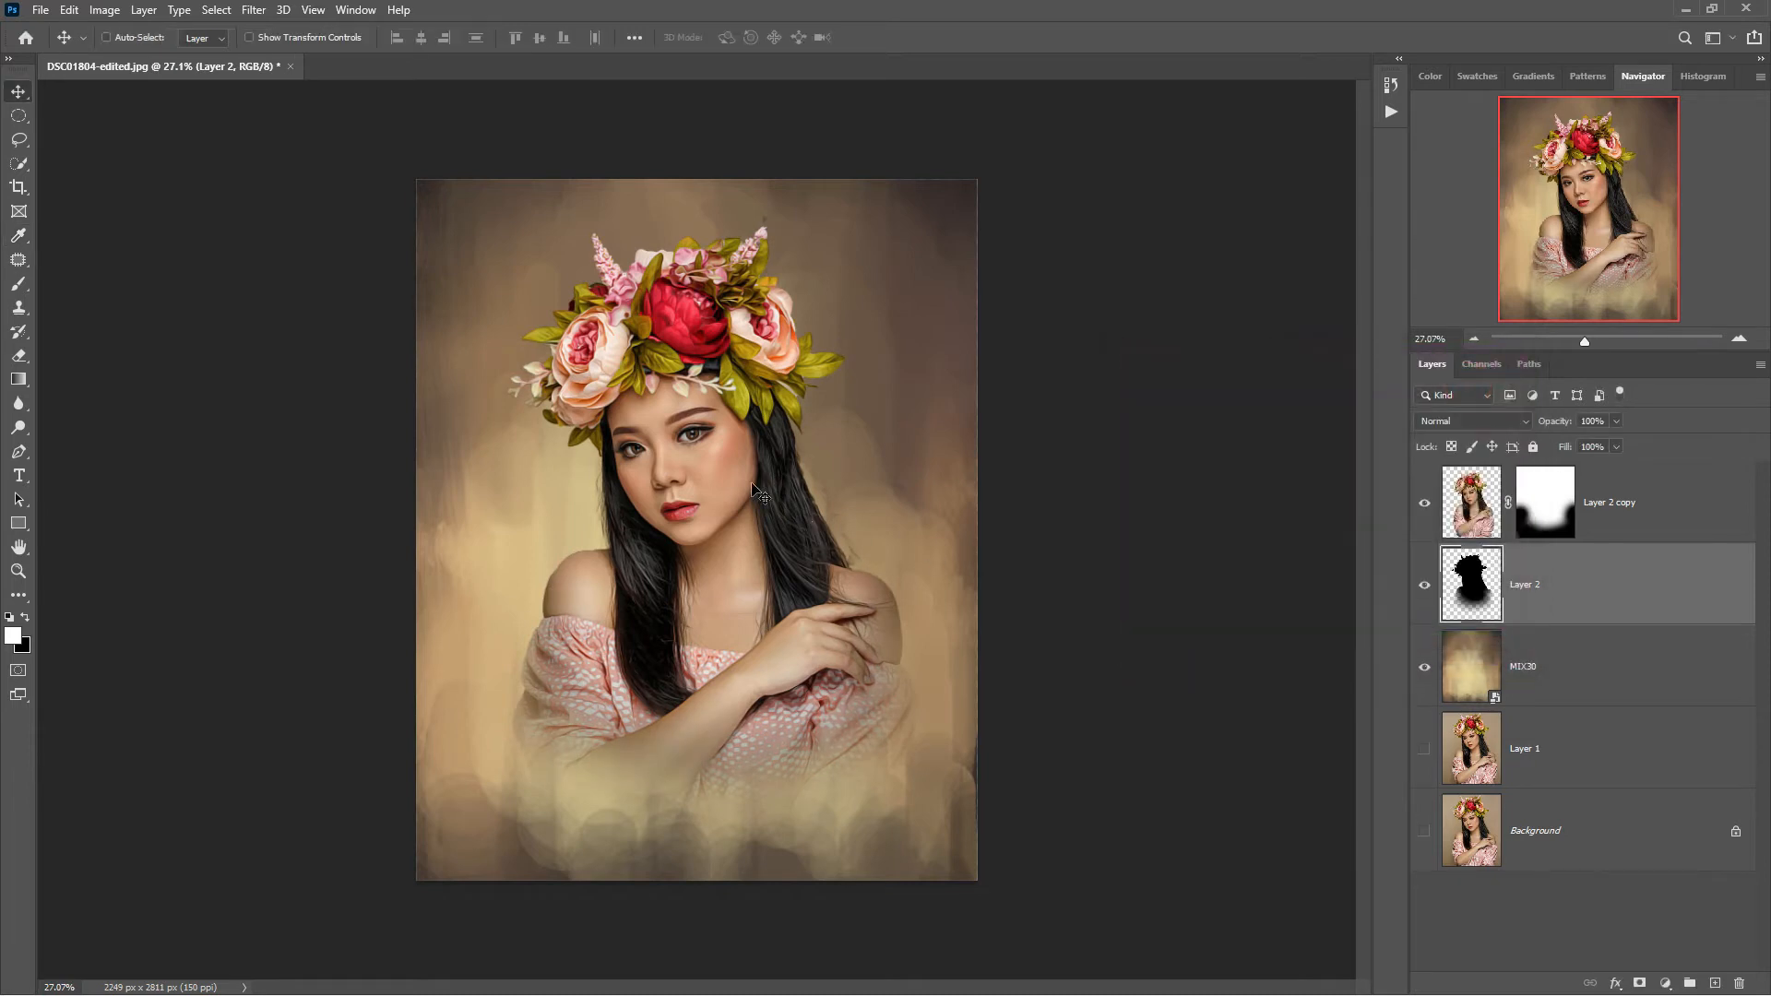
{"action": "key", "text": "v"}
{"action": "left_click_drag", "start_coordinate": [761, 494], "coordinate": [707, 512]}
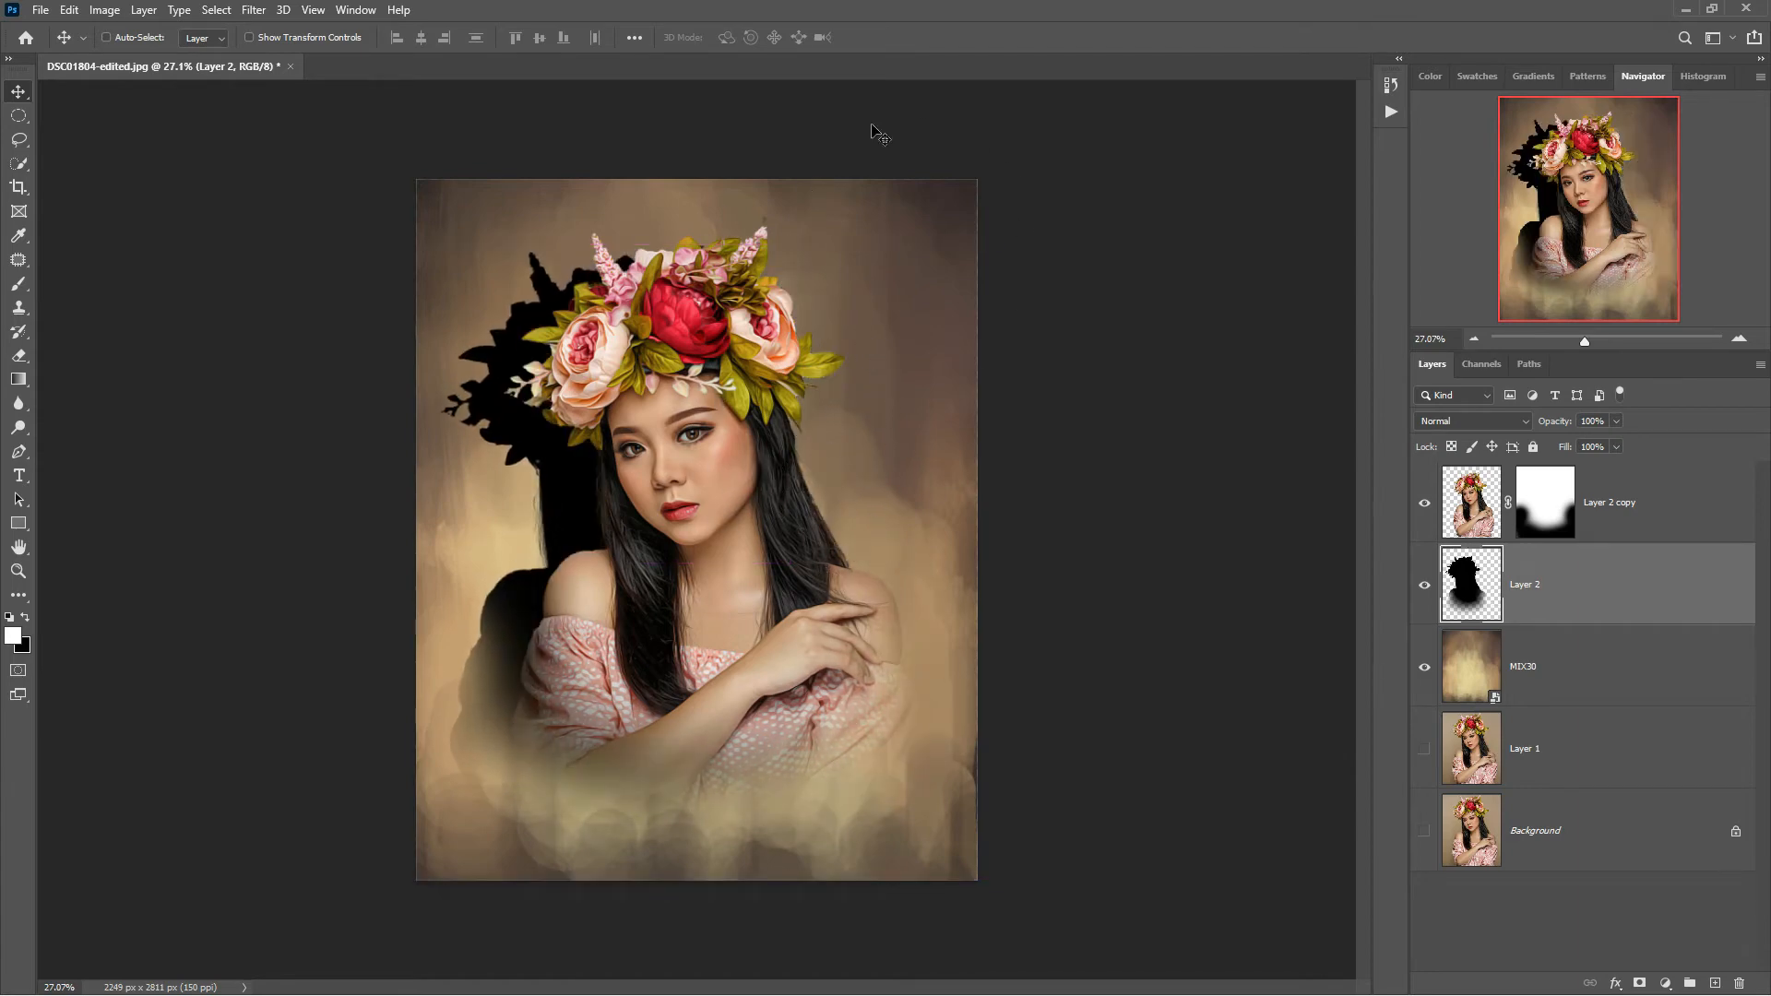
Step: Move the black shadow on Layer 2 slightly closer to the woman and scale it down a little
{"action": "left_click_drag", "start_coordinate": [590, 483], "coordinate": [604, 483]}
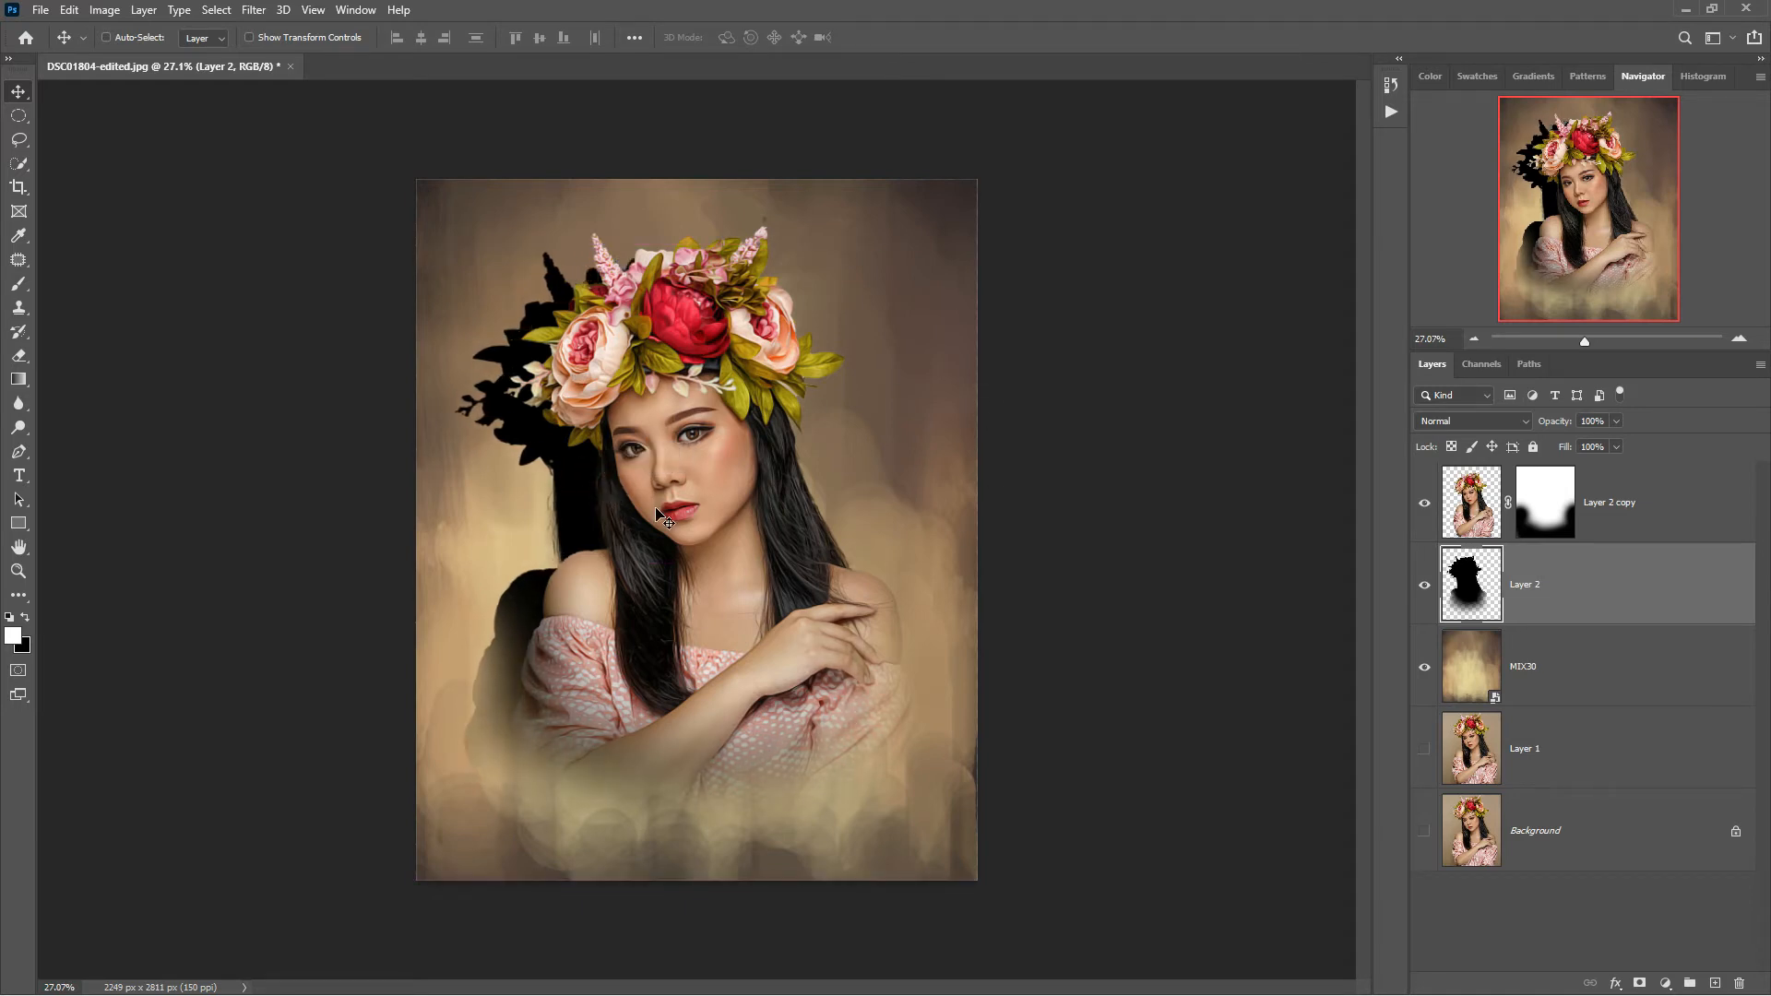
{"action": "key", "text": "ctrl+t"}
{"action": "left_click_drag", "start_coordinate": [925, 225], "coordinate": [907, 212]}
{"action": "key", "text": "Return"}
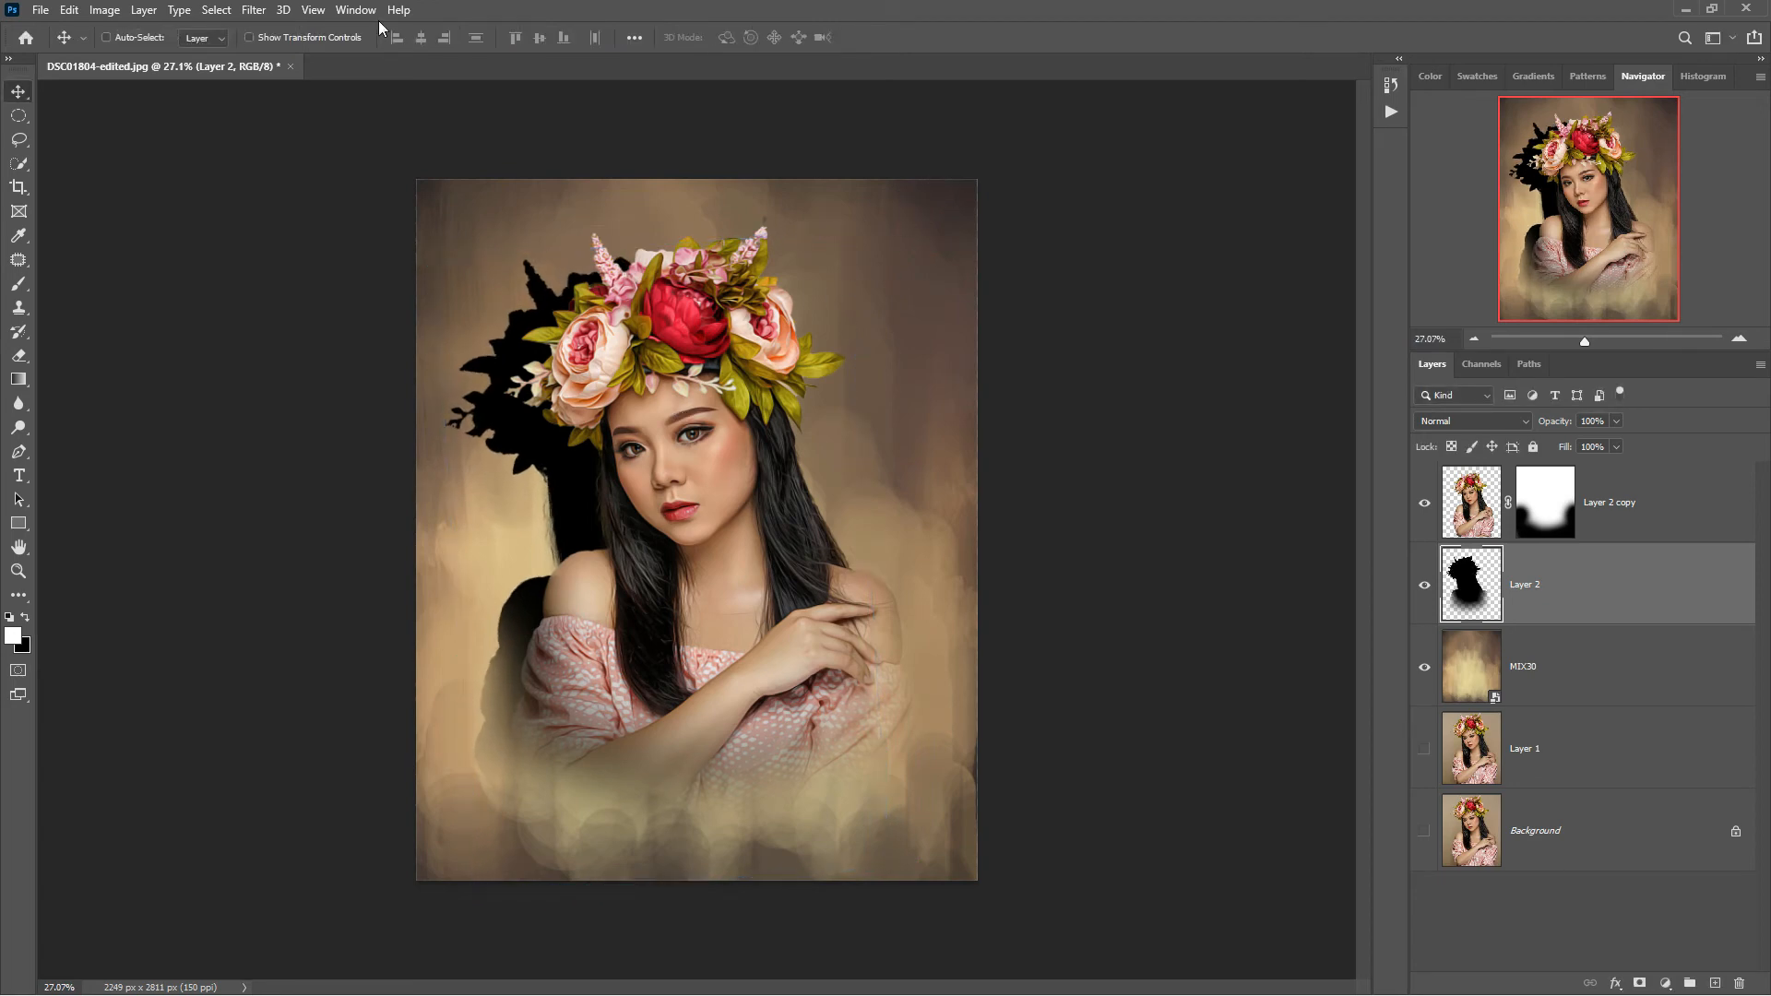
Step: Soften the shadow on Layer 2 with a Gaussian Blur of 16.6 pixels radius
{"action": "left_click", "coordinate": [266, 11]}
{"action": "mouse_move", "coordinate": [433, 246]}
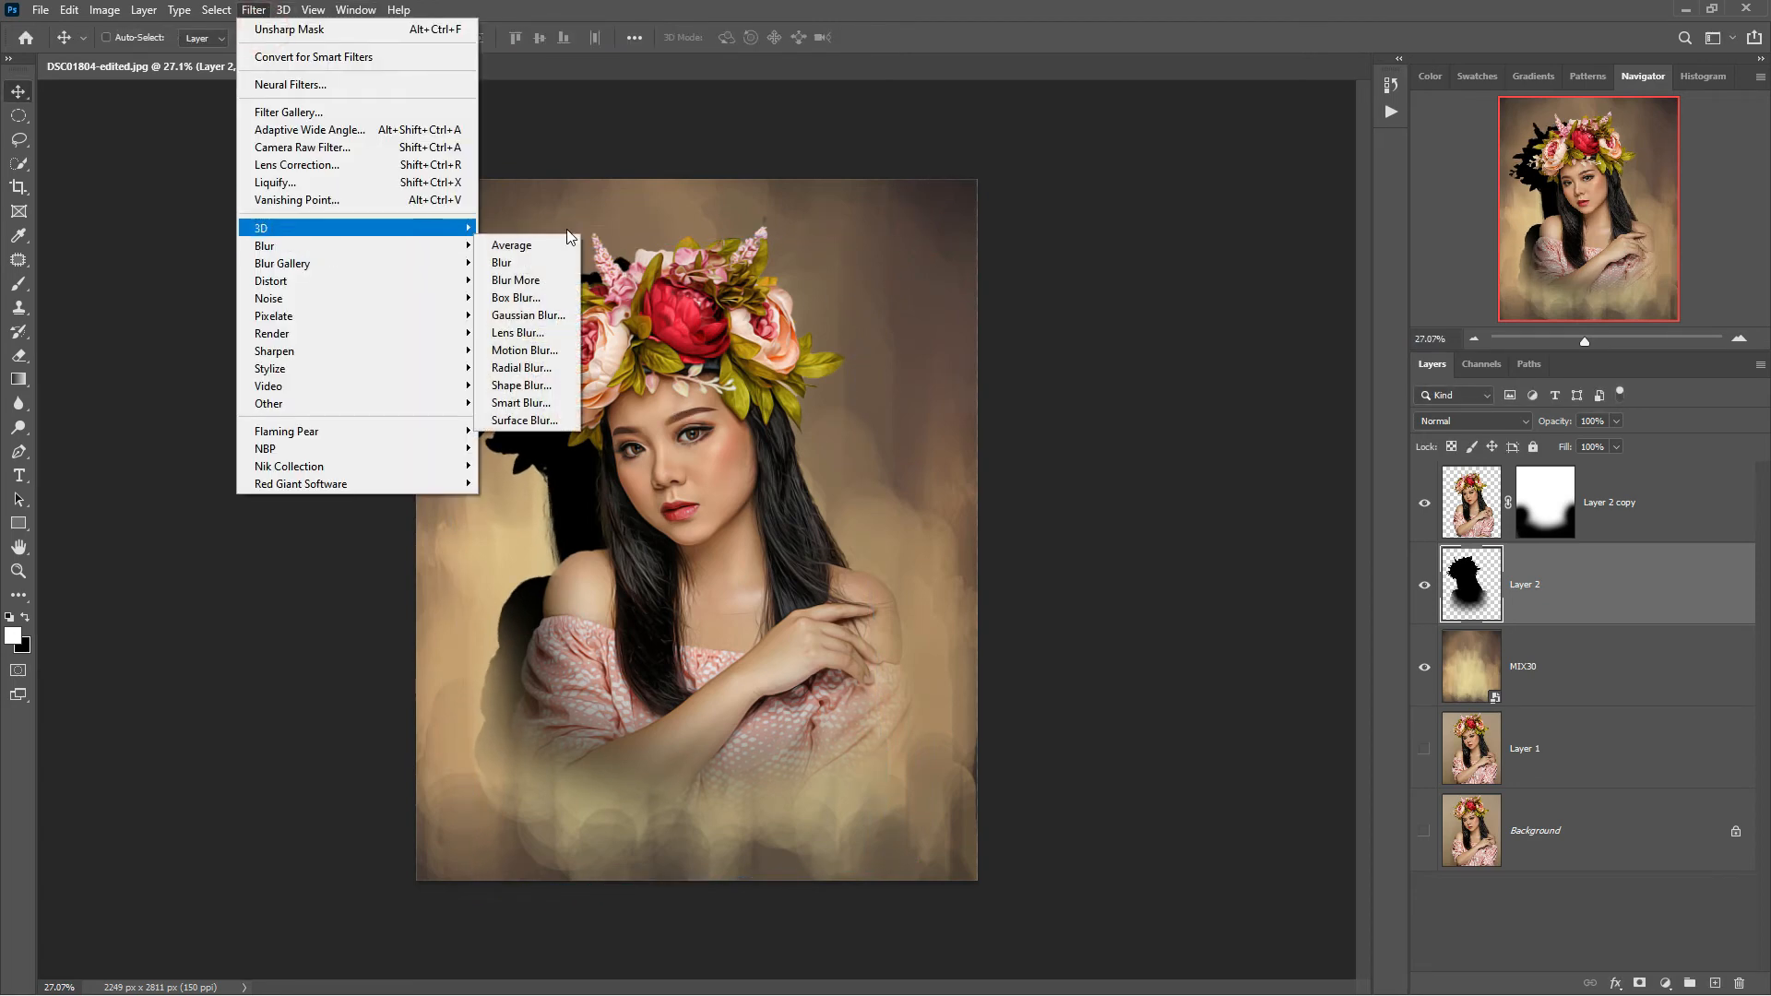
{"action": "left_click", "coordinate": [554, 317]}
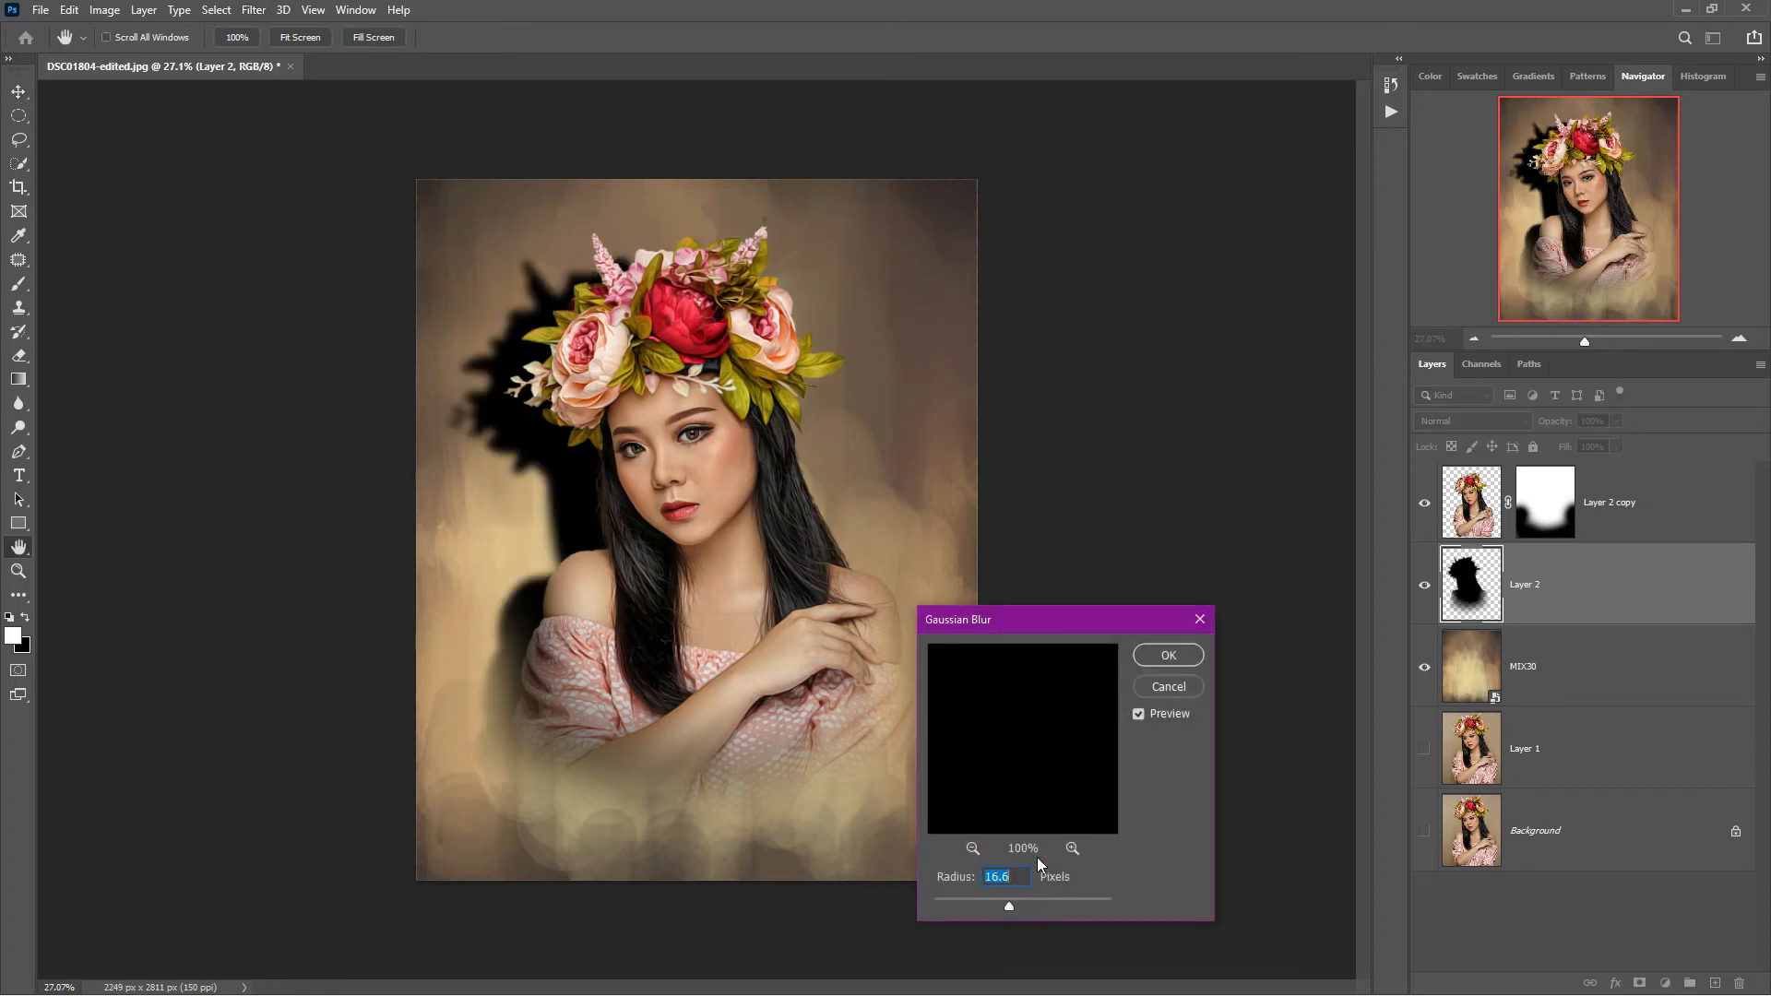
{"action": "left_click", "coordinate": [1167, 655]}
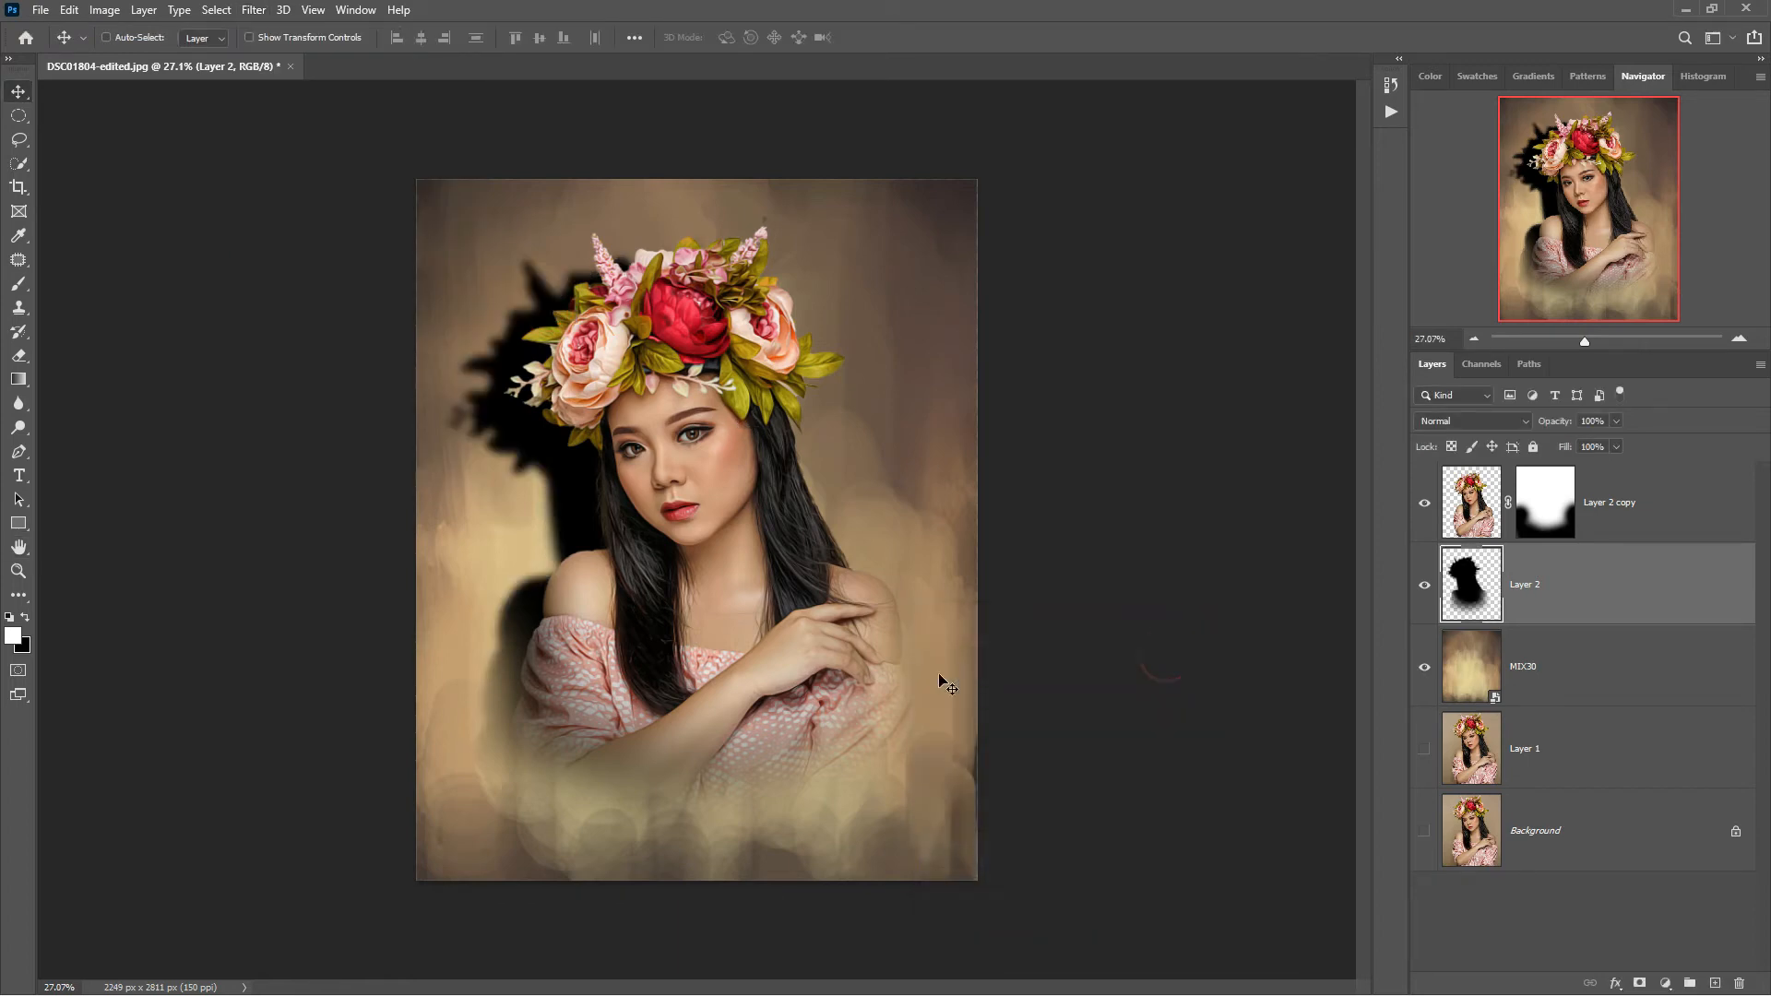
Step: Fade the shadow by setting Layer 2's opacity to 25%
{"action": "left_click", "coordinate": [1616, 421]}
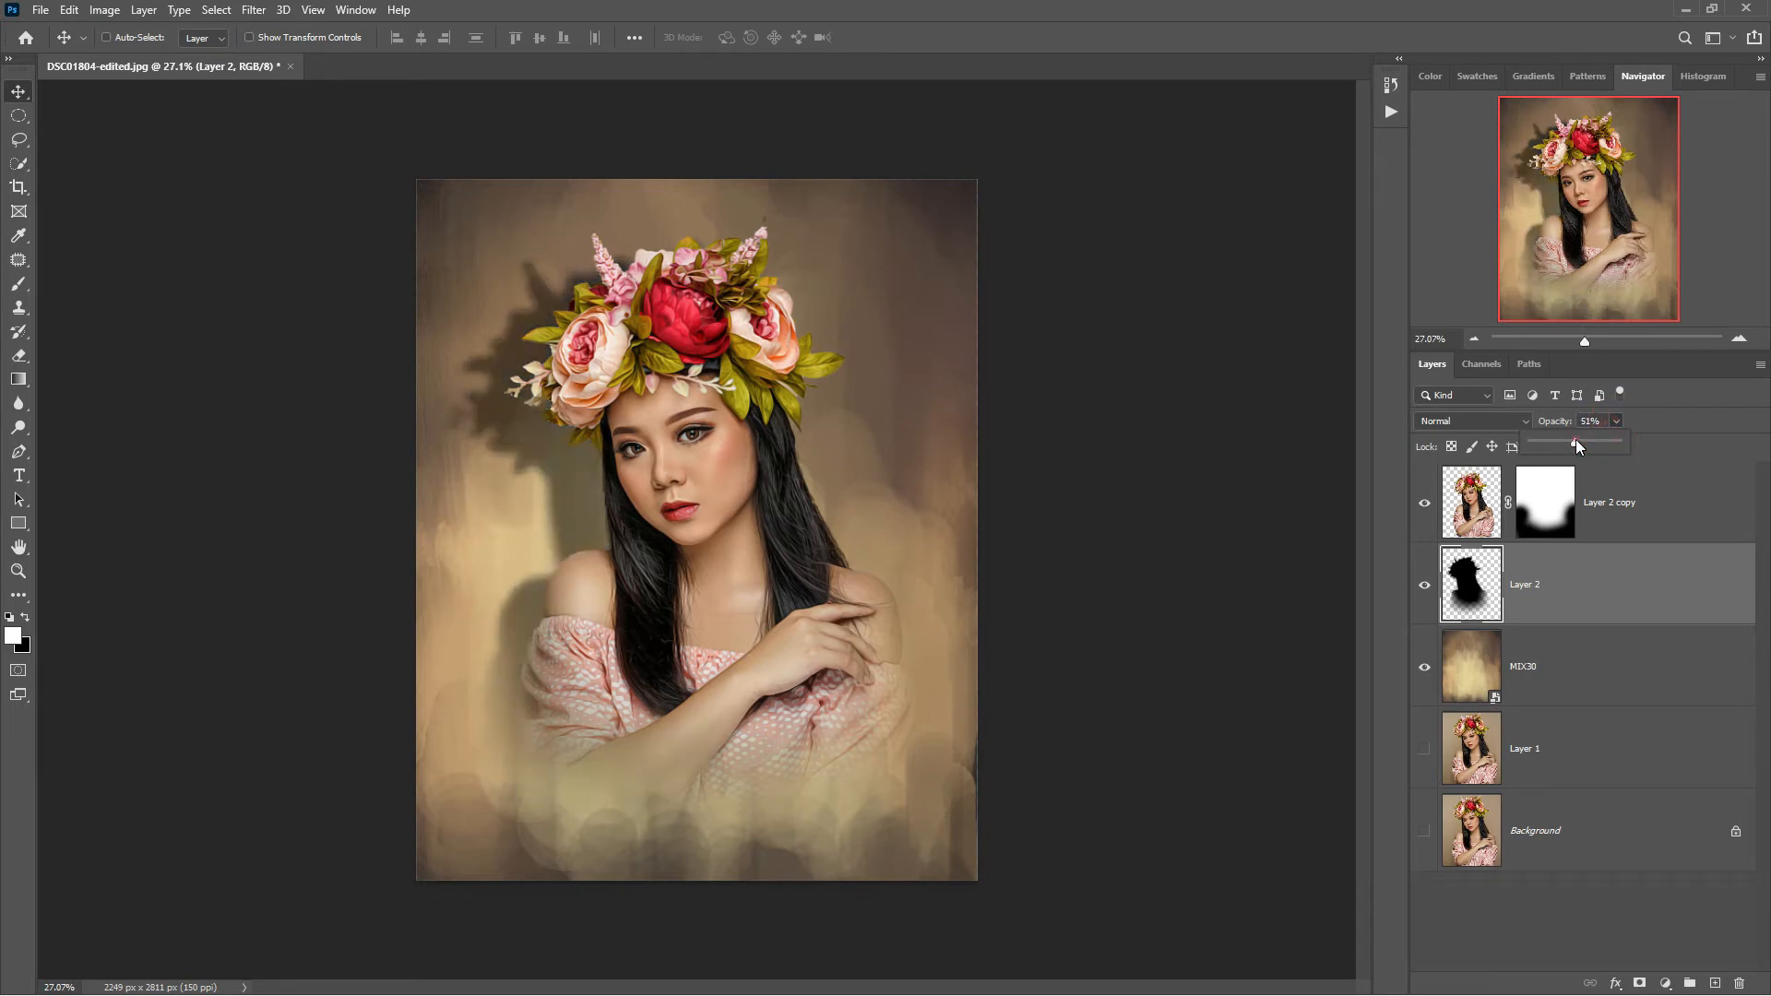
{"action": "left_click_drag", "start_coordinate": [1575, 439], "coordinate": [1549, 443]}
{"action": "left_click_drag", "start_coordinate": [665, 491], "coordinate": [724, 484]}
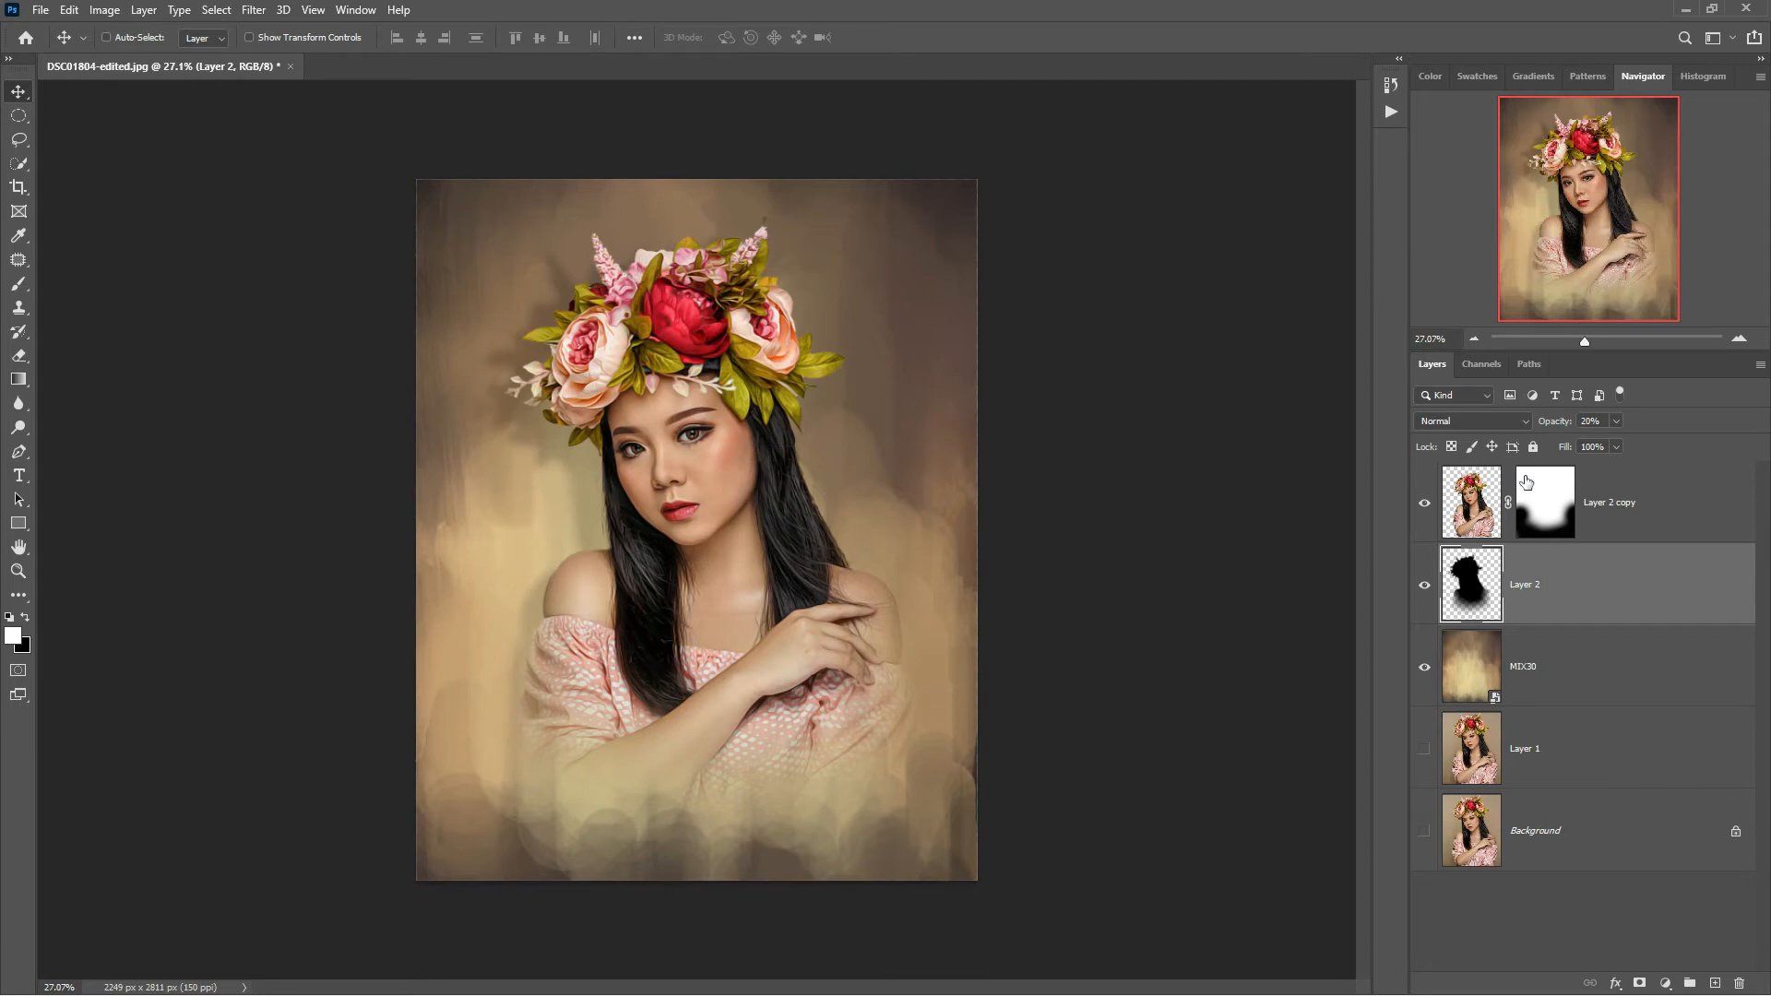
{"action": "left_click_drag", "start_coordinate": [1619, 443], "coordinate": [1622, 443]}
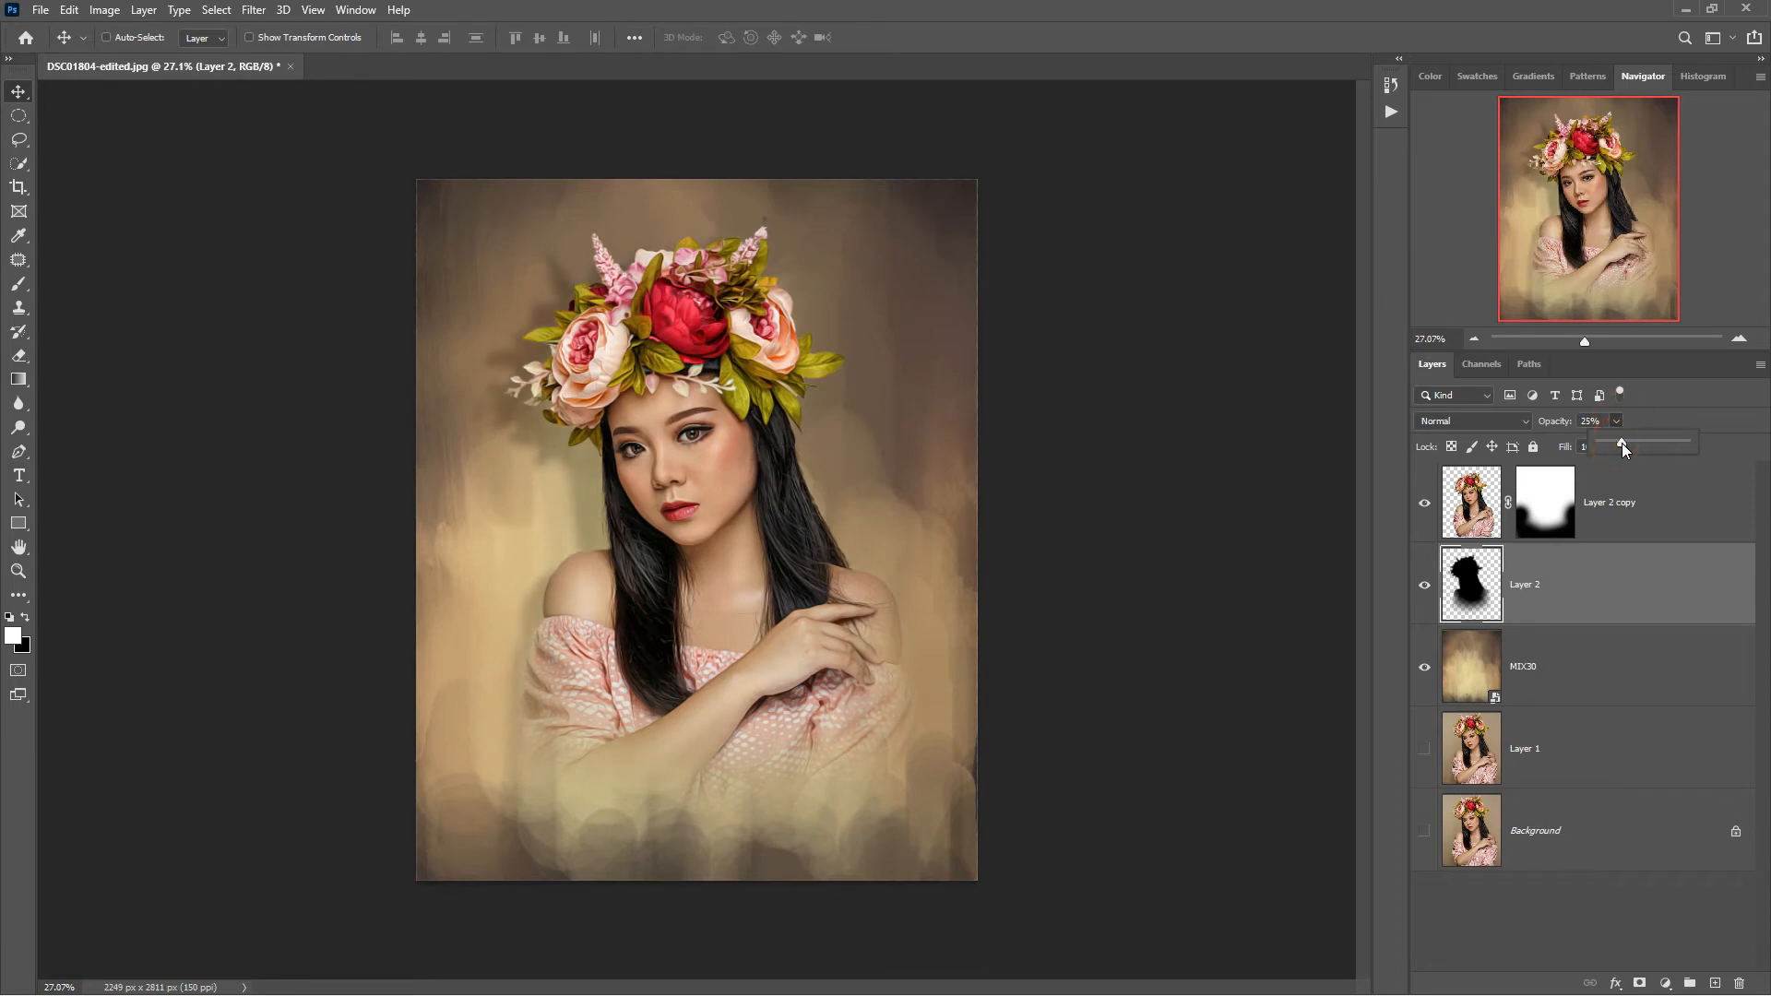
{"action": "left_click_drag", "start_coordinate": [642, 425], "coordinate": [599, 418]}
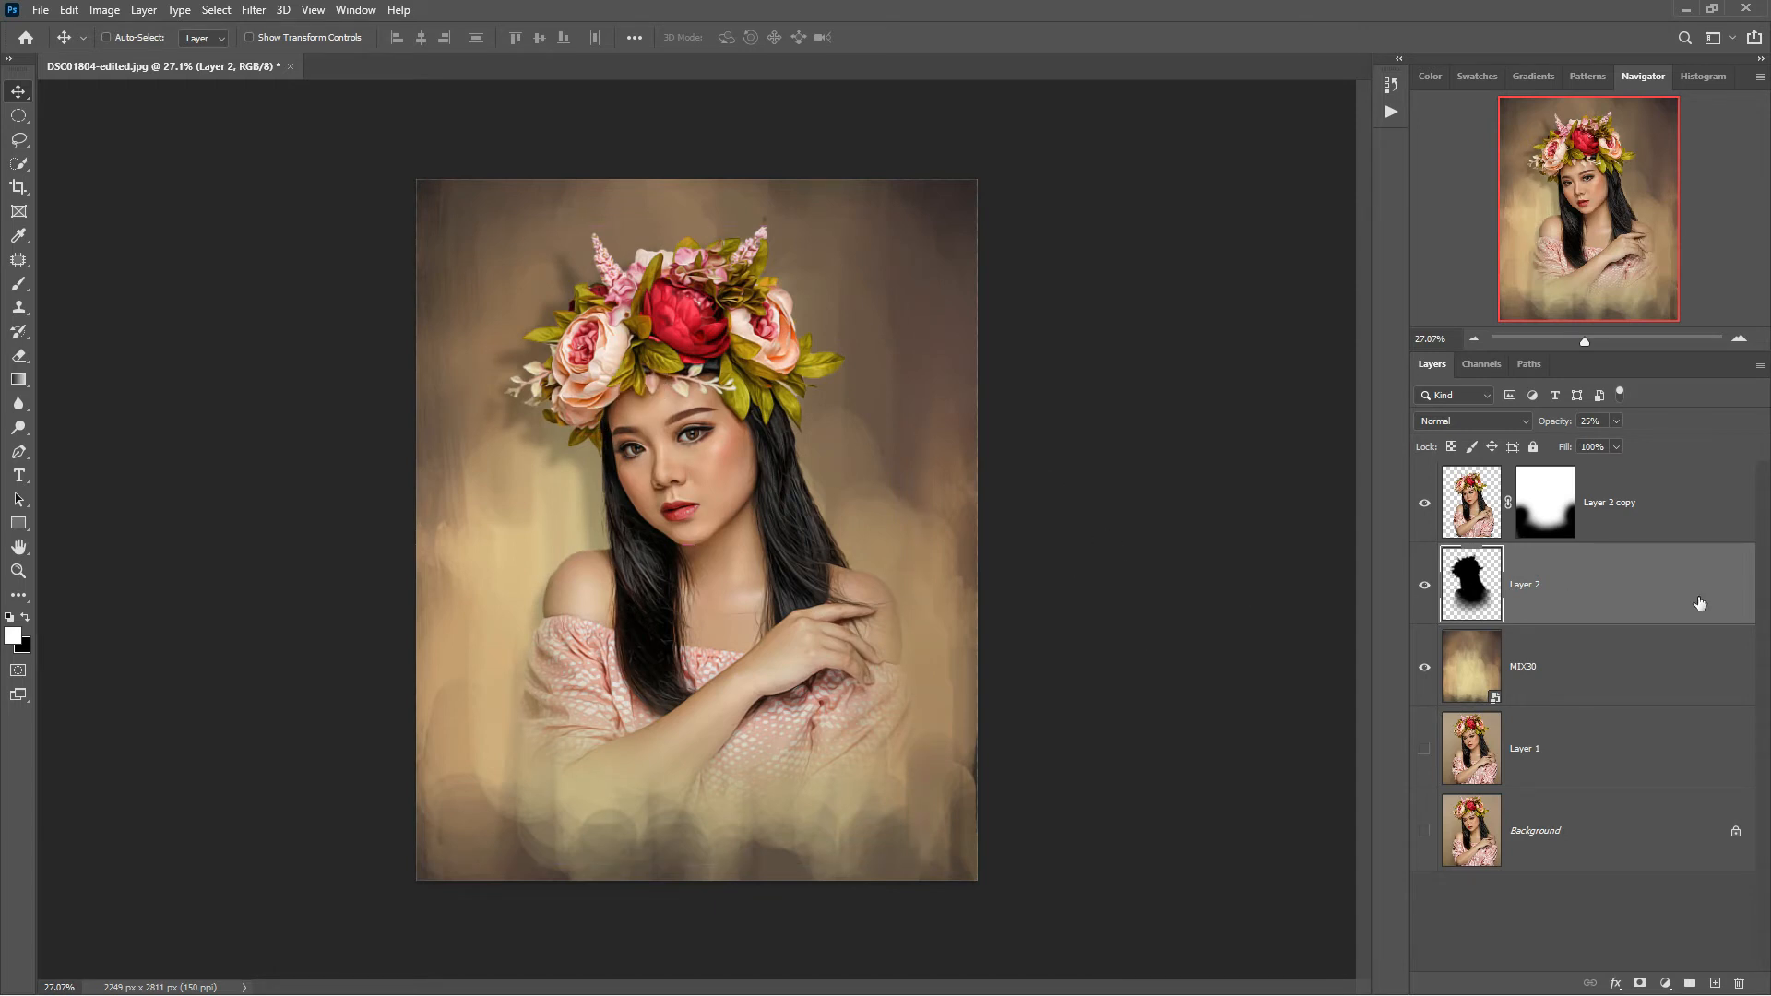
Step: Blur the woman's edge on Layer 2 copy beside her raised hand and shoulder with an 80 px Blur tool at 50% strength
{"action": "left_click", "coordinate": [1600, 514]}
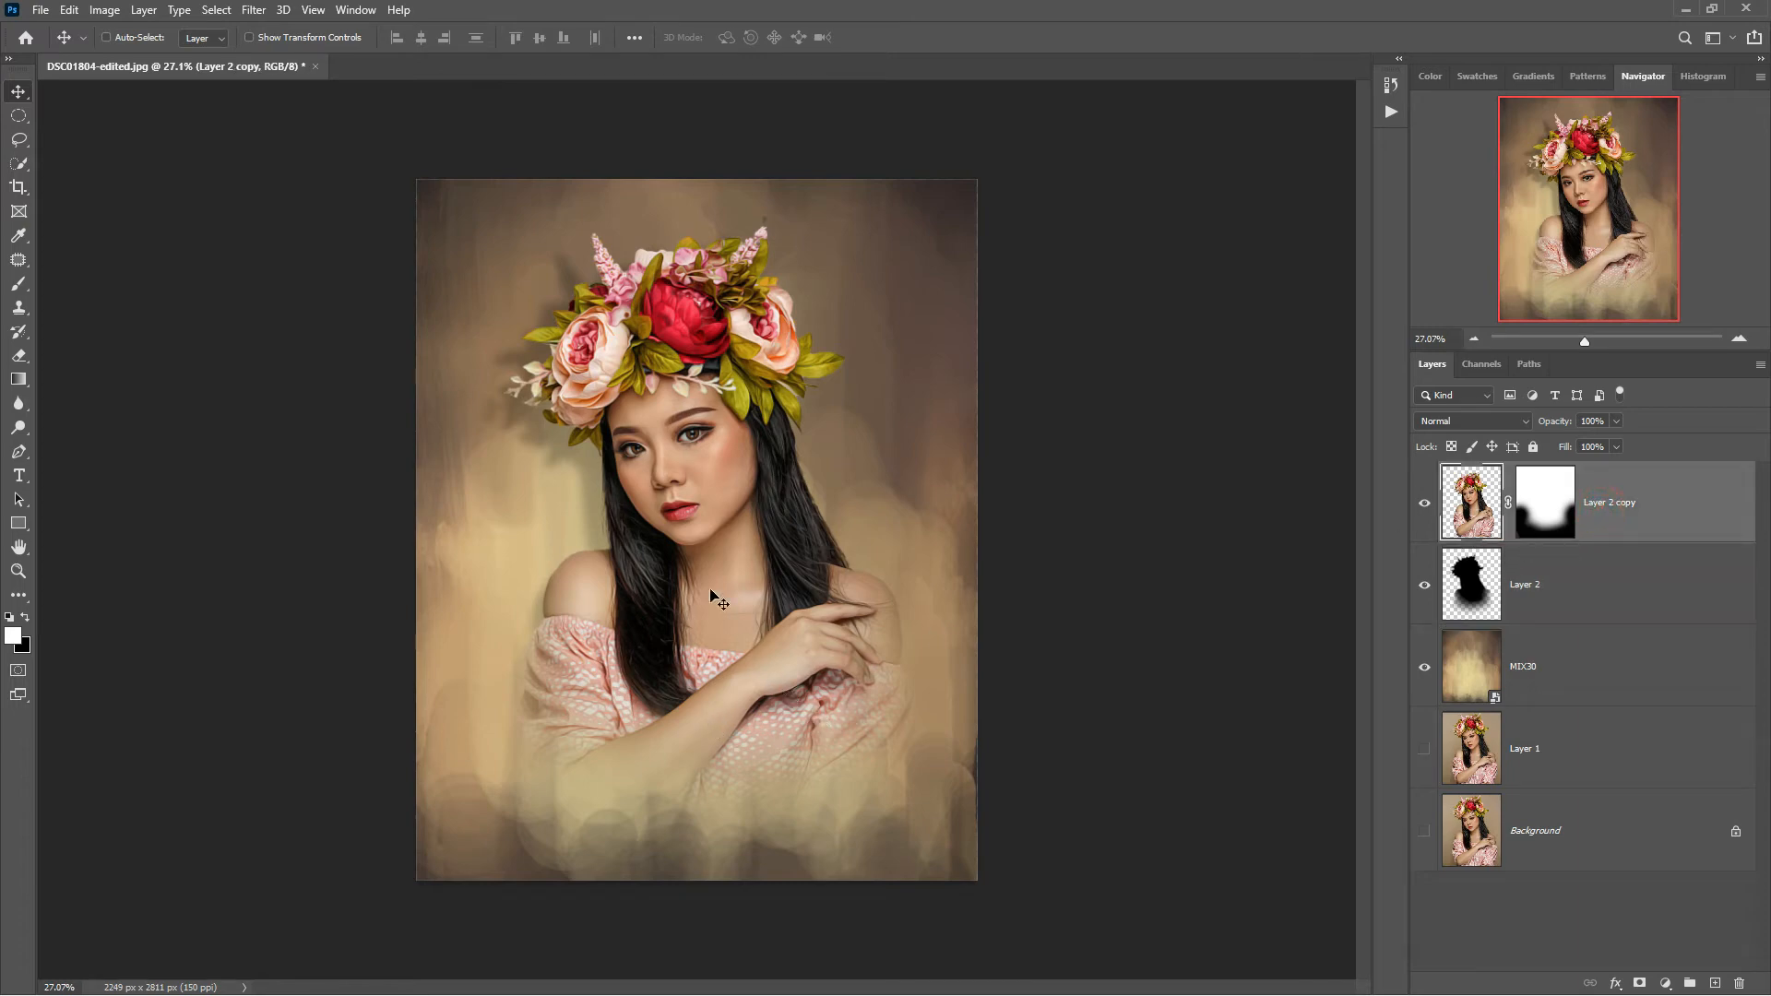
{"action": "left_click", "coordinate": [18, 571]}
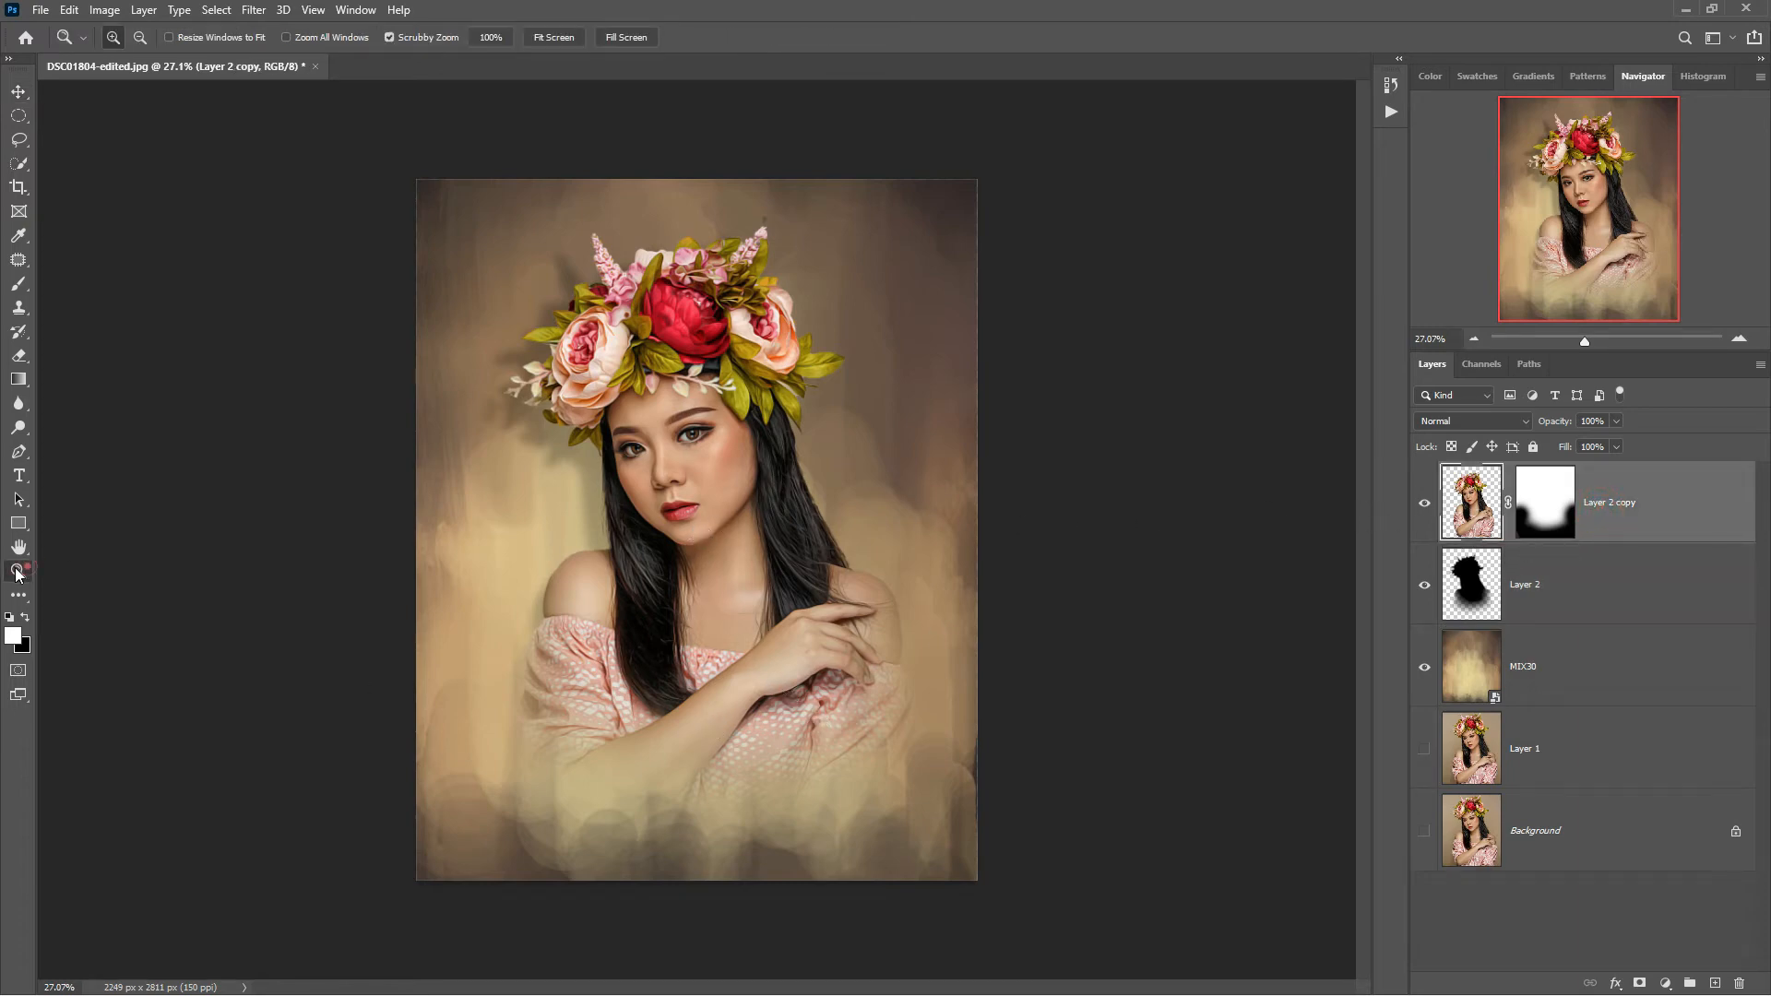
{"action": "left_click_drag", "start_coordinate": [810, 421], "coordinate": [877, 470]}
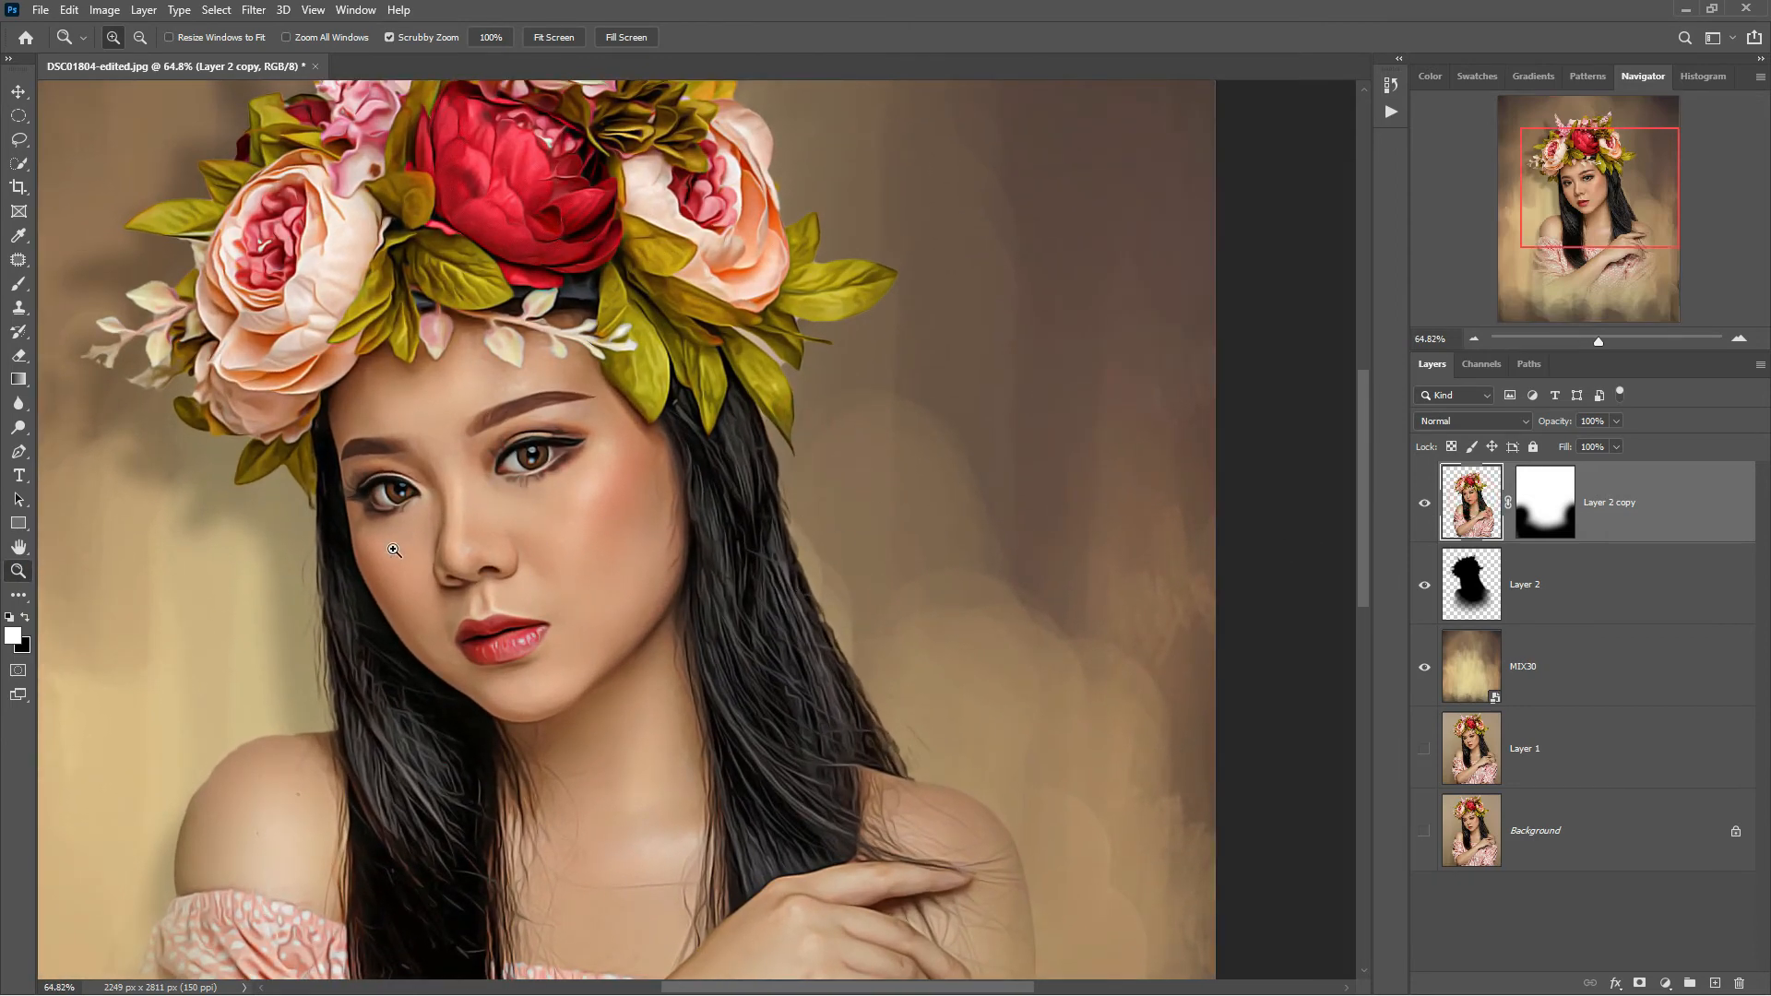
{"action": "left_click", "coordinate": [26, 400]}
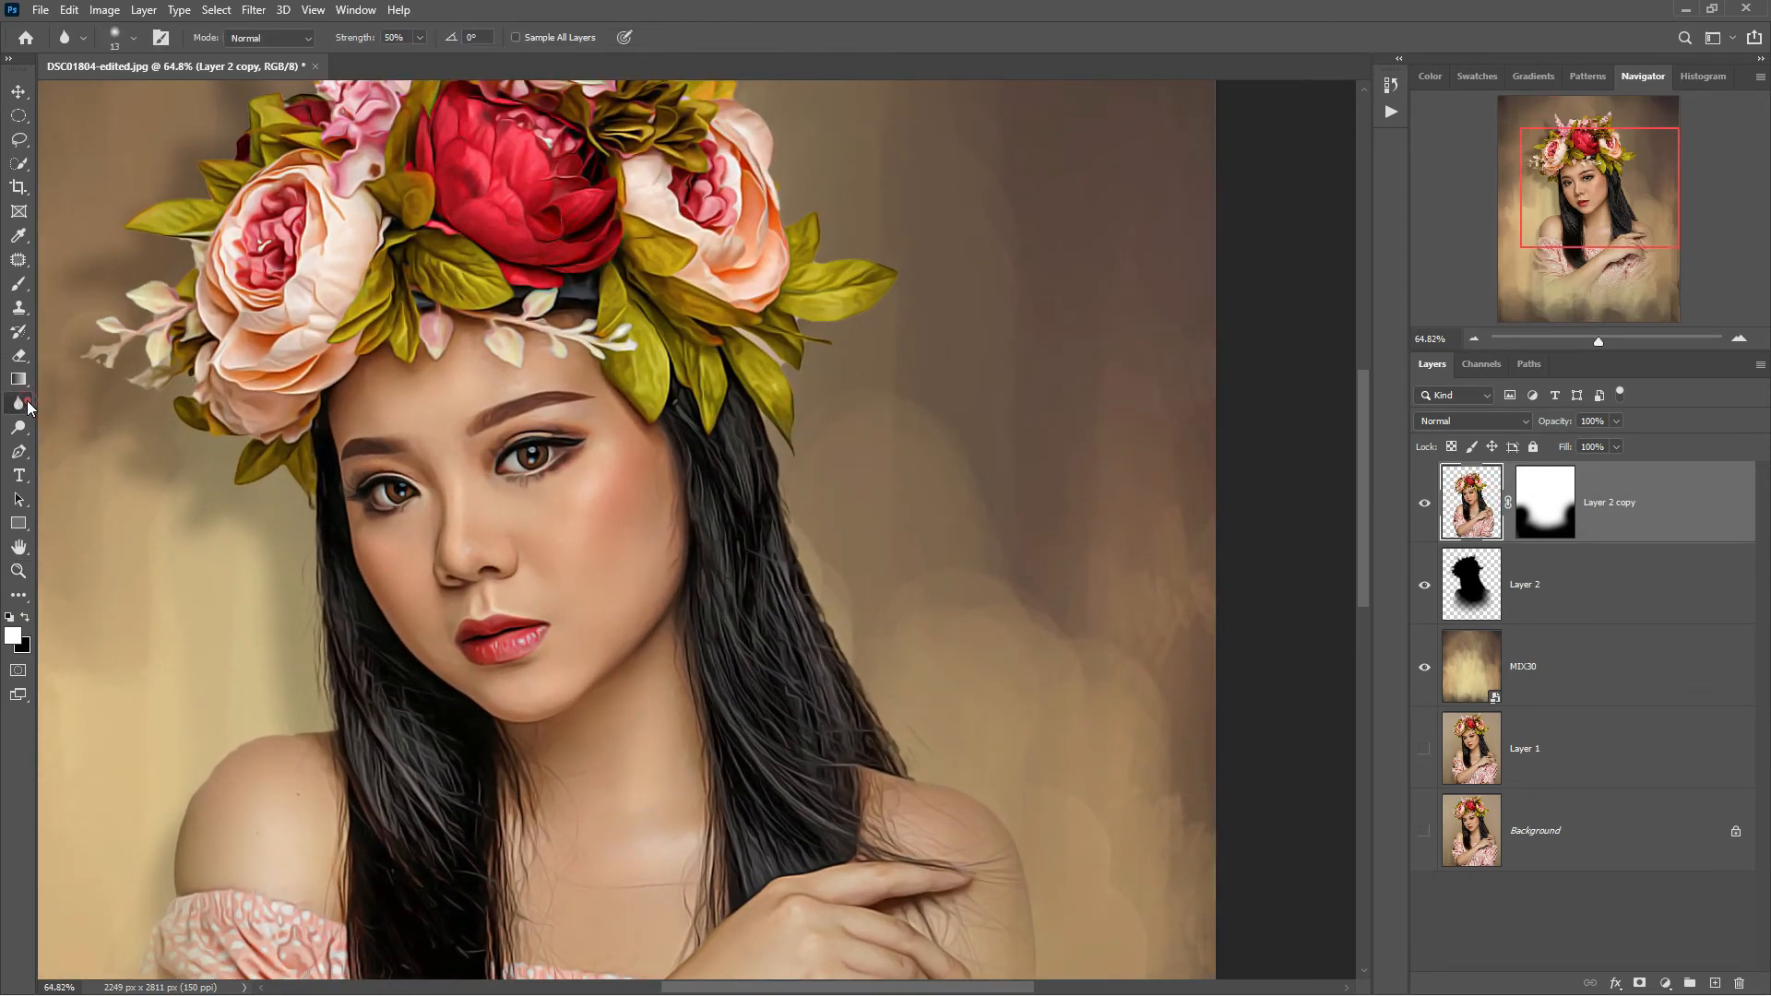
{"action": "left_click", "coordinate": [85, 406]}
{"action": "key", "text": "bracketright"}
{"action": "left_click_drag", "start_coordinate": [1032, 806], "coordinate": [904, 521]}
{"action": "left_click_drag", "start_coordinate": [935, 655], "coordinate": [925, 516]}
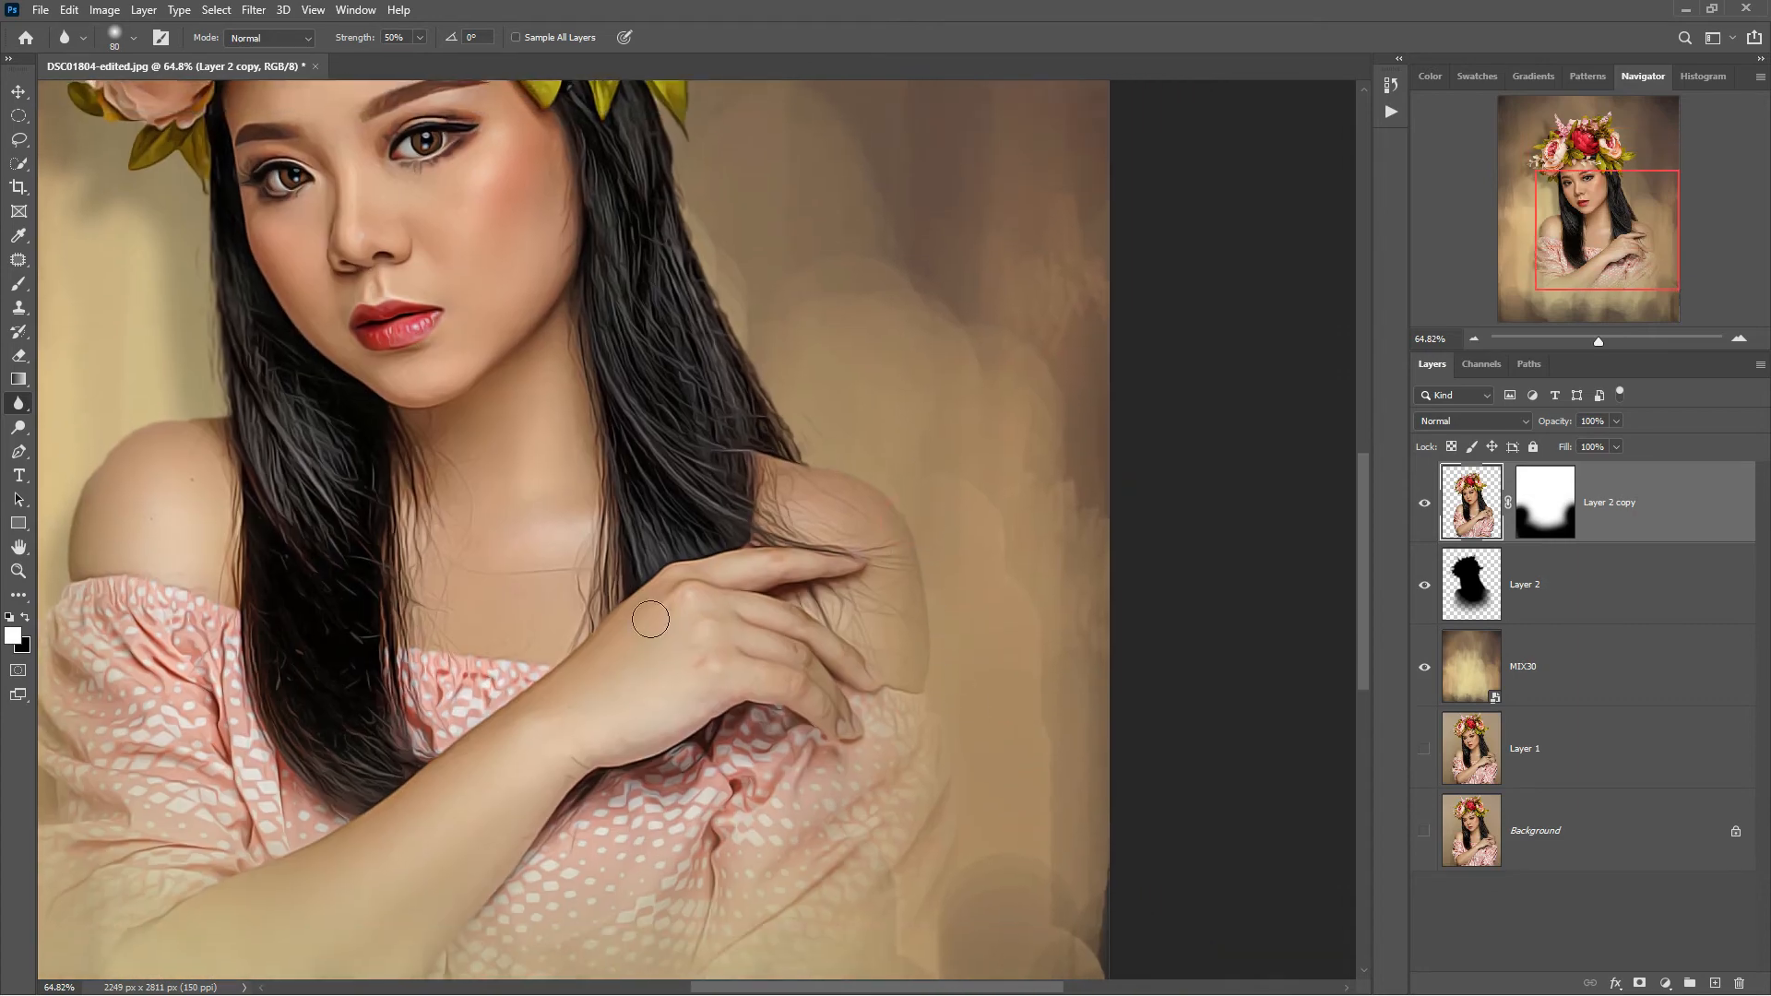
Step: Soften the cut-out edges around the woman's other shoulder and the tips of the flower crown with the Blur tool
{"action": "mouse_move", "coordinate": [186, 601]}
{"action": "left_mouse_down"}
{"action": "mouse_move", "coordinate": [403, 510]}
{"action": "mouse_move", "coordinate": [456, 513]}
{"action": "left_mouse_up"}
{"action": "mouse_move", "coordinate": [355, 370]}
{"action": "left_mouse_down"}
{"action": "mouse_move", "coordinate": [324, 494]}
{"action": "mouse_move", "coordinate": [418, 318]}
{"action": "left_mouse_up"}
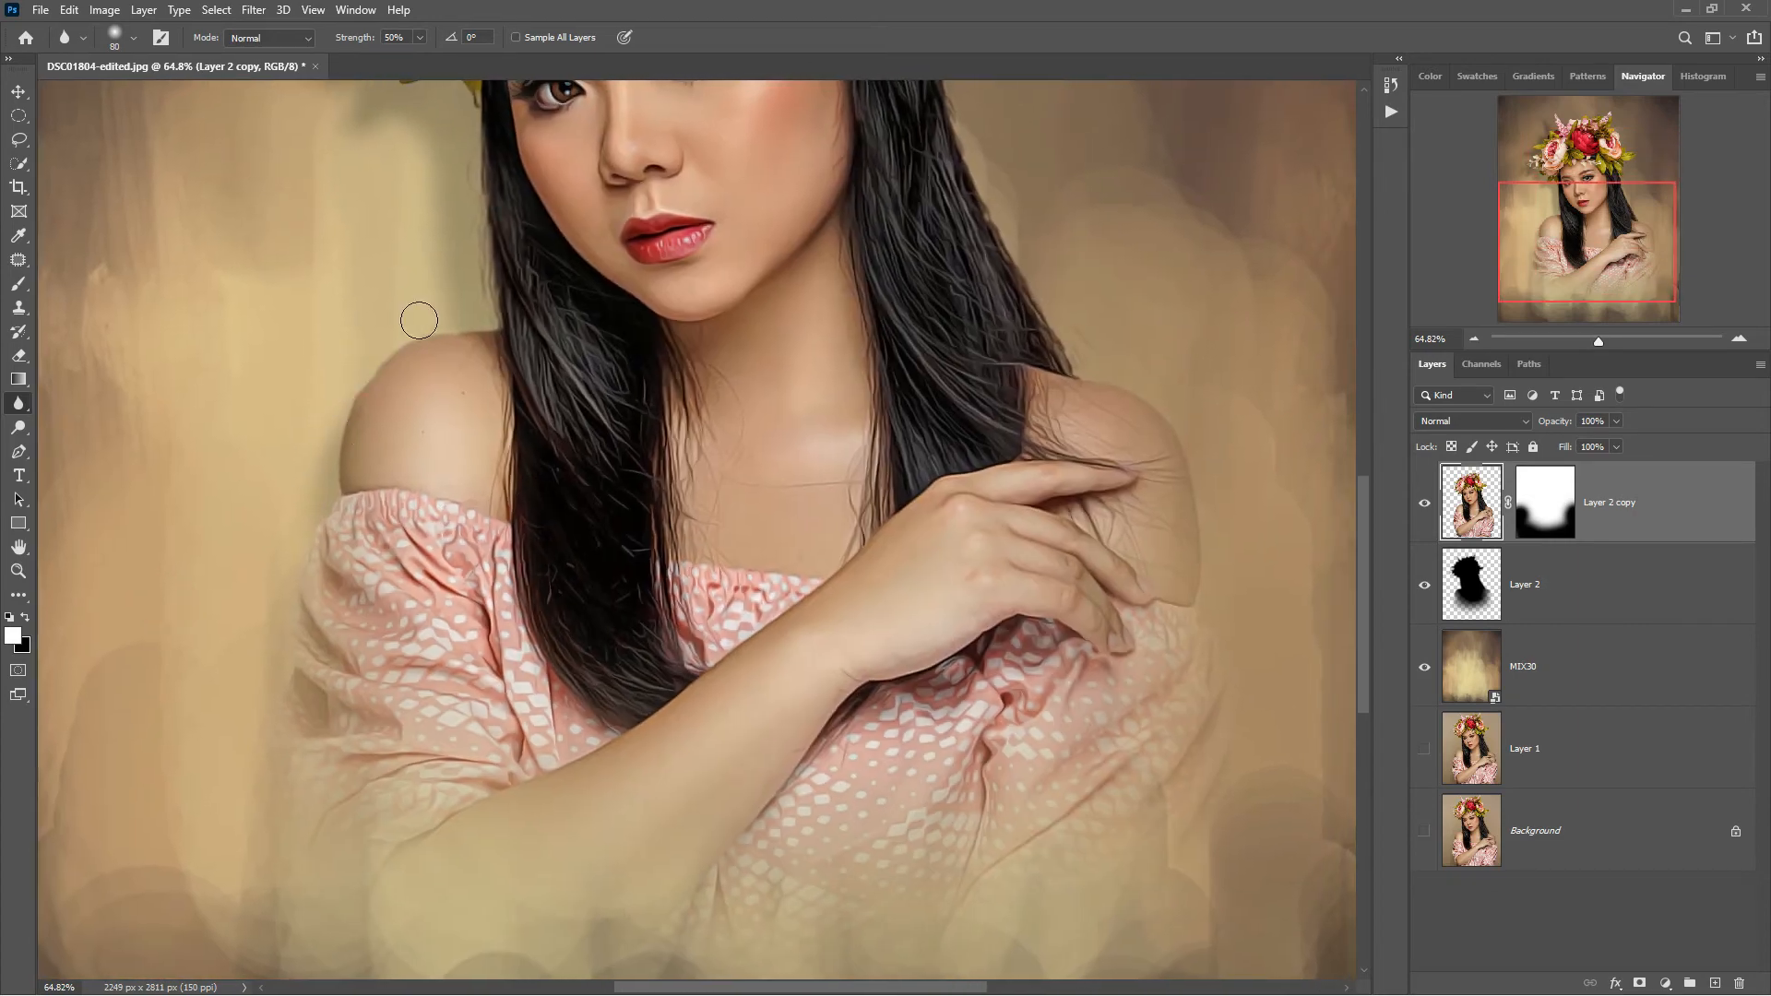
{"action": "mouse_move", "coordinate": [271, 291]}
{"action": "left_mouse_down"}
{"action": "mouse_move", "coordinate": [306, 375]}
{"action": "mouse_move", "coordinate": [316, 867]}
{"action": "left_mouse_up"}
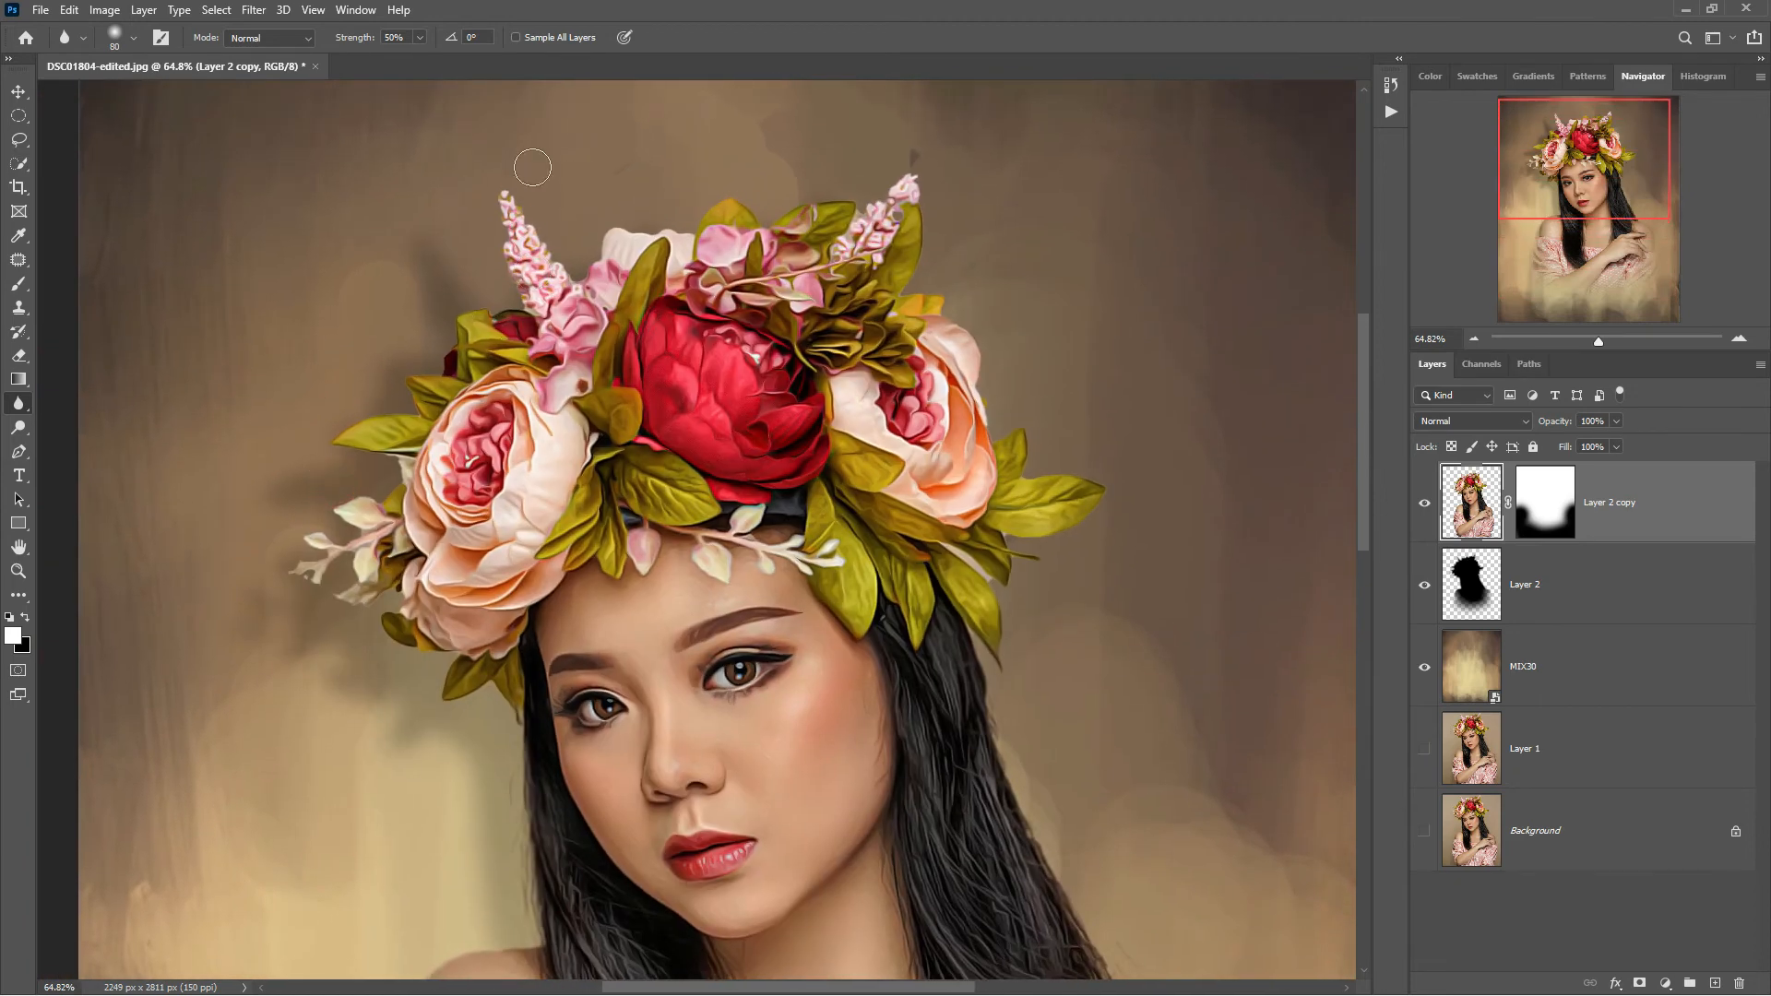
{"action": "left_click_drag", "start_coordinate": [909, 158], "coordinate": [929, 155]}
{"action": "left_click_drag", "start_coordinate": [1005, 790], "coordinate": [790, 438]}
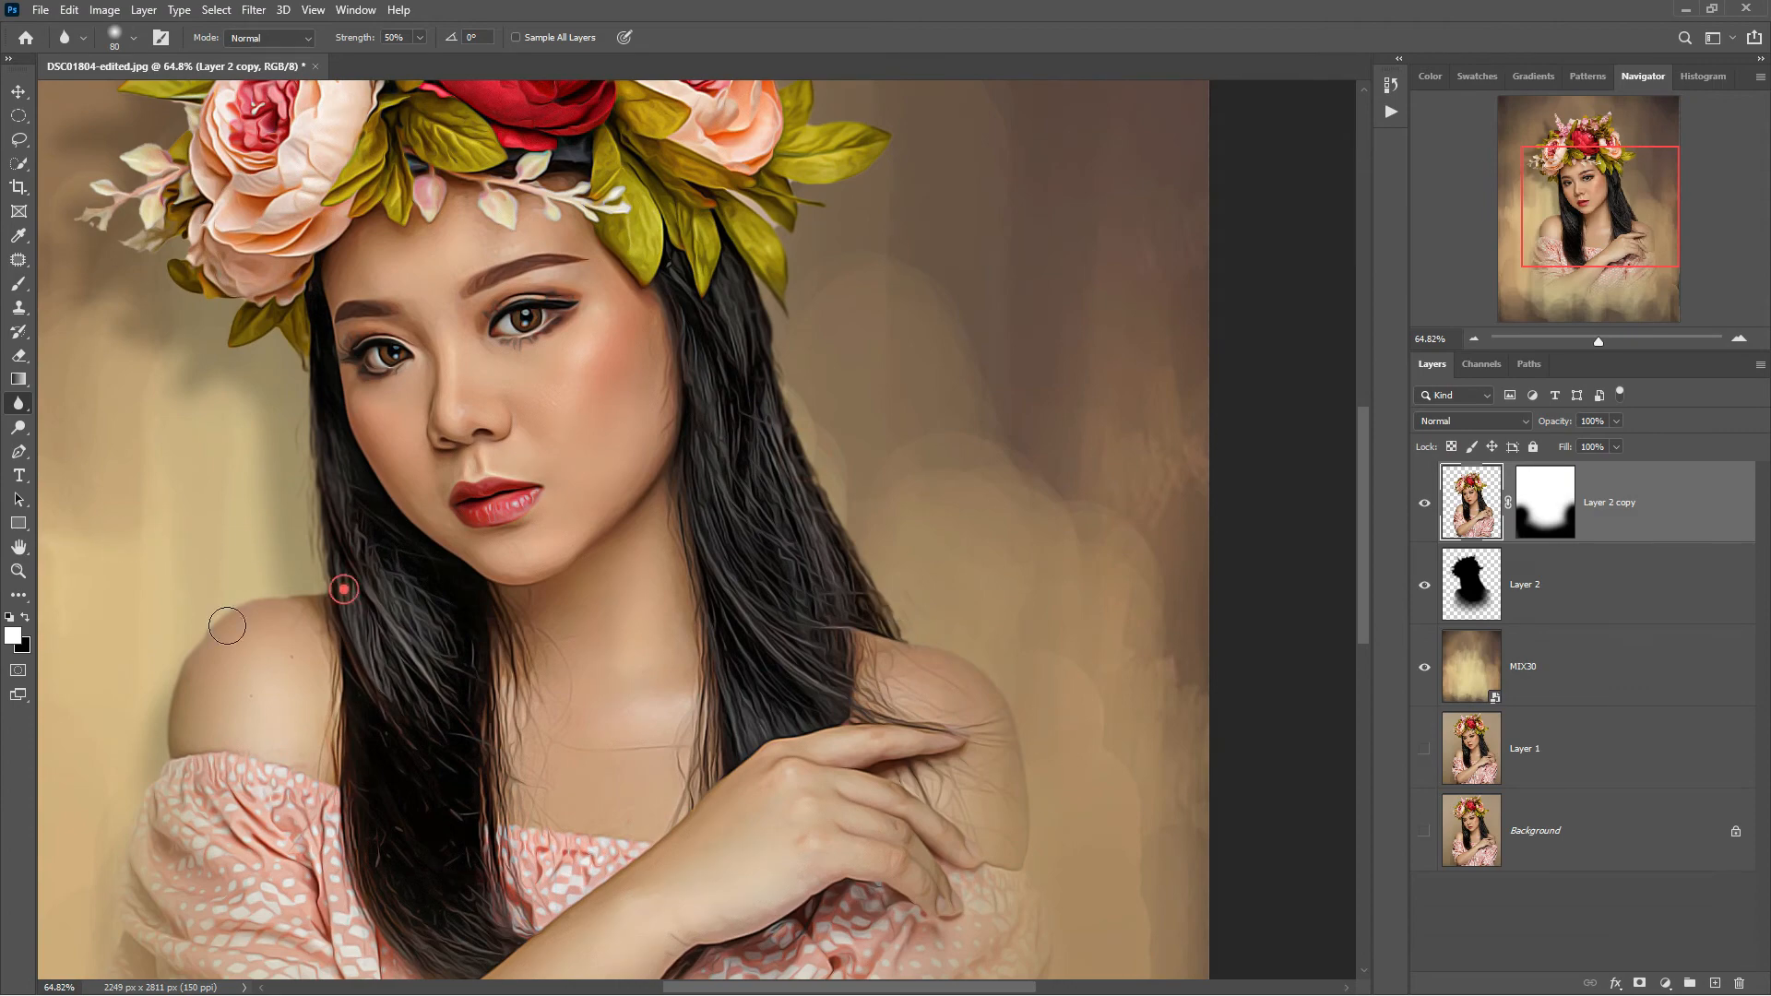
{"action": "left_click", "coordinate": [18, 571]}
{"action": "left_click_drag", "start_coordinate": [656, 389], "coordinate": [604, 377]}
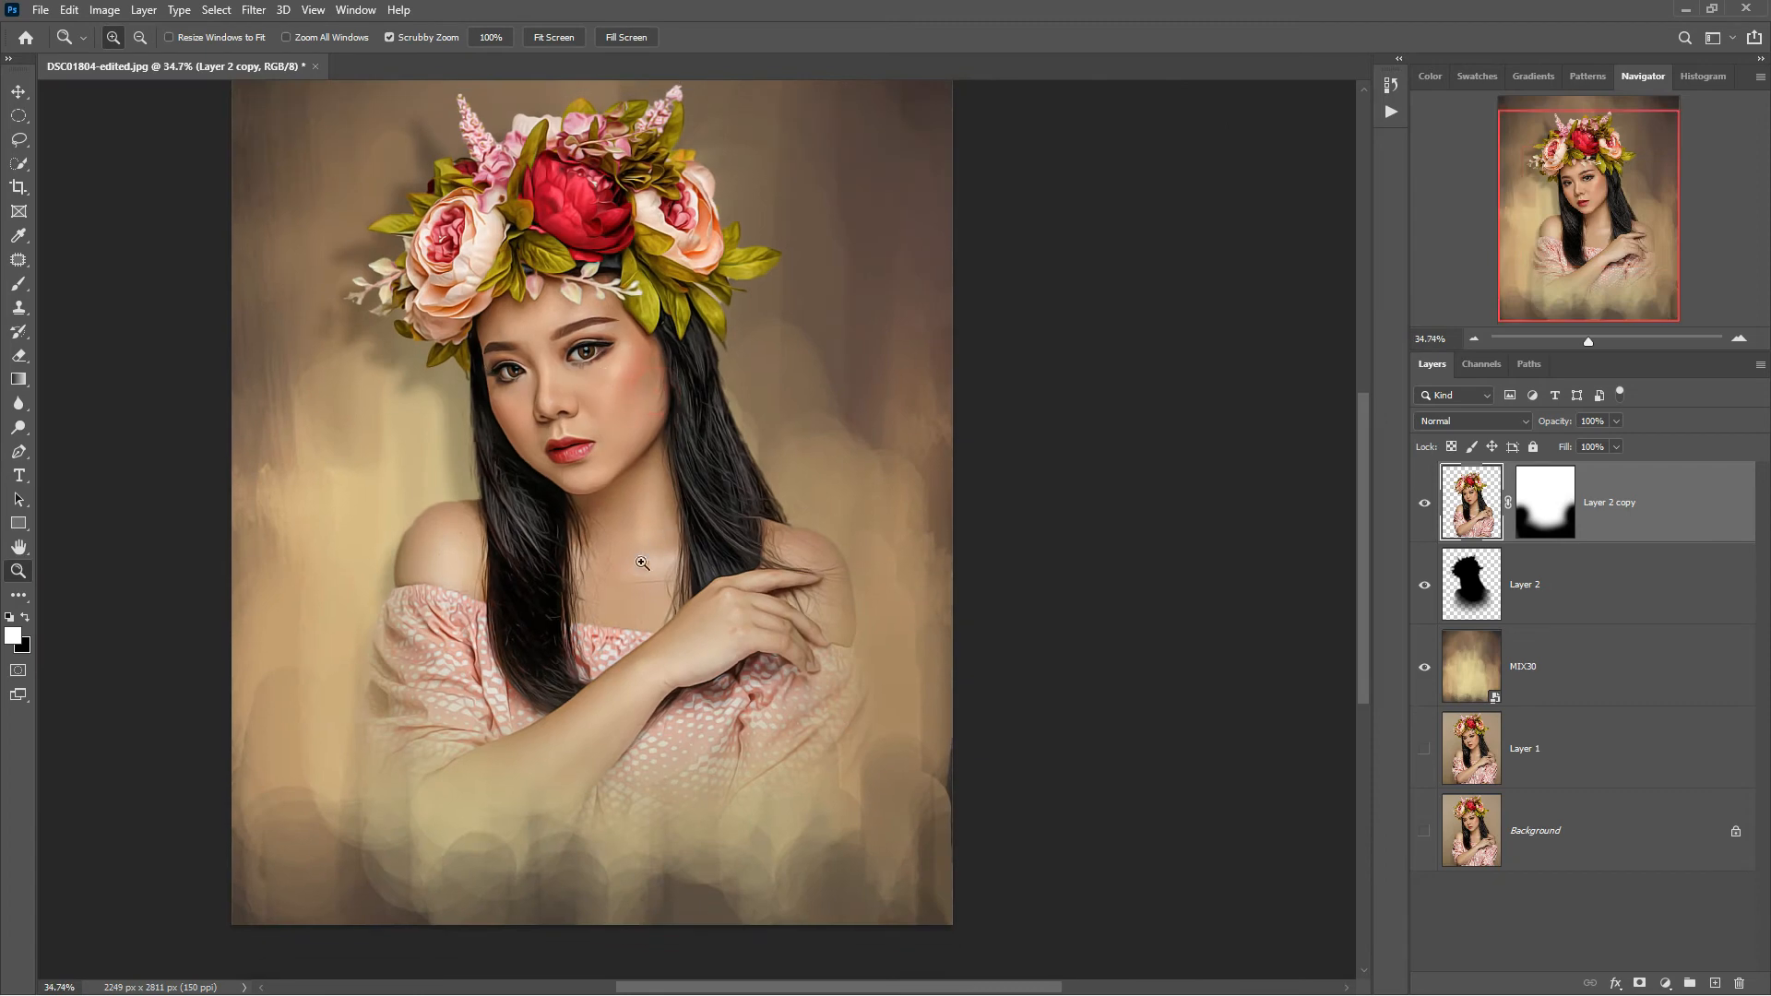
{"action": "left_click", "coordinate": [19, 91]}
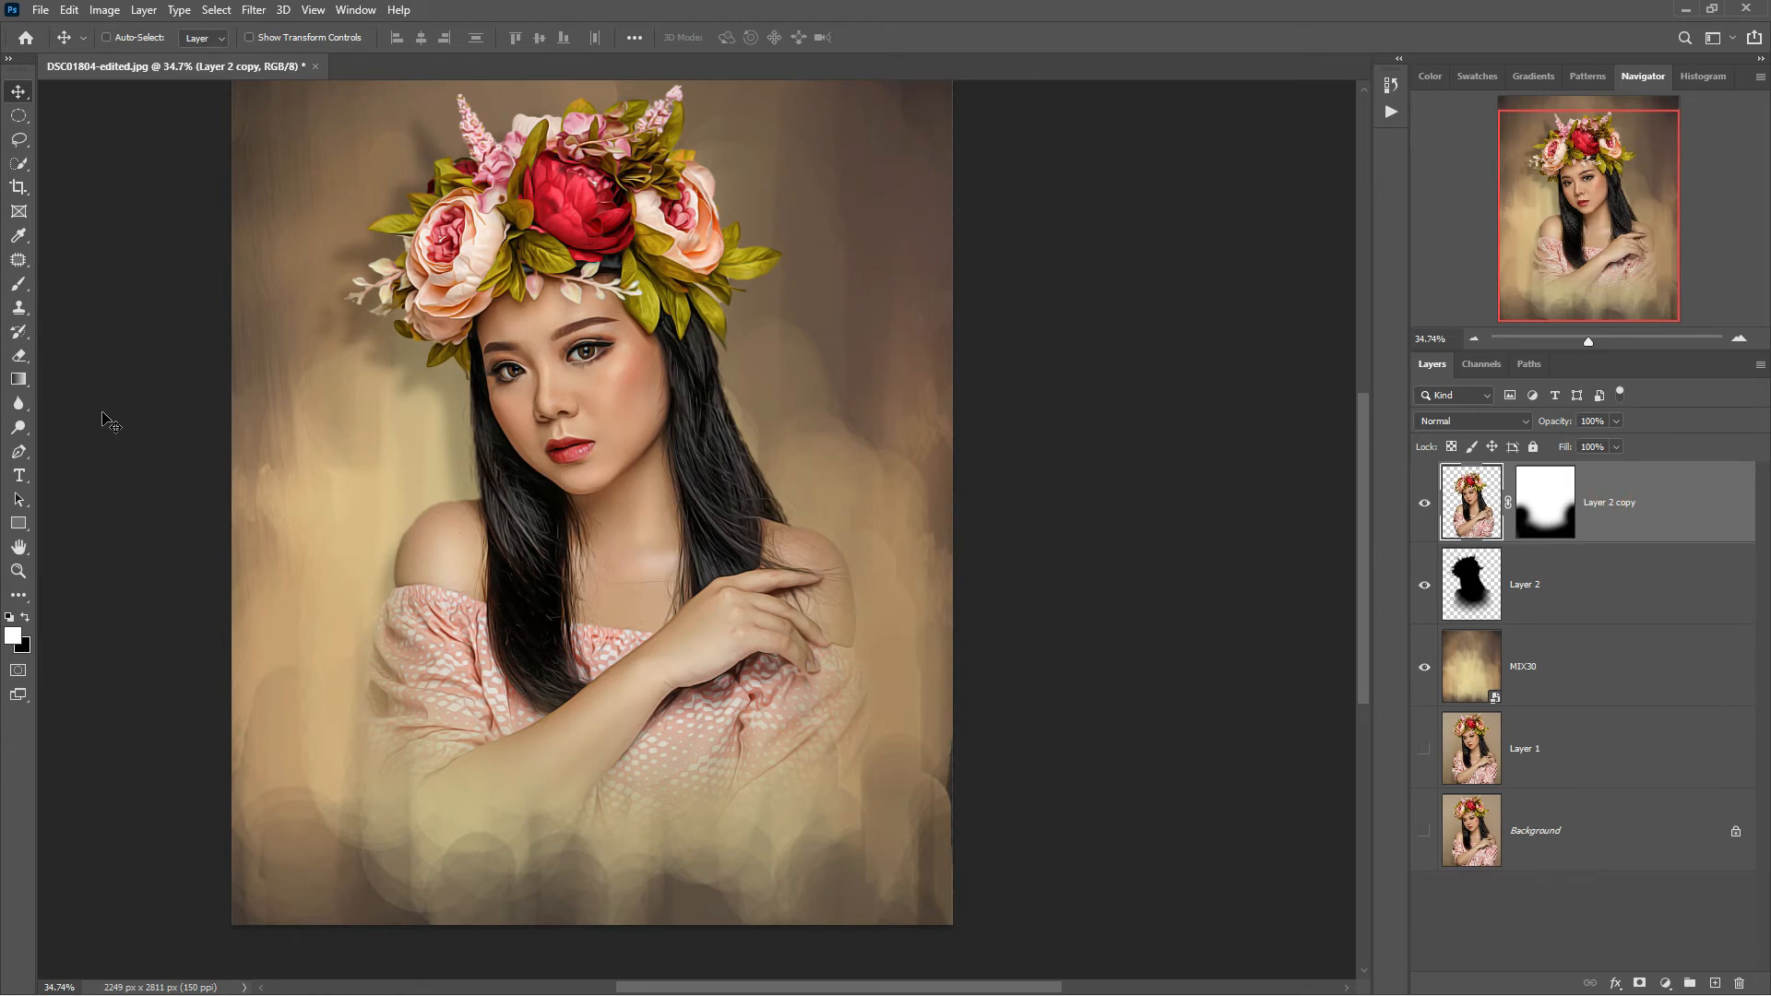
{"action": "left_click", "coordinate": [39, 10]}
{"action": "left_click", "coordinate": [81, 375]}
{"action": "left_click", "coordinate": [435, 165]}
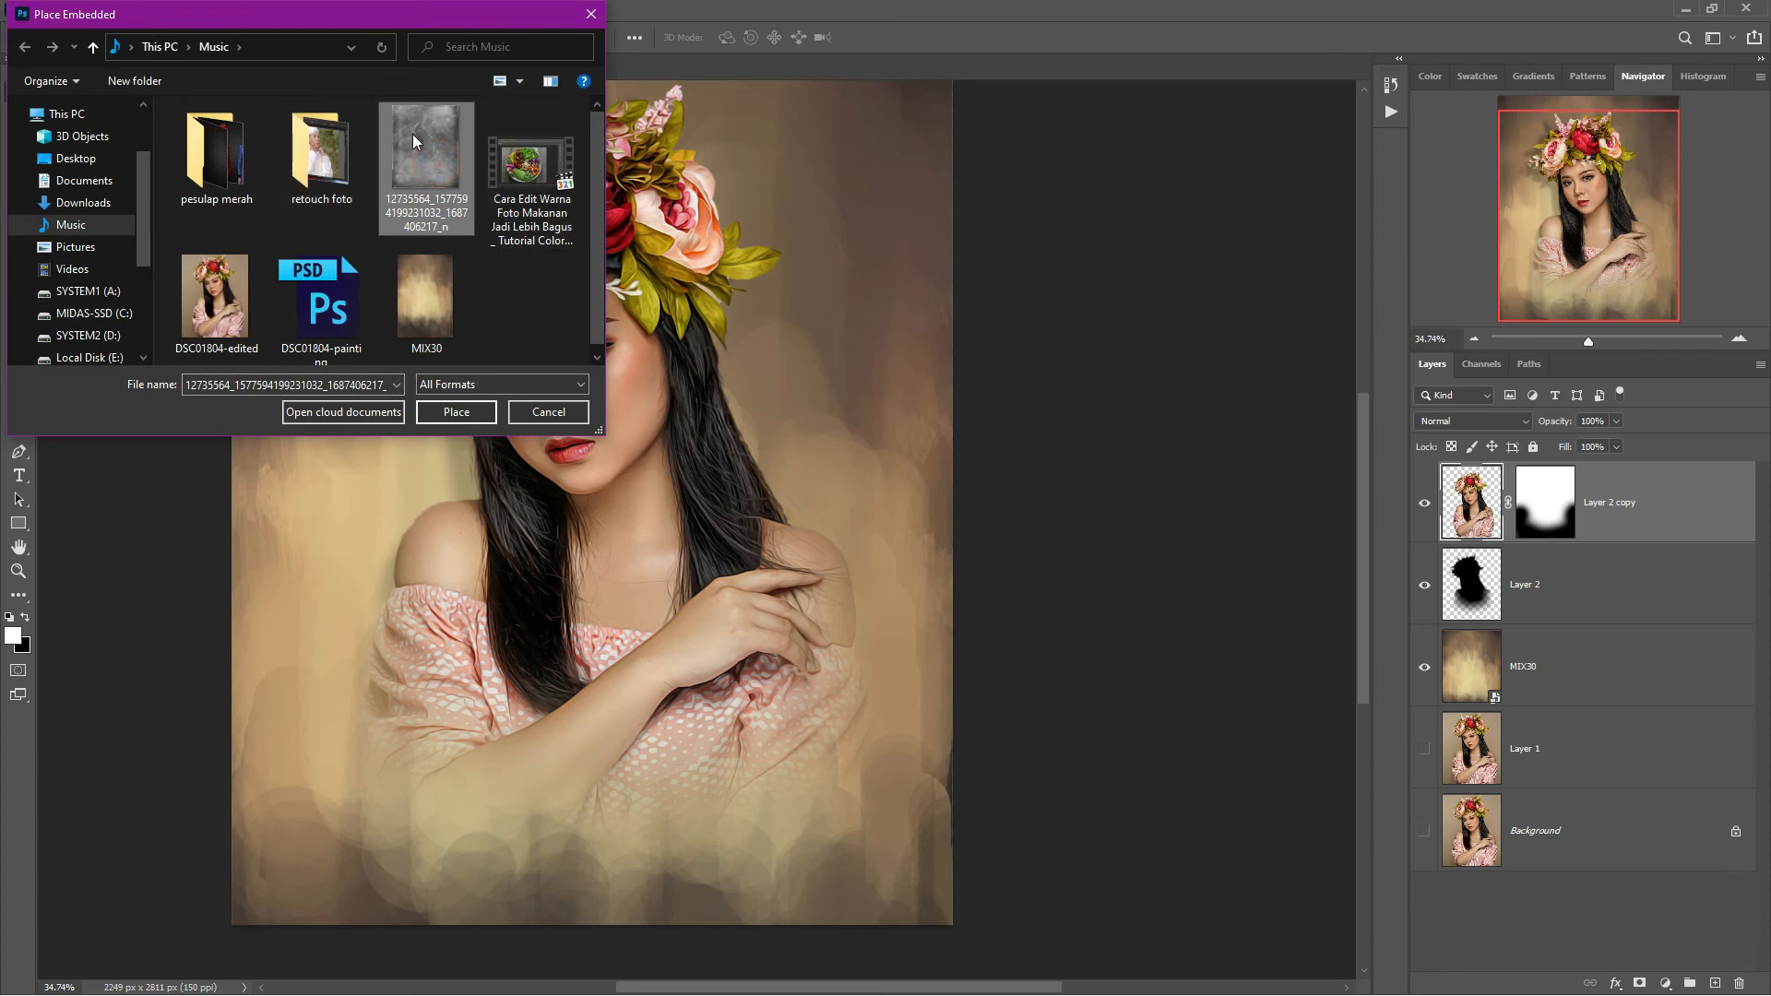
{"action": "left_click", "coordinate": [461, 410]}
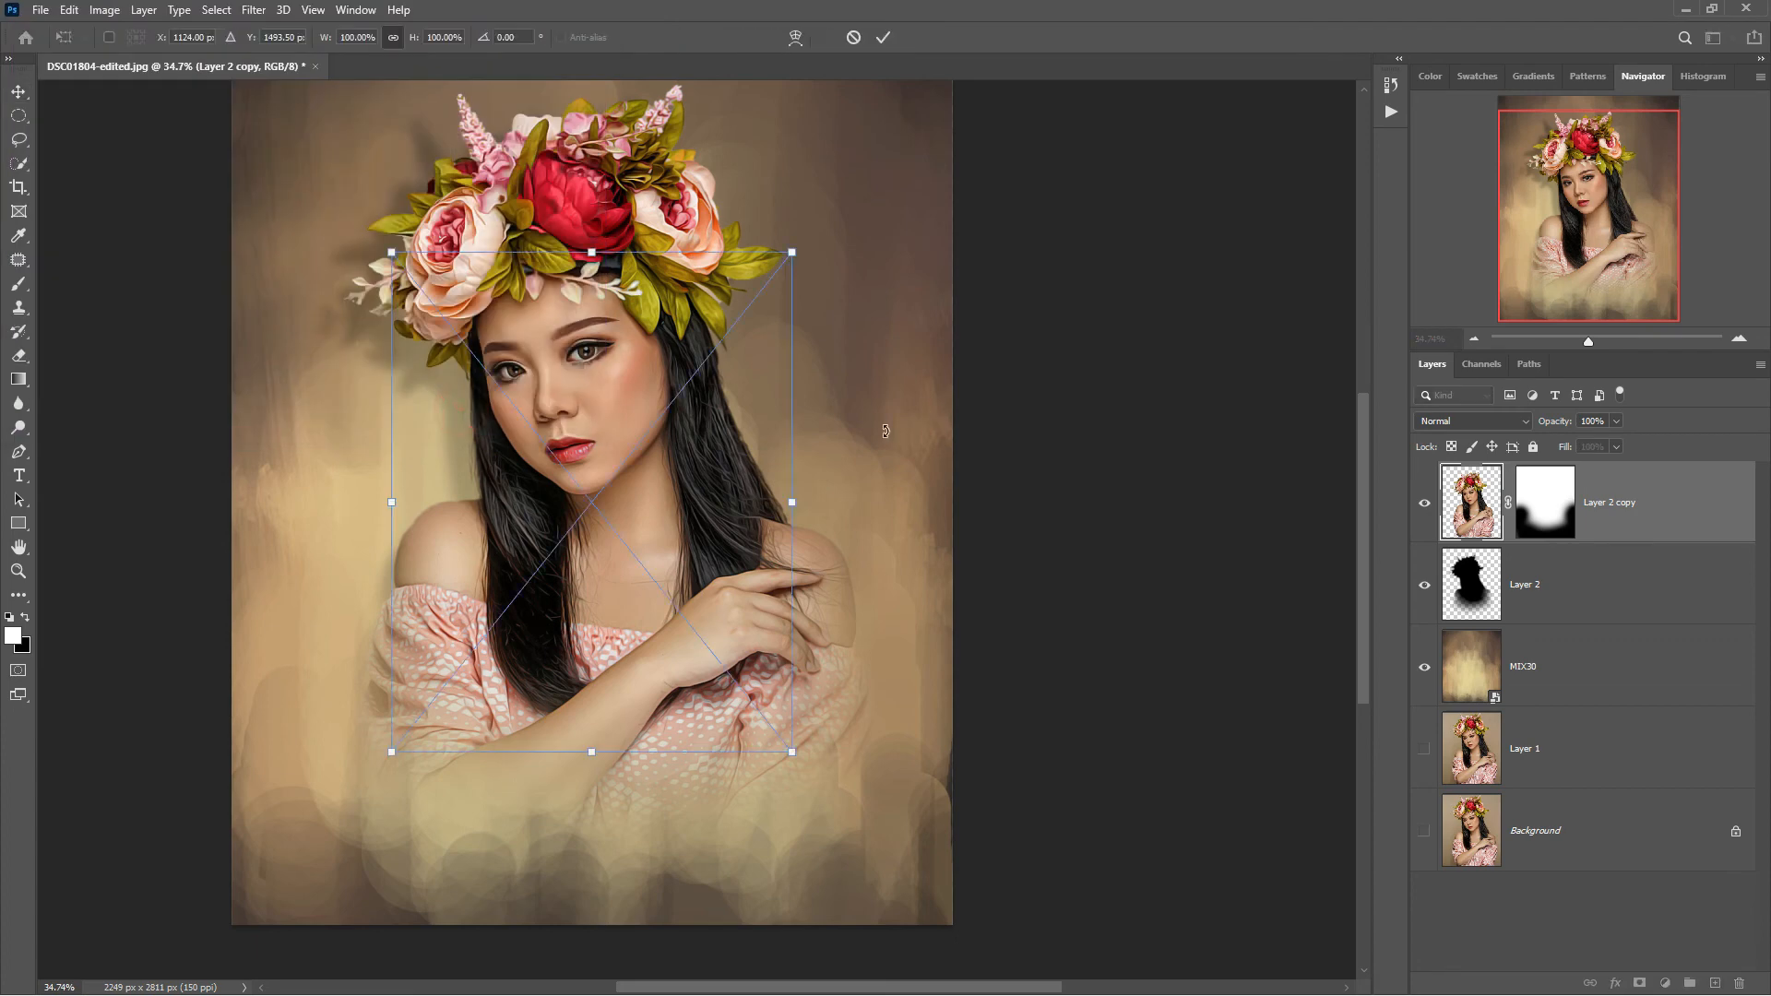
{"action": "scroll", "coordinate": [819, 423], "scroll_direction": "up", "scroll_amount": 2}
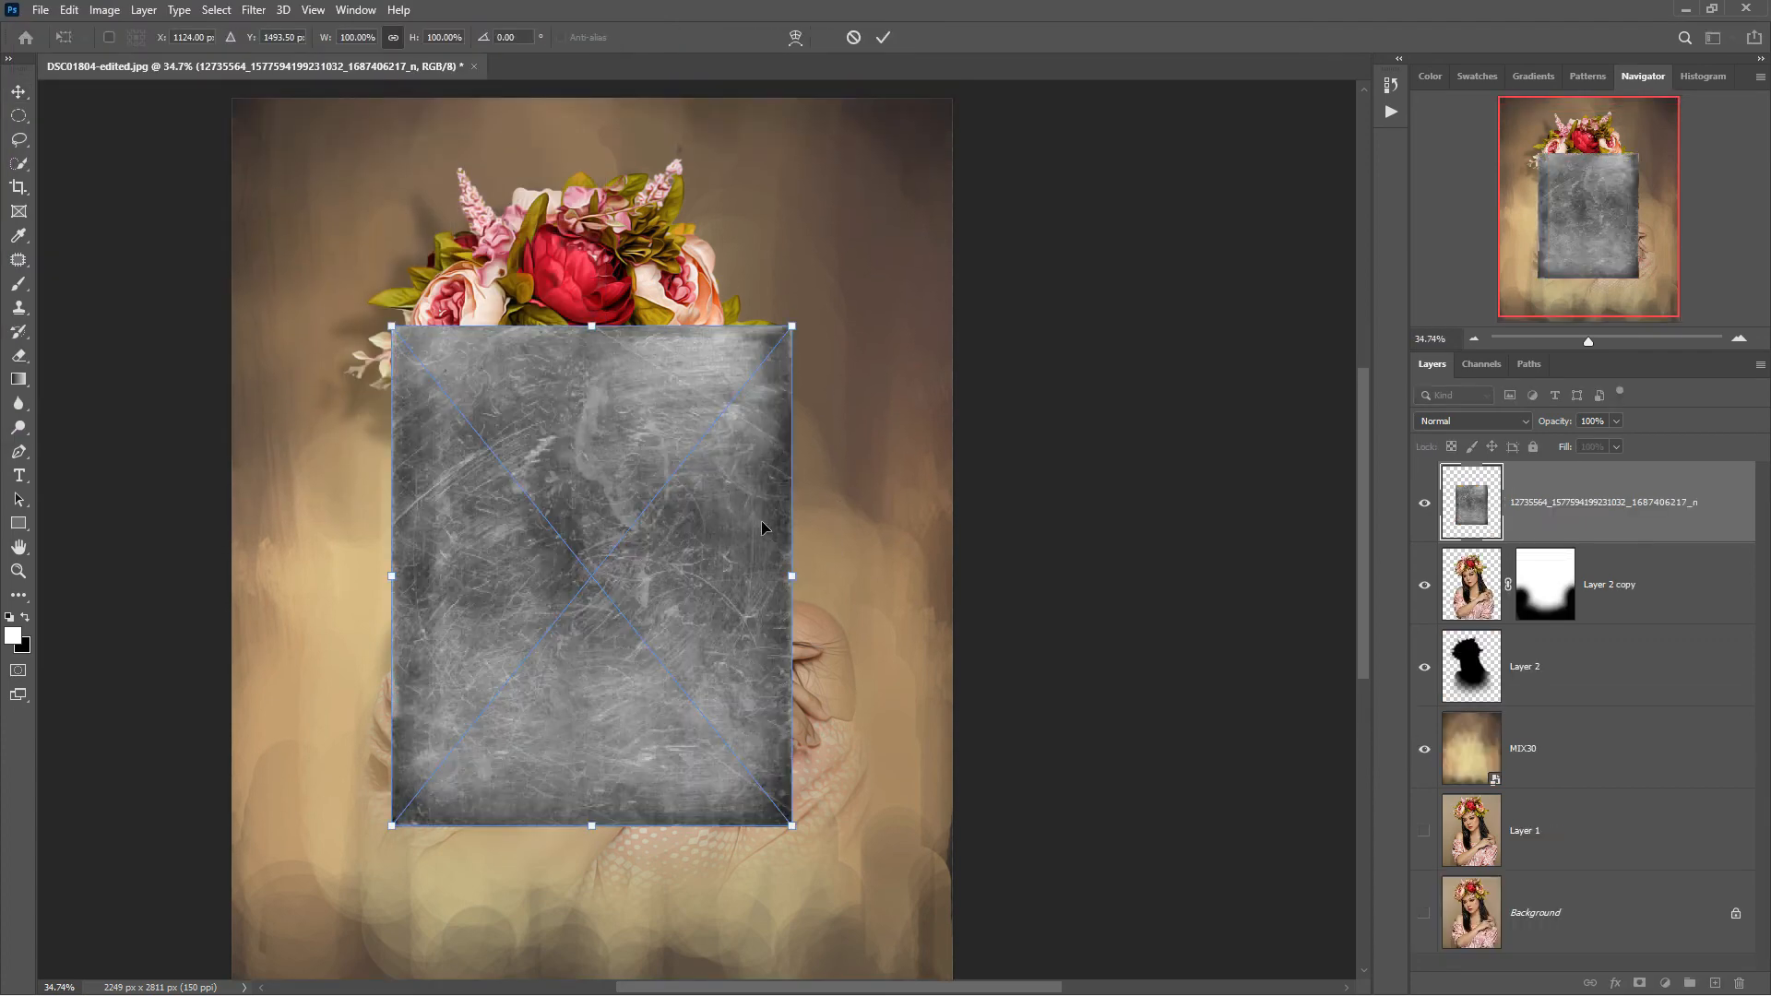
{"action": "left_click_drag", "start_coordinate": [762, 528], "coordinate": [601, 299]}
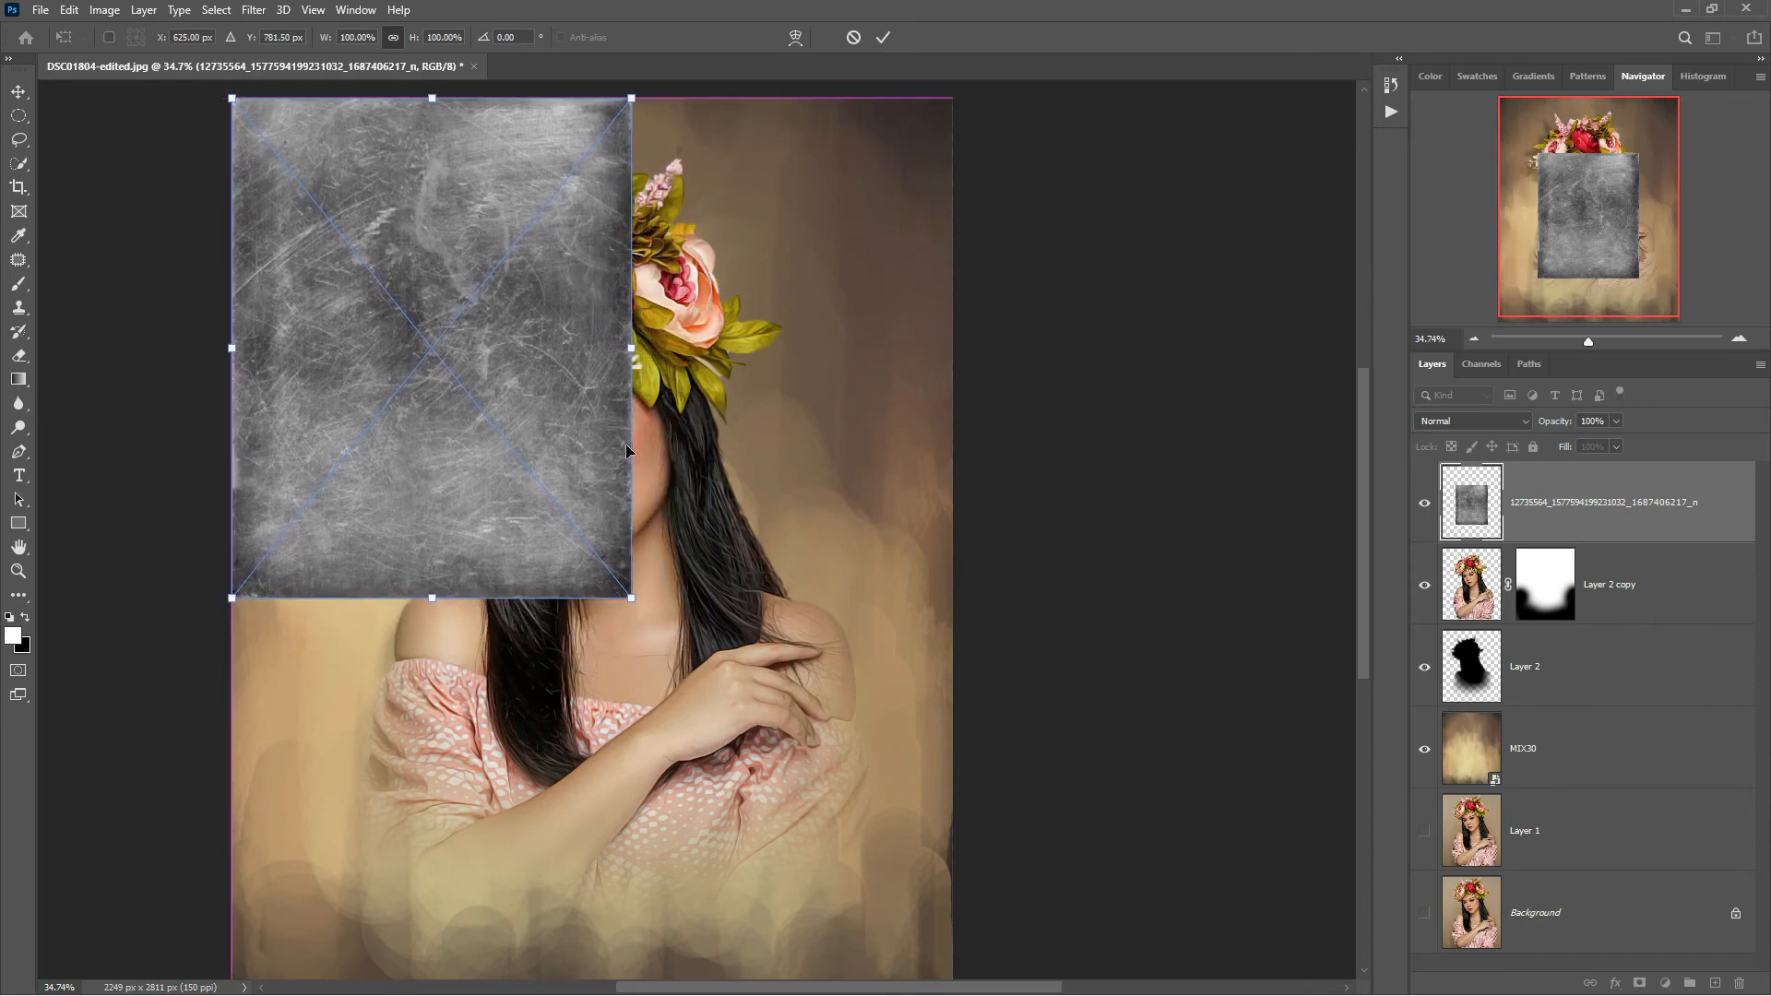
{"action": "left_click_drag", "start_coordinate": [626, 603], "coordinate": [946, 973]}
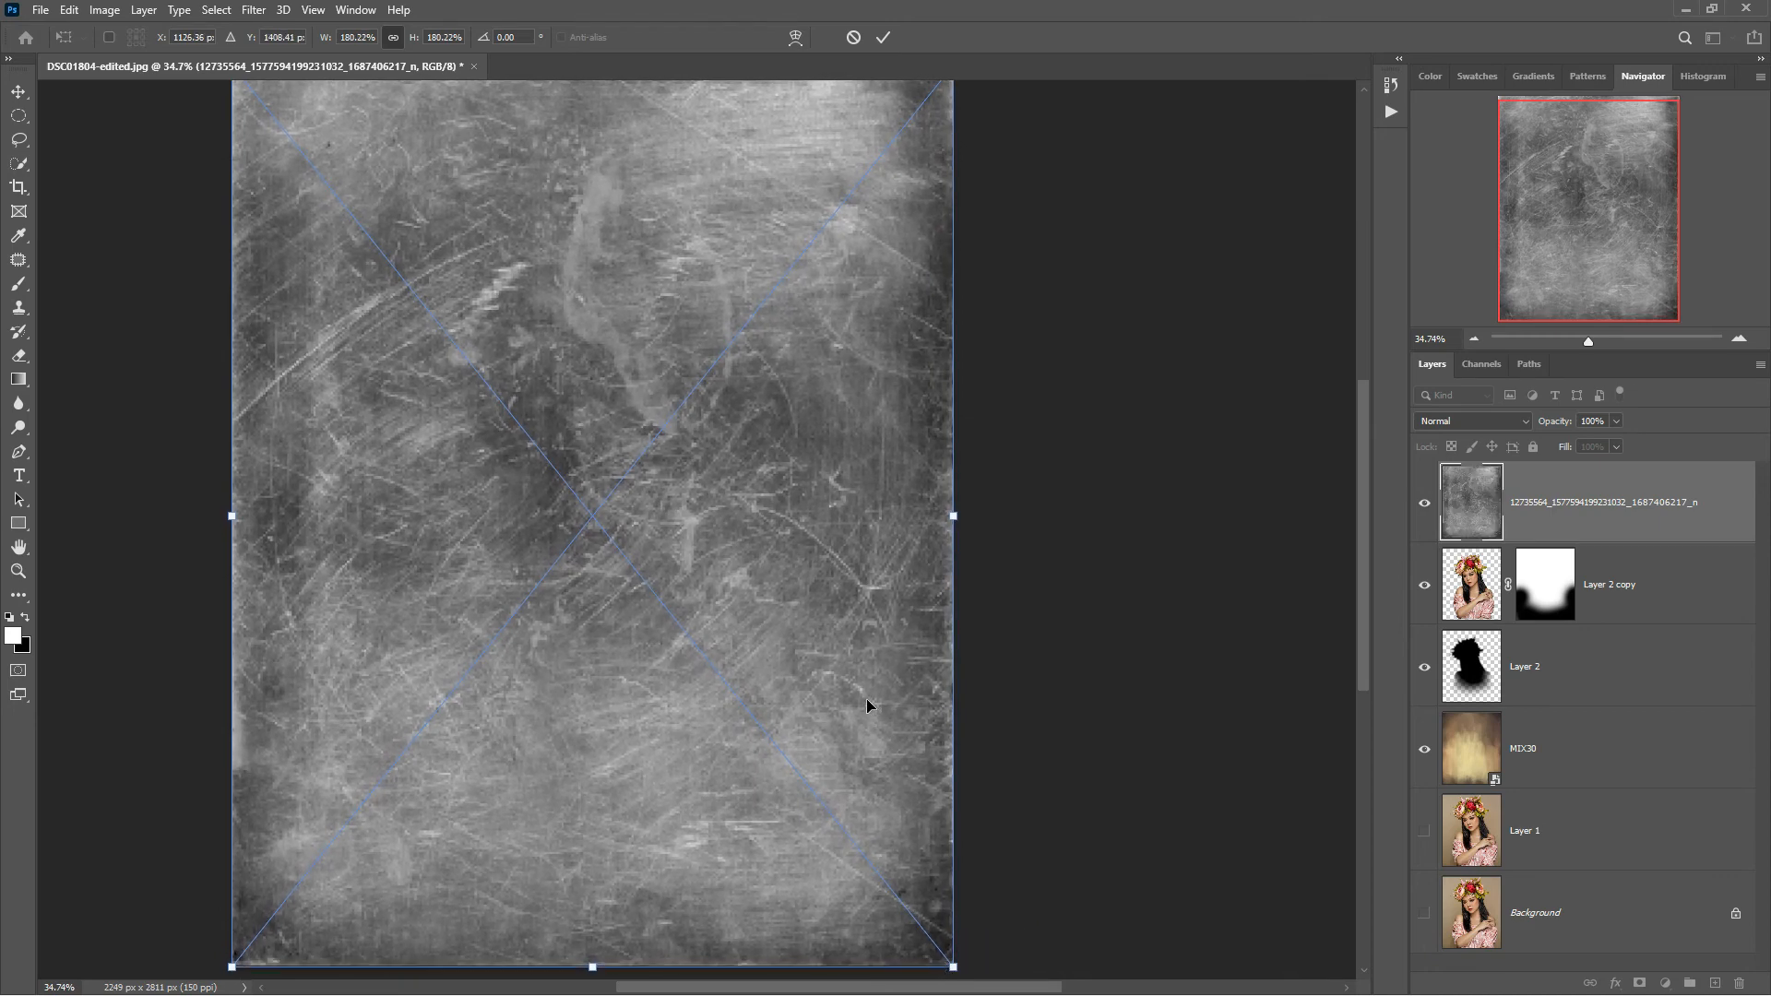
{"action": "key", "text": "Return"}
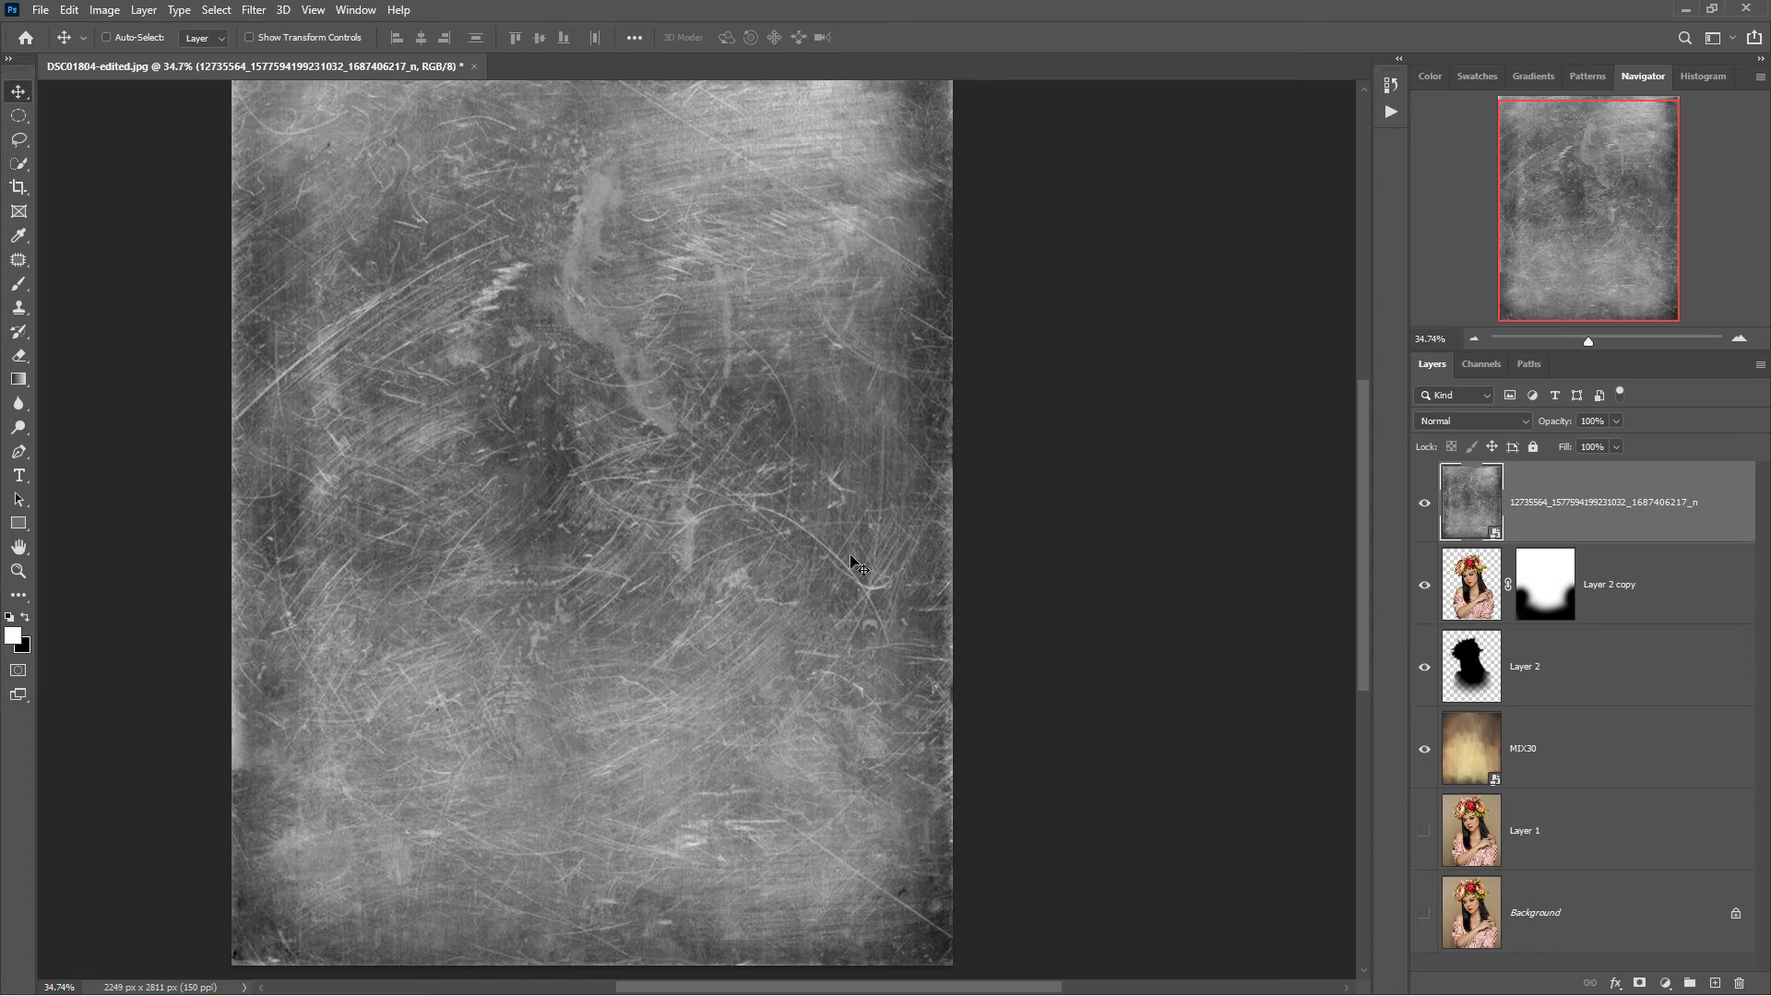
Step: Set the texture layer's blend mode to Soft Light and add a layer mask to it
{"action": "left_click", "coordinate": [1496, 423]}
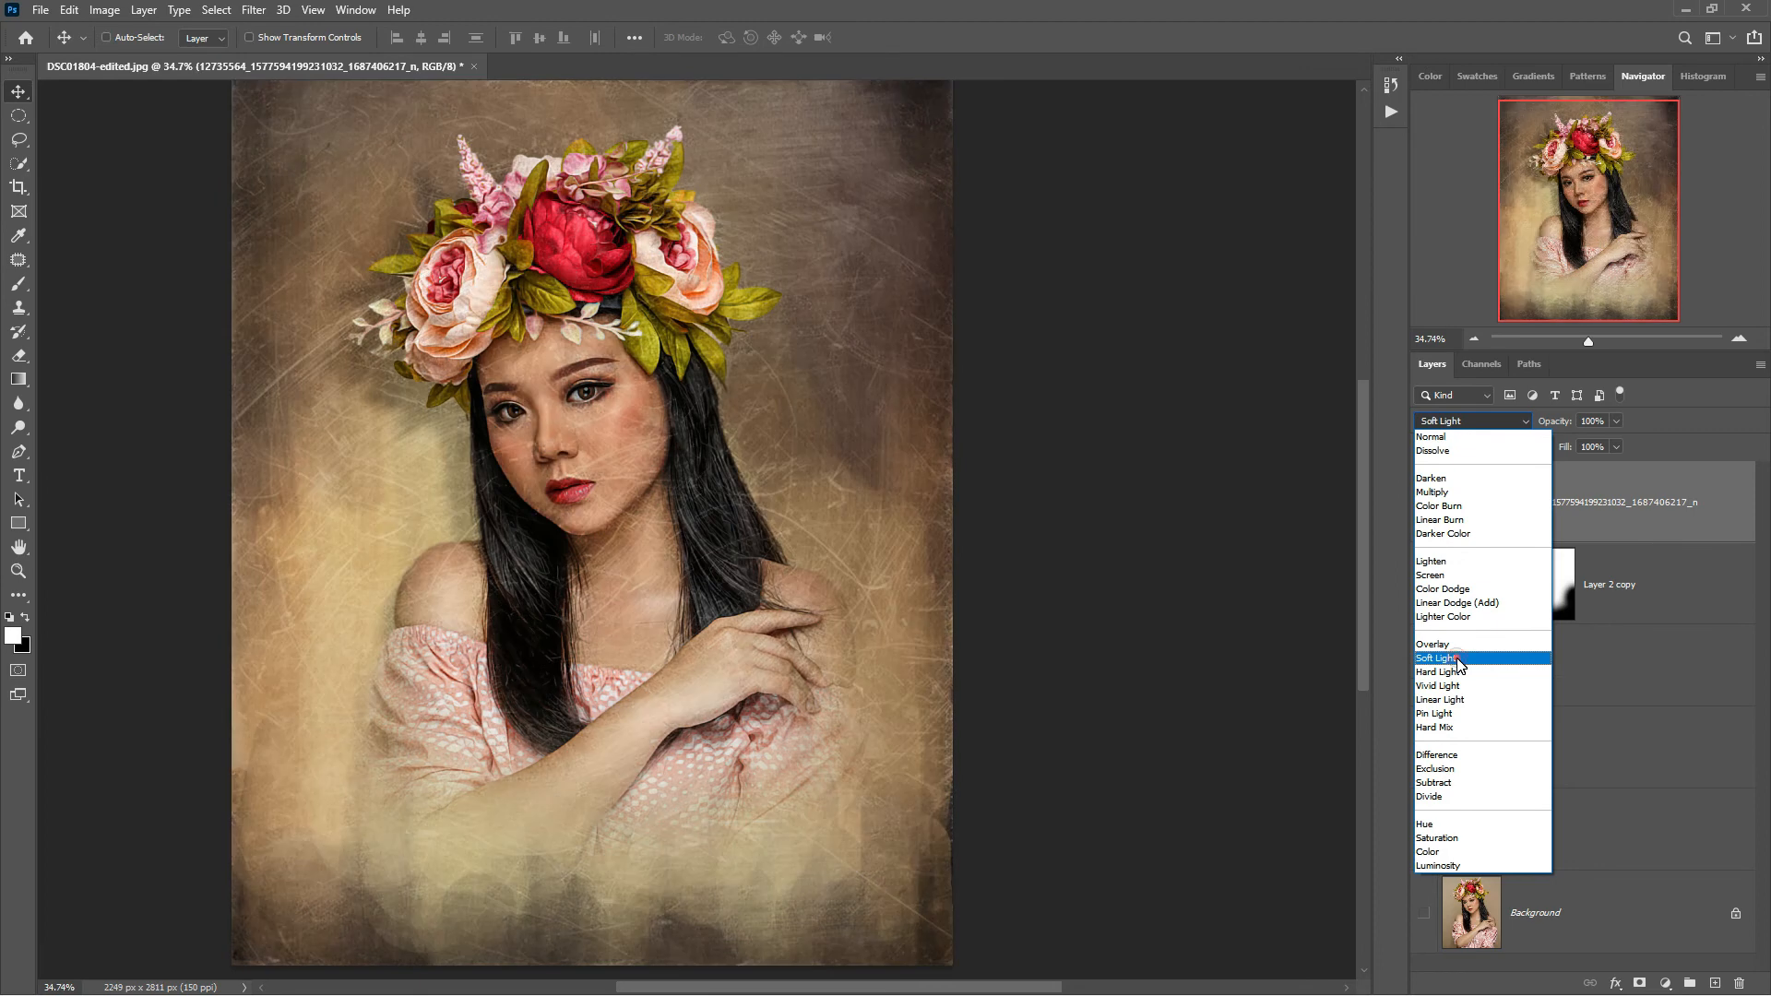
{"action": "left_click", "coordinate": [1457, 658]}
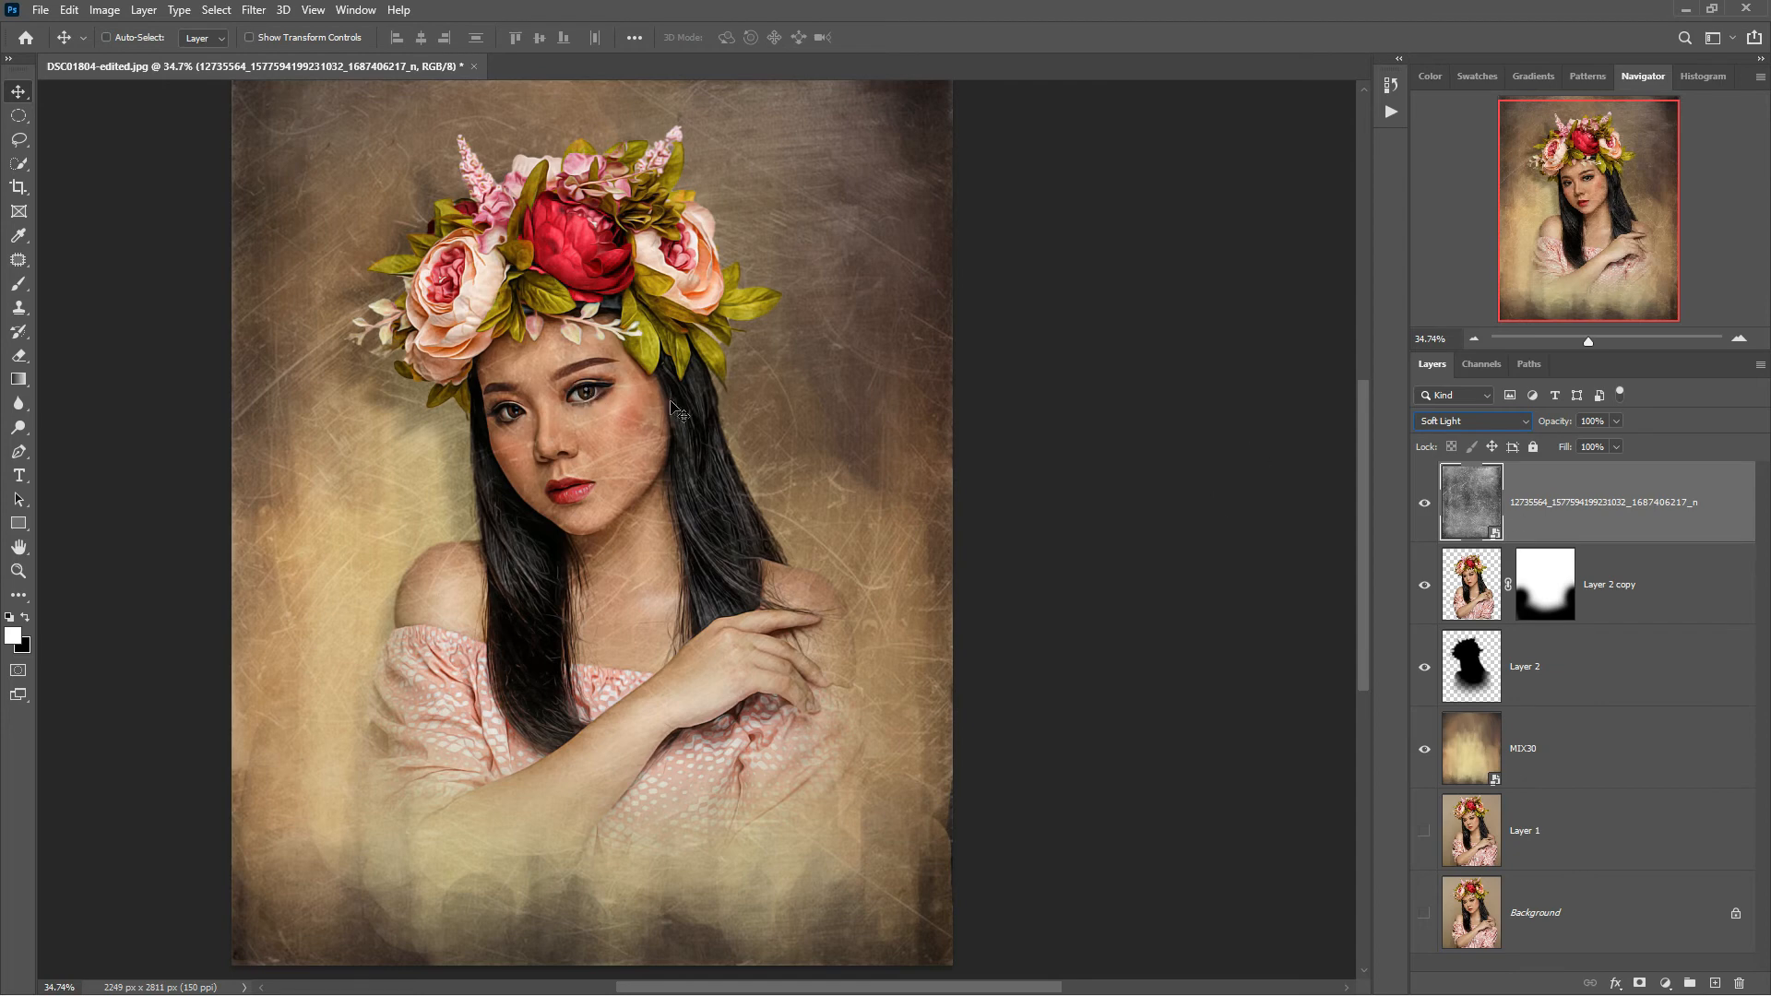
{"action": "left_click", "coordinate": [1638, 984]}
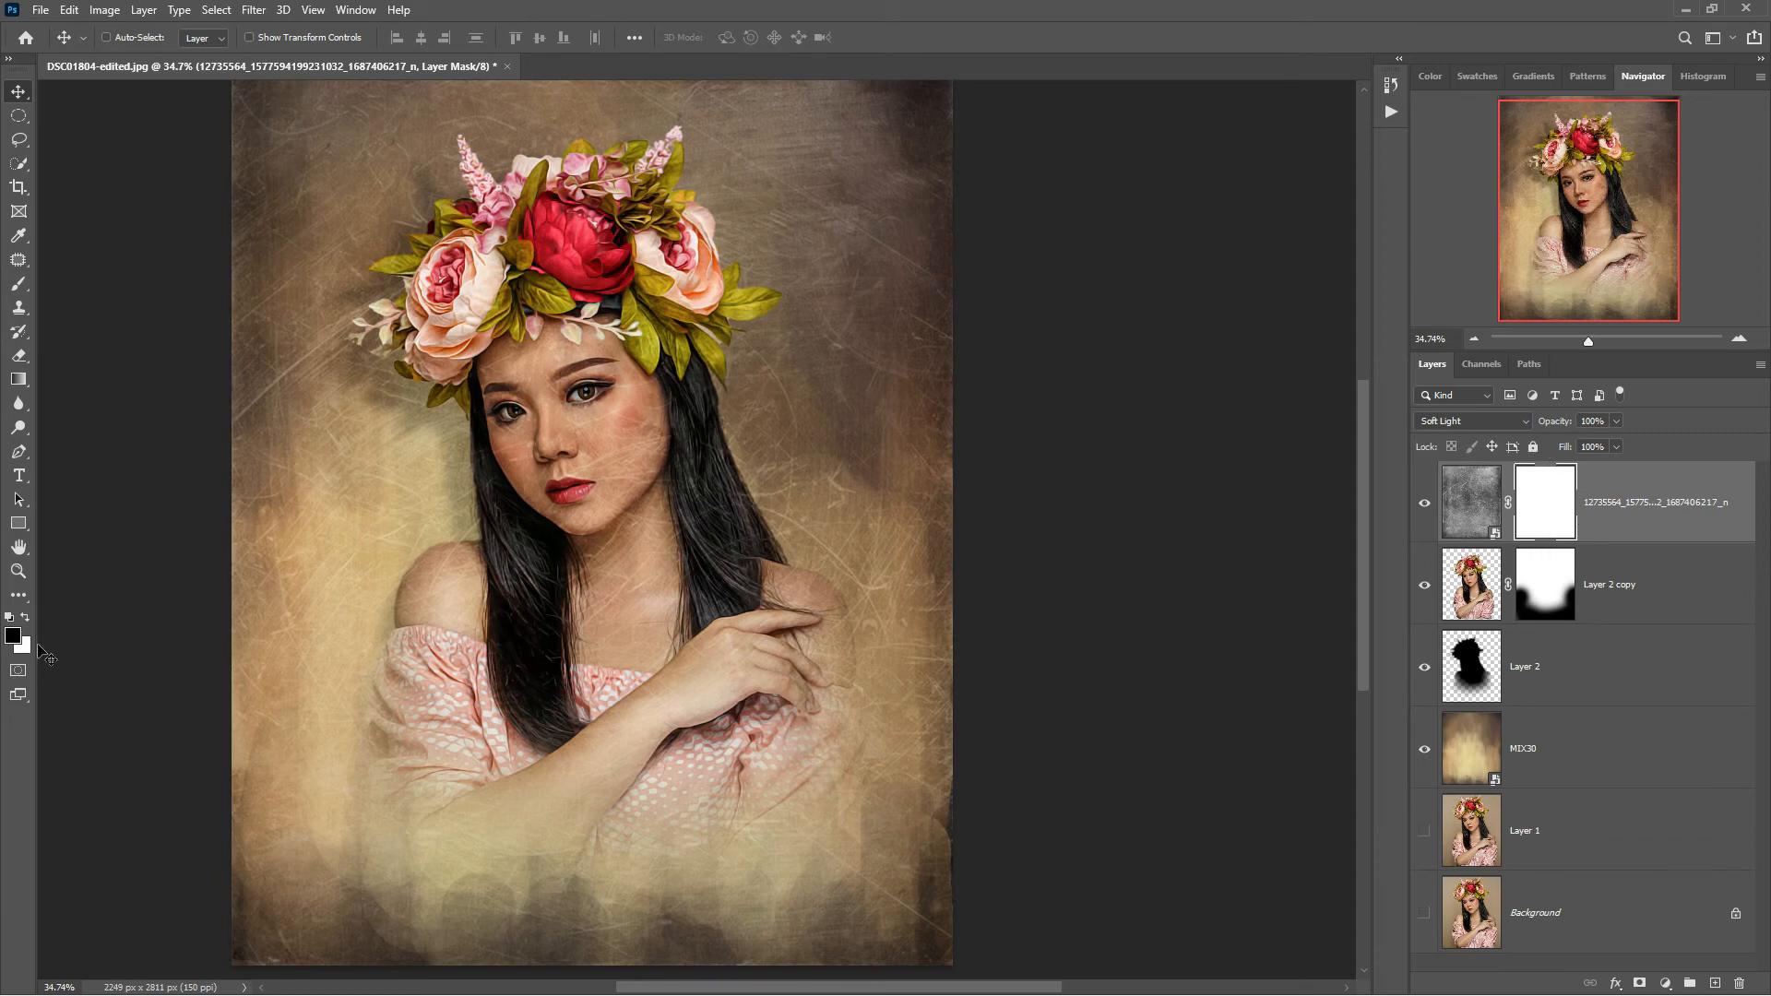
Step: Clear the scratches from the woman's face by dabbing the texture's mask once with a soft black brush of about 2100 px
{"action": "left_click", "coordinate": [19, 284]}
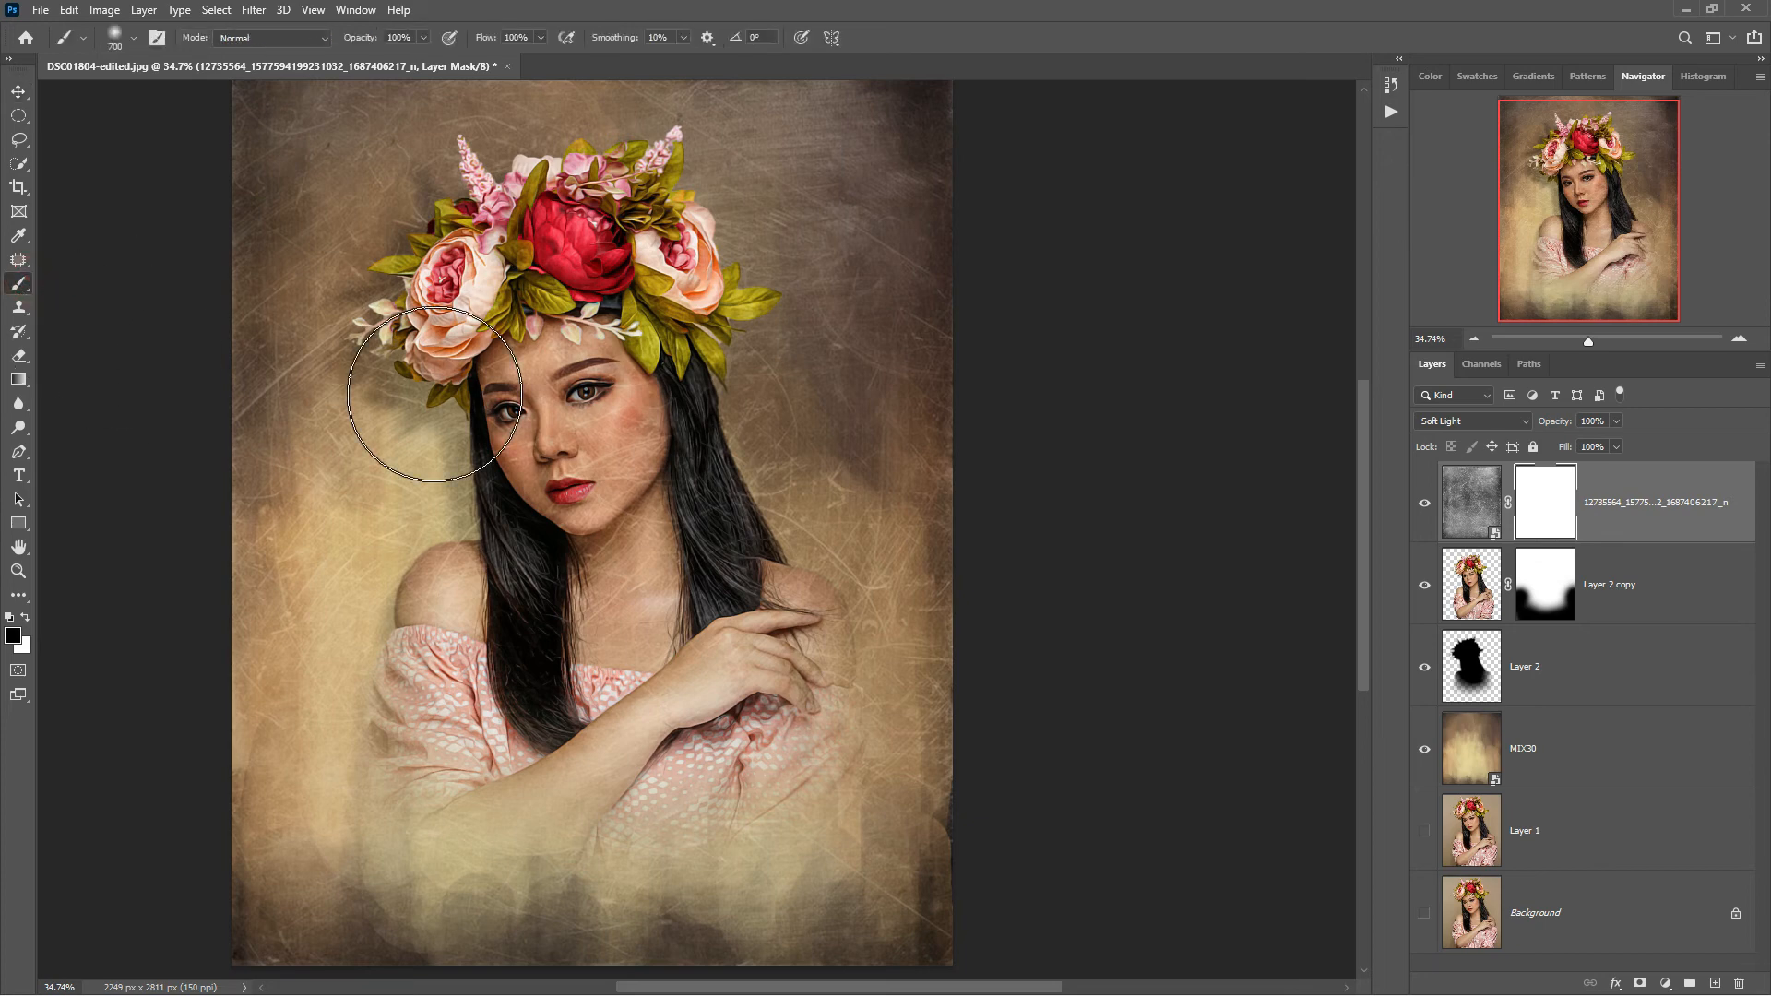
{"action": "key", "text": "bracketright"}
{"action": "key", "text": "bracketright"}
{"action": "key", "text": "bracketright"}
{"action": "key", "text": "bracketright"}
{"action": "key", "text": "bracketright"}
{"action": "key", "text": "bracketright"}
{"action": "key", "text": "bracketright"}
{"action": "key", "text": "bracketright"}
{"action": "key", "text": "bracketright"}
{"action": "key", "text": "bracketright"}
{"action": "key", "text": "bracketright"}
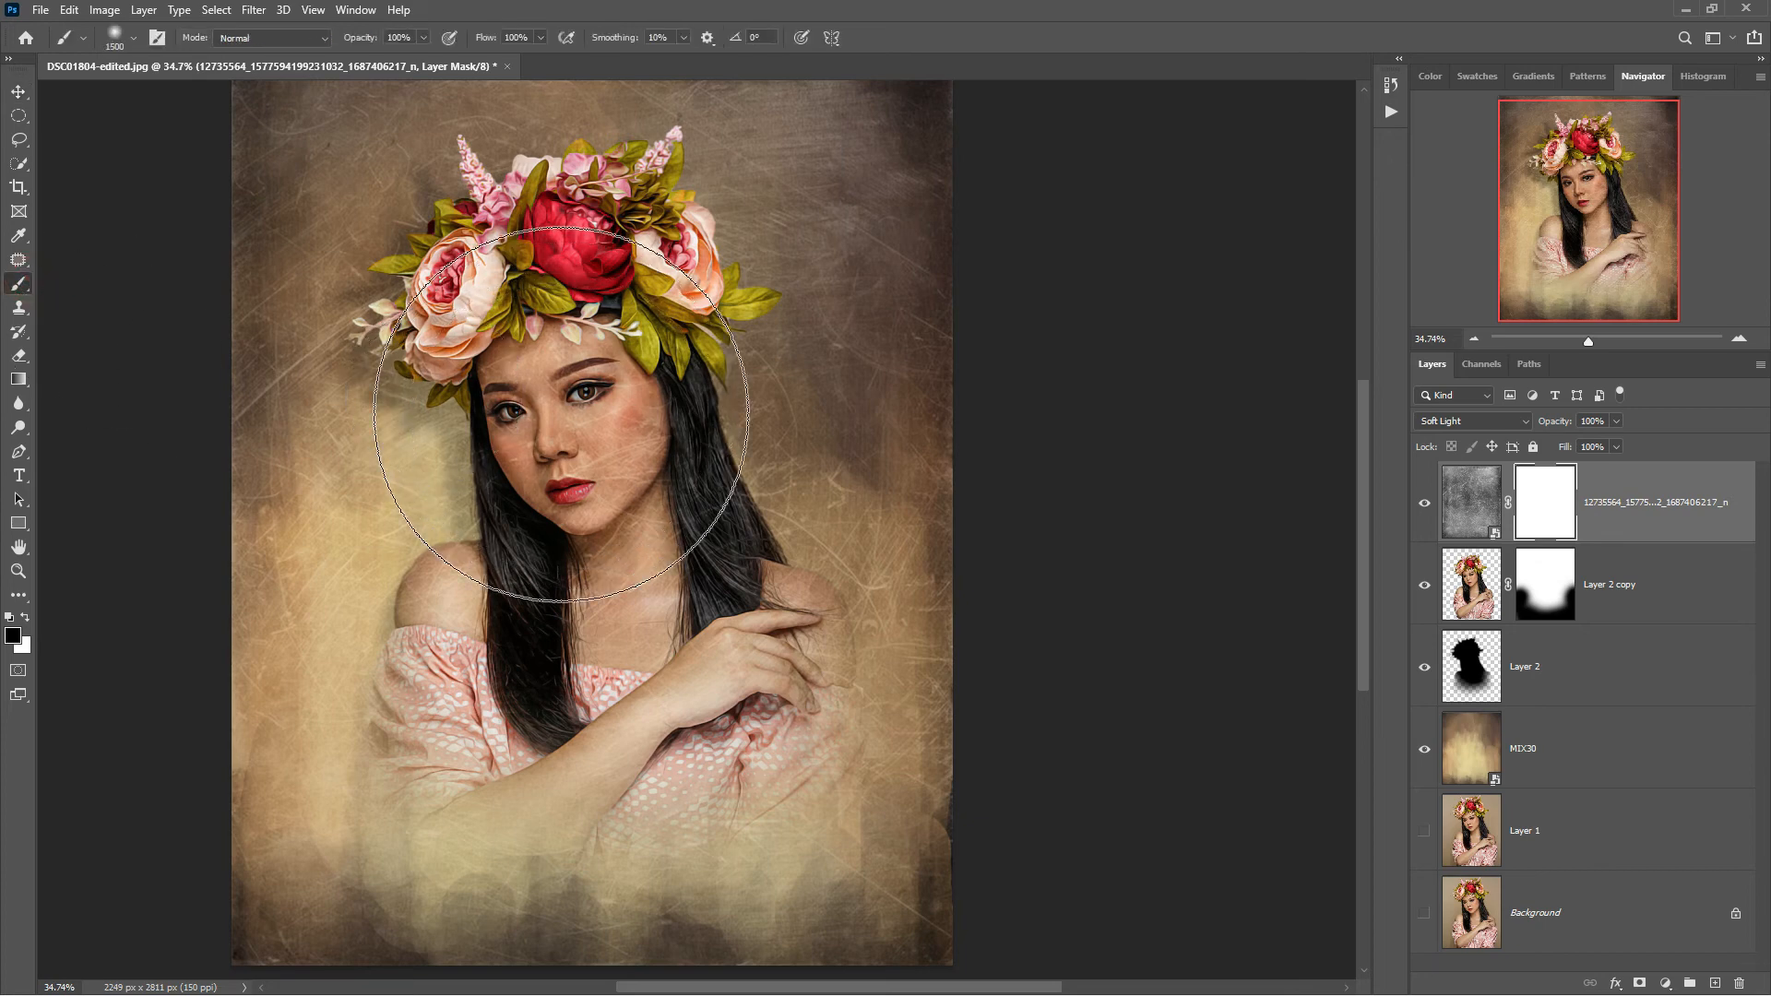
{"action": "key", "text": "bracketright"}
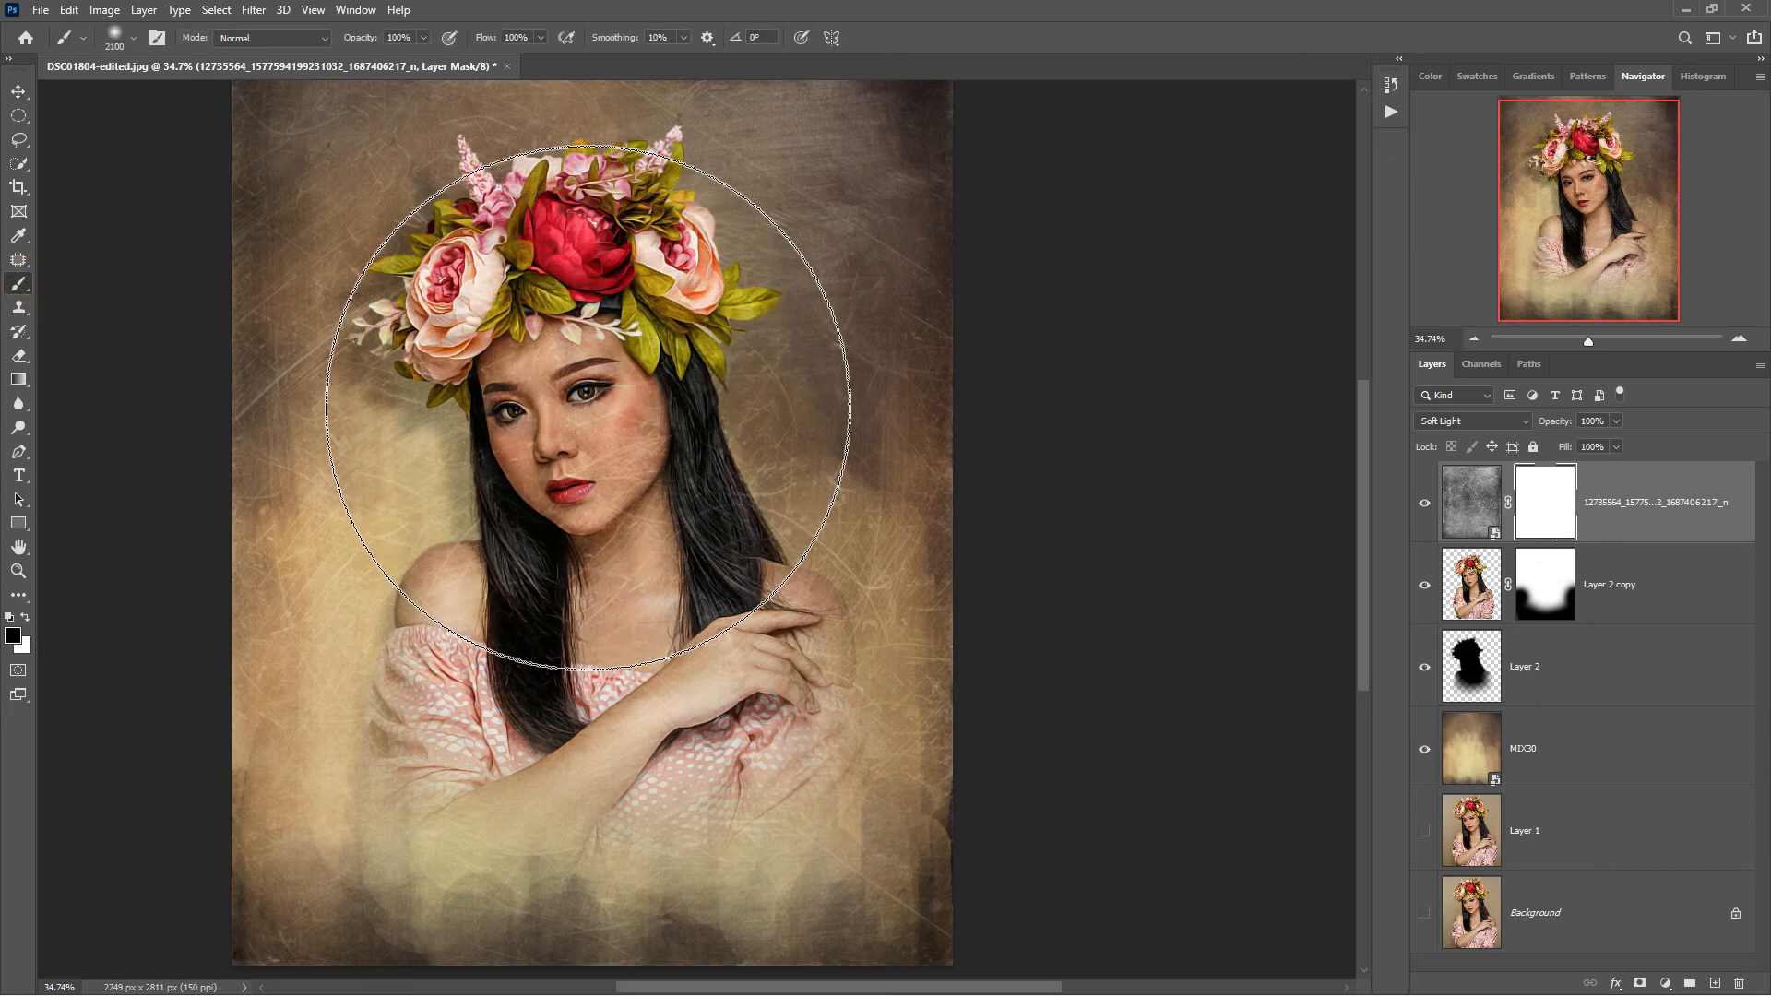
{"action": "left_click", "coordinate": [587, 434]}
{"action": "key", "text": "bracketleft"}
{"action": "key", "text": "bracketleft"}
{"action": "key", "text": "bracketleft"}
{"action": "key", "text": "bracketleft"}
{"action": "key", "text": "bracketleft"}
{"action": "key", "text": "bracketleft"}
{"action": "key", "text": "bracketleft"}
{"action": "key", "text": "bracketleft"}
{"action": "key", "text": "bracketleft"}
{"action": "key", "text": "bracketleft"}
{"action": "key", "text": "bracketleft"}
{"action": "key", "text": "bracketleft"}
{"action": "key", "text": "bracketleft"}
{"action": "key", "text": "bracketleft"}
{"action": "key", "text": "bracketleft"}
{"action": "key", "text": "bracketleft"}
{"action": "key", "text": "bracketleft"}
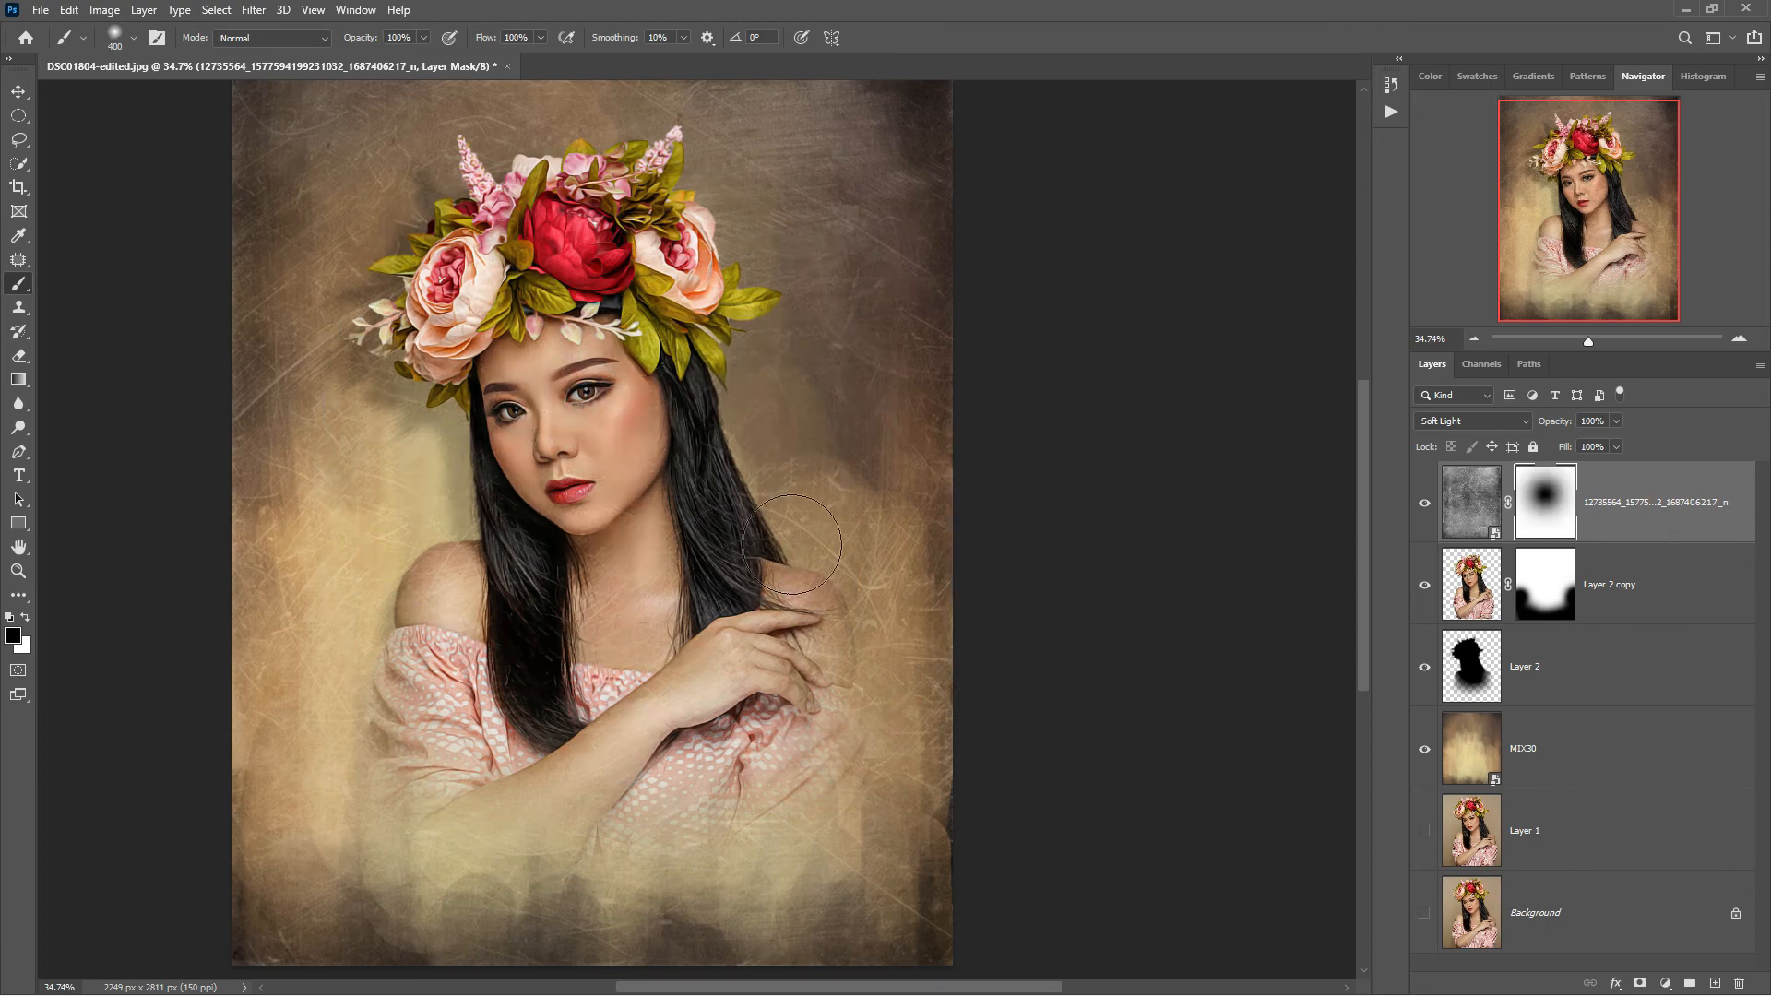
{"action": "left_click", "coordinate": [19, 91]}
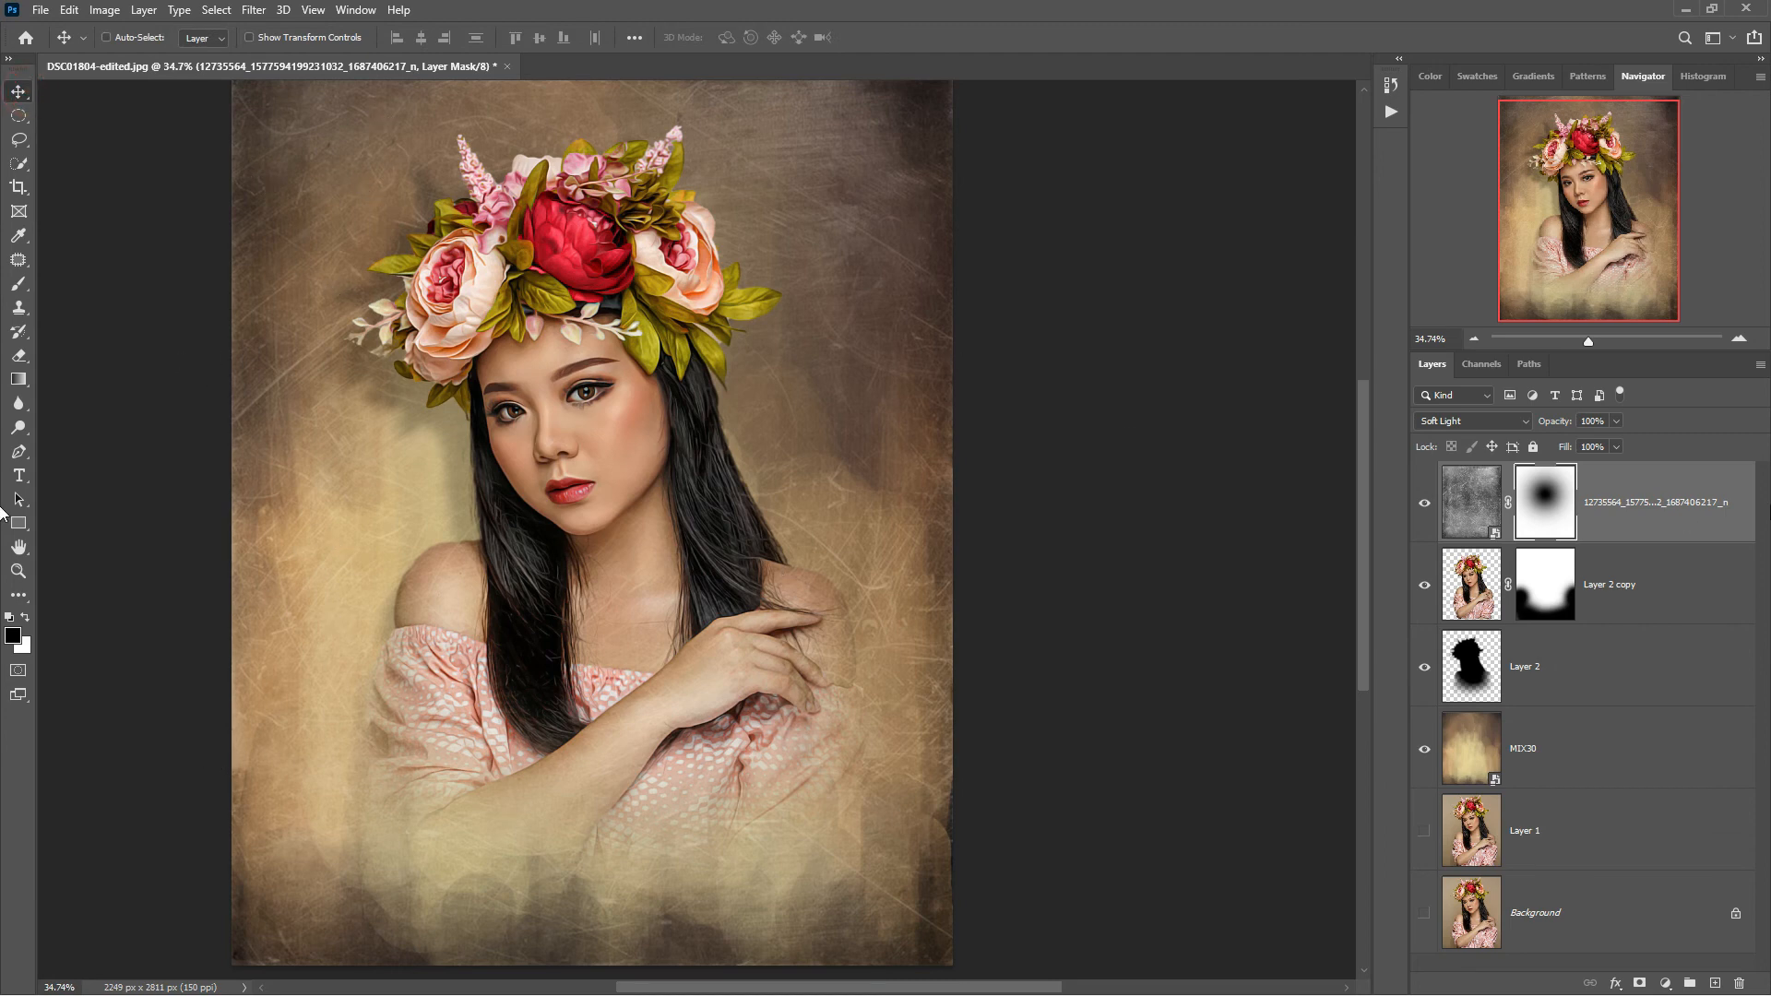
Step: Lower the opacity of the scratched texture layer to 75%
{"action": "left_click", "coordinate": [1453, 512]}
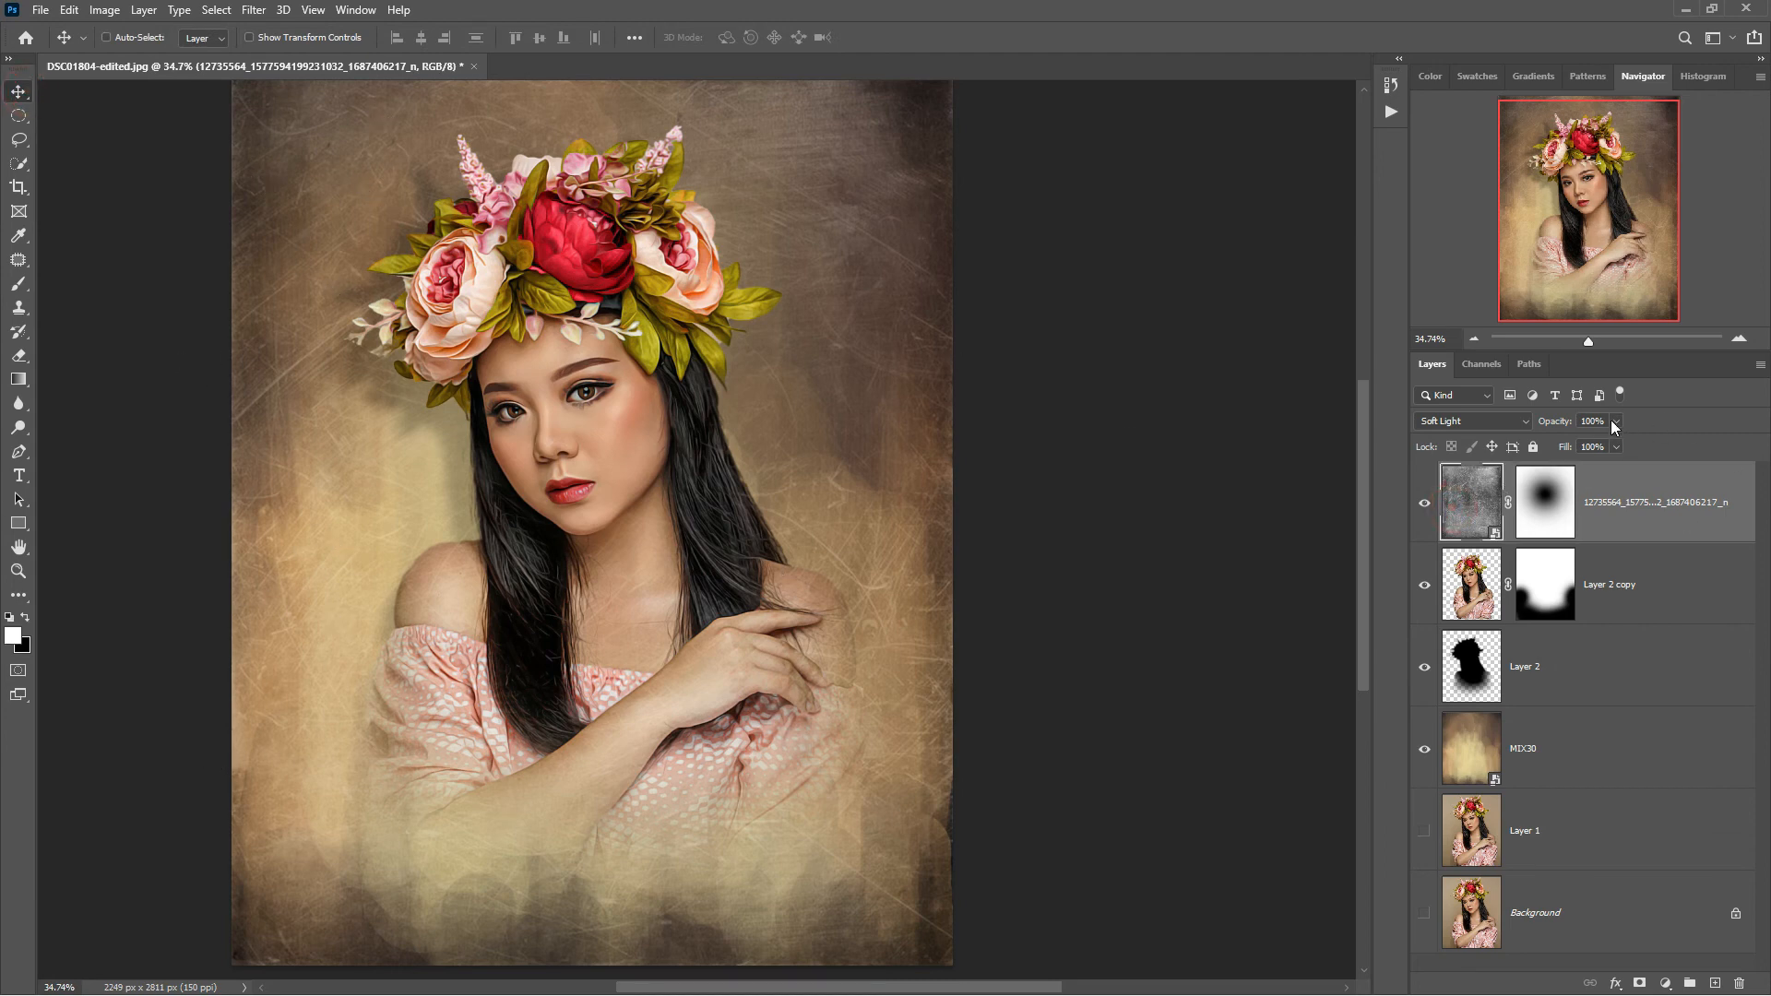
{"action": "left_click", "coordinate": [1615, 420]}
{"action": "left_click", "coordinate": [18, 570]}
{"action": "mouse_move", "coordinate": [610, 423]}
{"action": "left_mouse_down"}
{"action": "mouse_move", "coordinate": [652, 452]}
{"action": "mouse_move", "coordinate": [595, 409]}
{"action": "left_mouse_up"}
{"action": "left_click", "coordinate": [19, 91]}
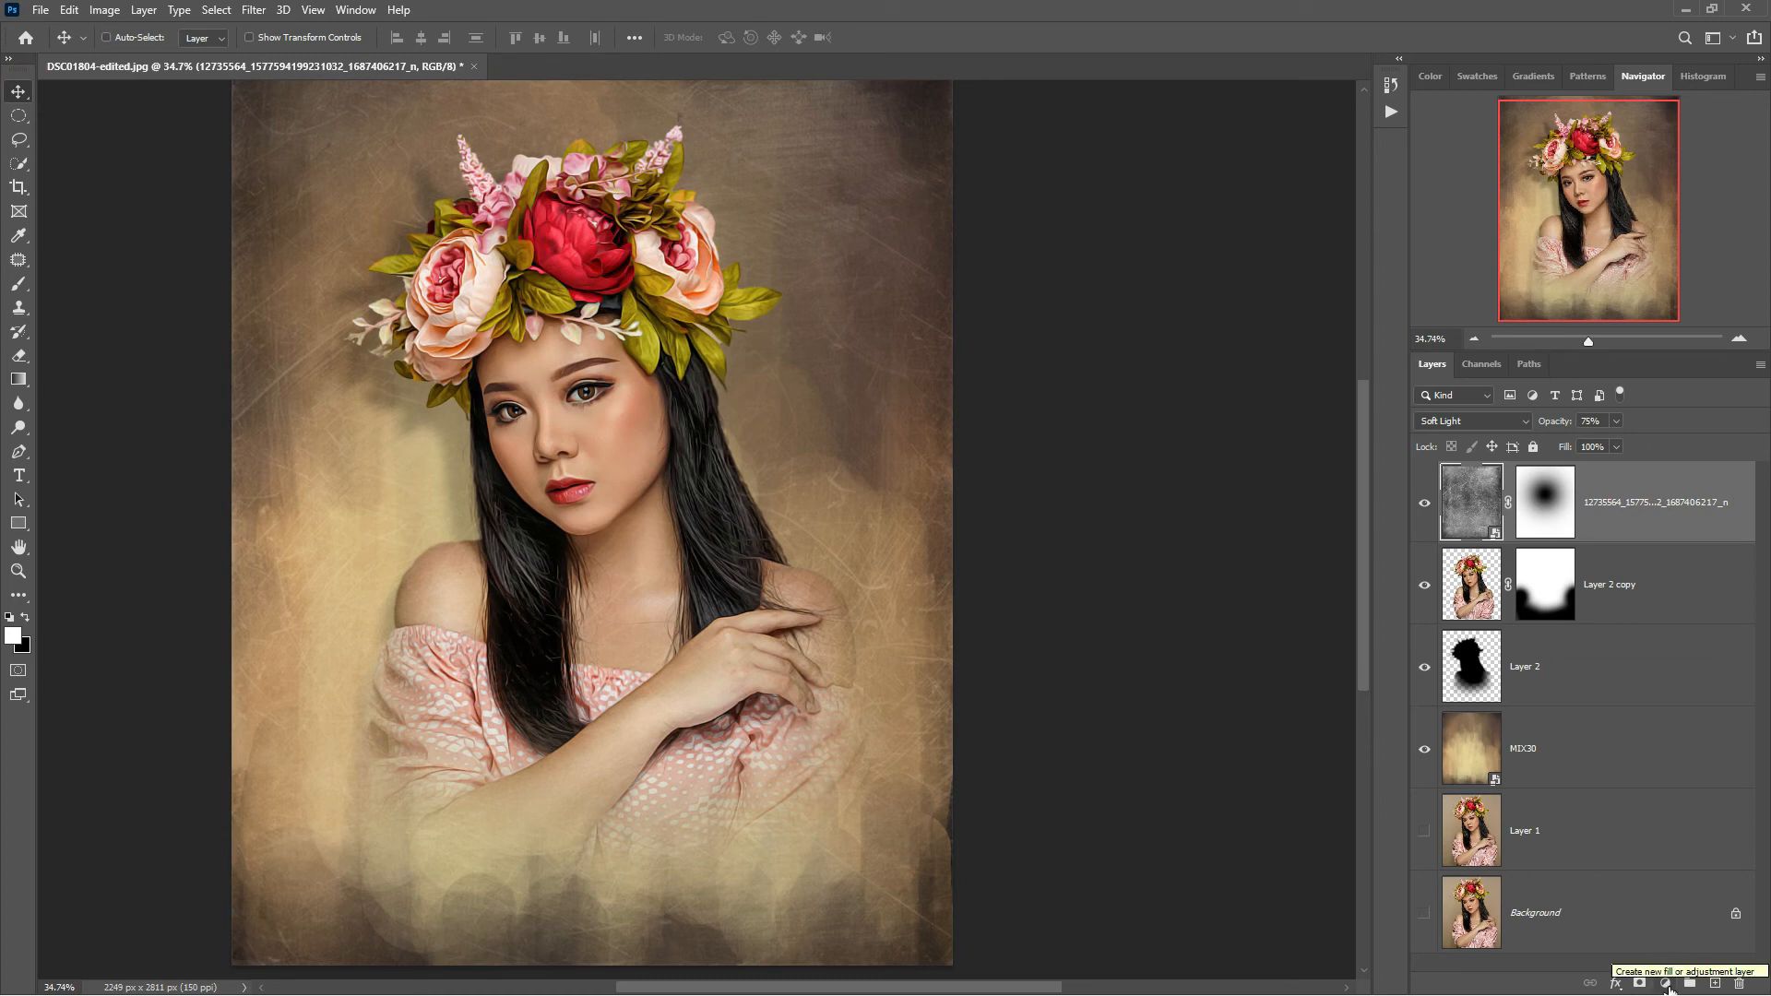
Step: Add a Photo Filter adjustment layer above the scratched texture and try its Cooling Filter (82) and Violet presets
{"action": "left_click", "coordinate": [1665, 985]}
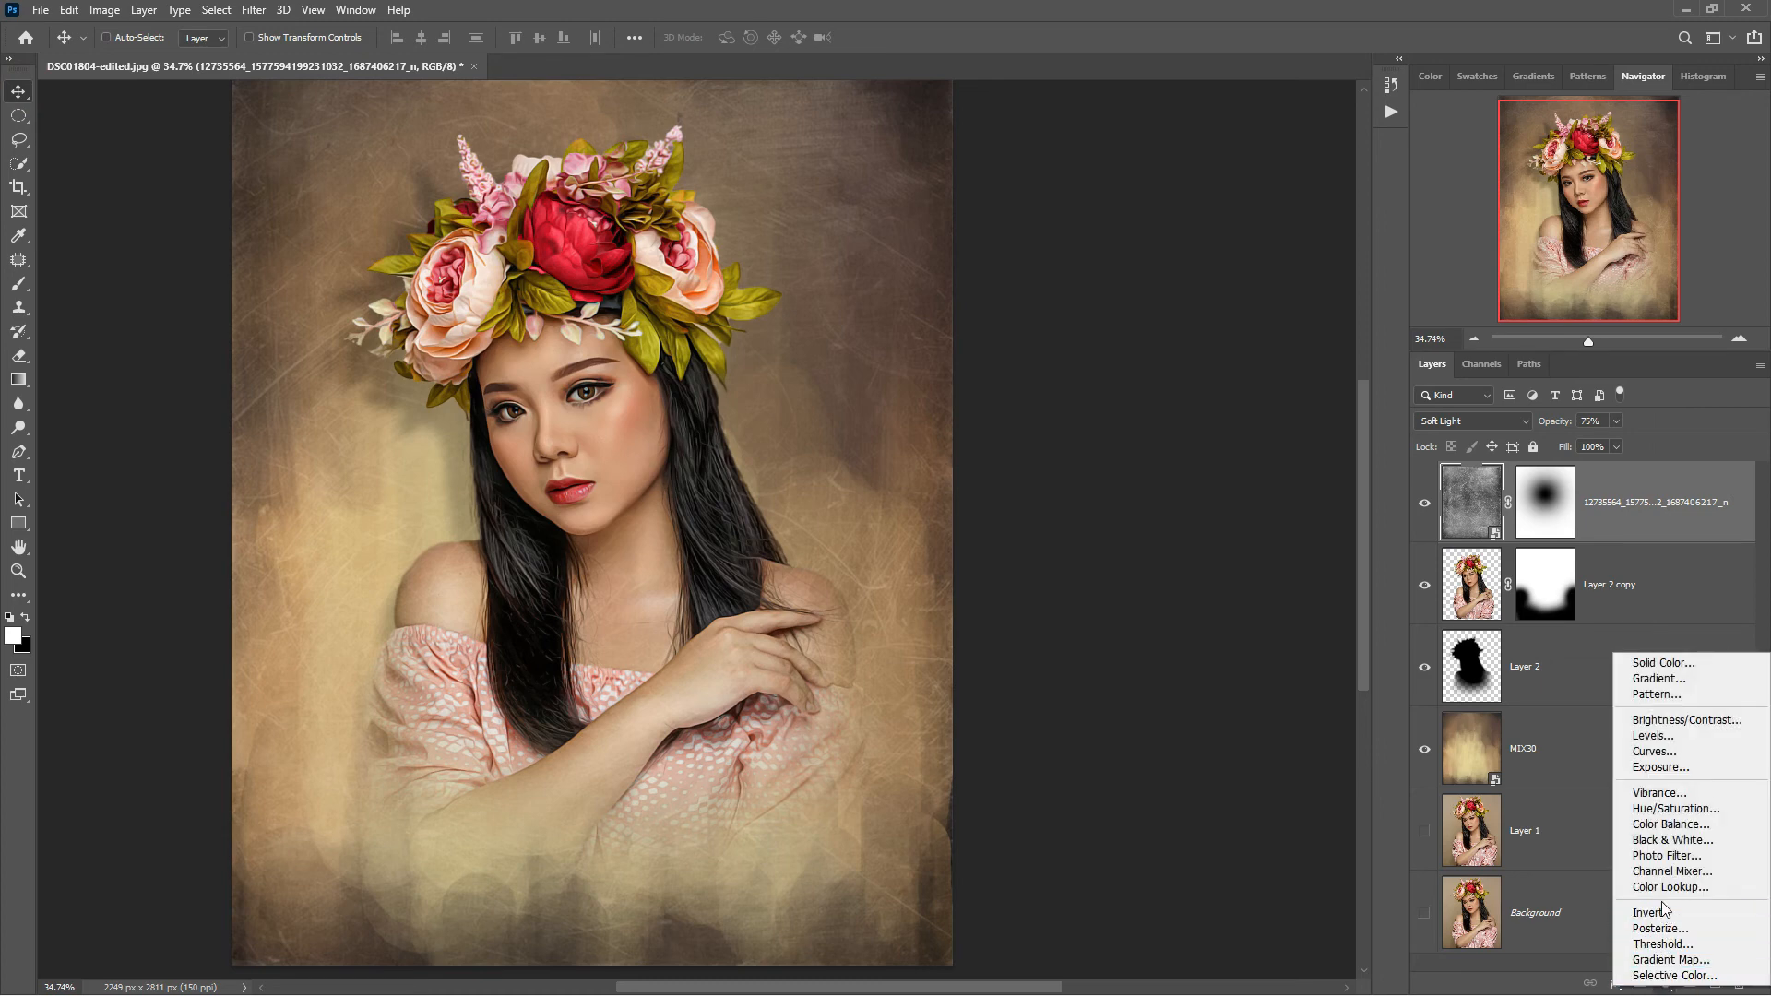
{"action": "left_click", "coordinate": [1665, 855]}
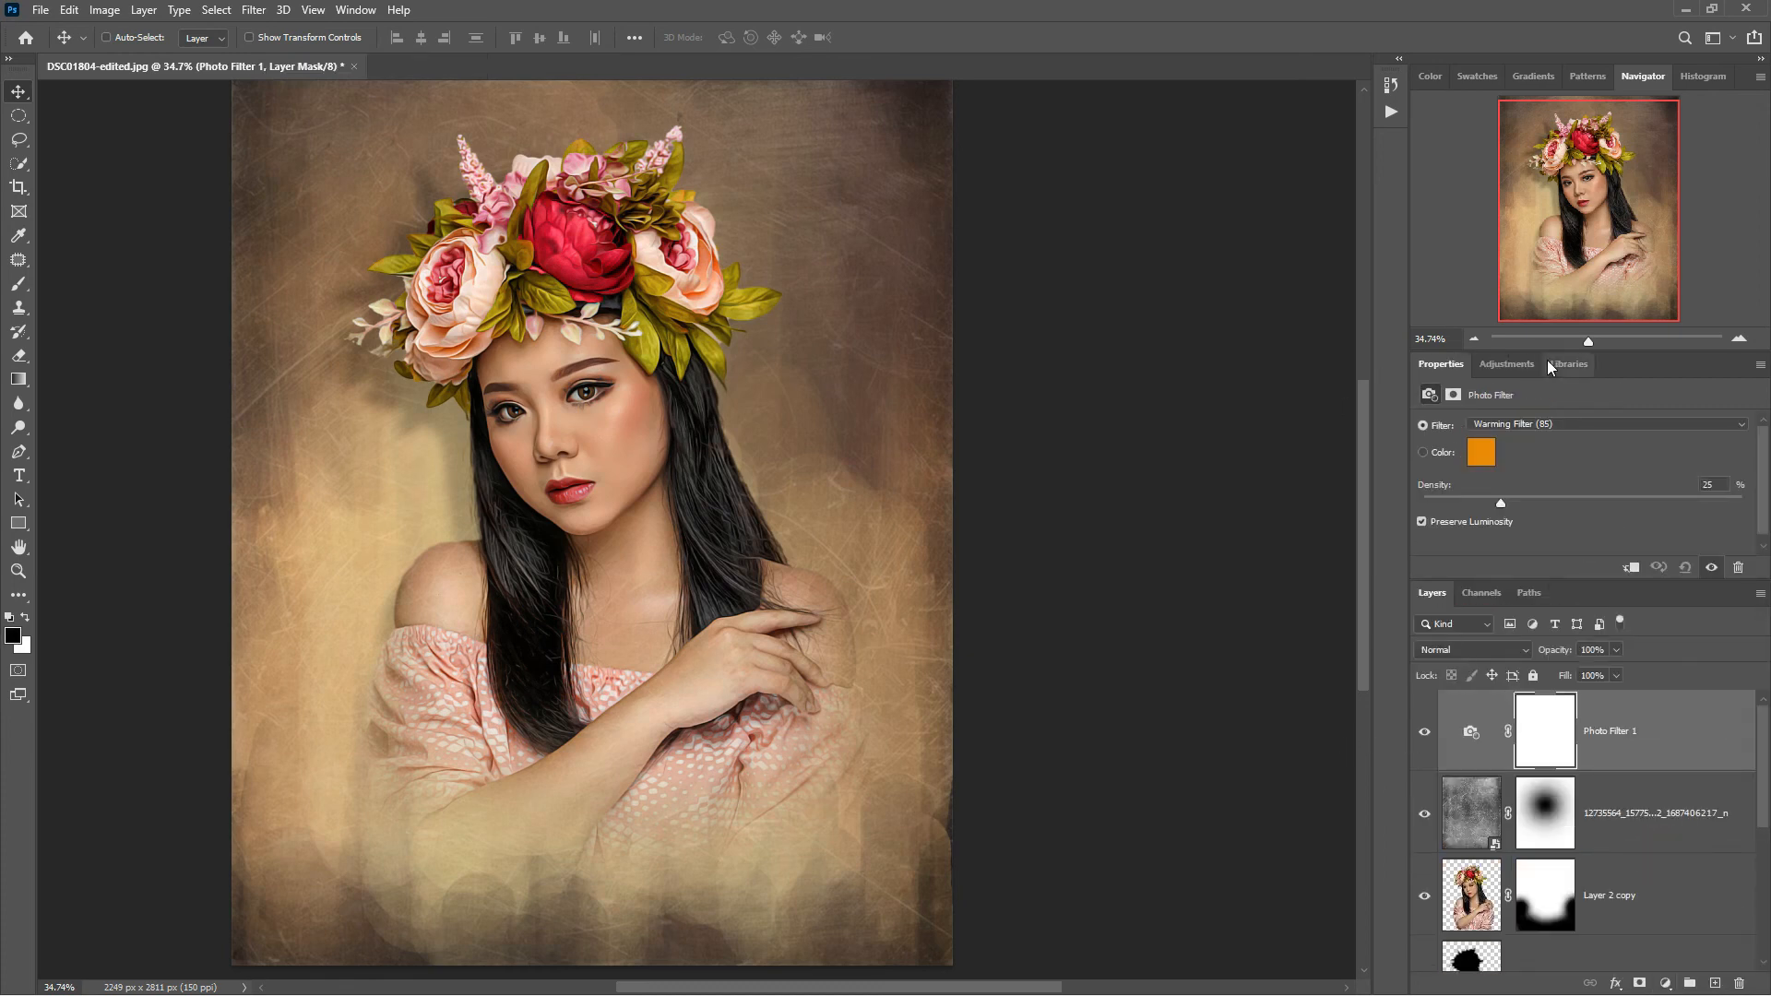
{"action": "left_click", "coordinate": [1544, 422]}
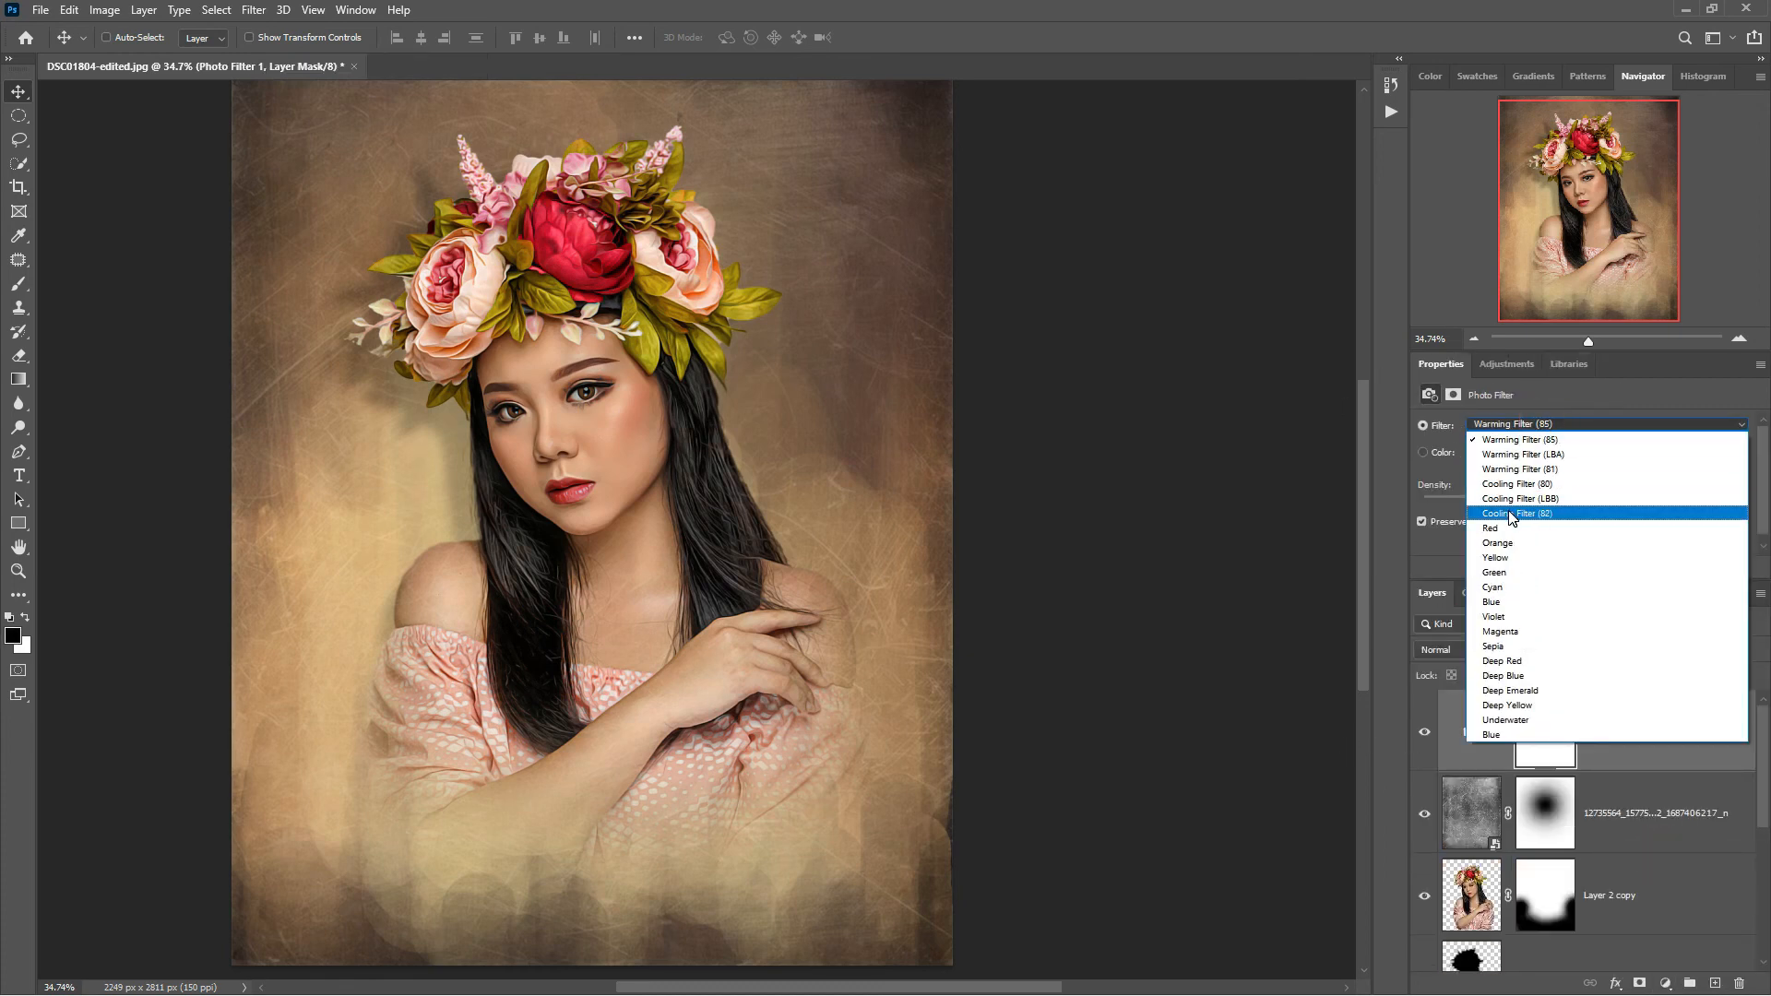
{"action": "left_click", "coordinate": [1510, 506]}
{"action": "left_click", "coordinate": [1534, 423]}
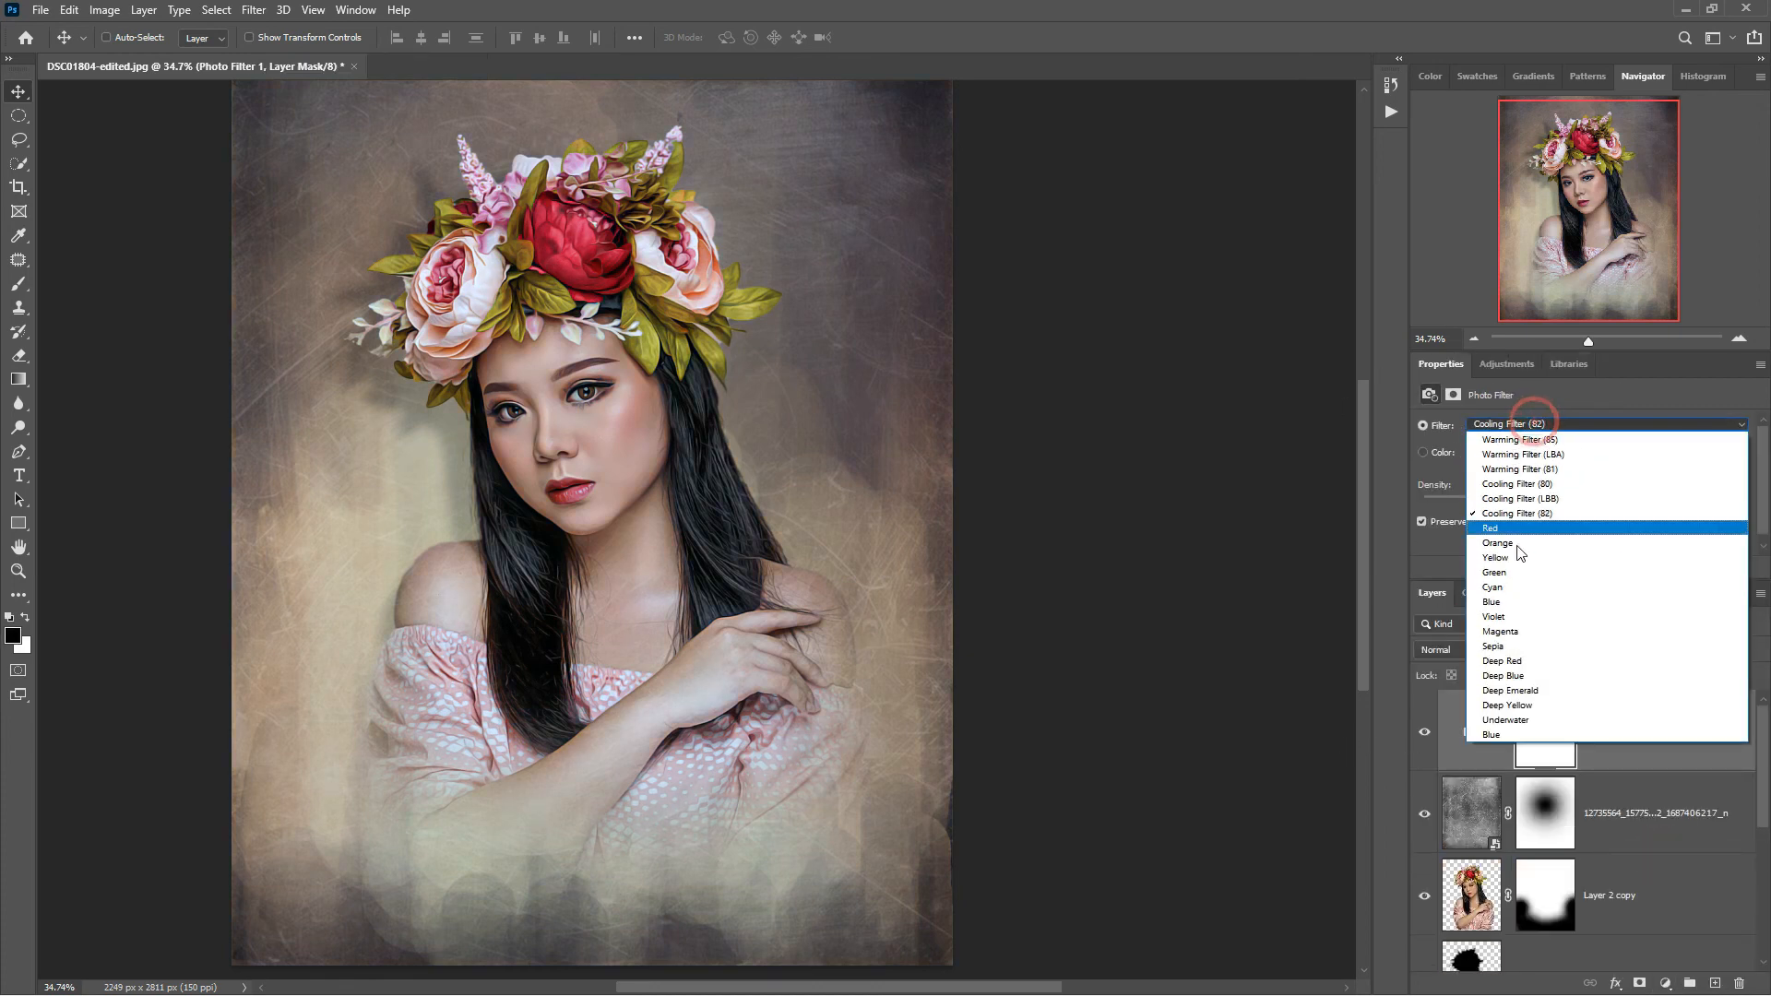
{"action": "left_click", "coordinate": [1517, 618]}
Step: Set the photo filter to Sepia with a density of 50%
{"action": "left_click", "coordinate": [1524, 423]}
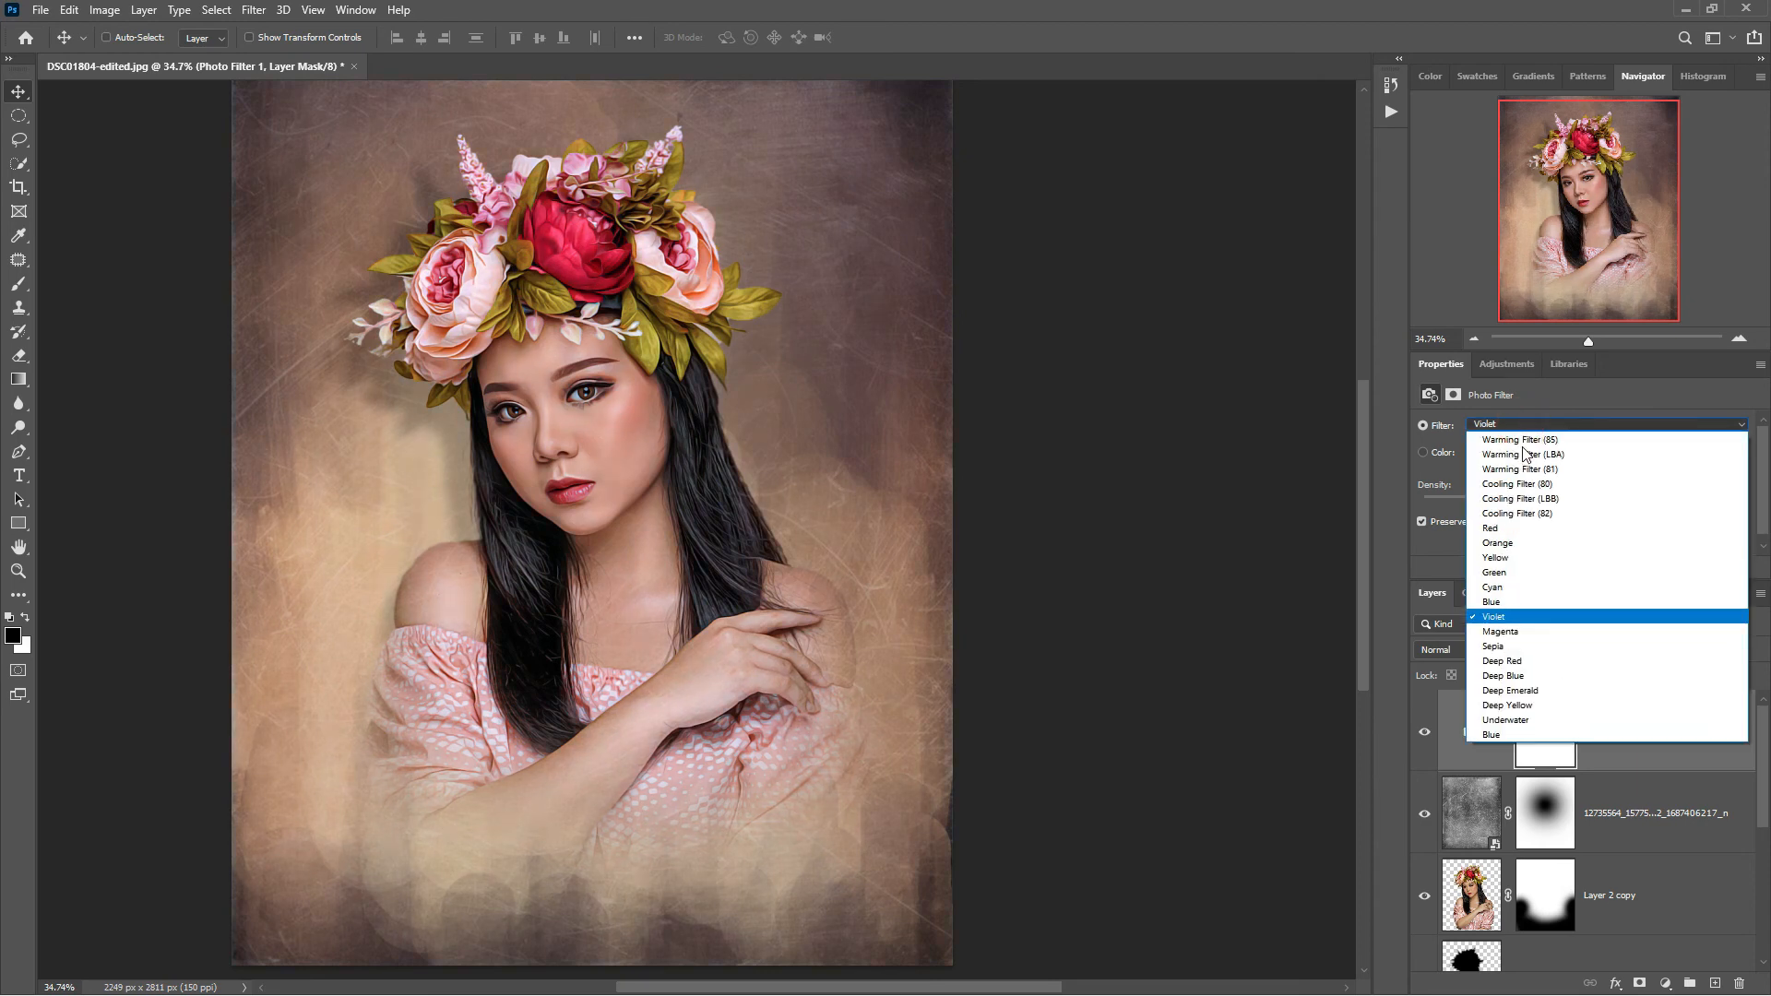
{"action": "left_click", "coordinate": [1519, 650]}
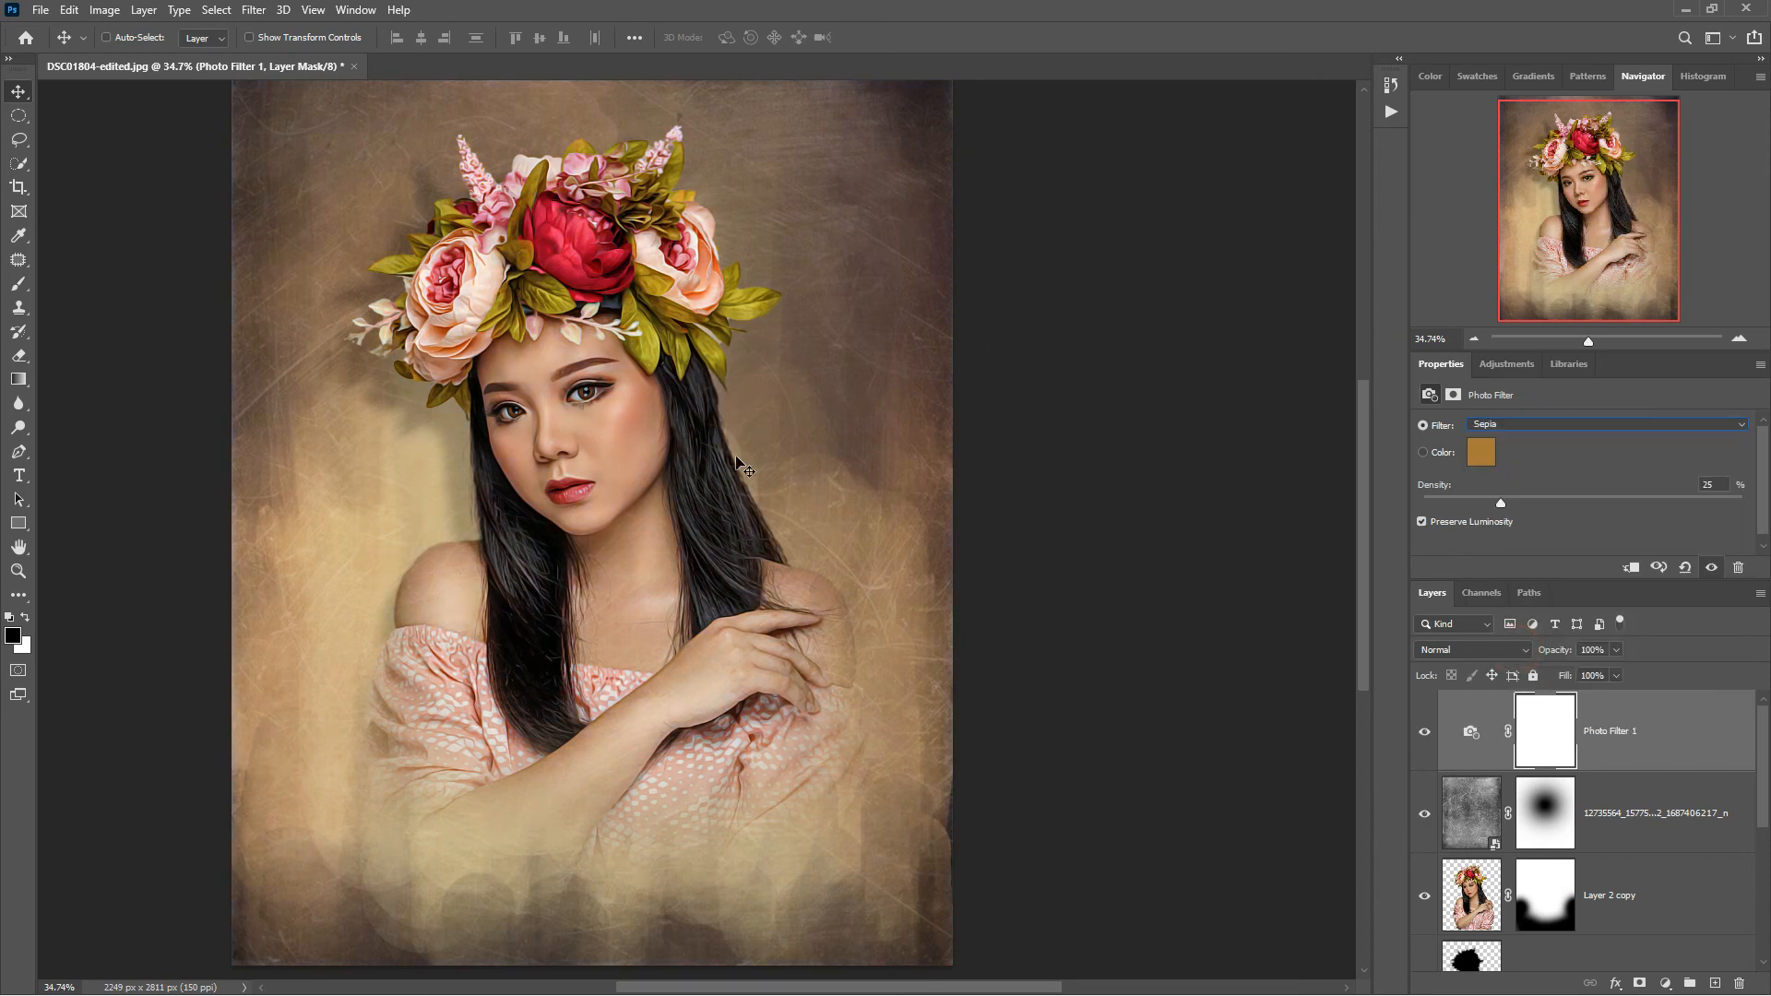
{"action": "left_click_drag", "start_coordinate": [1499, 504], "coordinate": [1597, 511]}
Step: Compare the whole painting with the original photo by alternately showing the Background layer alone and restoring the other visible layers
{"action": "left_click", "coordinate": [19, 571]}
{"action": "left_click_drag", "start_coordinate": [630, 426], "coordinate": [588, 418]}
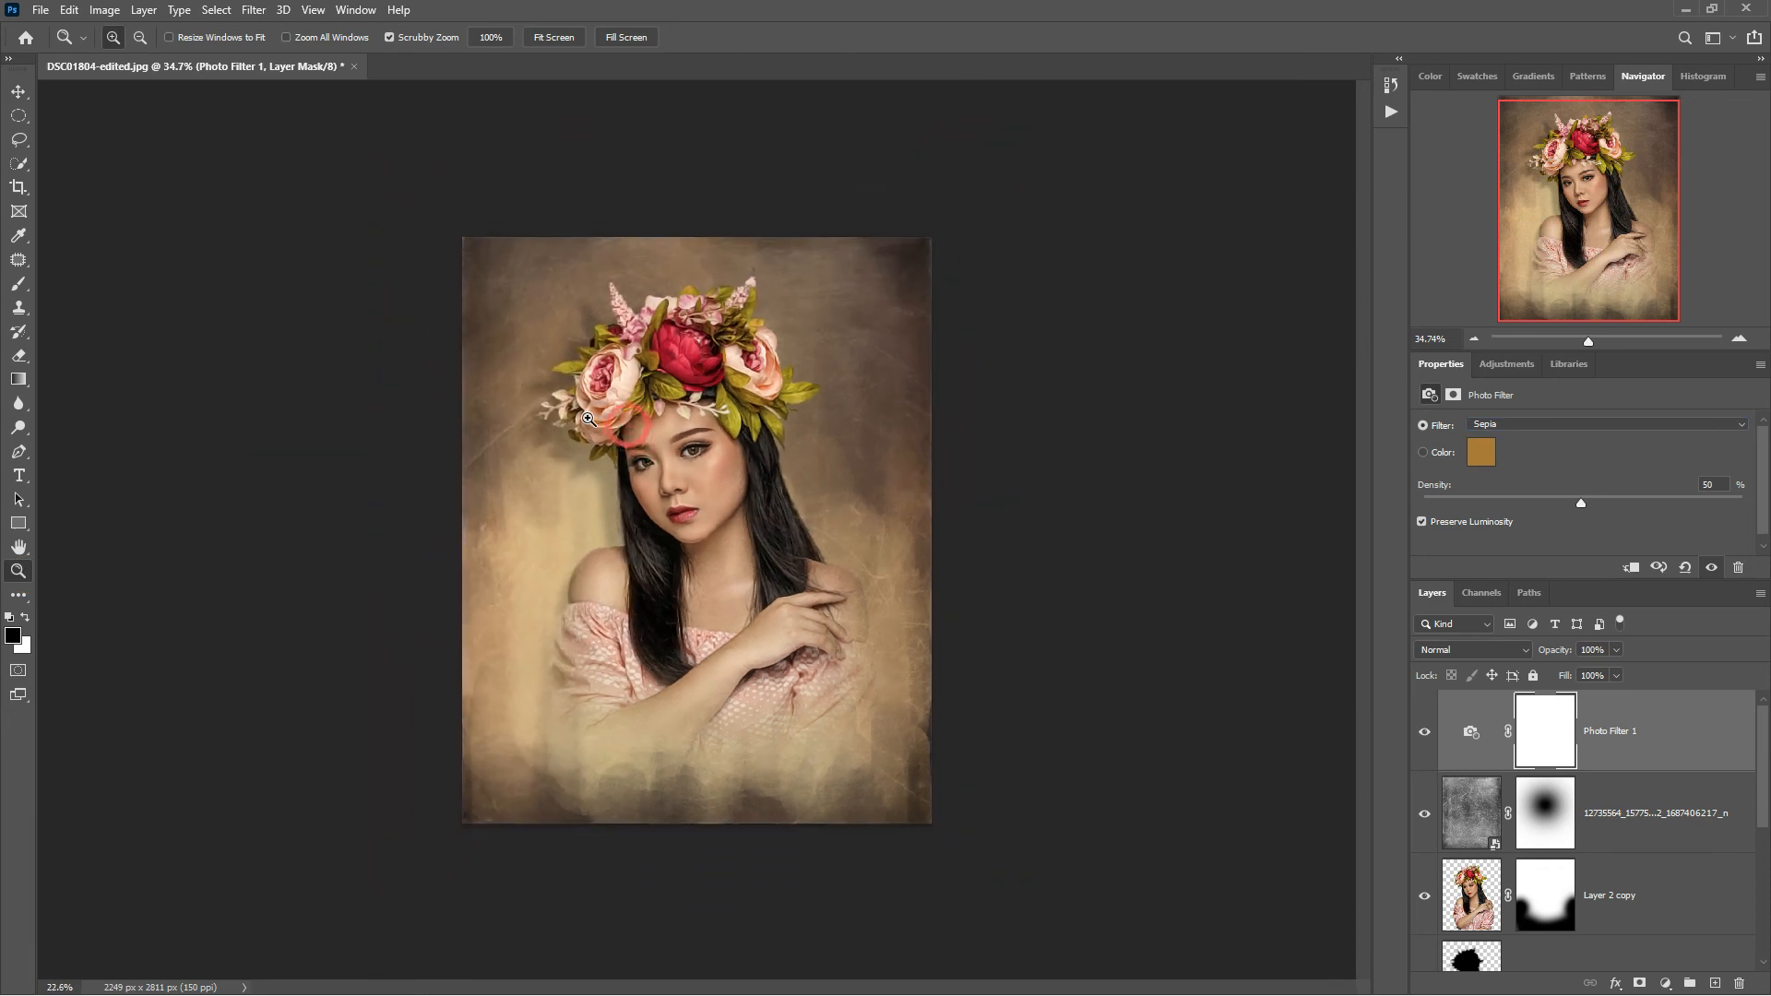
{"action": "left_click_drag", "start_coordinate": [775, 467], "coordinate": [806, 467]}
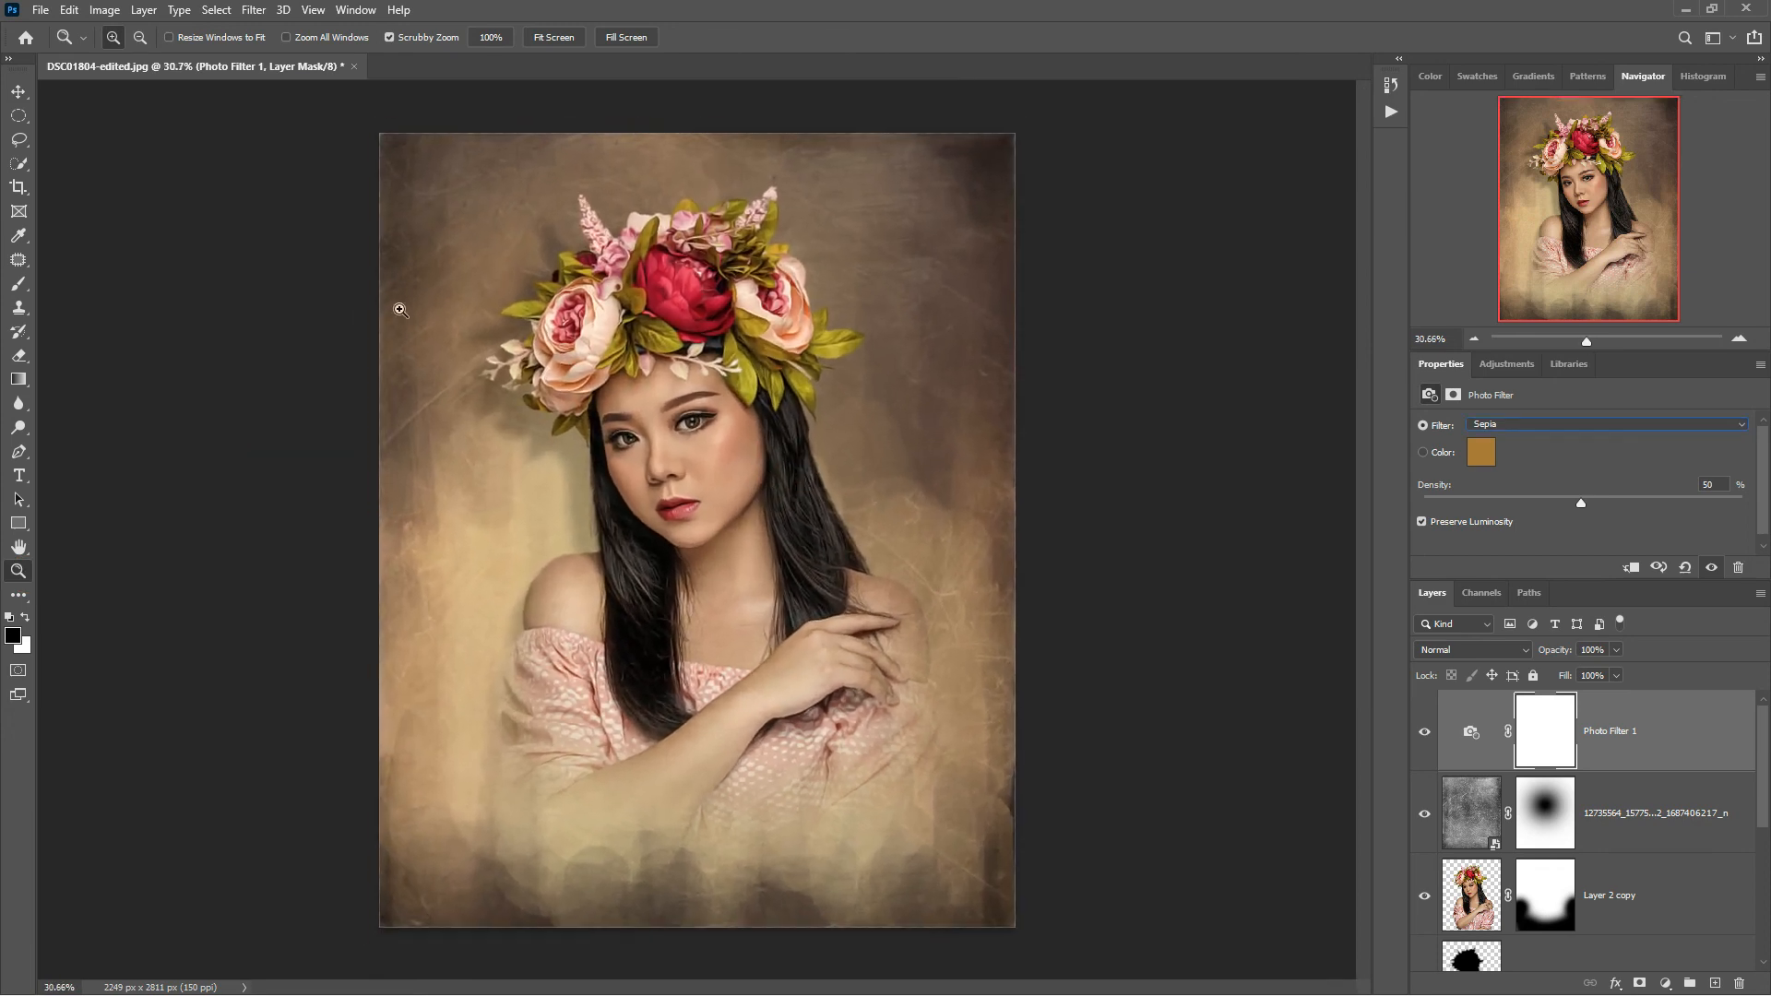
{"action": "left_click", "coordinate": [19, 93]}
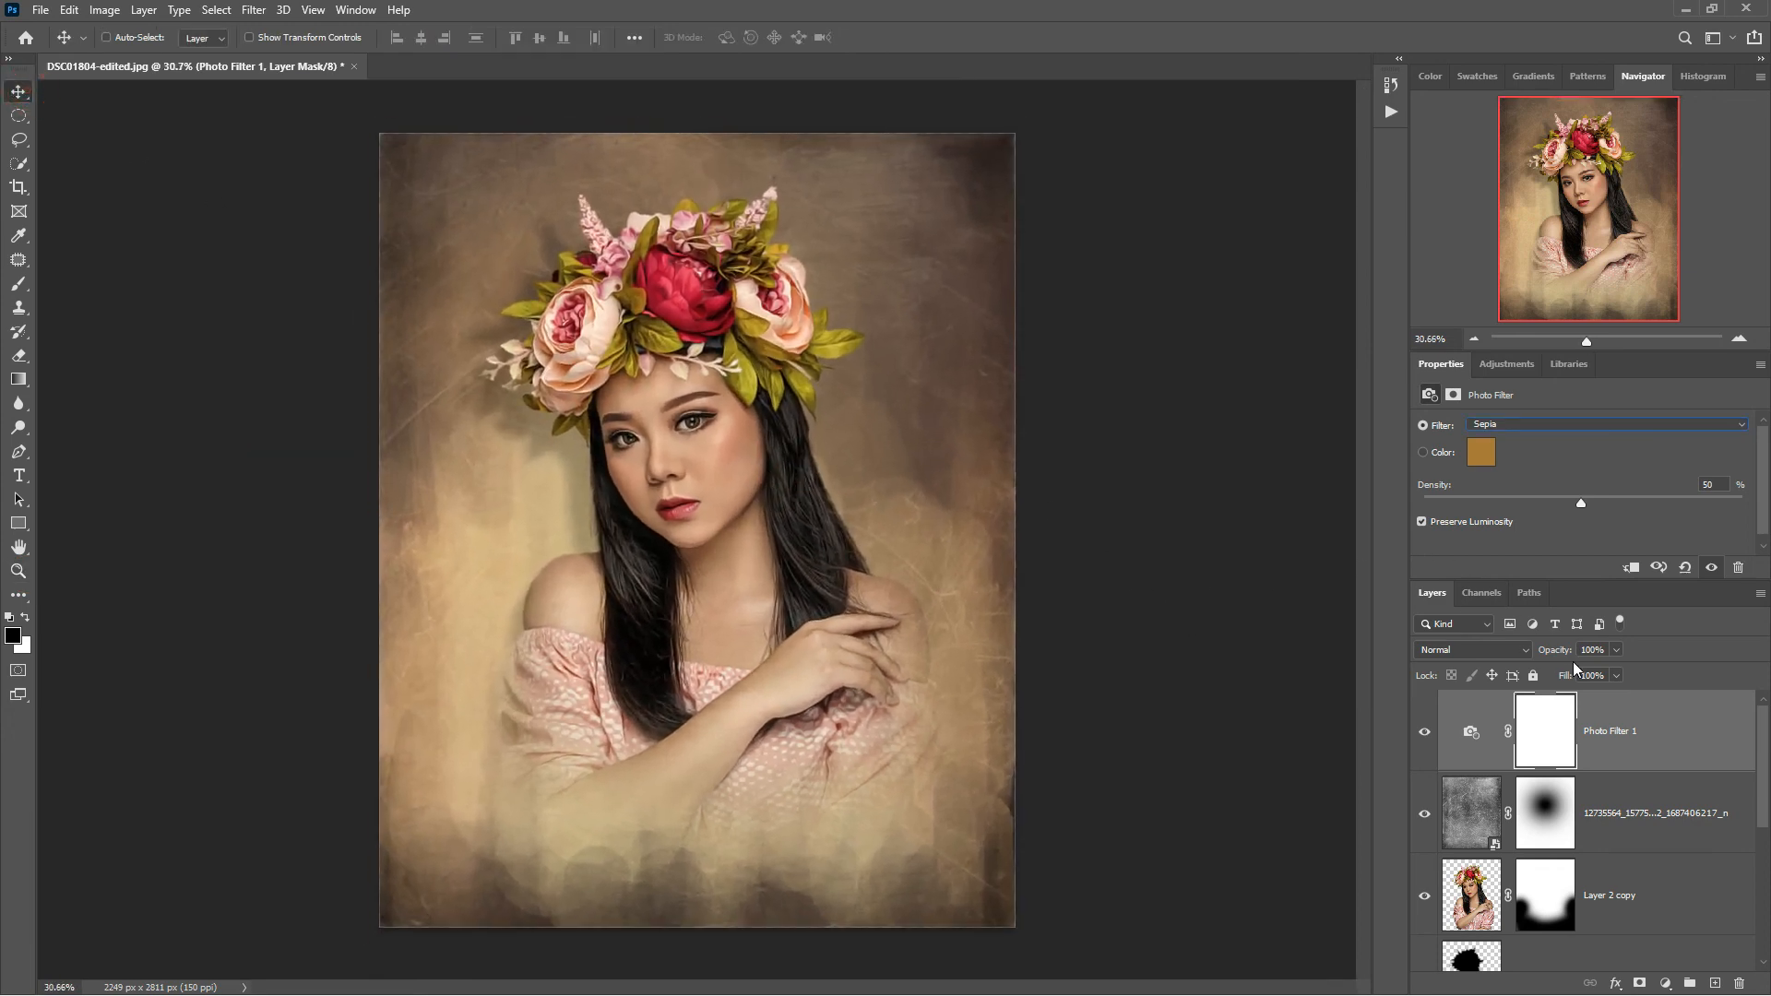
{"action": "scroll", "coordinate": [1611, 759], "scroll_direction": "down", "scroll_amount": 4}
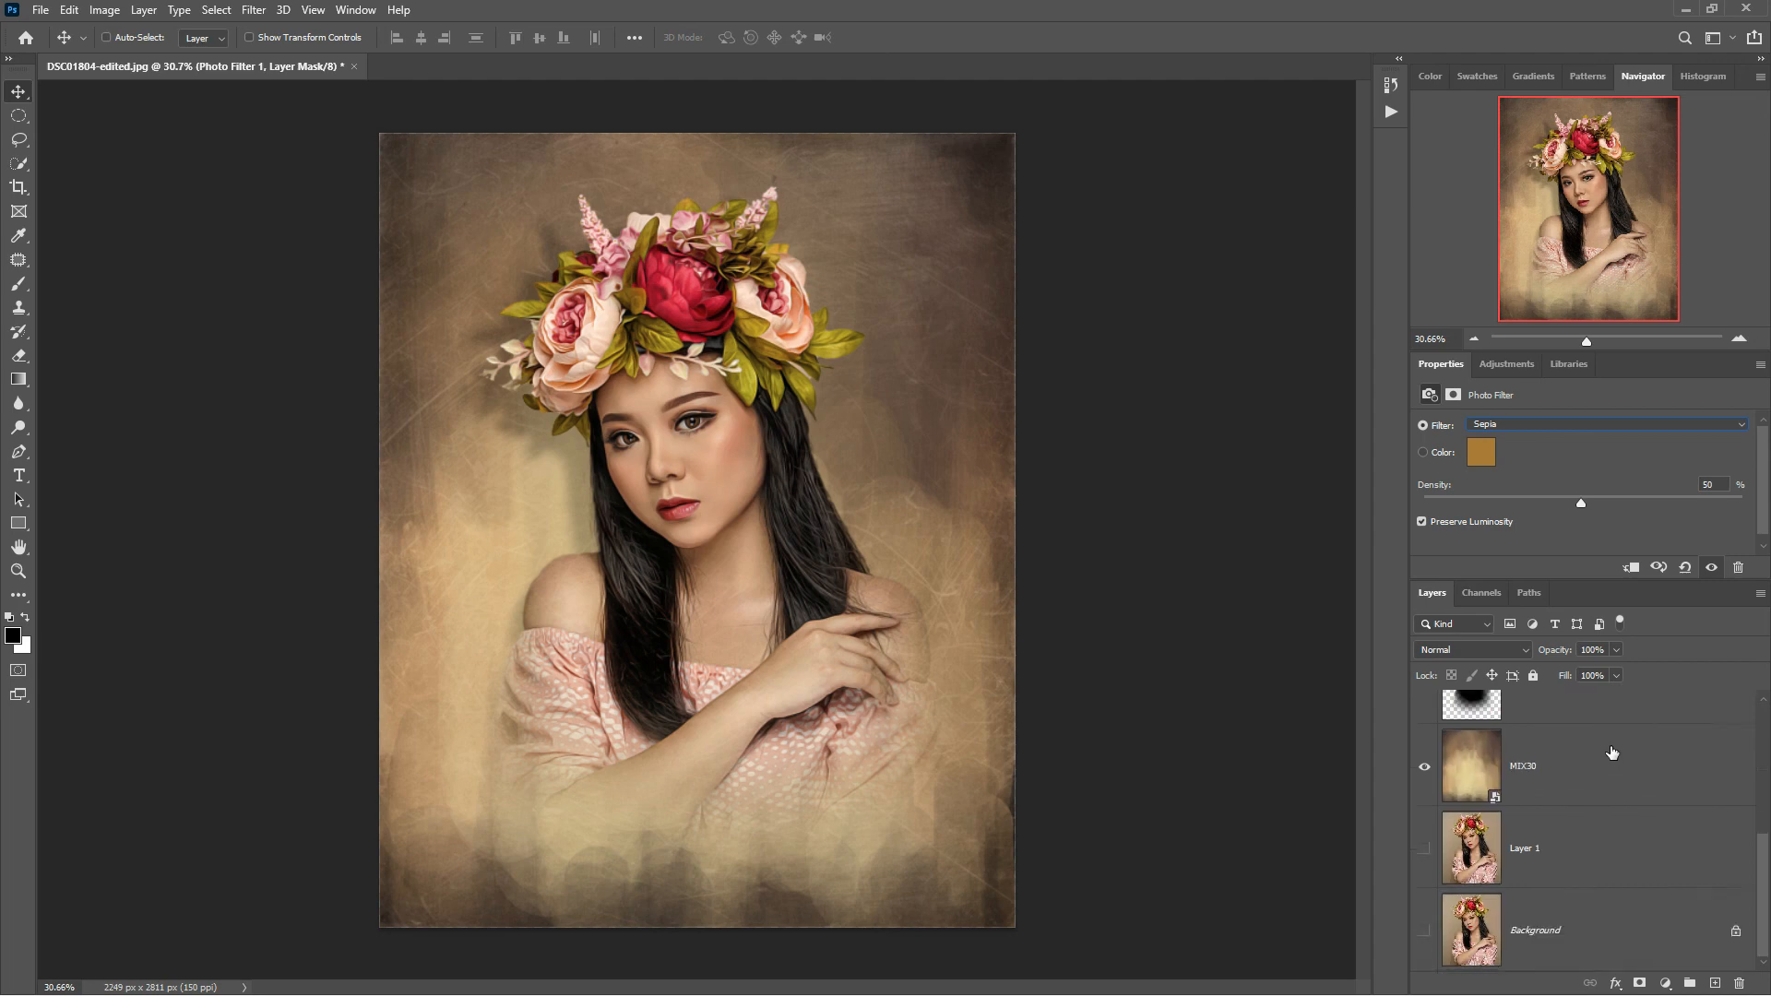
{"action": "left_click", "coordinate": [1428, 931]}
{"action": "left_click", "coordinate": [1428, 932], "text": "alt"}
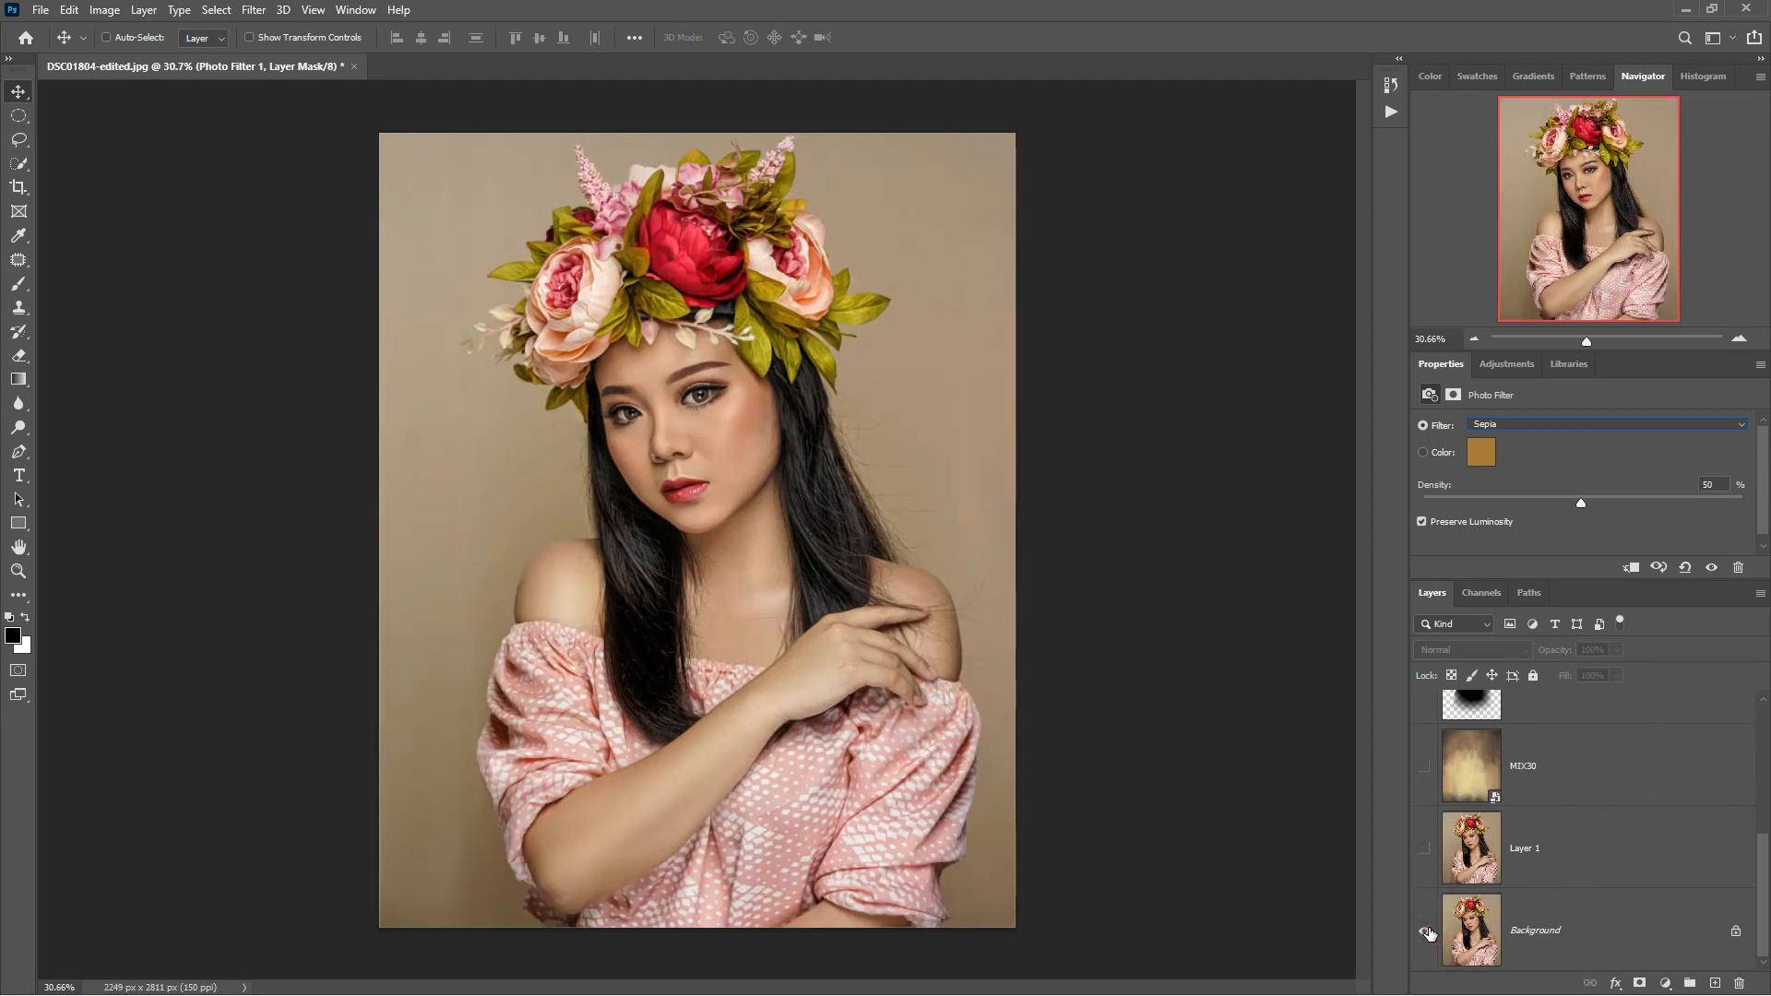
{"action": "left_click", "coordinate": [1427, 932], "text": "alt"}
{"action": "left_click", "coordinate": [1428, 931], "text": "alt"}
{"action": "left_click", "coordinate": [1427, 932], "text": "alt"}
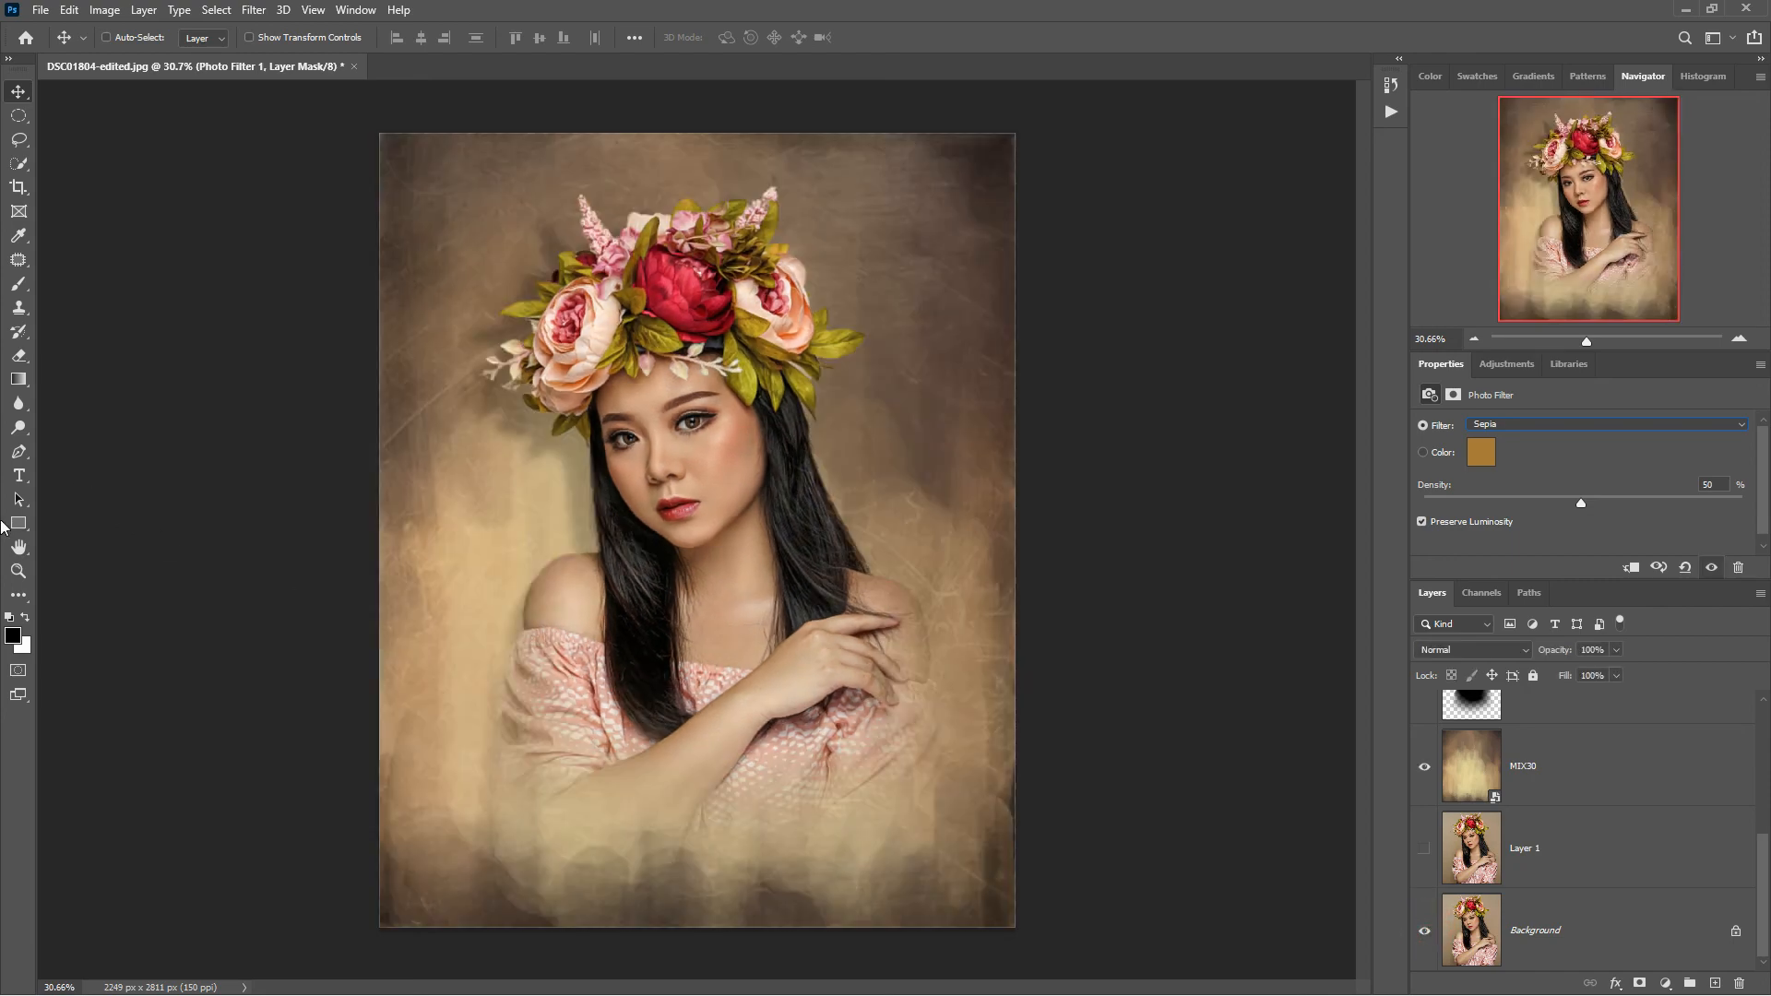
{"action": "left_click", "coordinate": [18, 571]}
{"action": "left_click_drag", "start_coordinate": [635, 427], "coordinate": [949, 516]}
{"action": "left_click_drag", "start_coordinate": [1095, 556], "coordinate": [840, 551]}
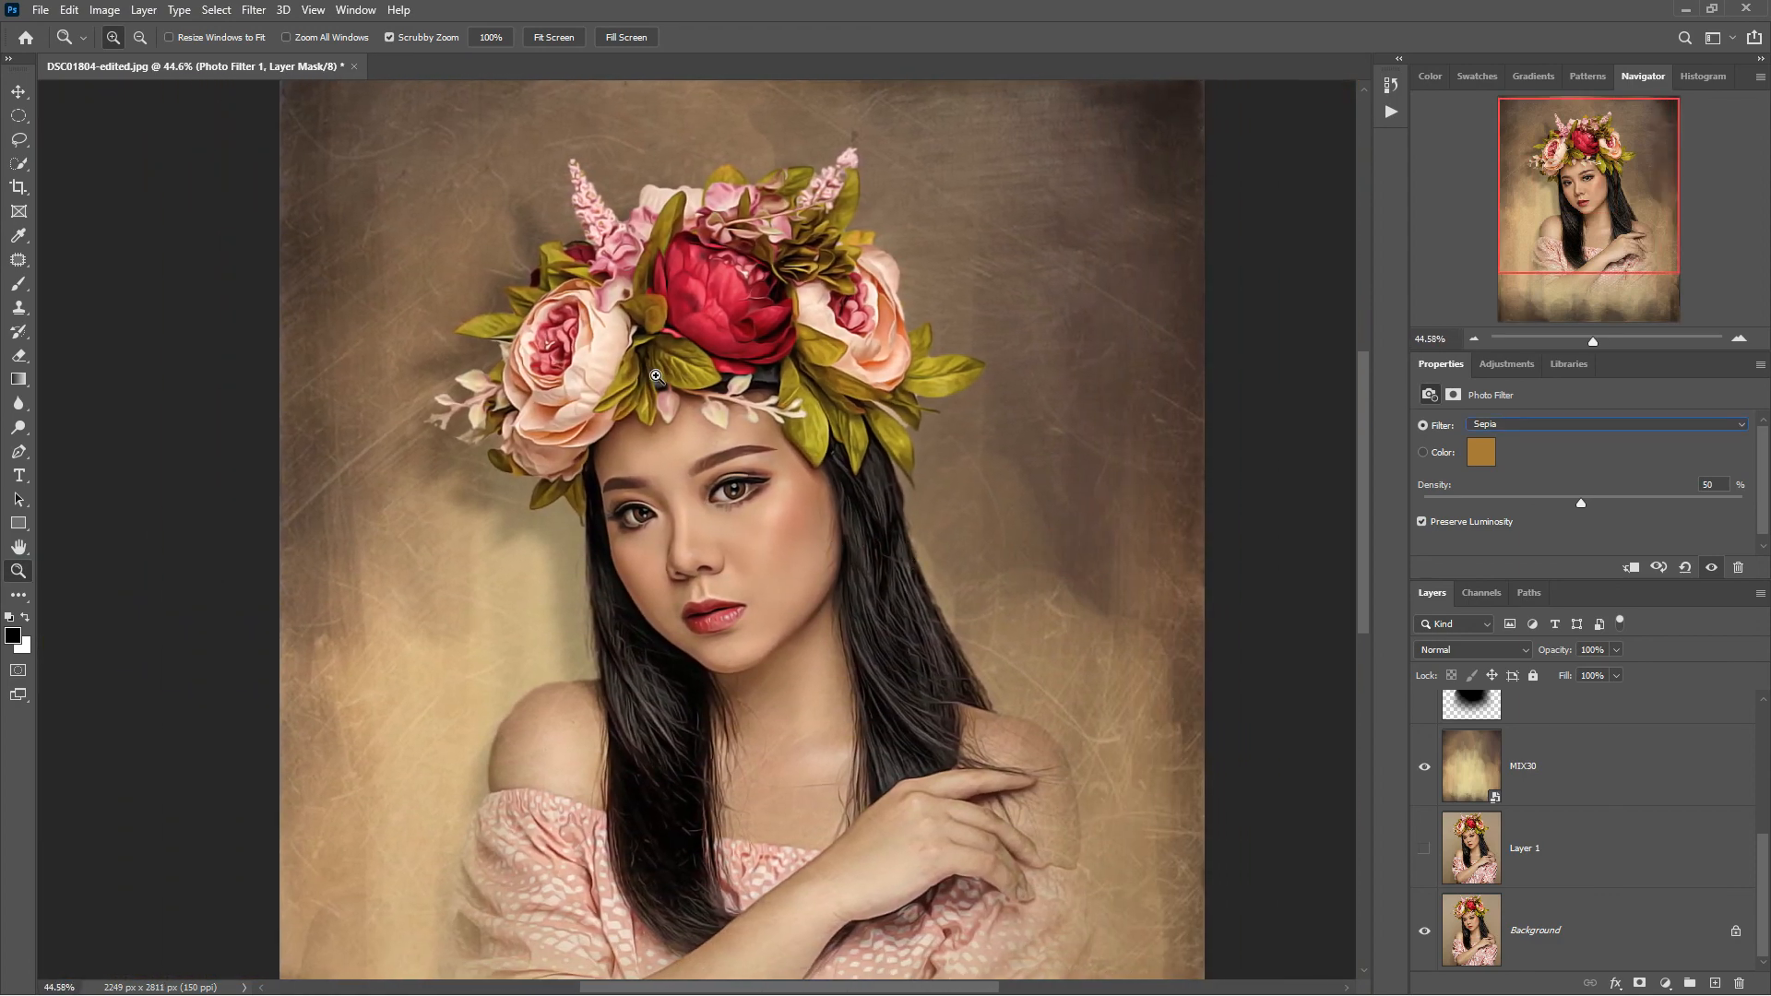
{"action": "left_click", "coordinate": [18, 91]}
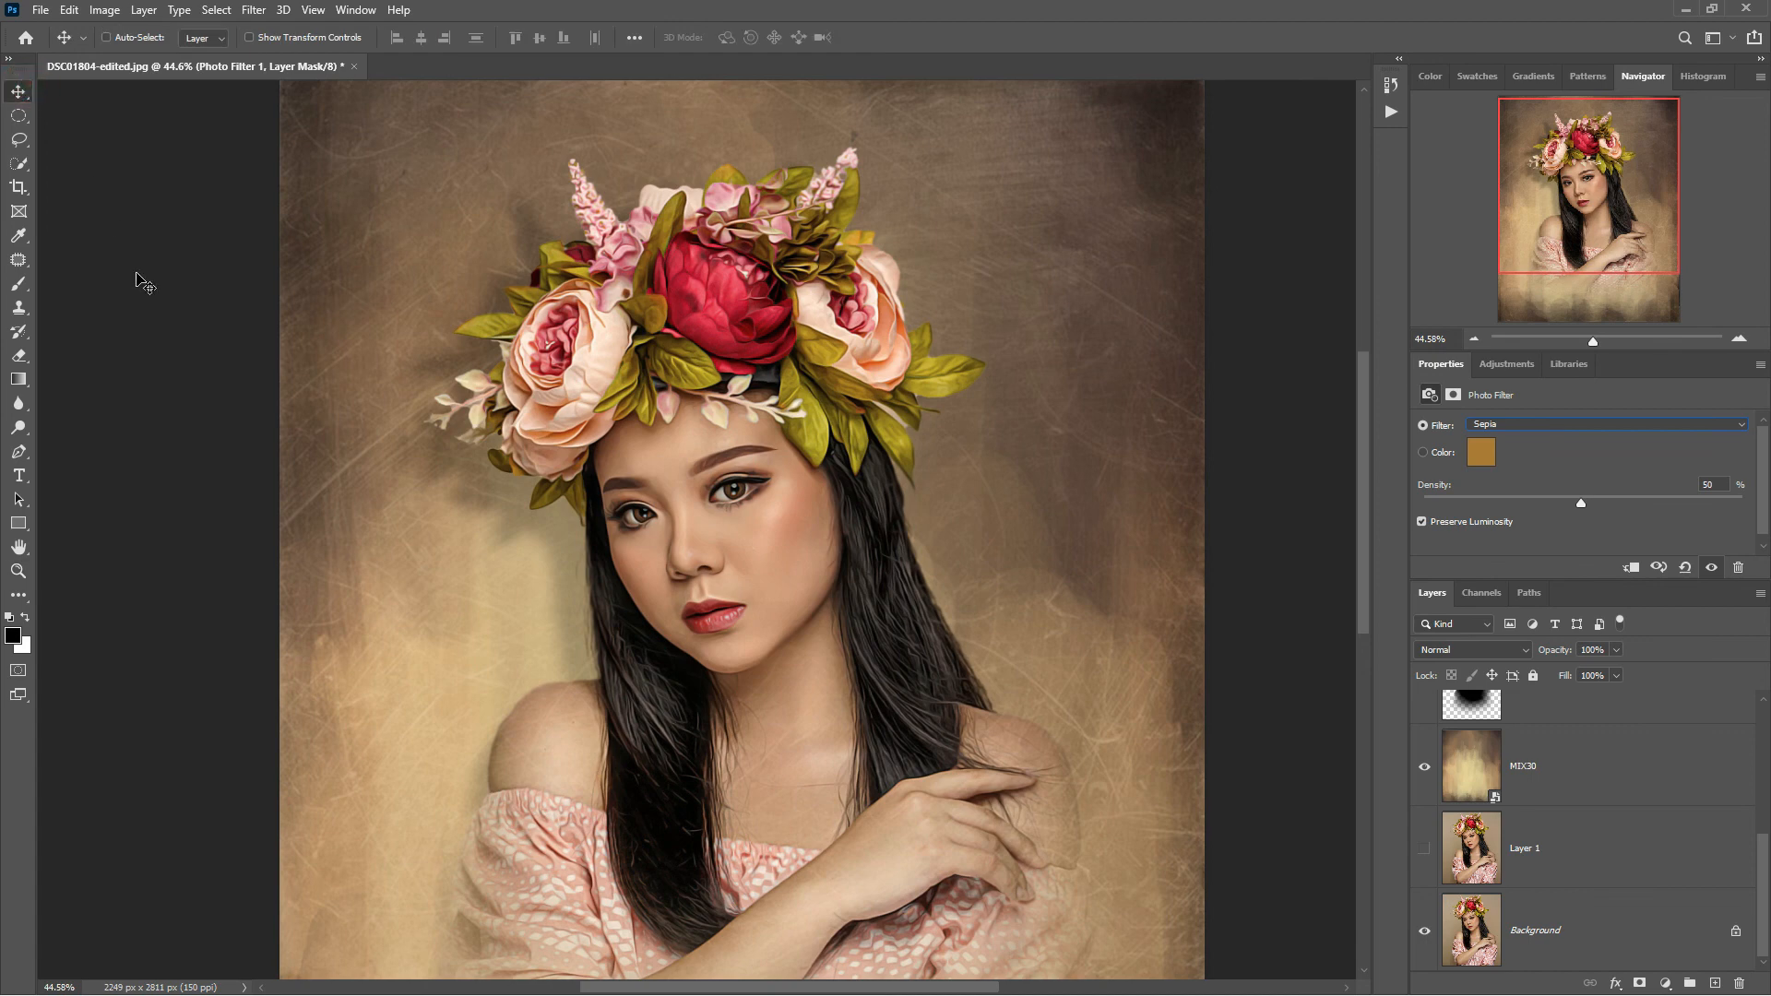